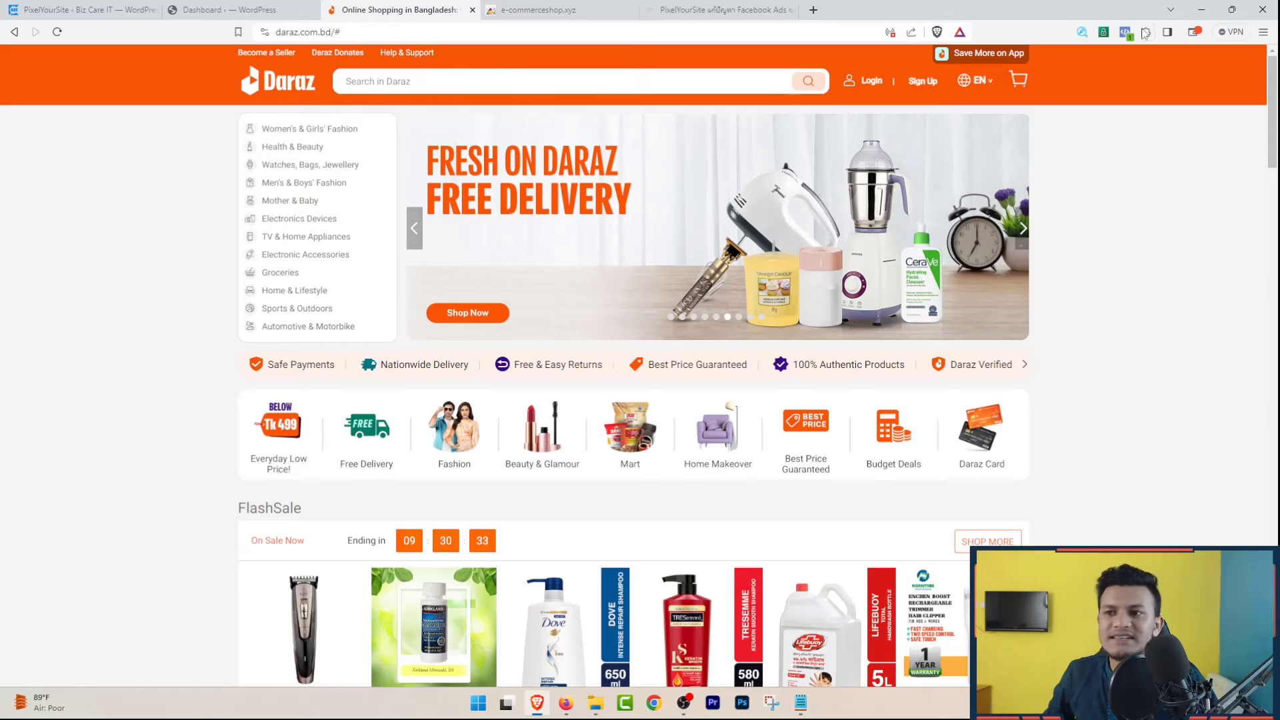
Step: Close the Daraz page and check the e-commerceshop.xyz store with a browser extension
click(472, 10)
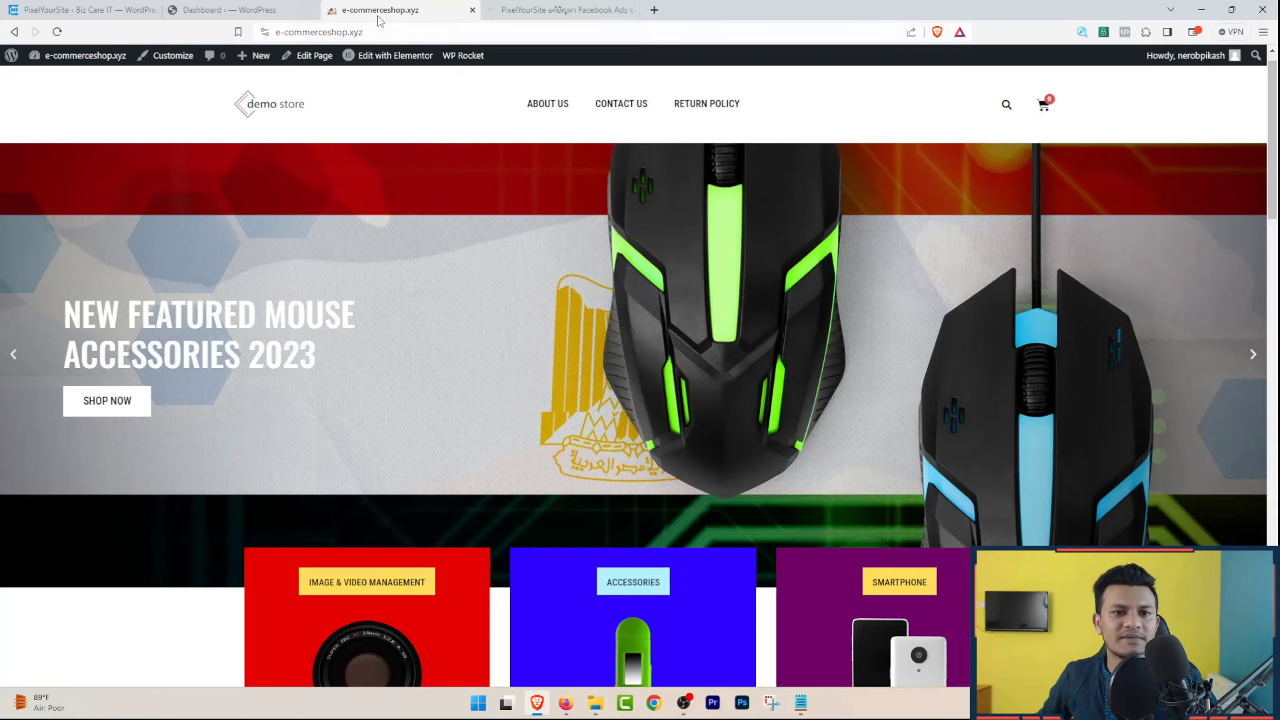
click(1124, 32)
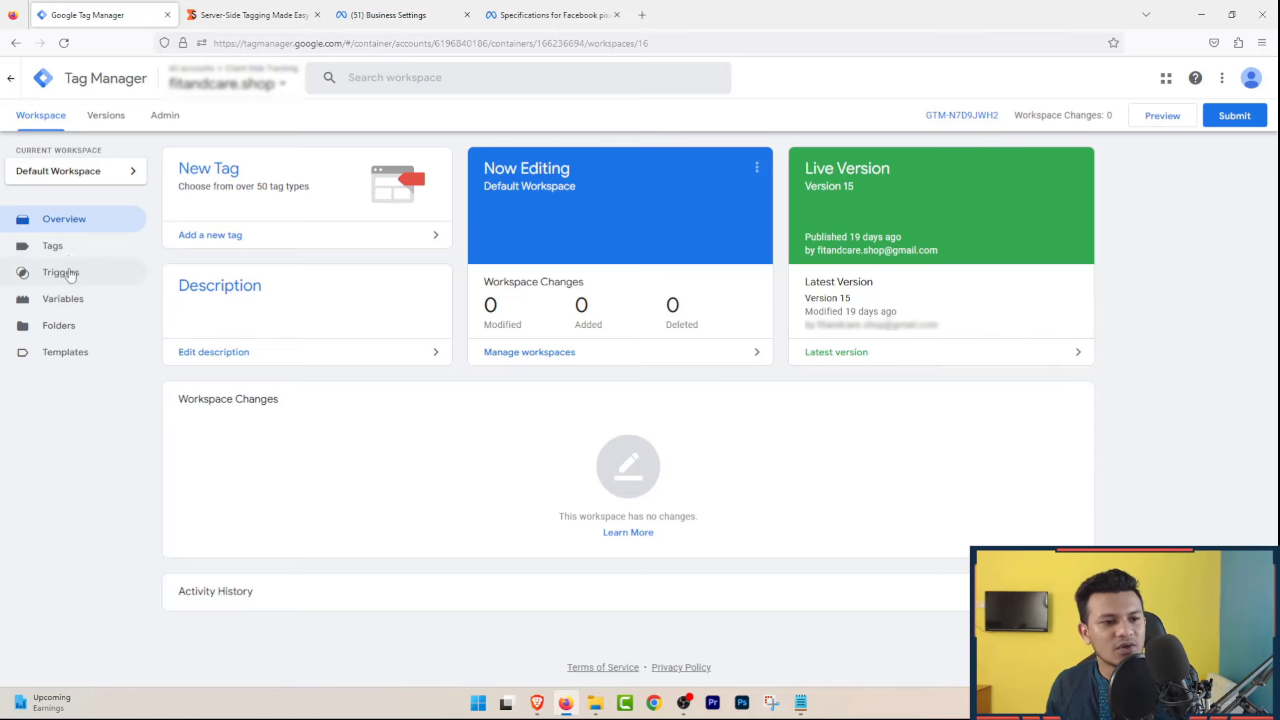
Step: Review the container's tags, triggers and variables in Google Tag Manager, then return to the workspace overview
click(62, 248)
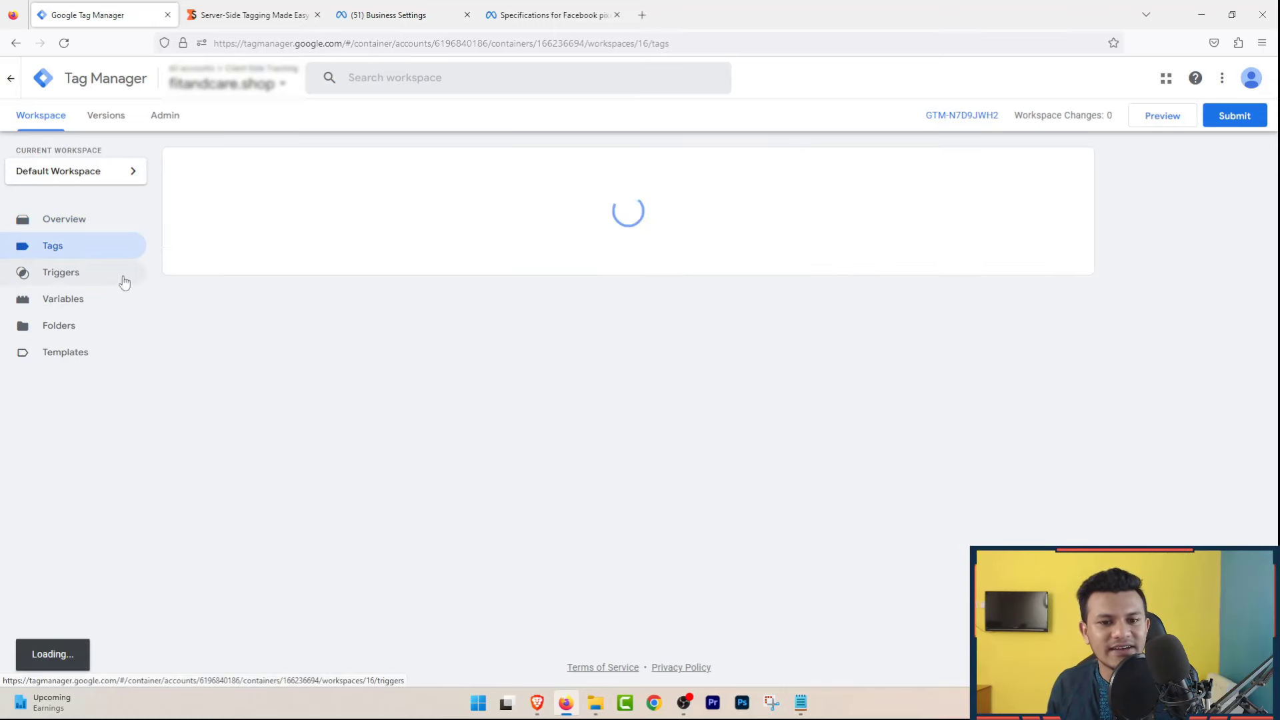
click(57, 274)
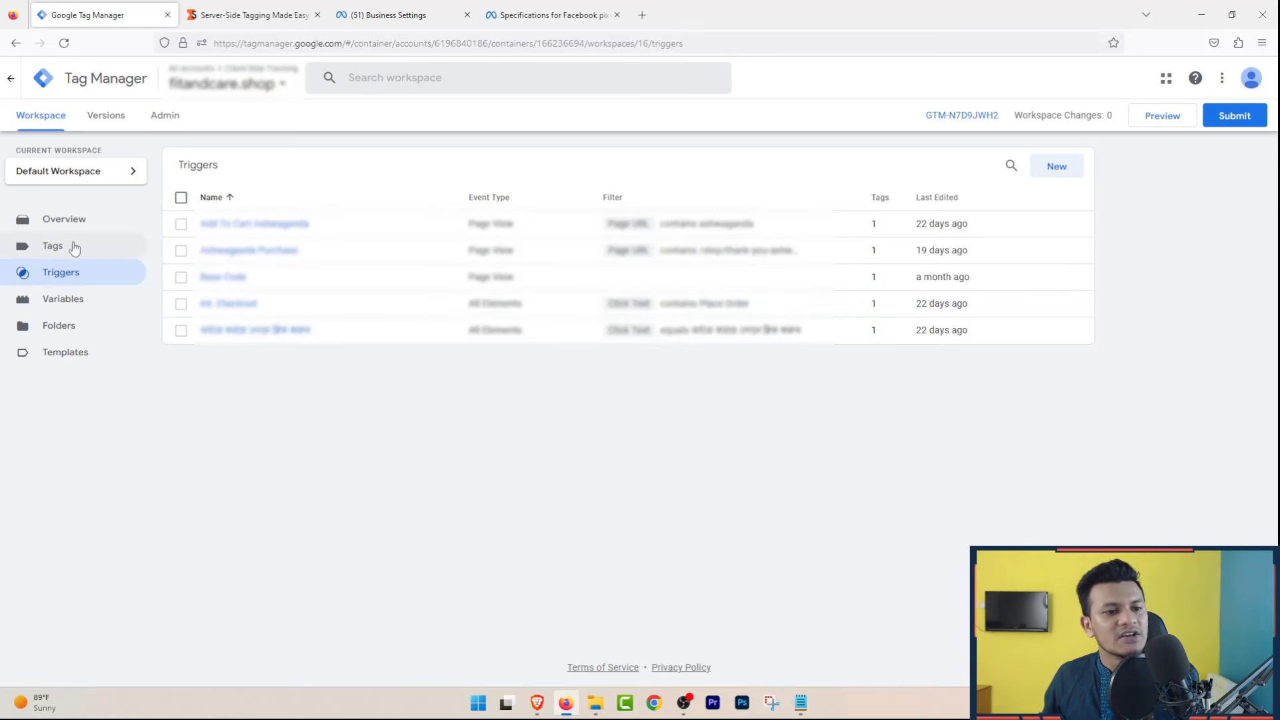
click(59, 304)
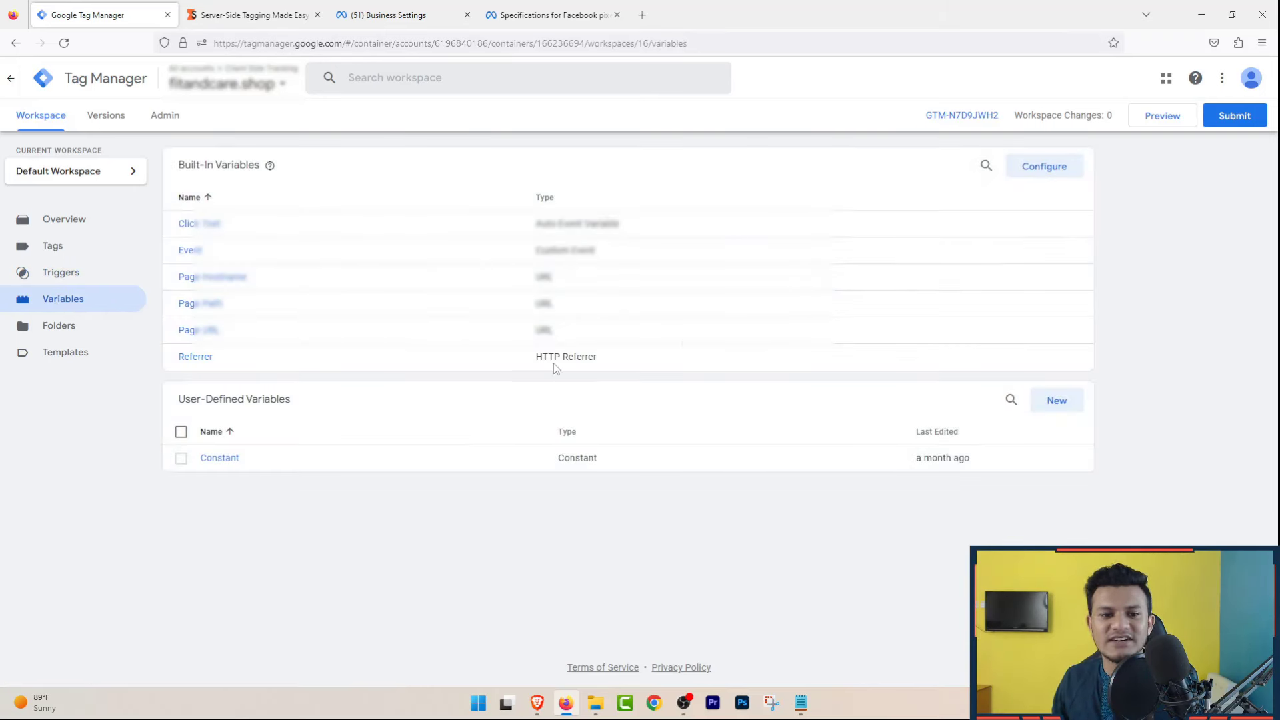
click(79, 227)
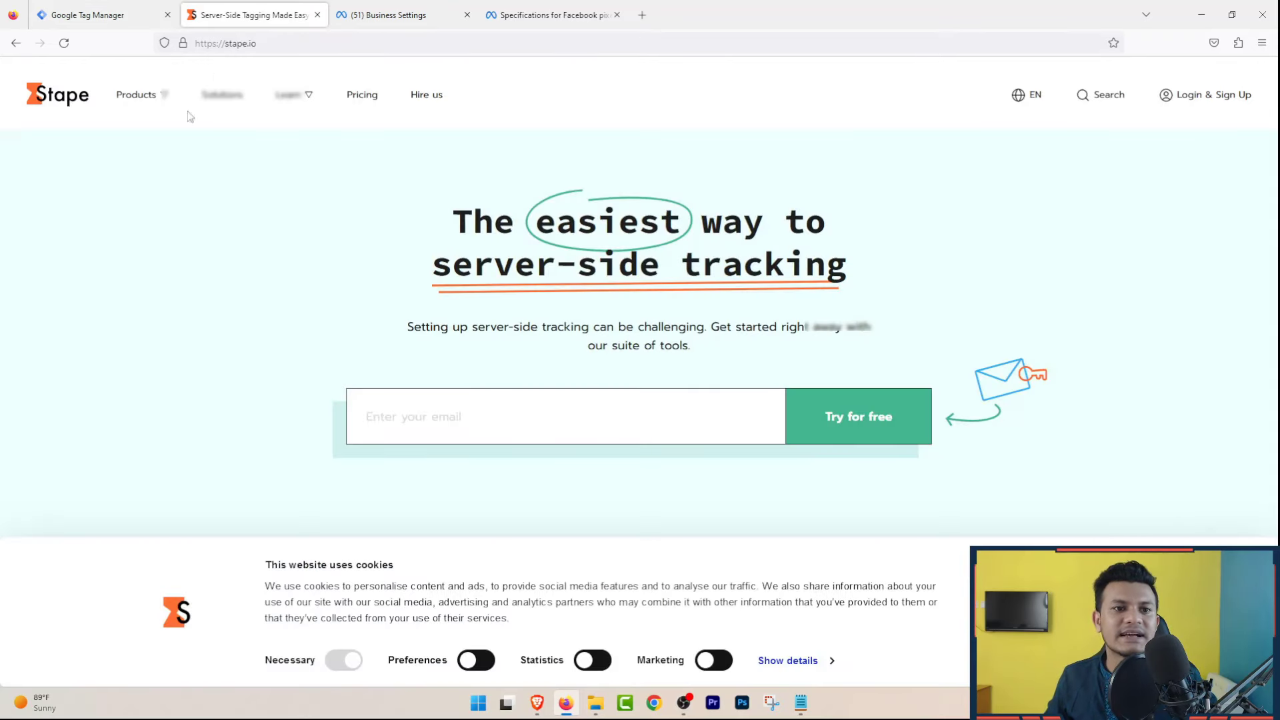
Step: Switch to the Stape website, look over its home page and show the plans on its pricing page
click(250, 15)
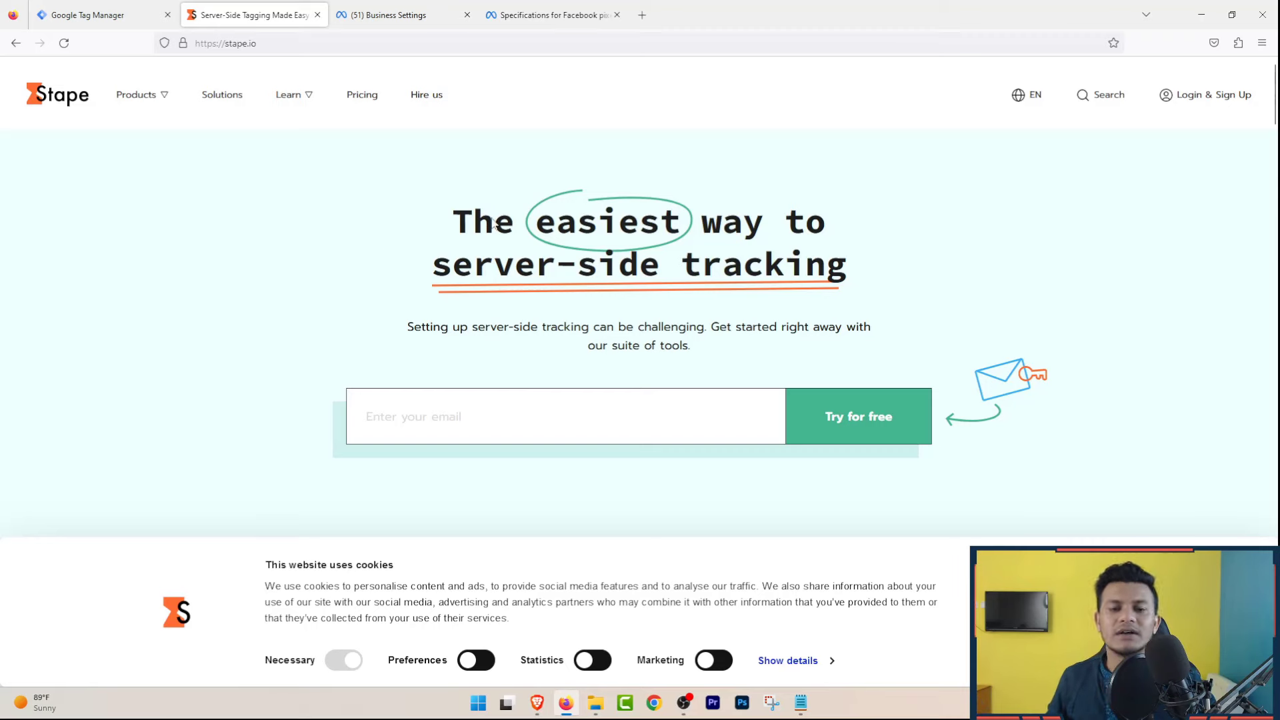
scroll(686, 356, down, 1)
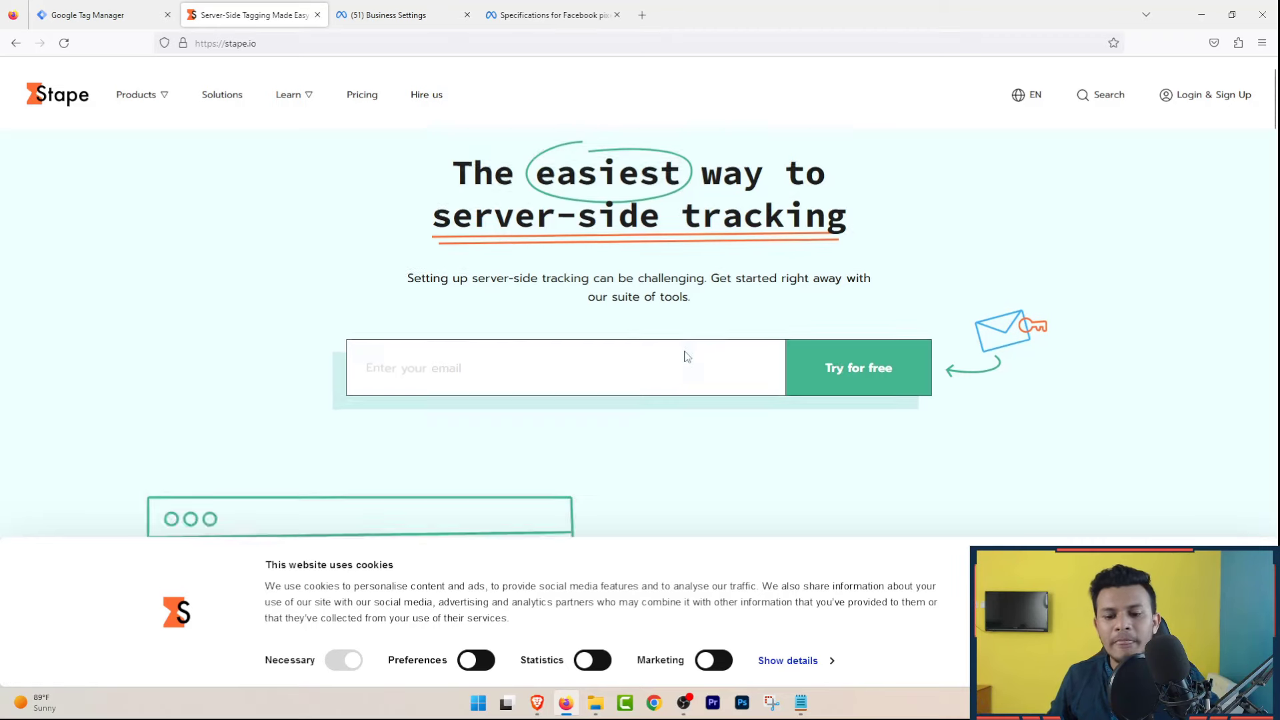
scroll(754, 331, down, 3)
scroll(557, 425, up, 4)
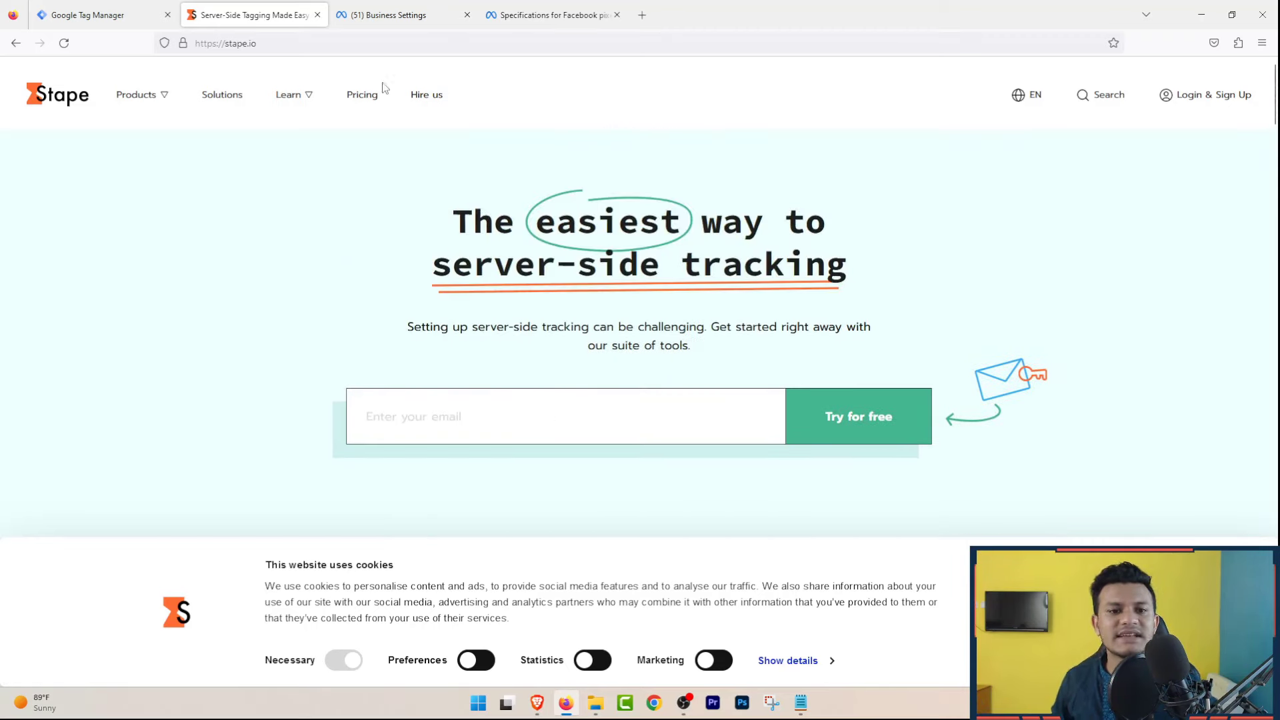
click(364, 96)
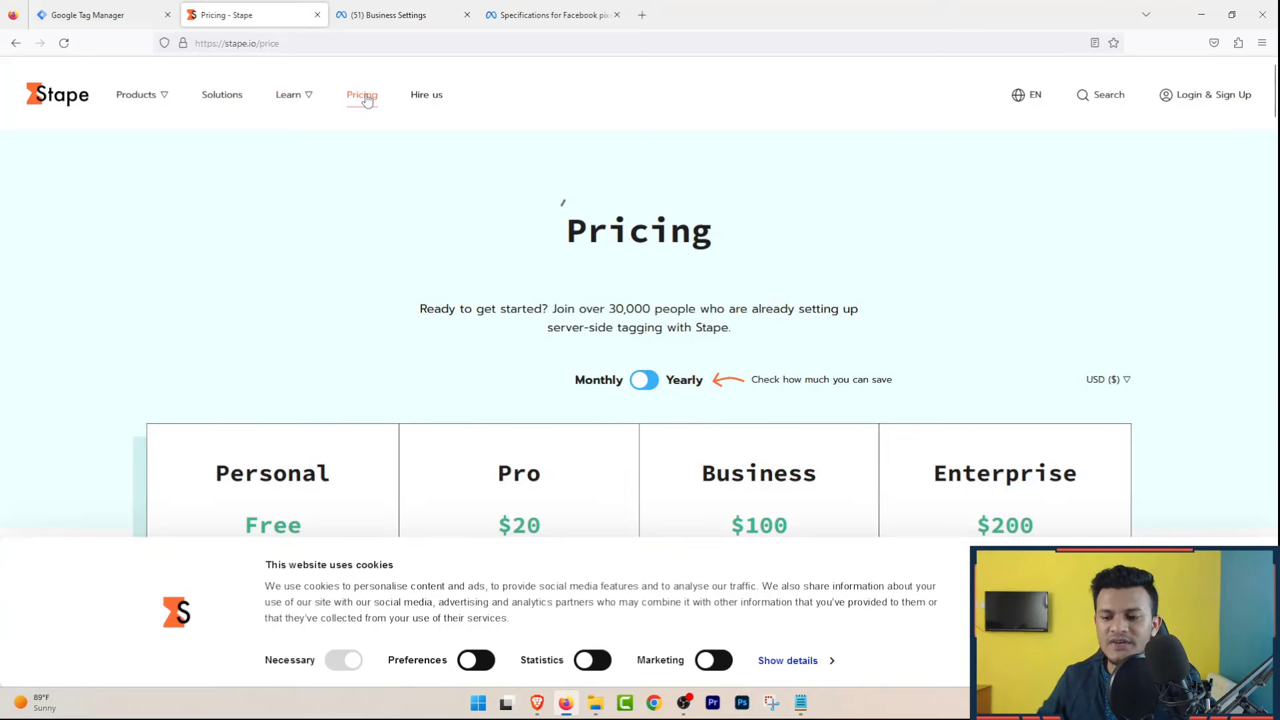
scroll(544, 347, down, 5)
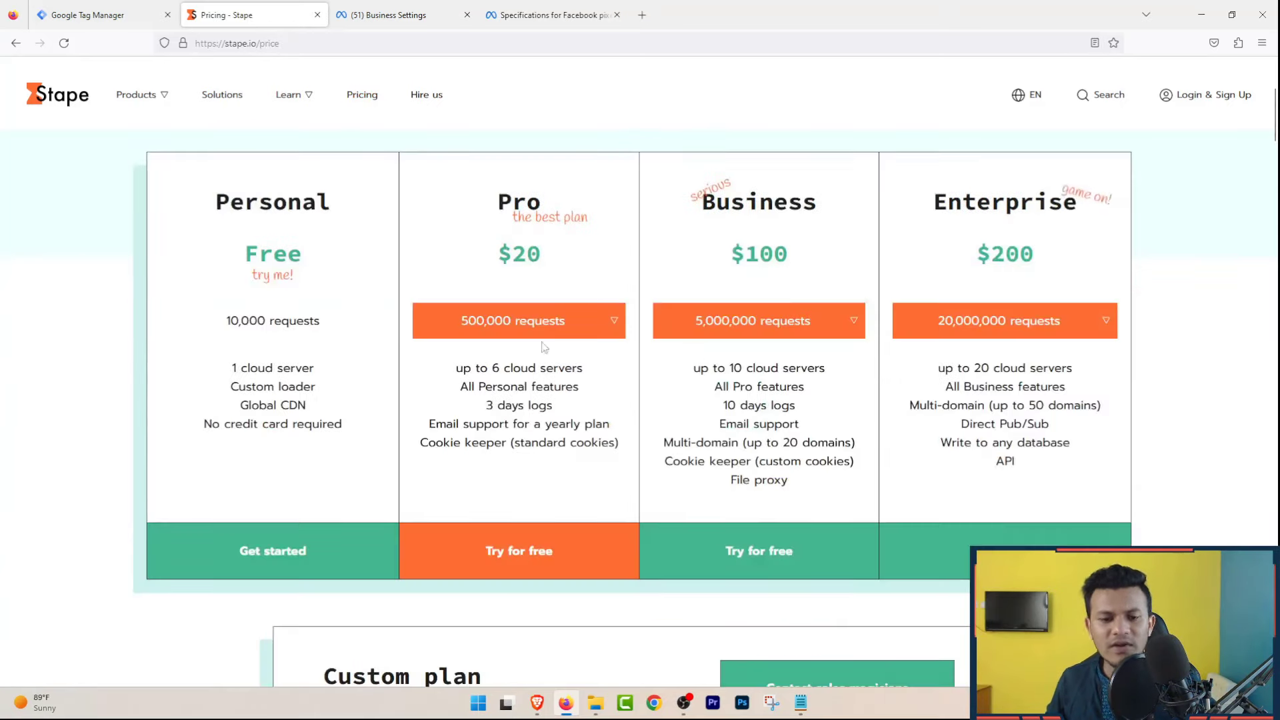
scroll(395, 348, up, 1)
Step: Examine the Personal plan, highlighting its monthly request allowance and its cloud server entry
drag(323, 394, 213, 389)
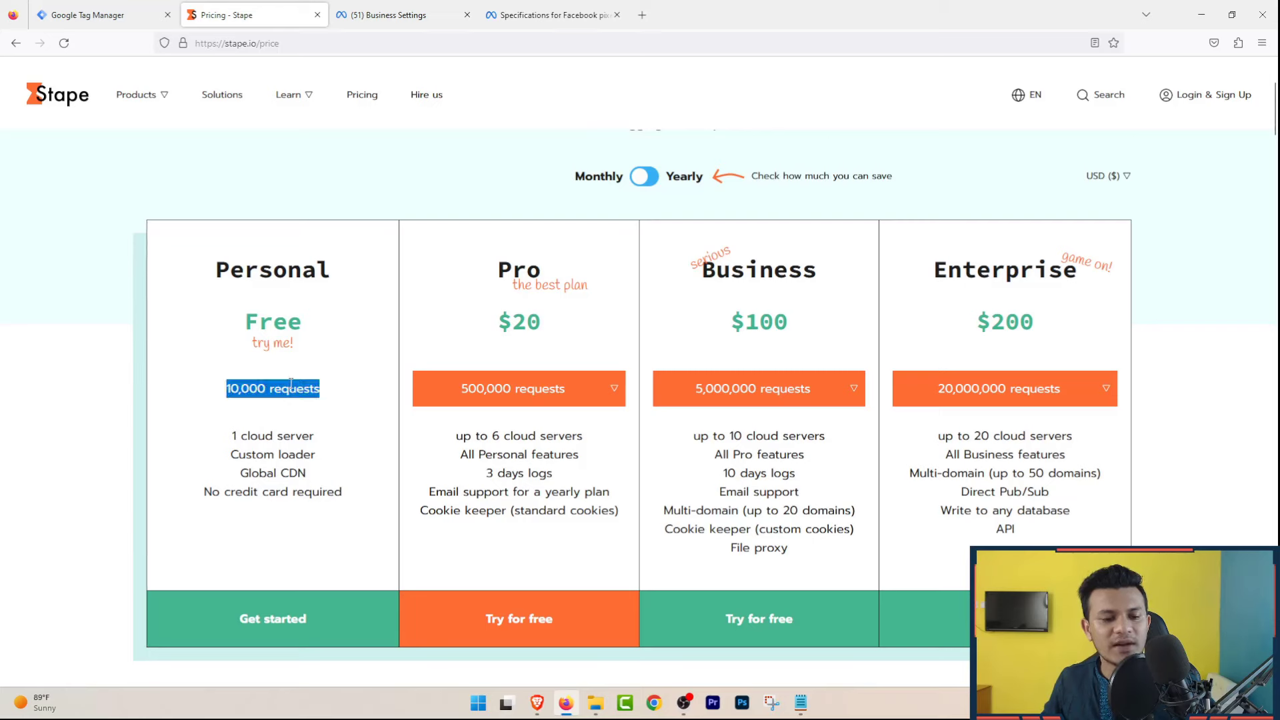
click(331, 392)
drag(331, 392, 165, 381)
click(332, 400)
drag(333, 400, 177, 397)
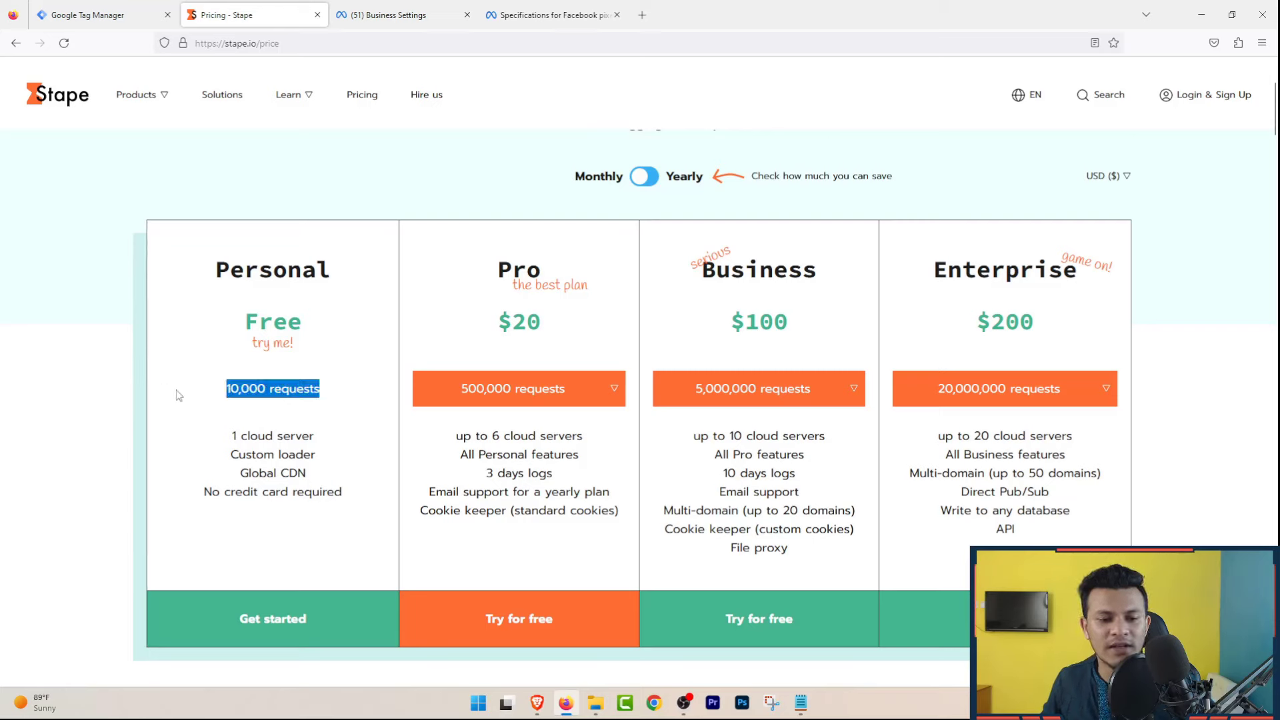
click(319, 446)
drag(318, 445, 226, 440)
click(317, 450)
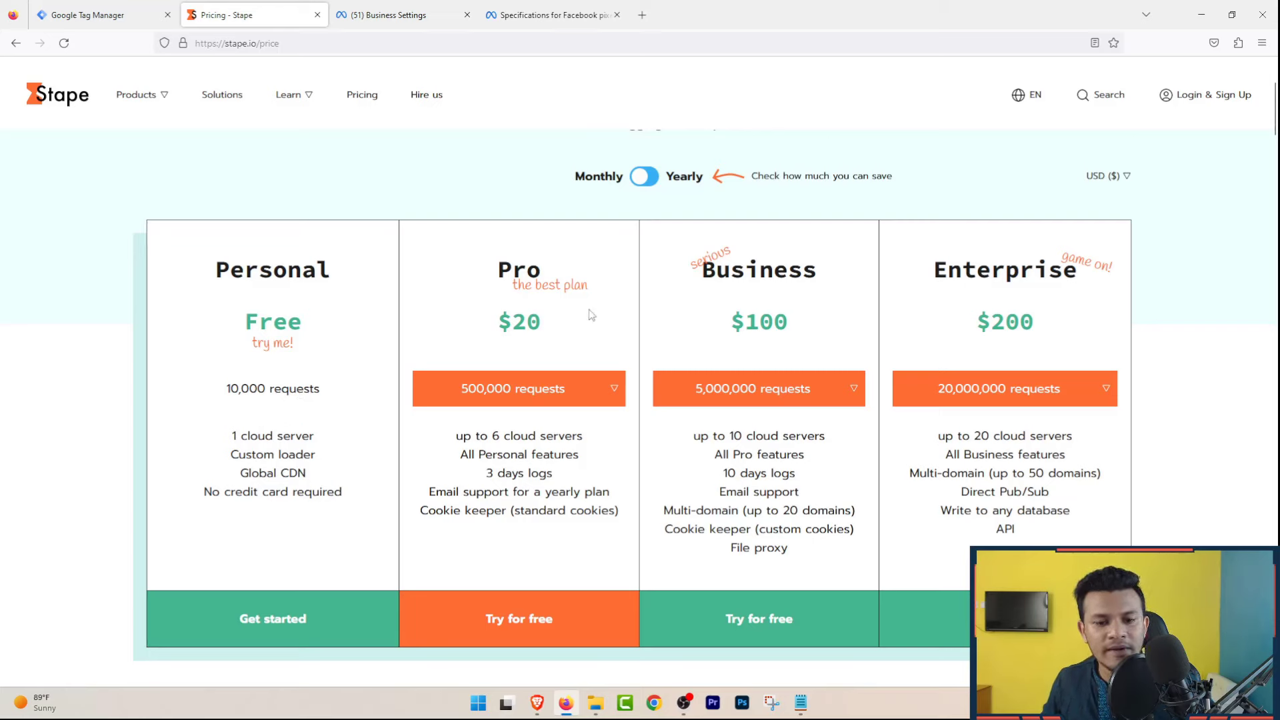
Step: Compare the Pro plan's price for 2,000,000 requests with its price for 500,000 requests
click(455, 386)
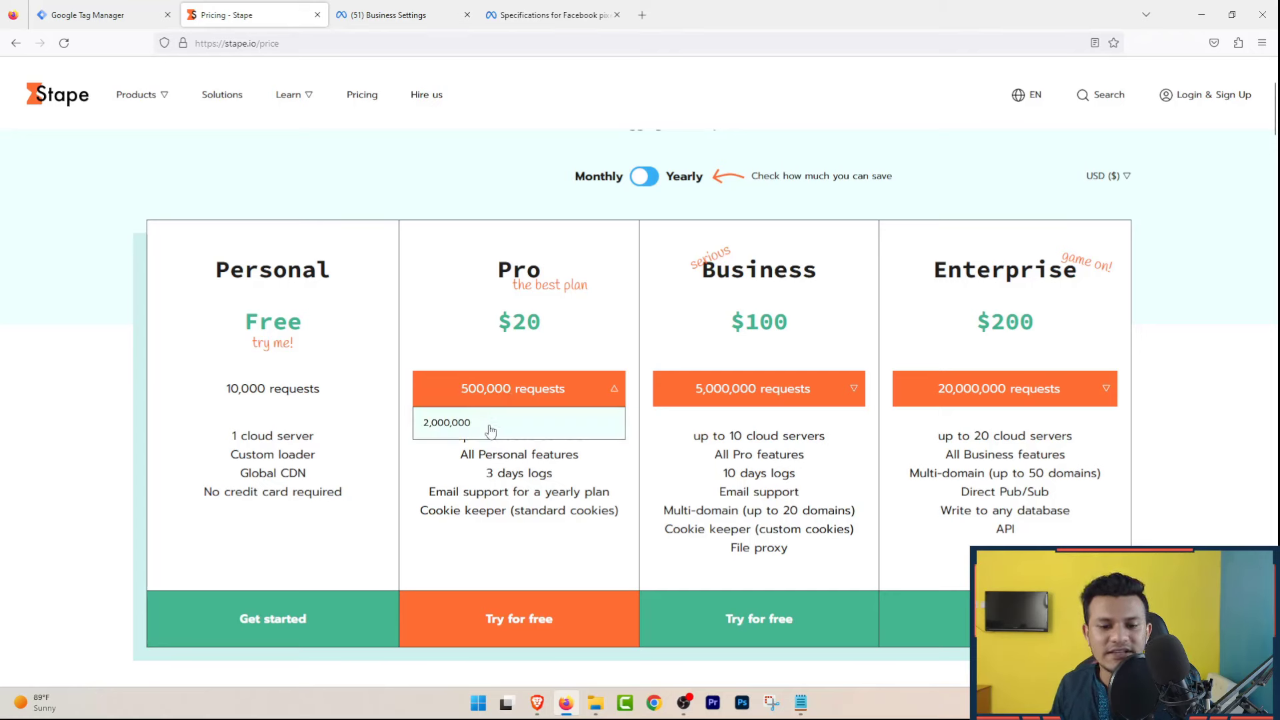
click(493, 423)
click(513, 399)
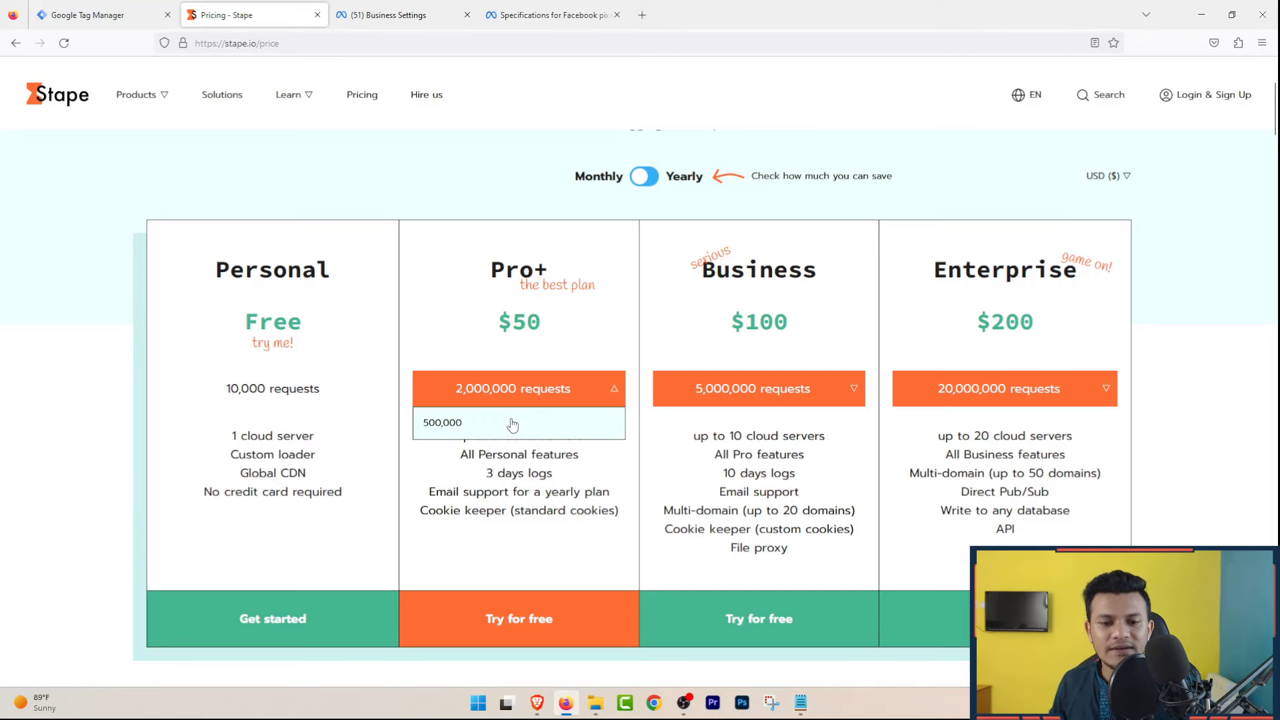
click(514, 423)
click(529, 383)
double_click(519, 321)
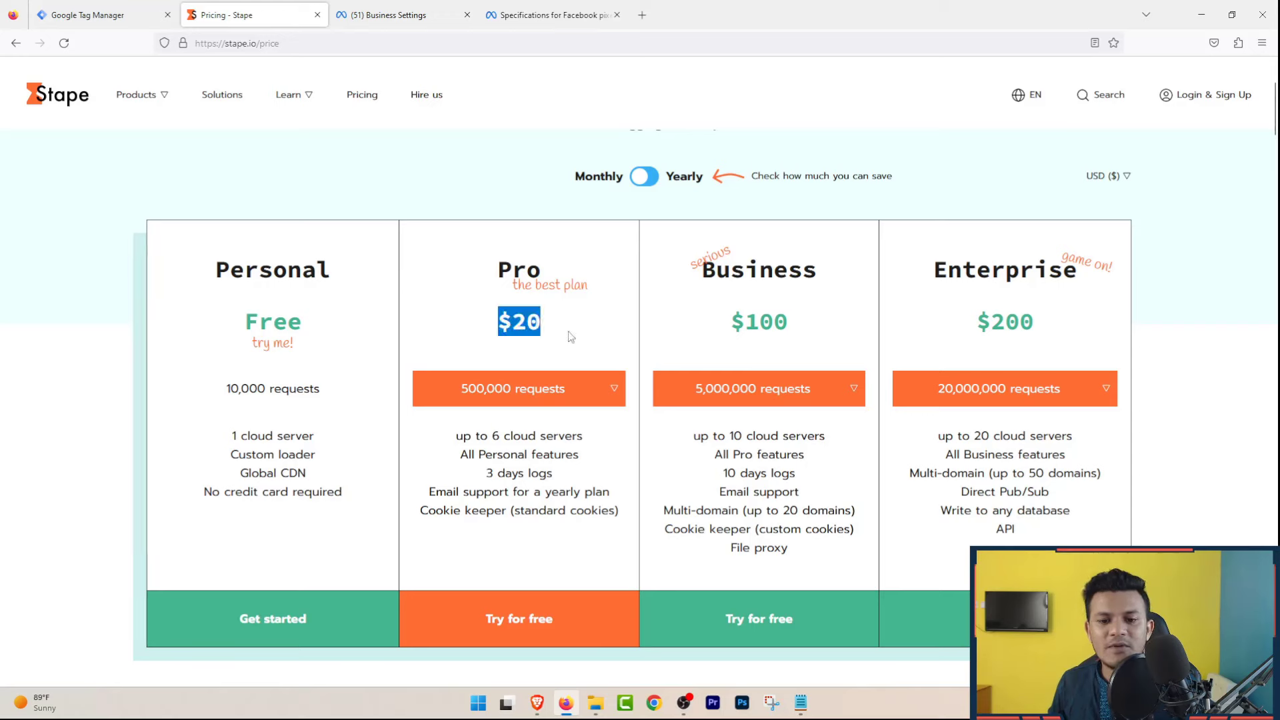
click(565, 337)
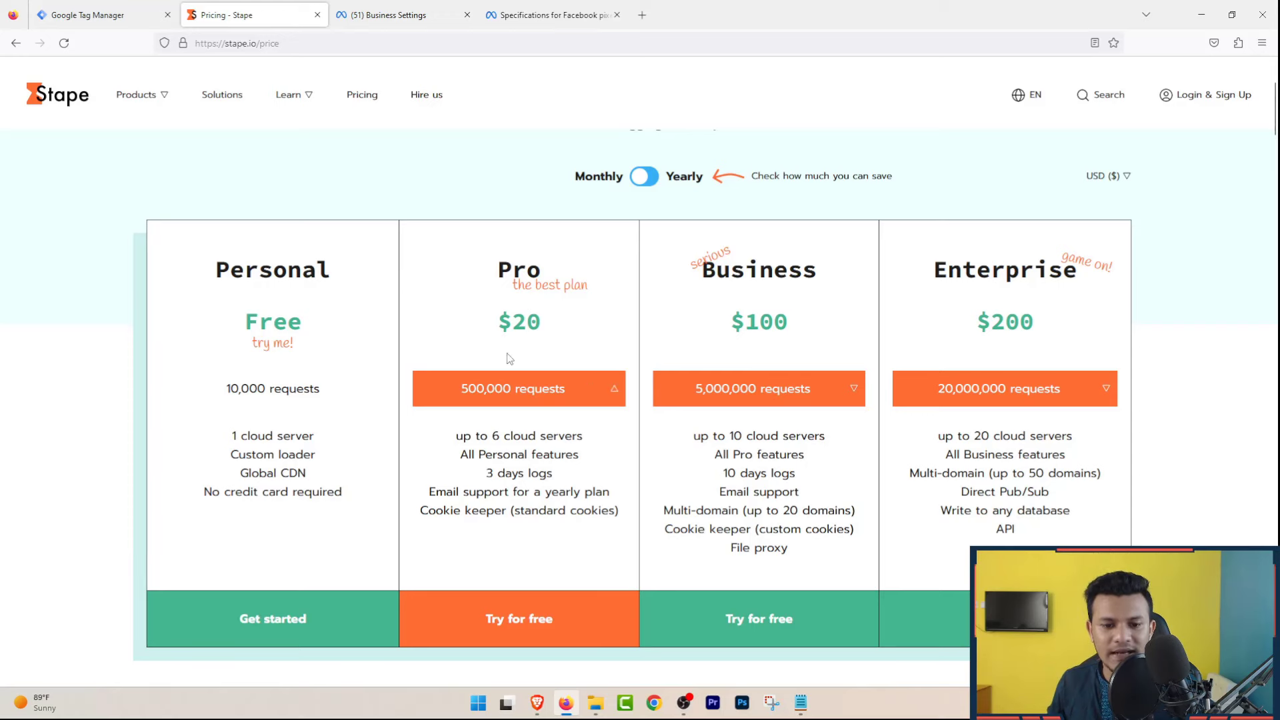
Step: Compare yearly with monthly billing for the Pro plan and examine the Business and Enterprise plans
drag(732, 264, 897, 294)
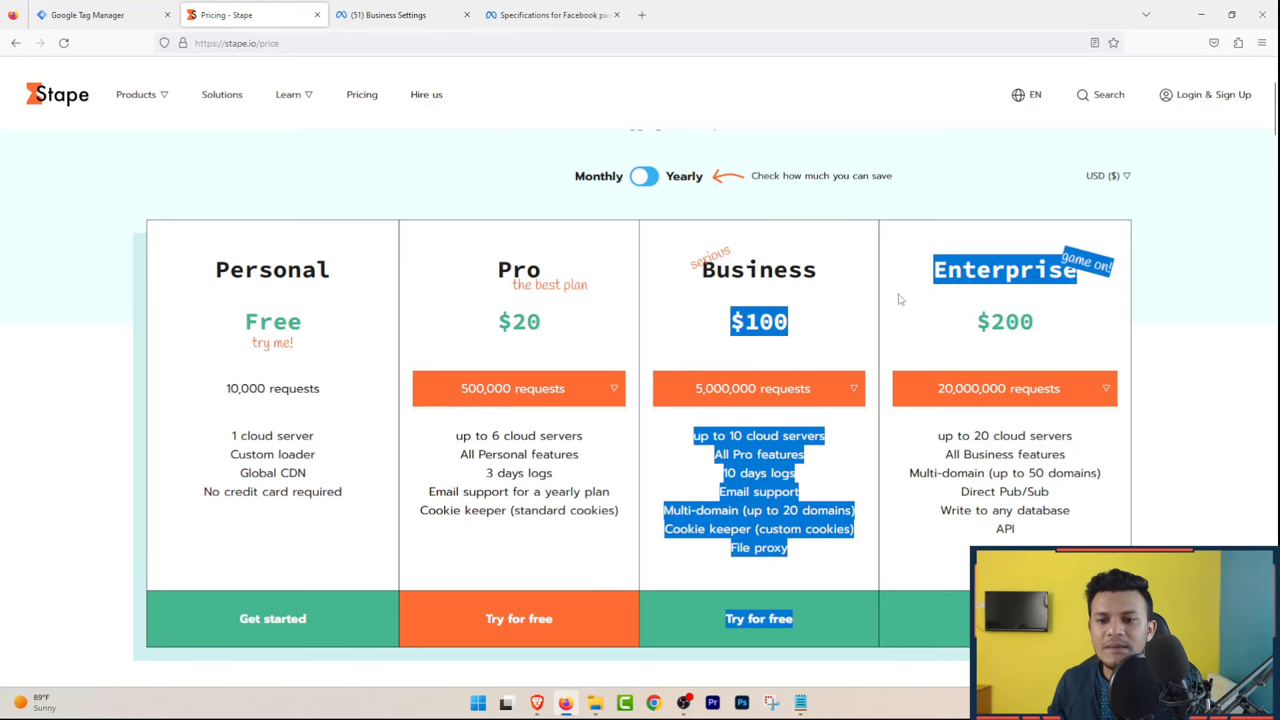
click(643, 177)
drag(541, 322, 491, 322)
click(654, 182)
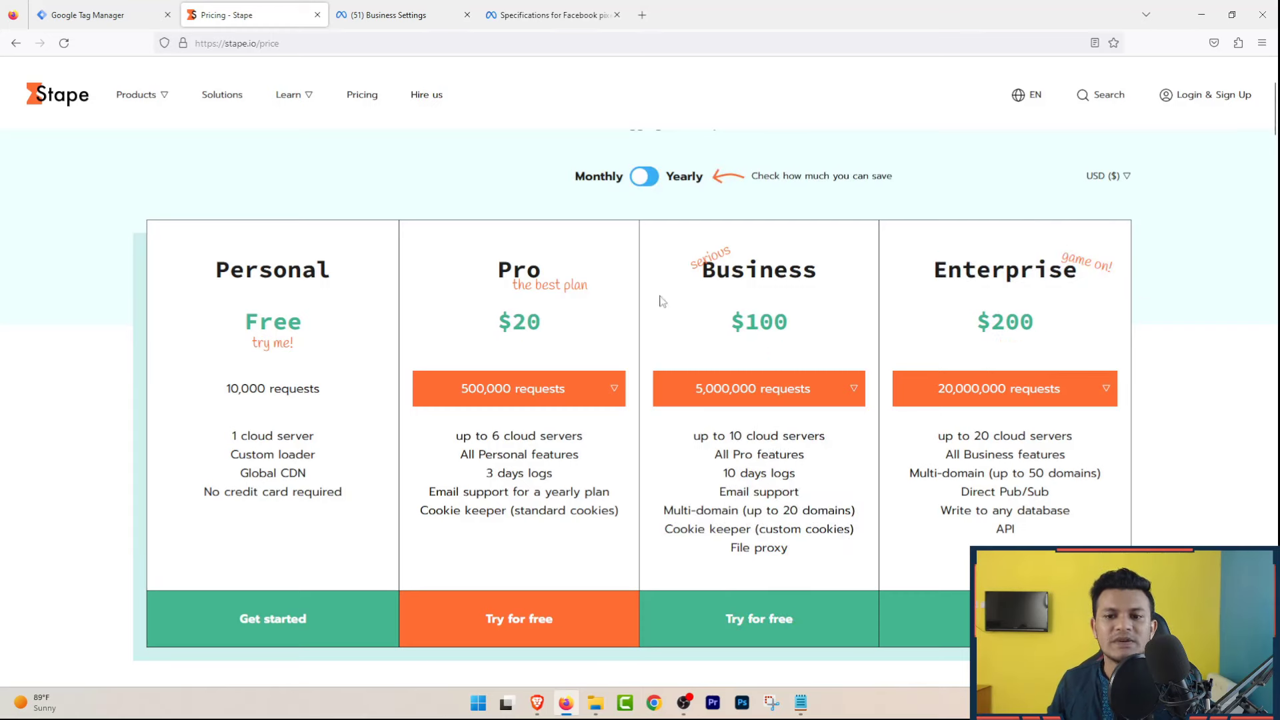
scroll(646, 307, up, 3)
scroll(924, 383, down, 3)
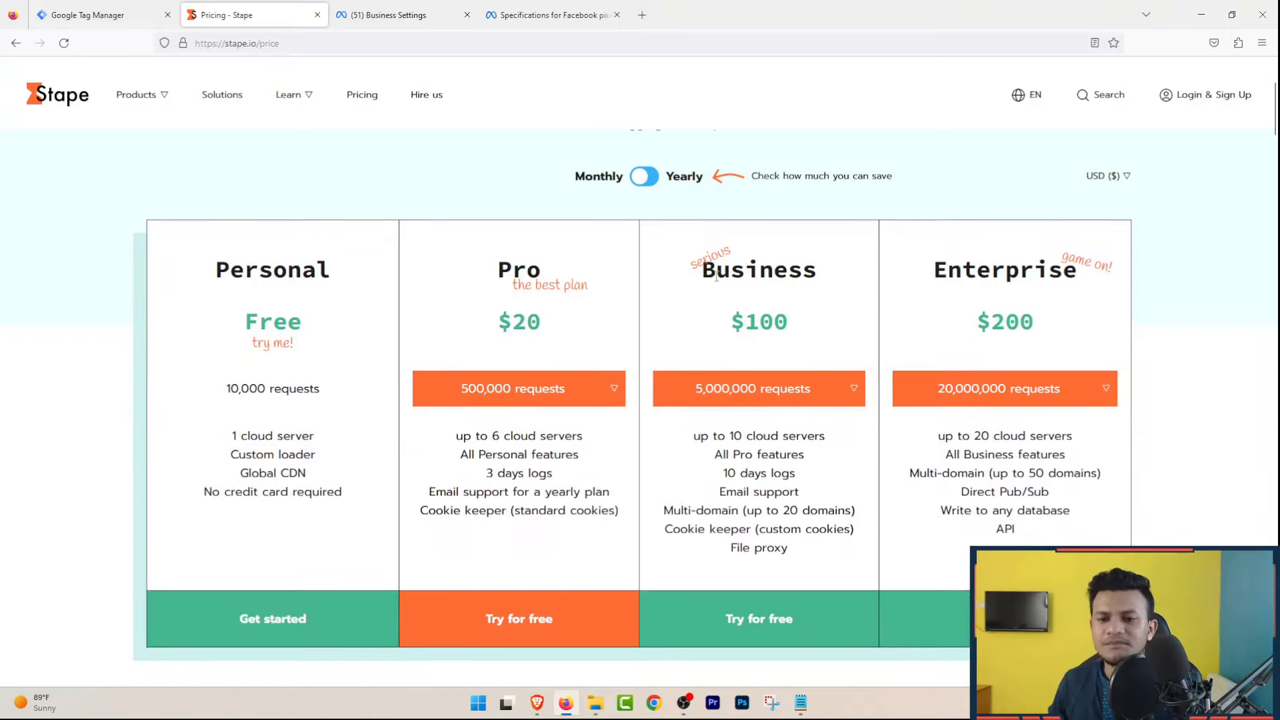
drag(700, 263, 1238, 322)
click(1239, 322)
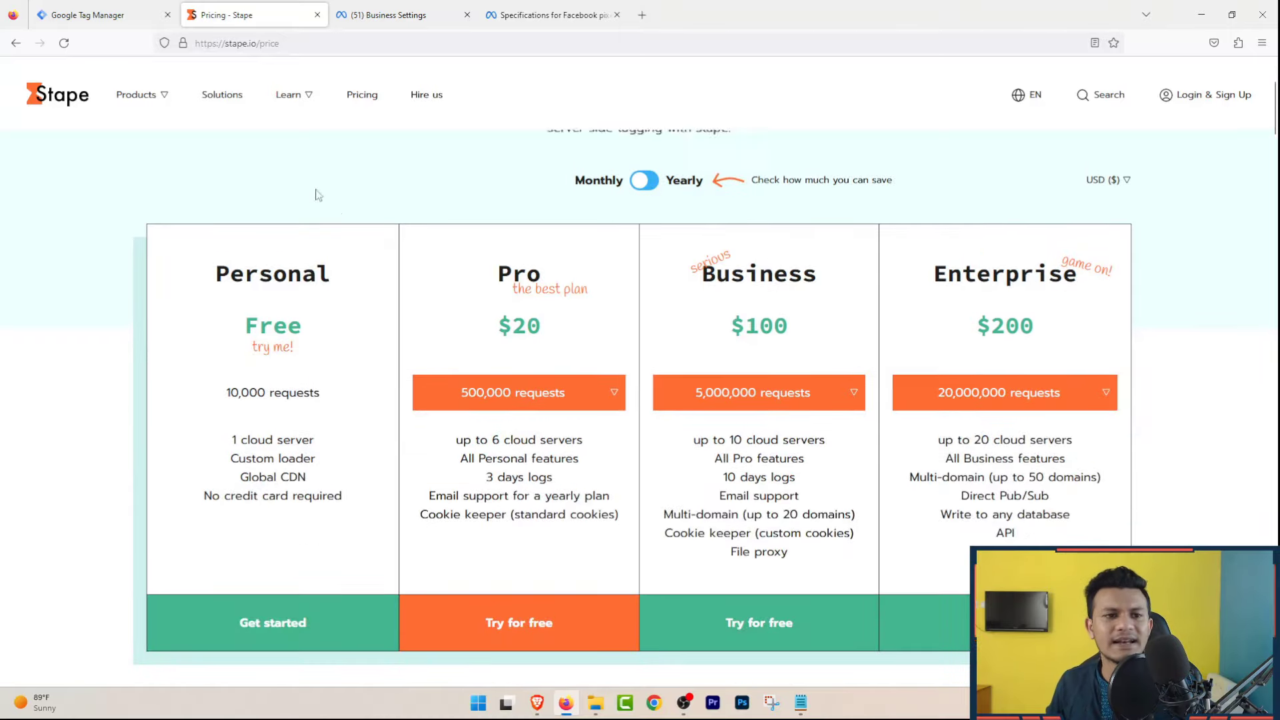
Step: Examine the custom plan offer and the plan-by-plan feature comparison, then return to the start of the pricing page
scroll(300, 134, up, 3)
scroll(627, 280, down, 15)
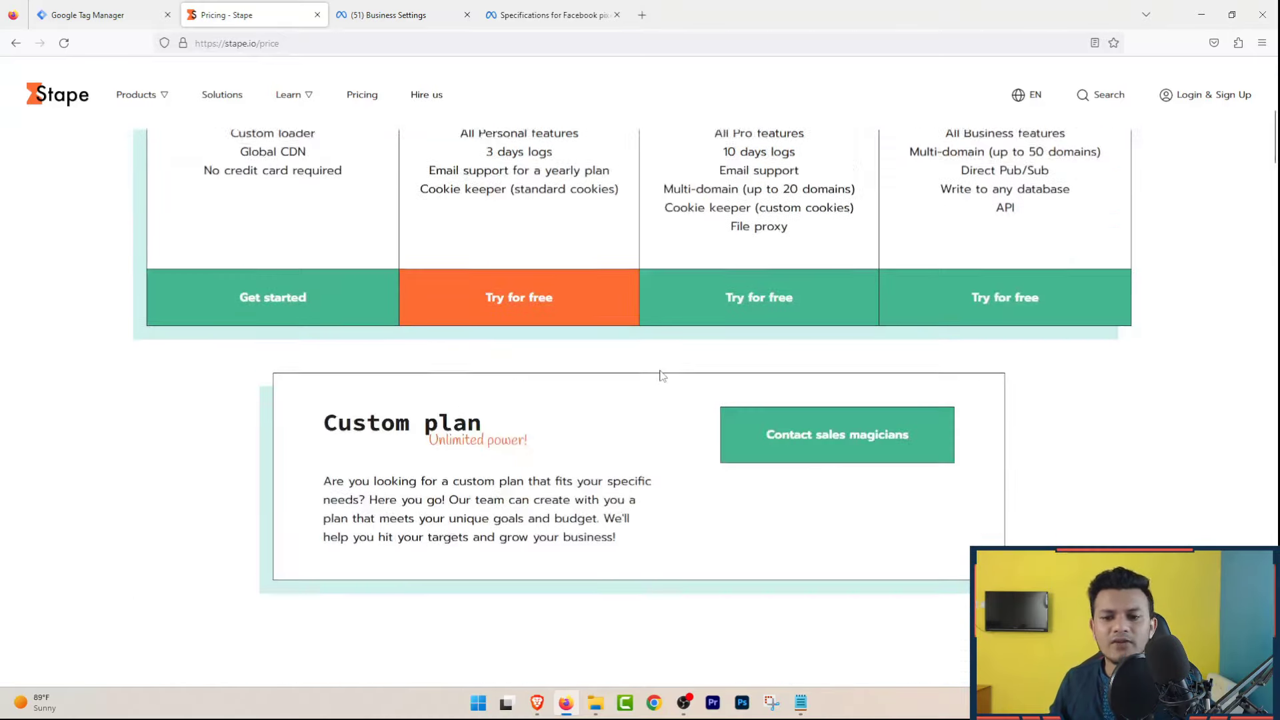
scroll(631, 398, down, 20)
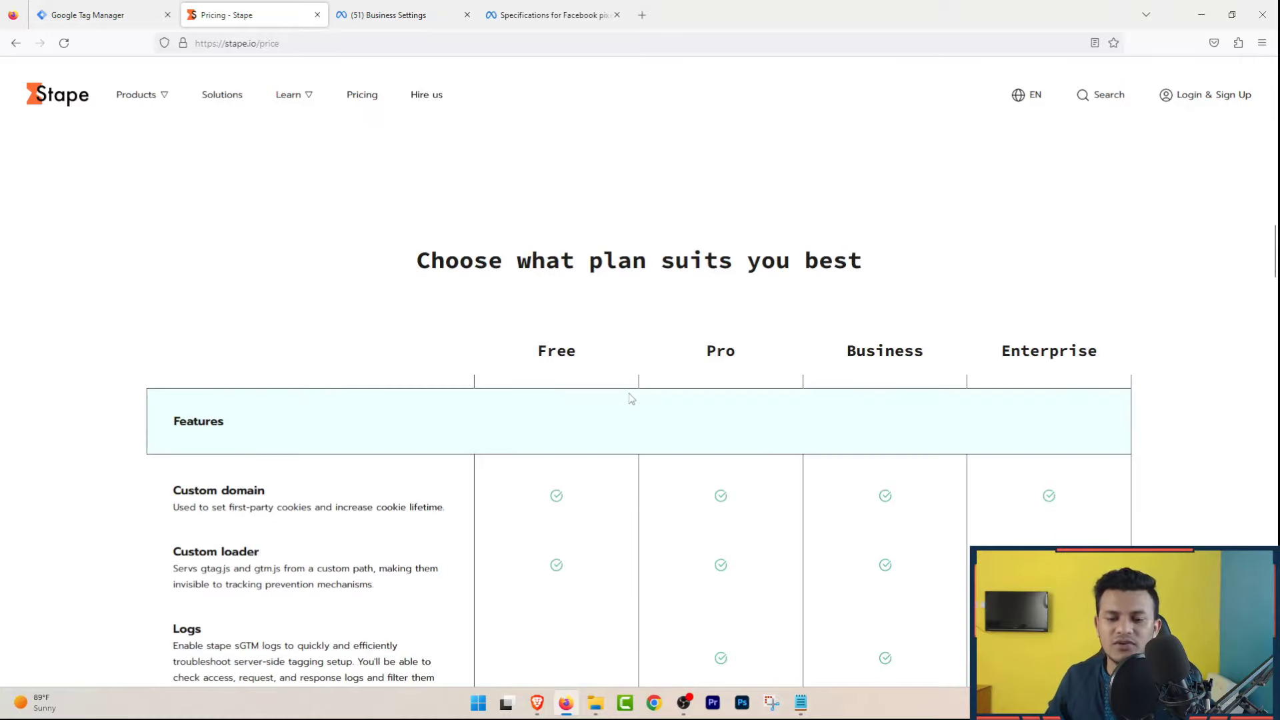
scroll(640, 402, up, 20)
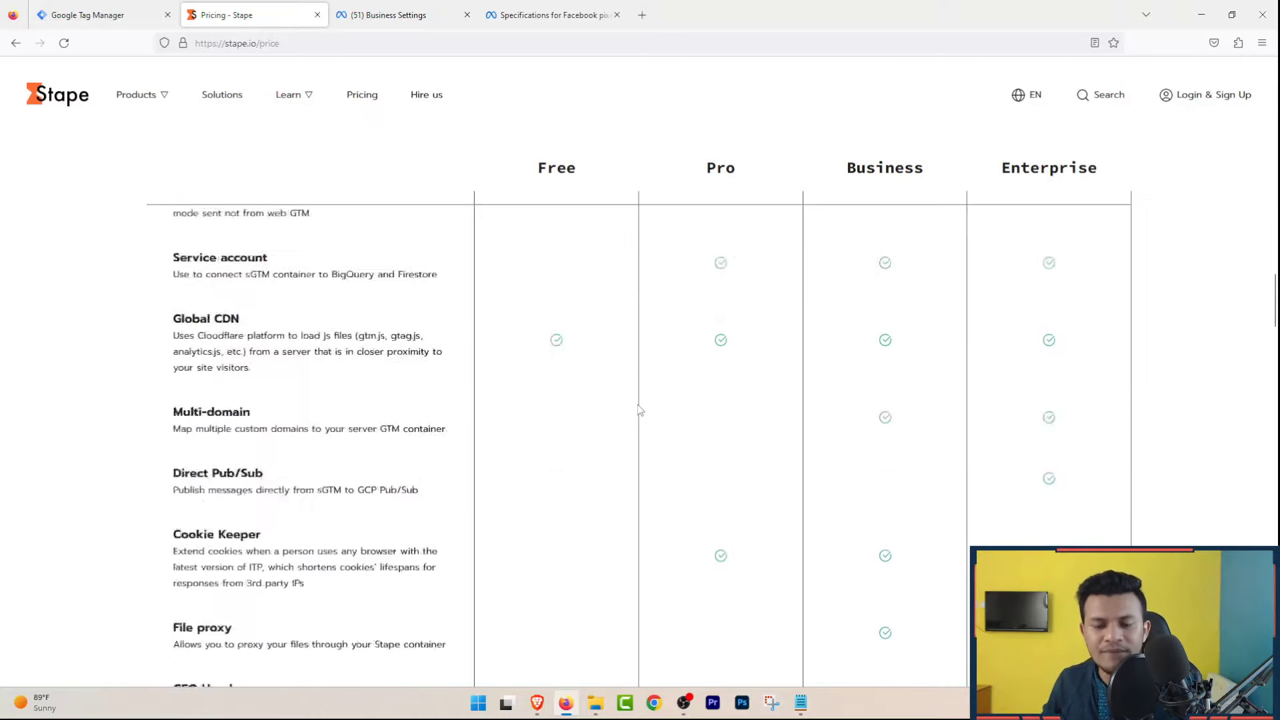
scroll(643, 402, up, 10)
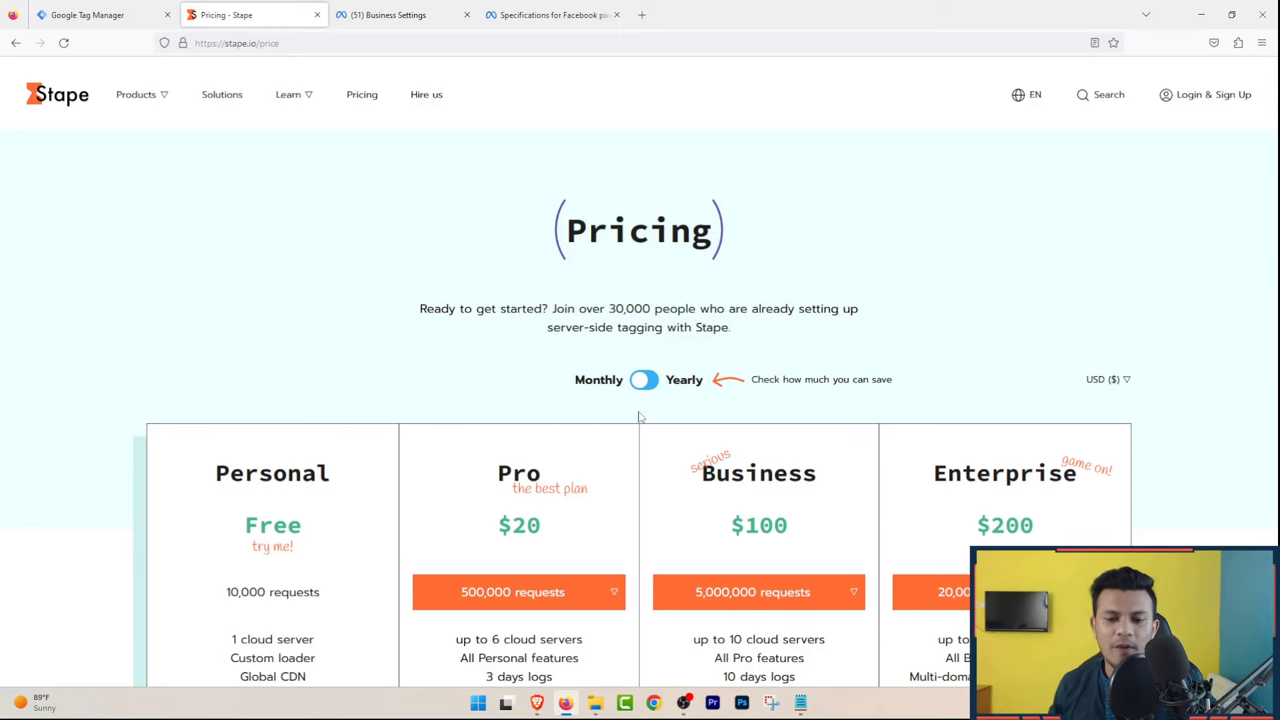
scroll(638, 417, down, 8)
scroll(640, 418, up, 6)
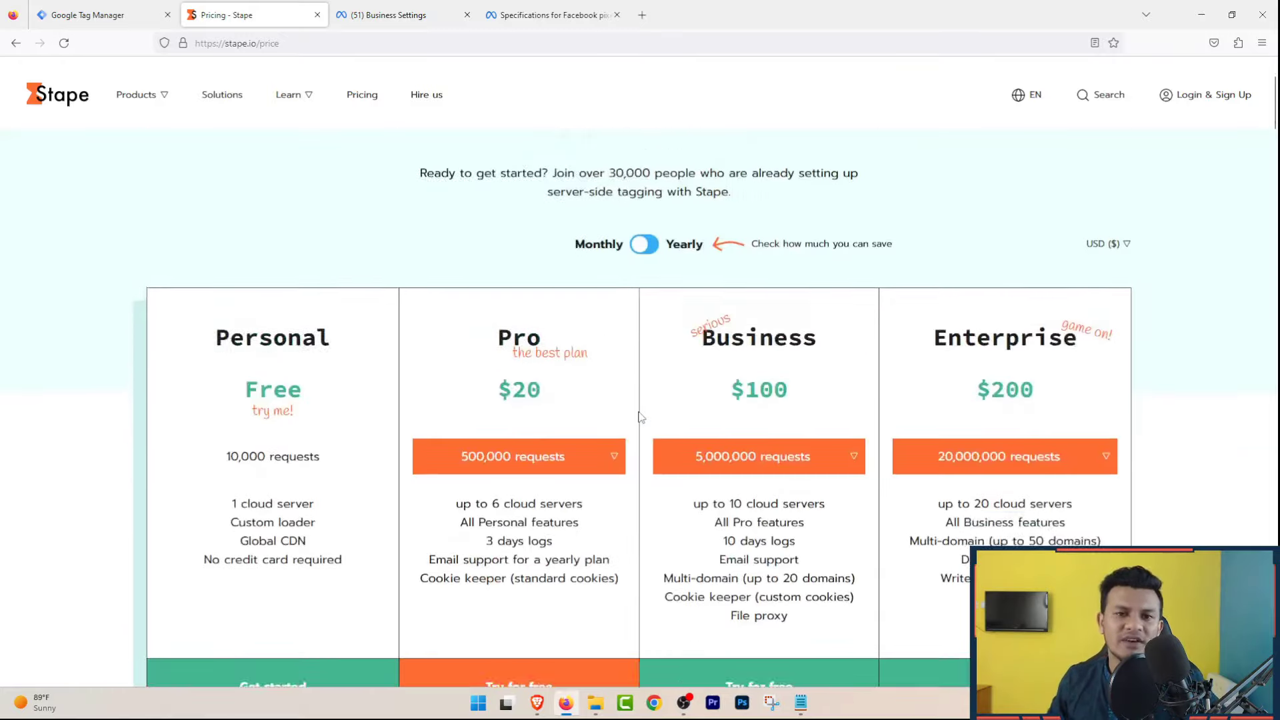
scroll(640, 417, up, 2)
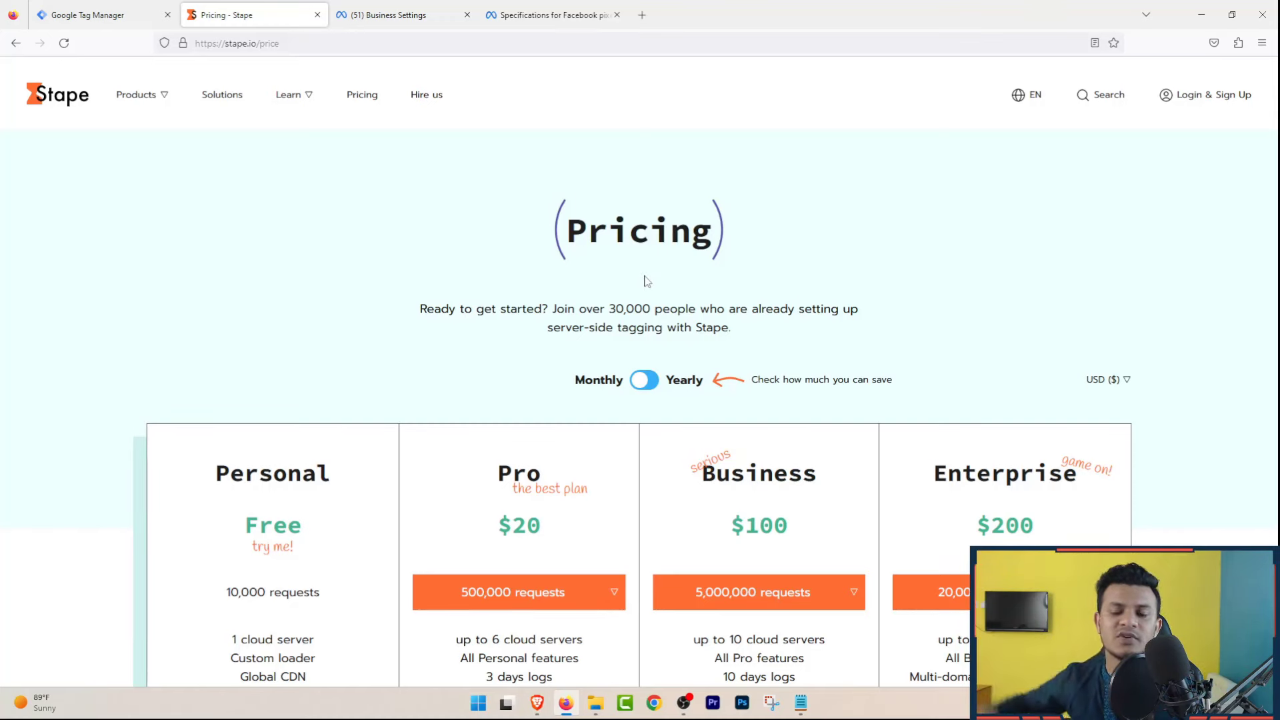
Step: Return to Google Tag Manager and show the container's triggers, tags and variables again
click(34, 25)
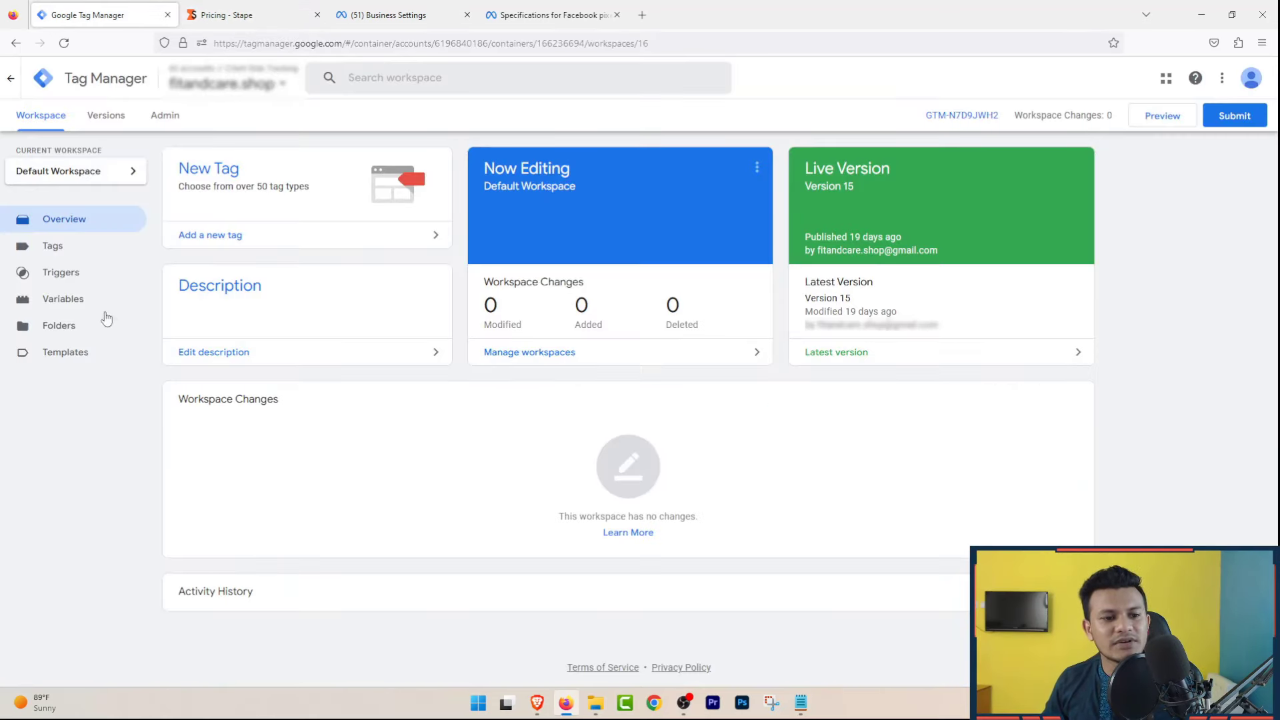
click(78, 274)
click(74, 251)
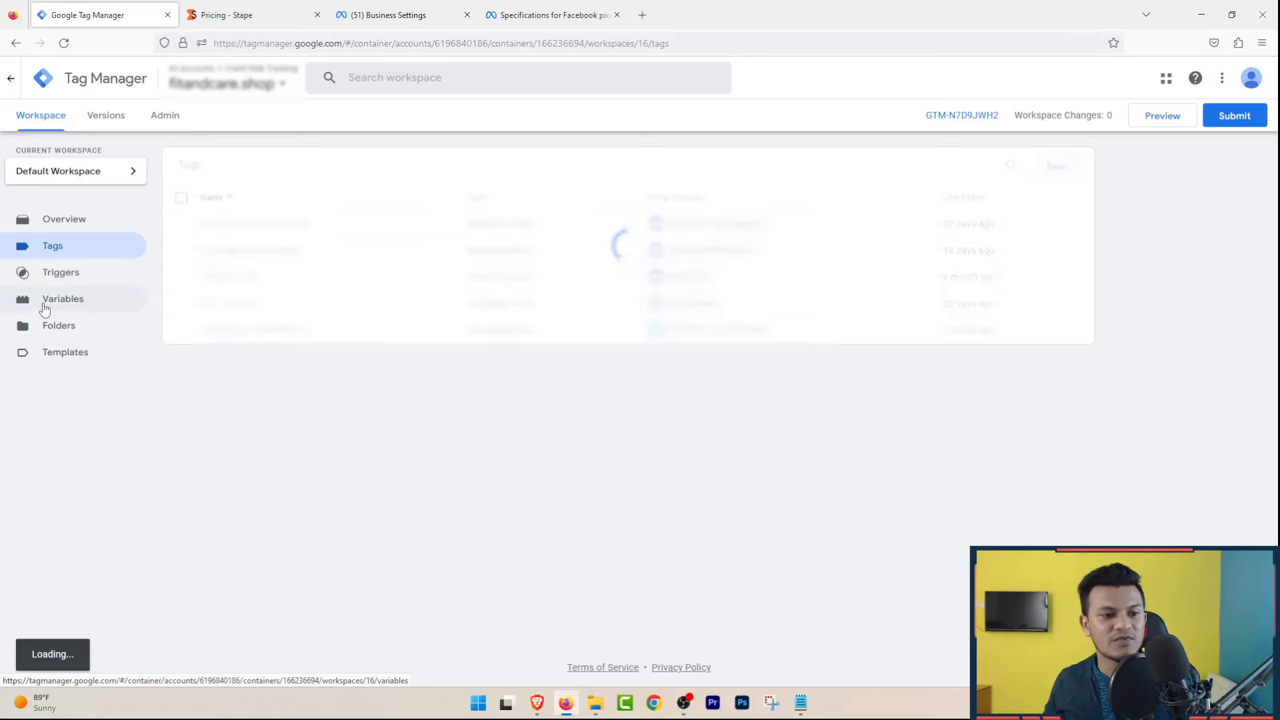
click(44, 308)
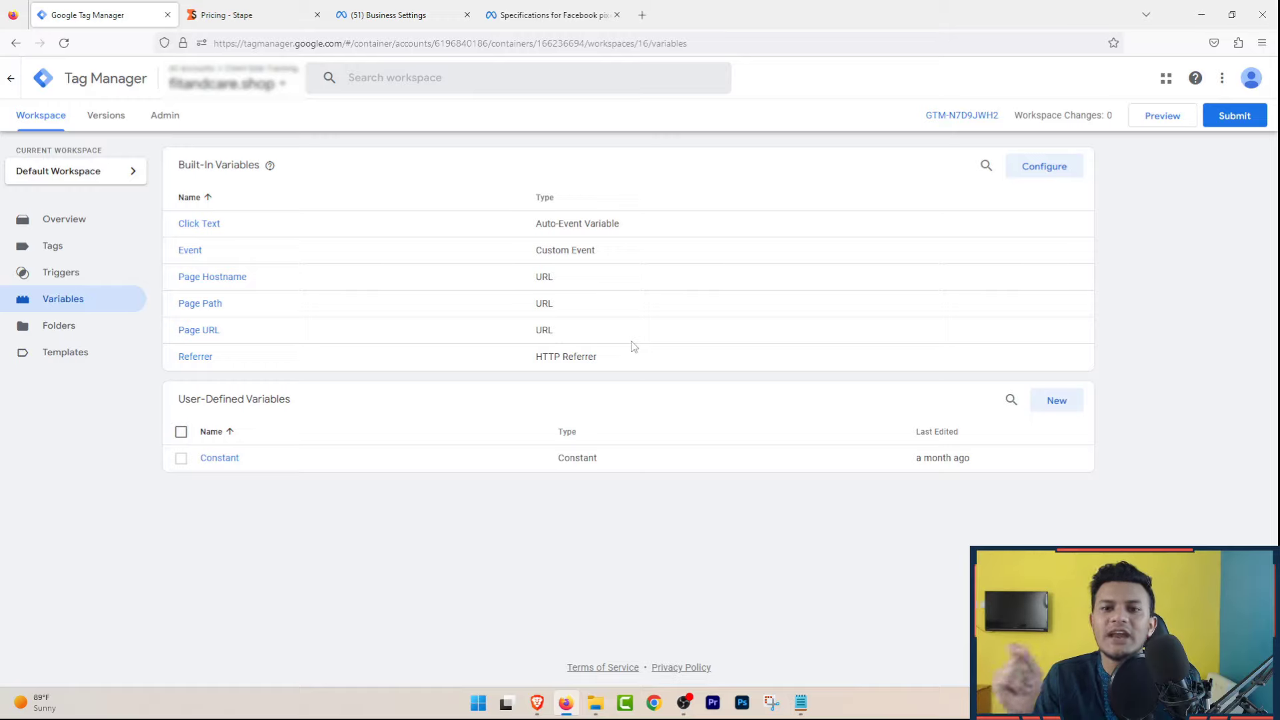
Step: Switch to the Brave browser and review the PixelYourSite bundle prices, the WordPress dashboard and the demo store's home page
key(alt+Tab)
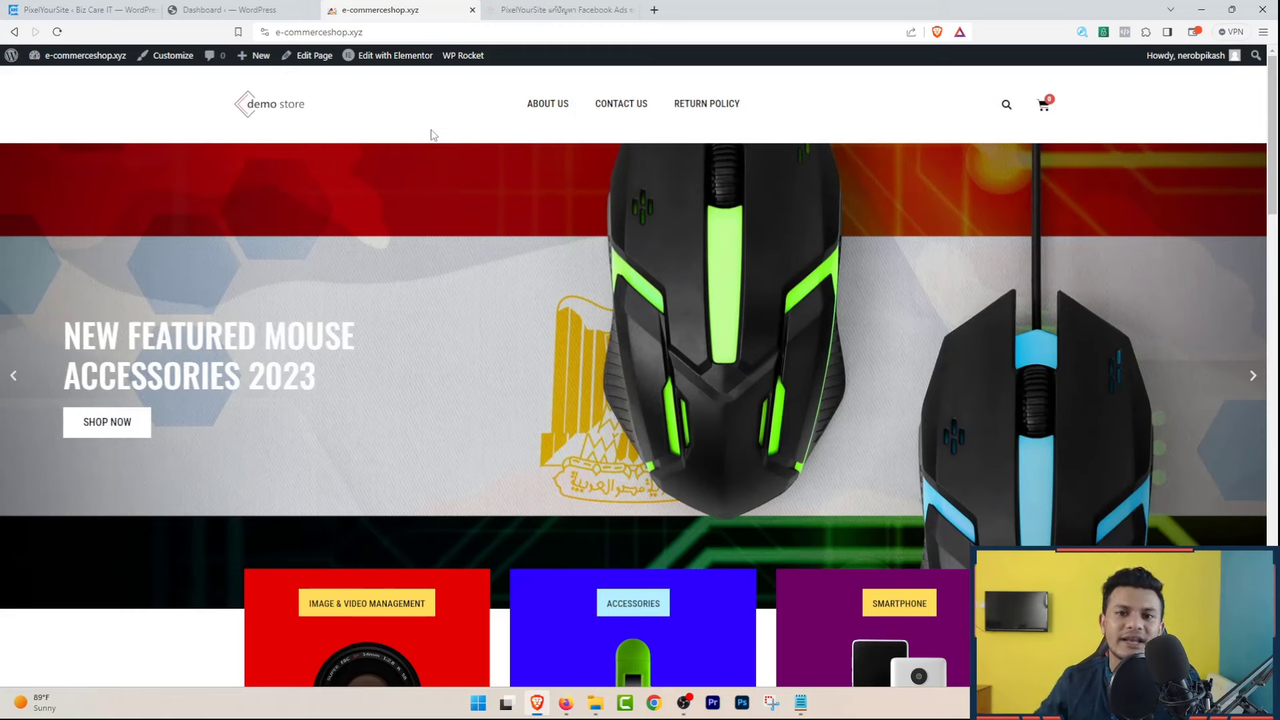
click(590, 8)
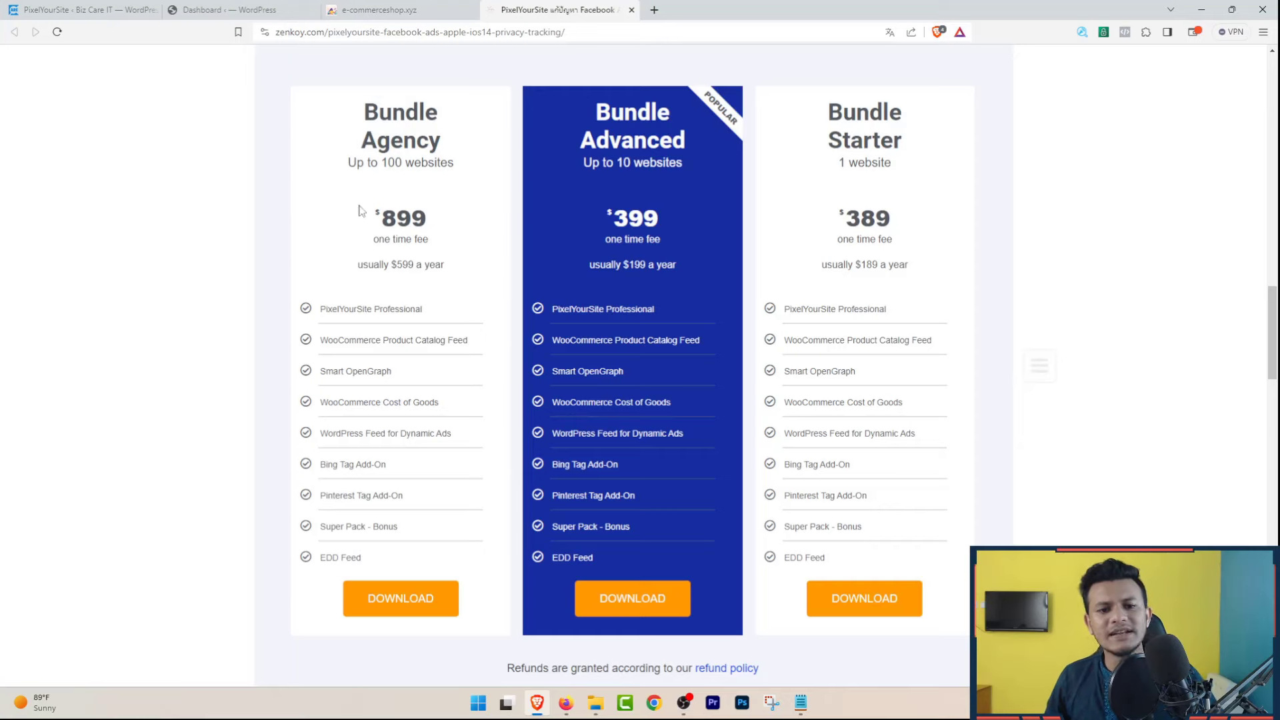
click(259, 12)
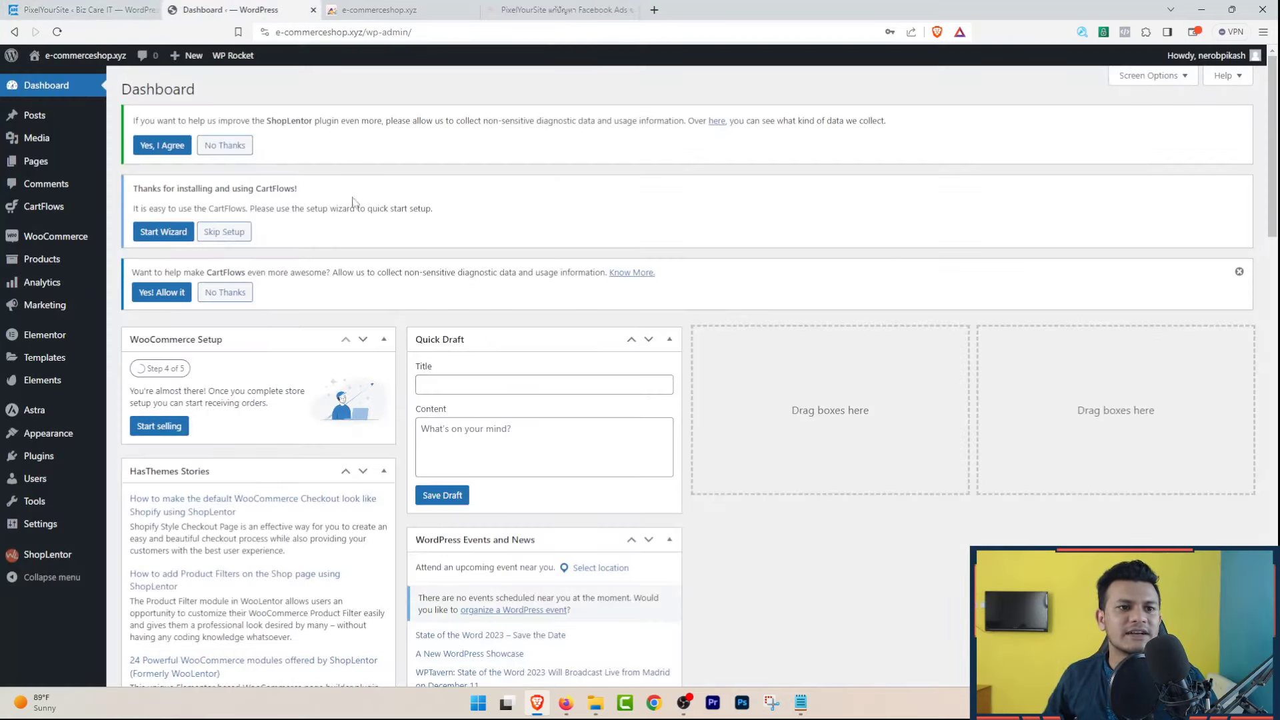
click(383, 10)
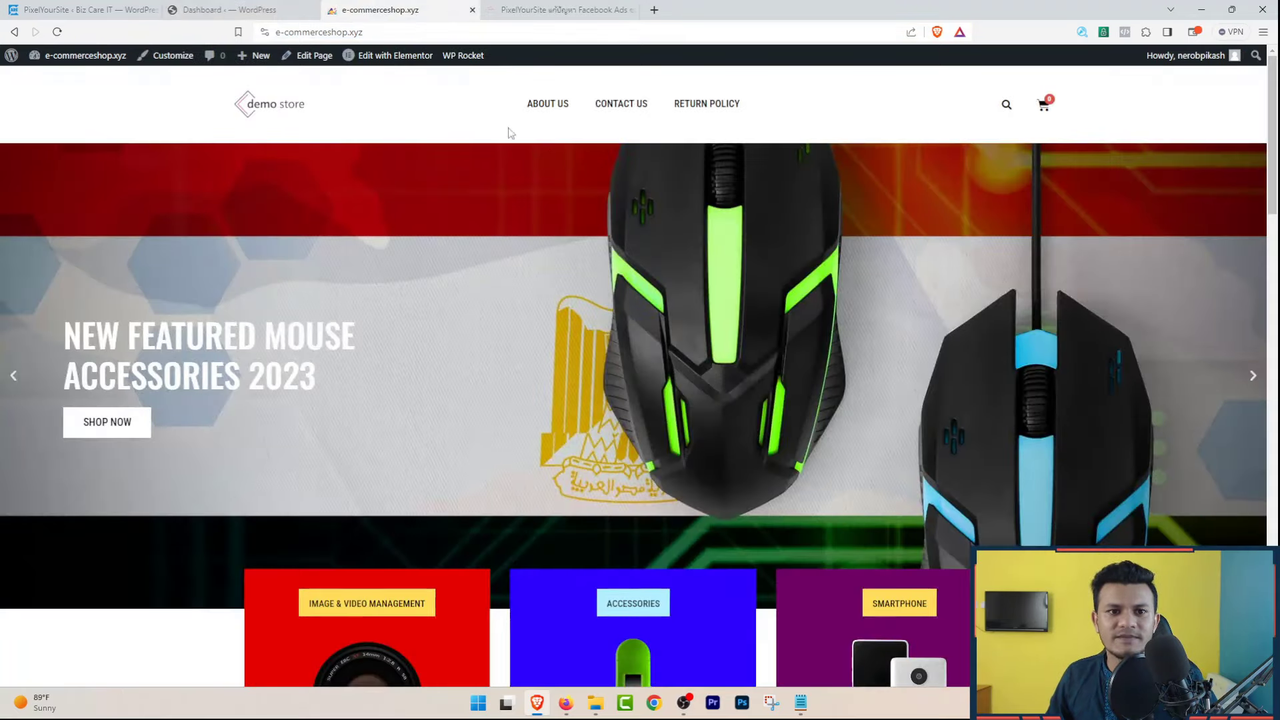
Step: Return to the store's WordPress dashboard and look through its notices and overview boxes
click(268, 6)
click(830, 83)
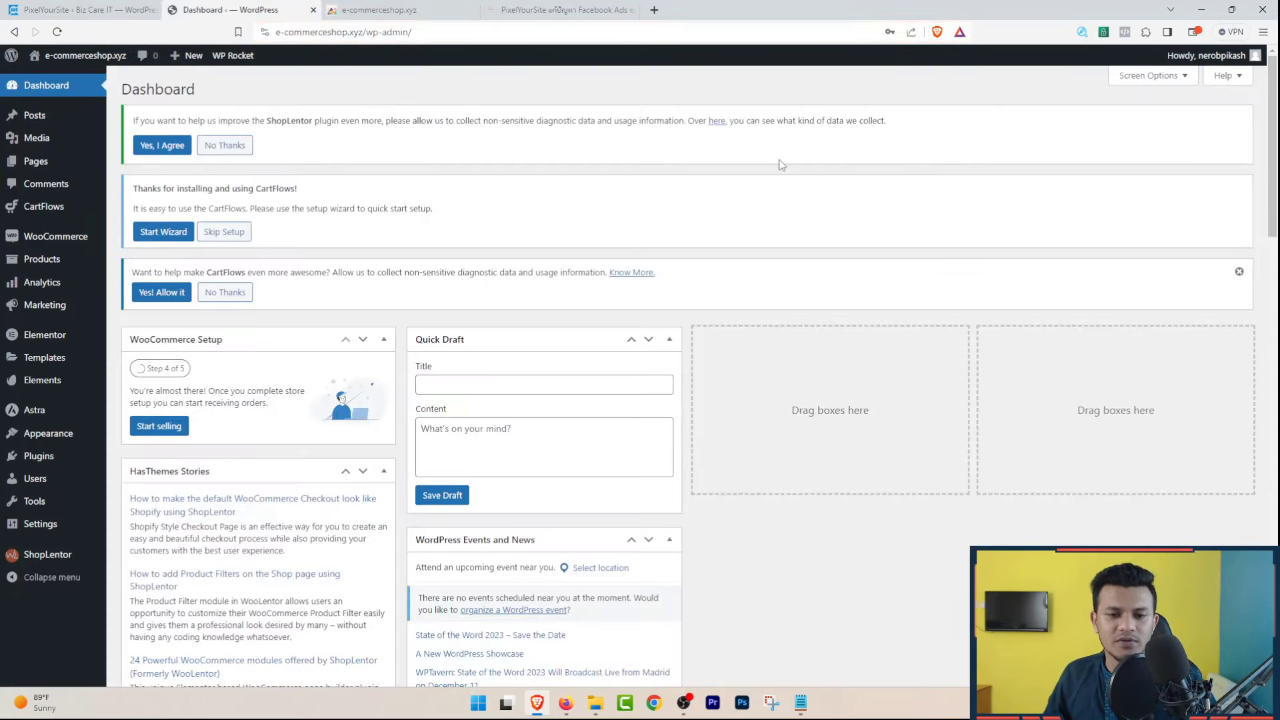
scroll(612, 226, down, 3)
scroll(660, 247, down, 2)
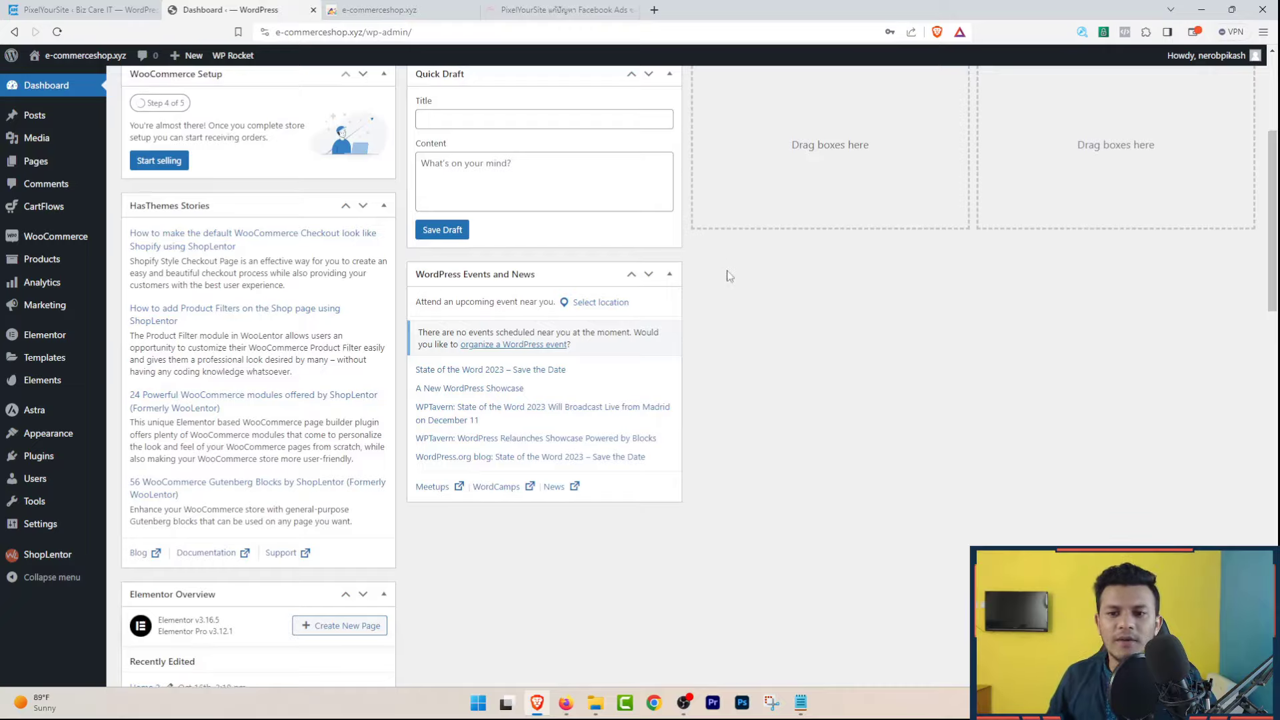
scroll(706, 273, up, 4)
scroll(691, 293, down, 2)
scroll(690, 297, down, 5)
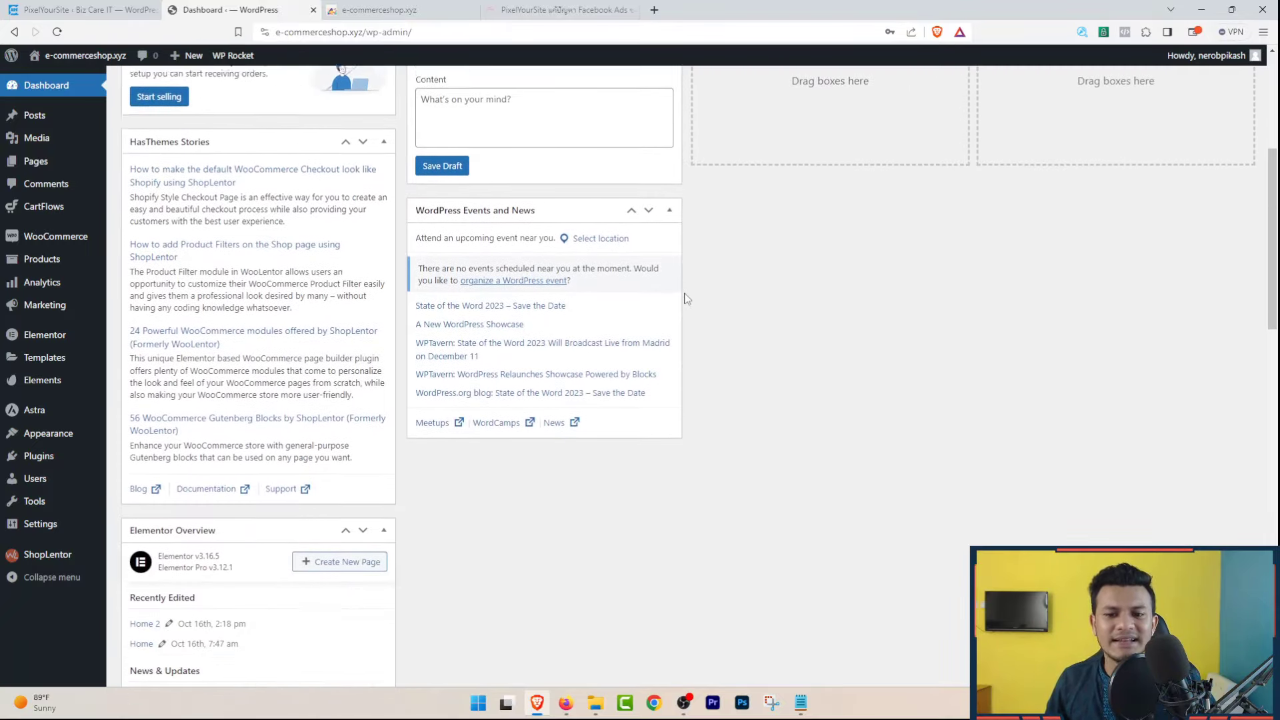
scroll(687, 298, up, 7)
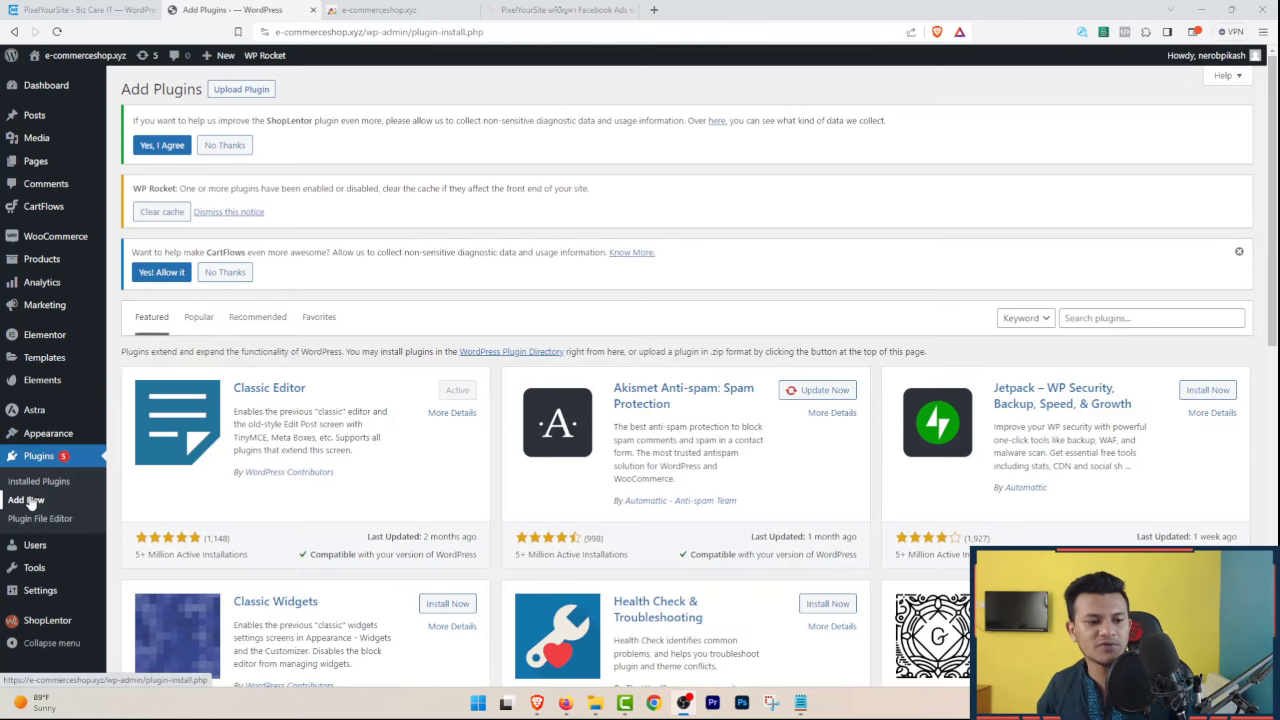
Step: Start adding a new plugin and search the plugin directory for "pixelyoursite"
click(33, 500)
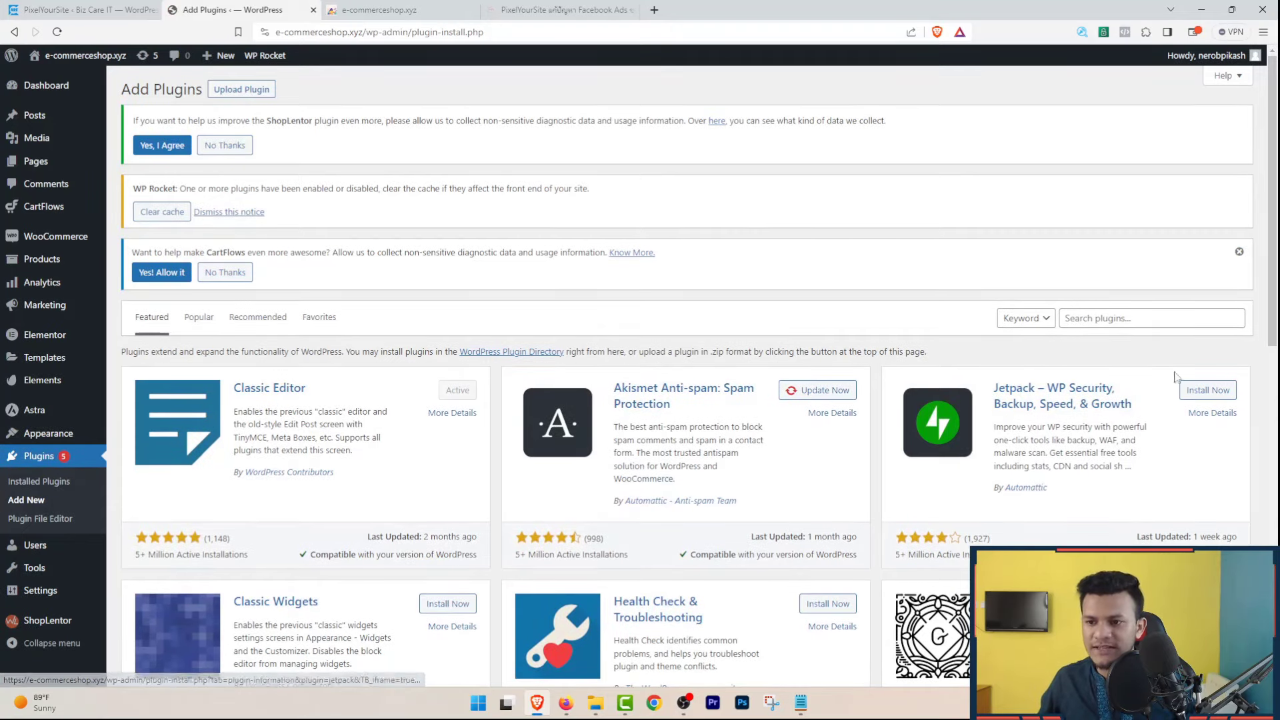
click(1131, 321)
text(pixelyoursite)
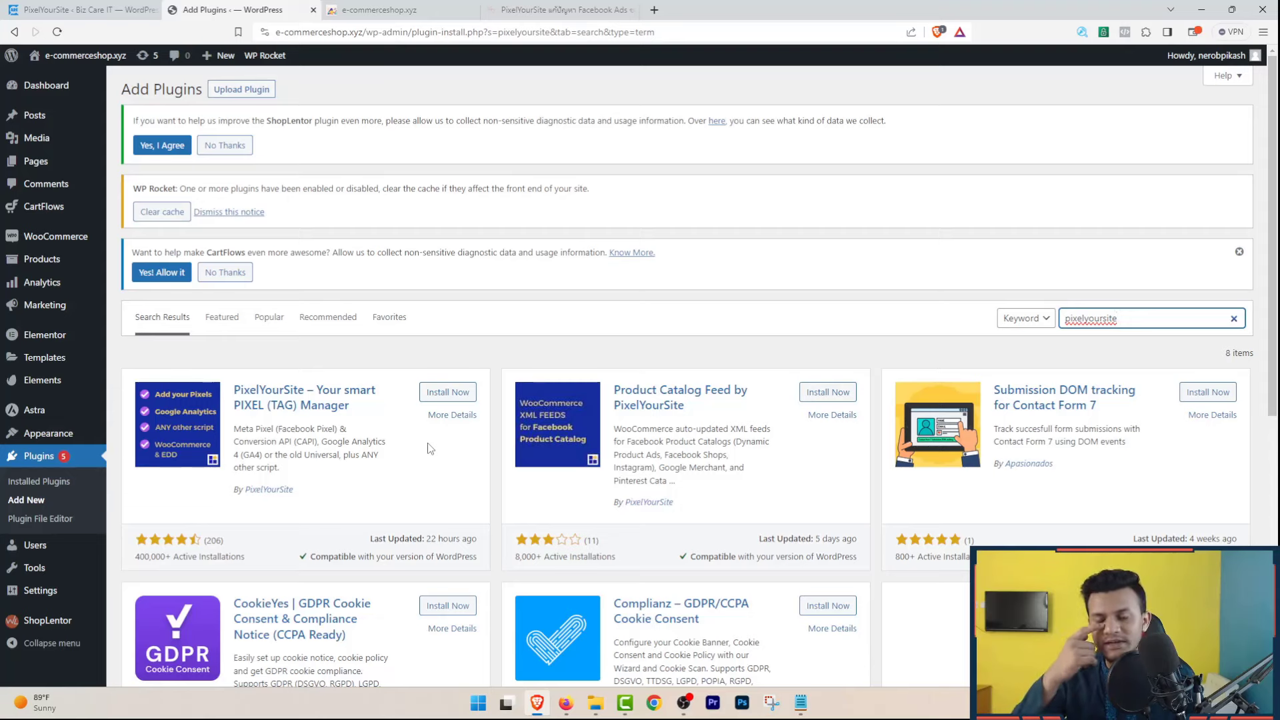
Step: Upload pixelyoursite-pro.zip from the Documents folder as a plugin, install it and activate it
click(241, 90)
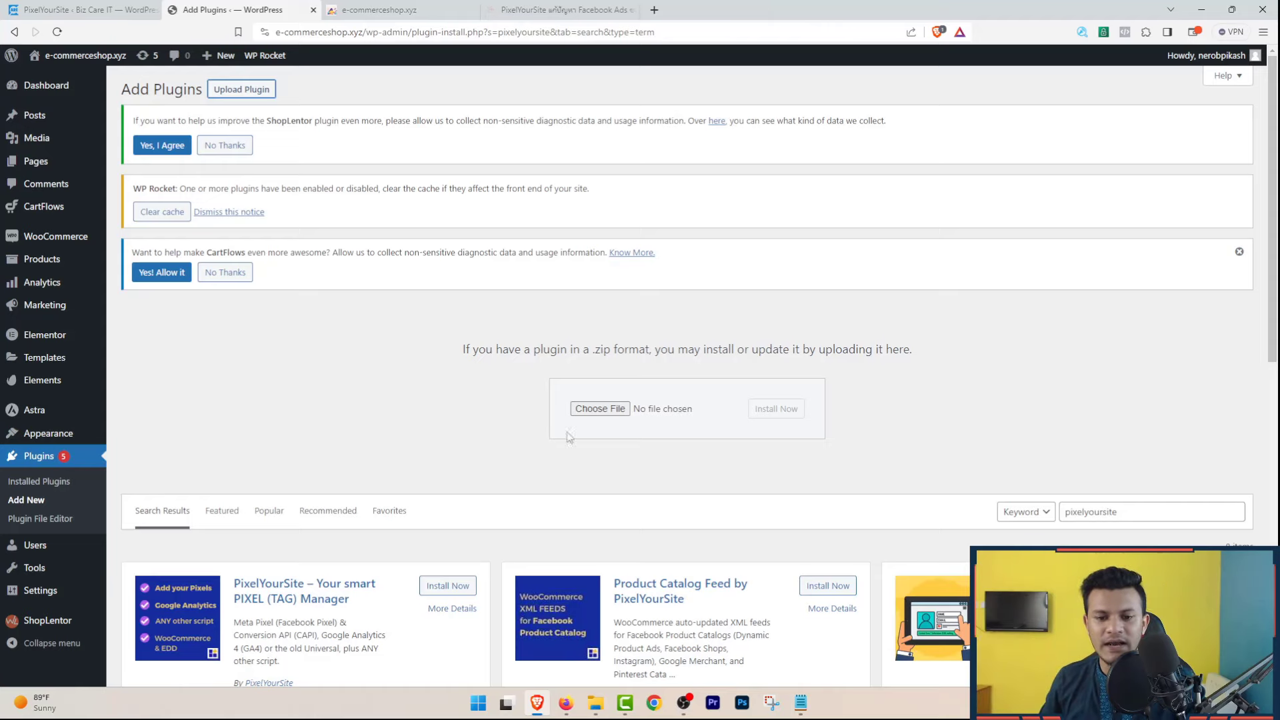
click(600, 409)
click(181, 212)
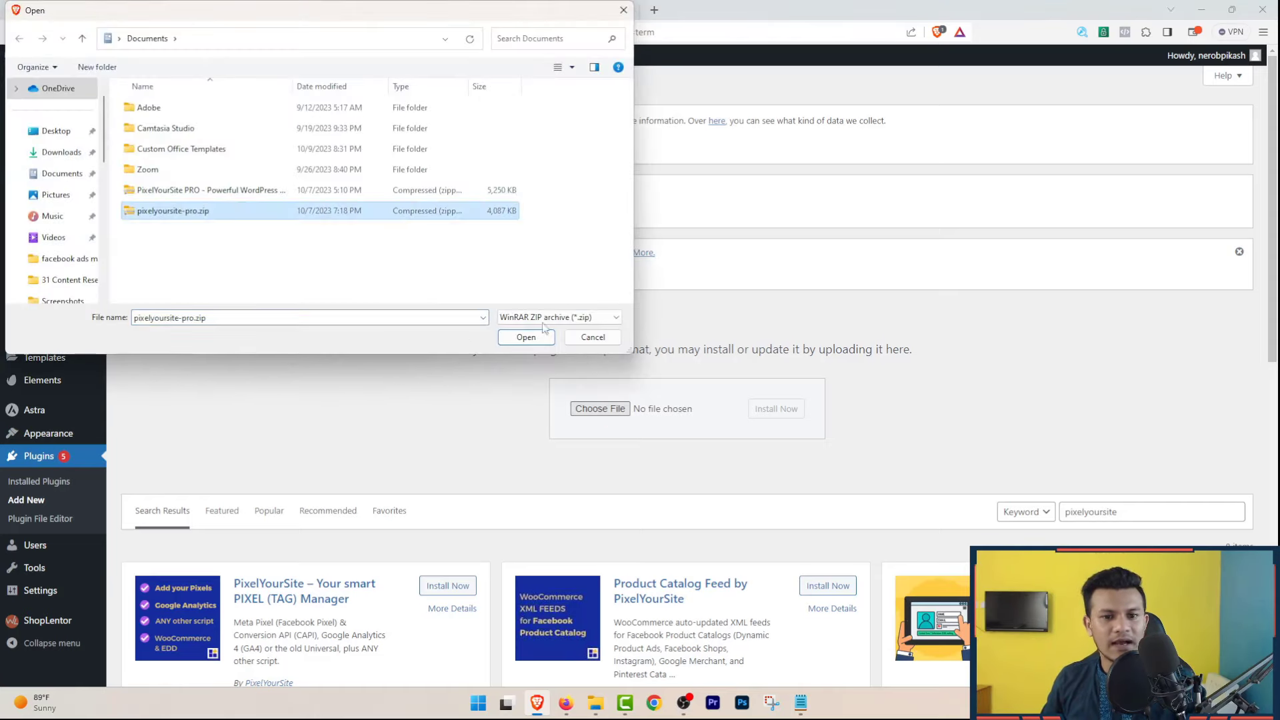
click(526, 338)
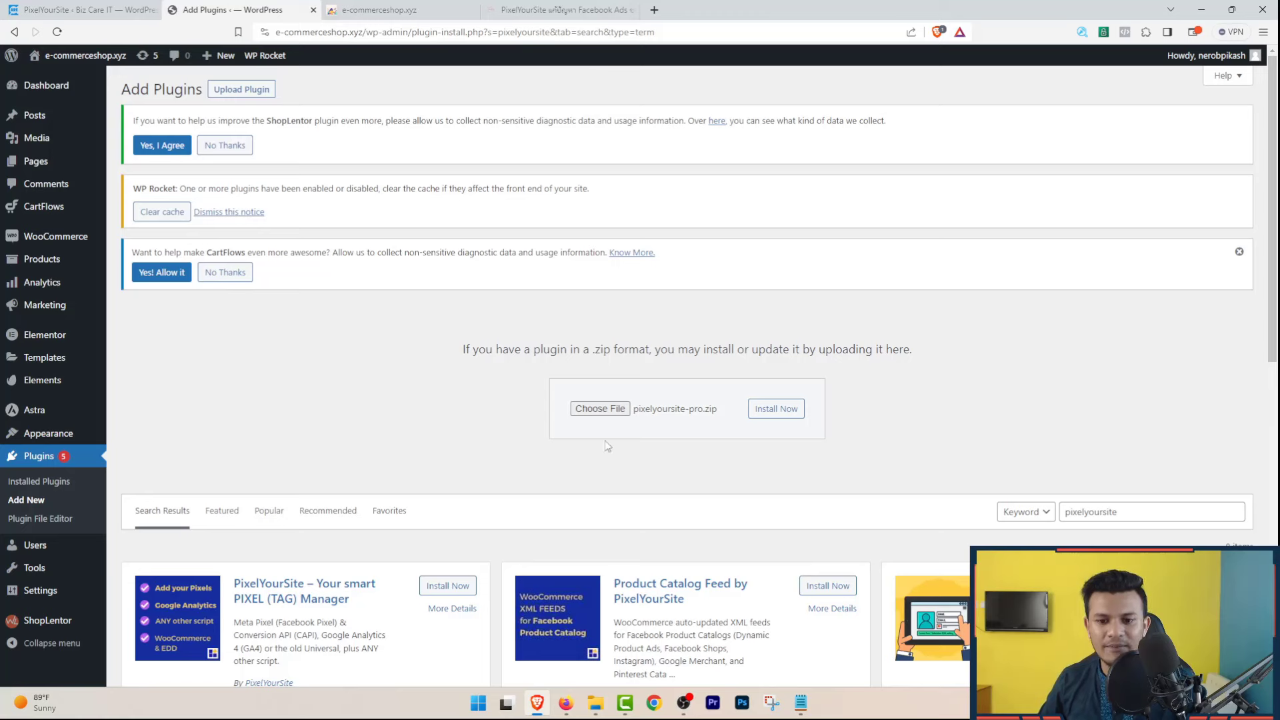
click(776, 409)
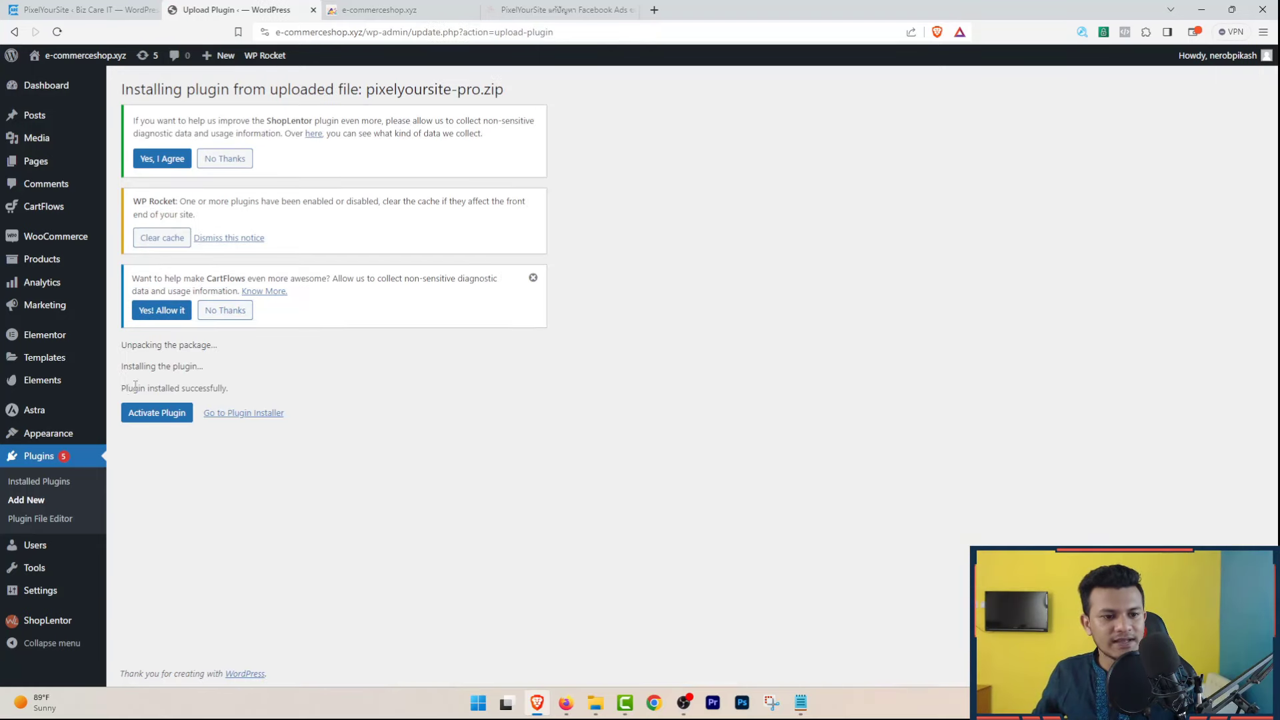
drag(120, 388, 234, 389)
click(158, 414)
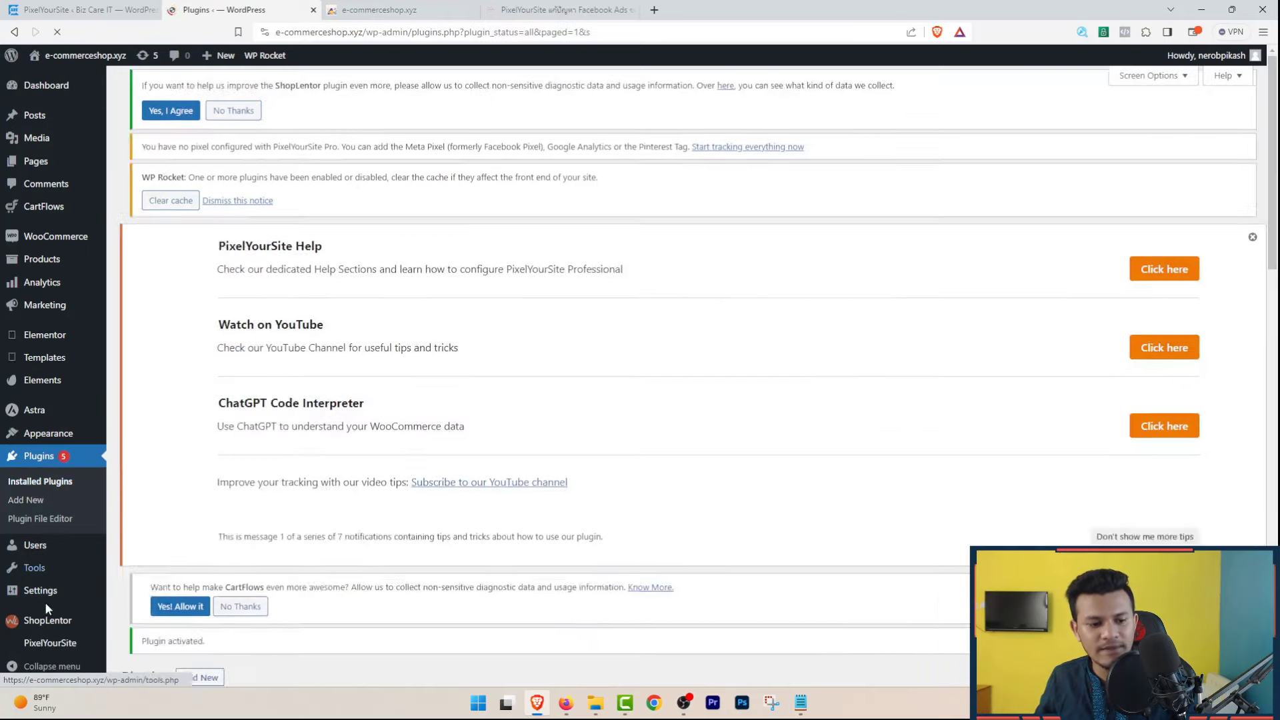
Step: Find the PixelYourSite PRO entry in the list of installed plugins
mouse_move(39, 648)
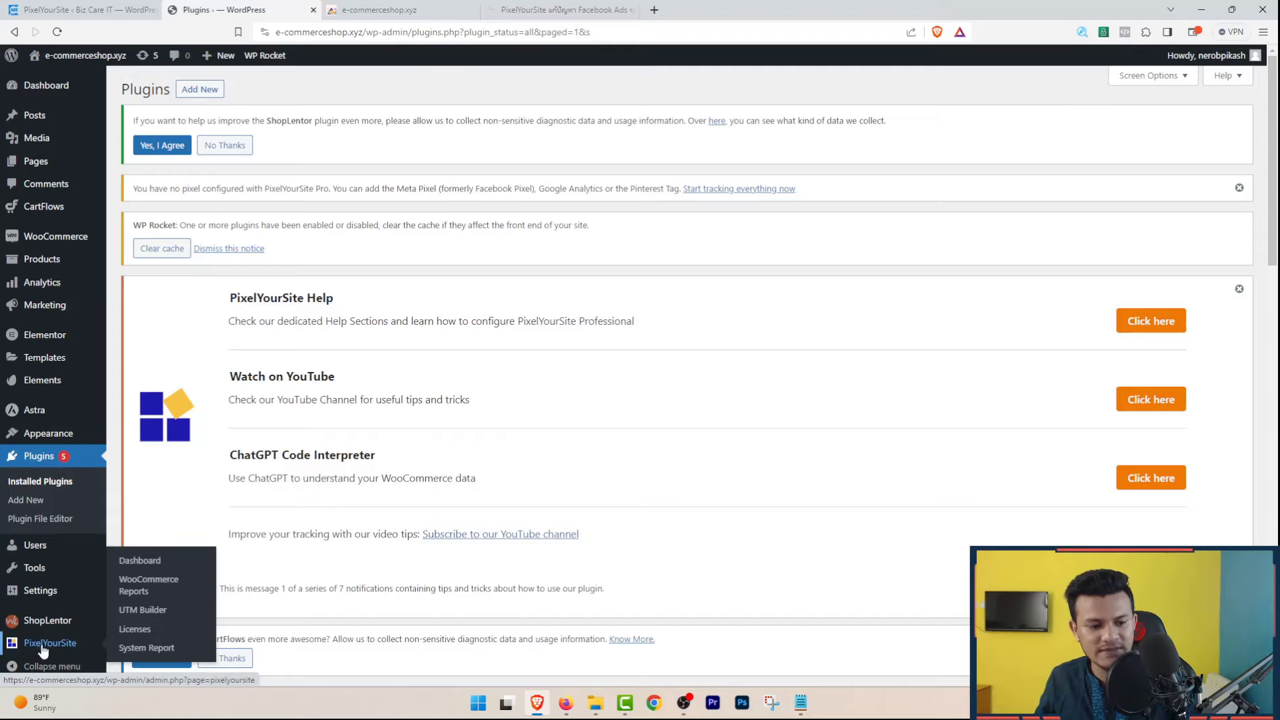
scroll(42, 650, down, 9)
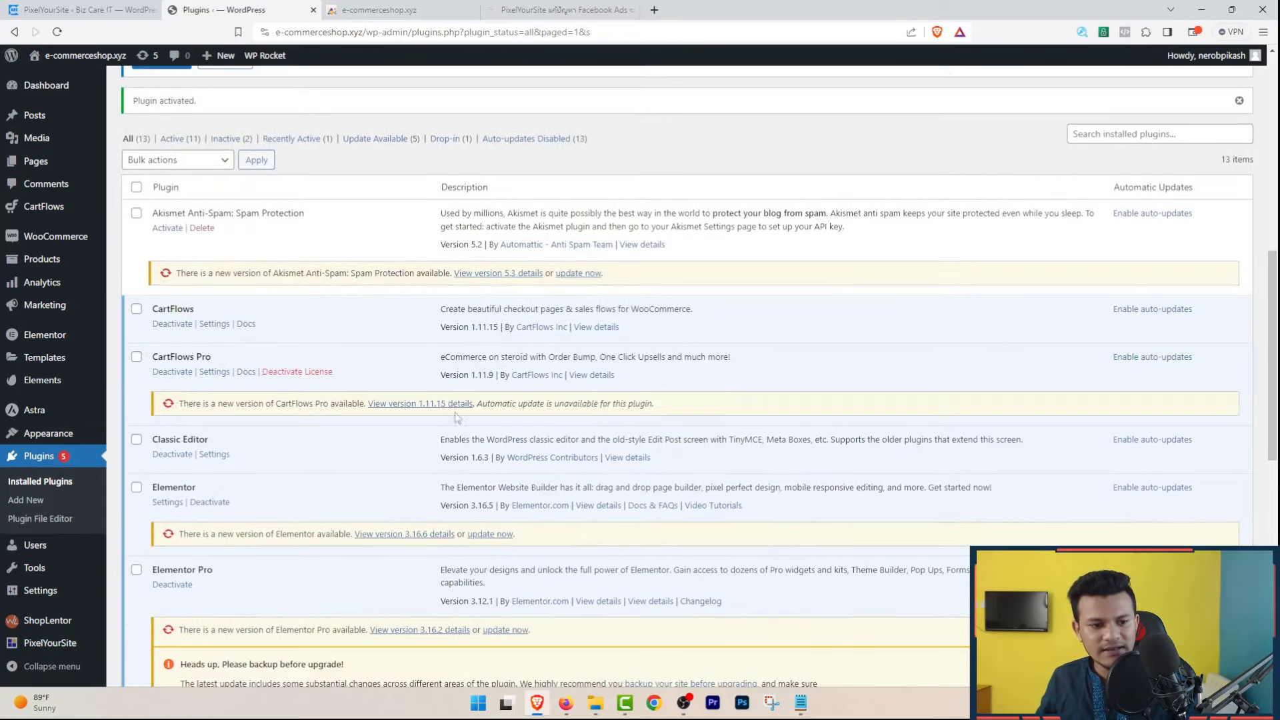
scroll(457, 418, down, 2)
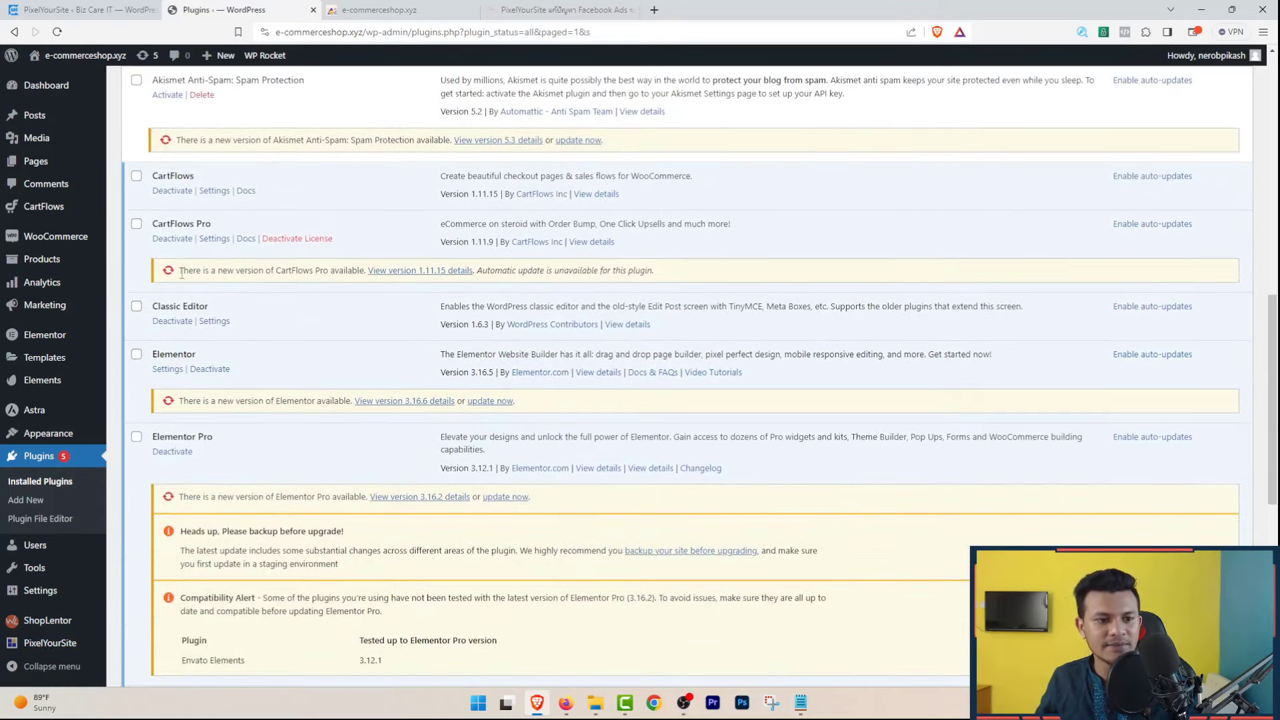
scroll(200, 267, down, 7)
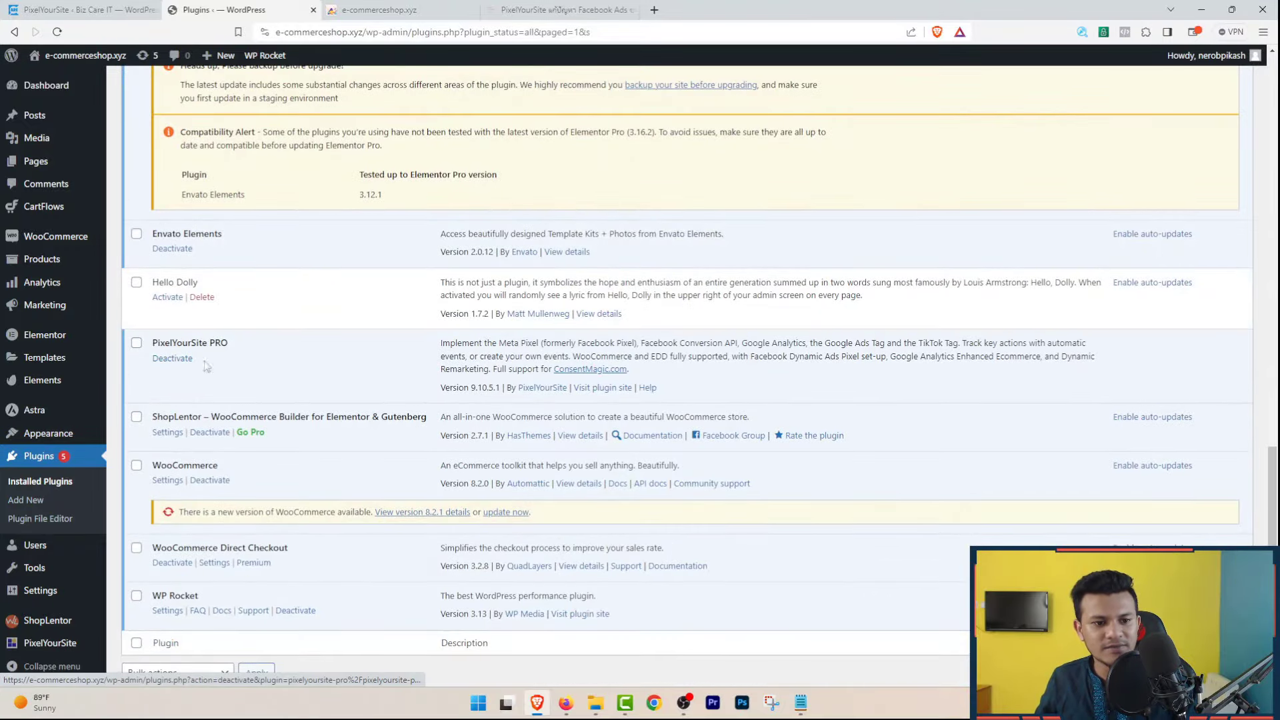
drag(234, 344, 160, 344)
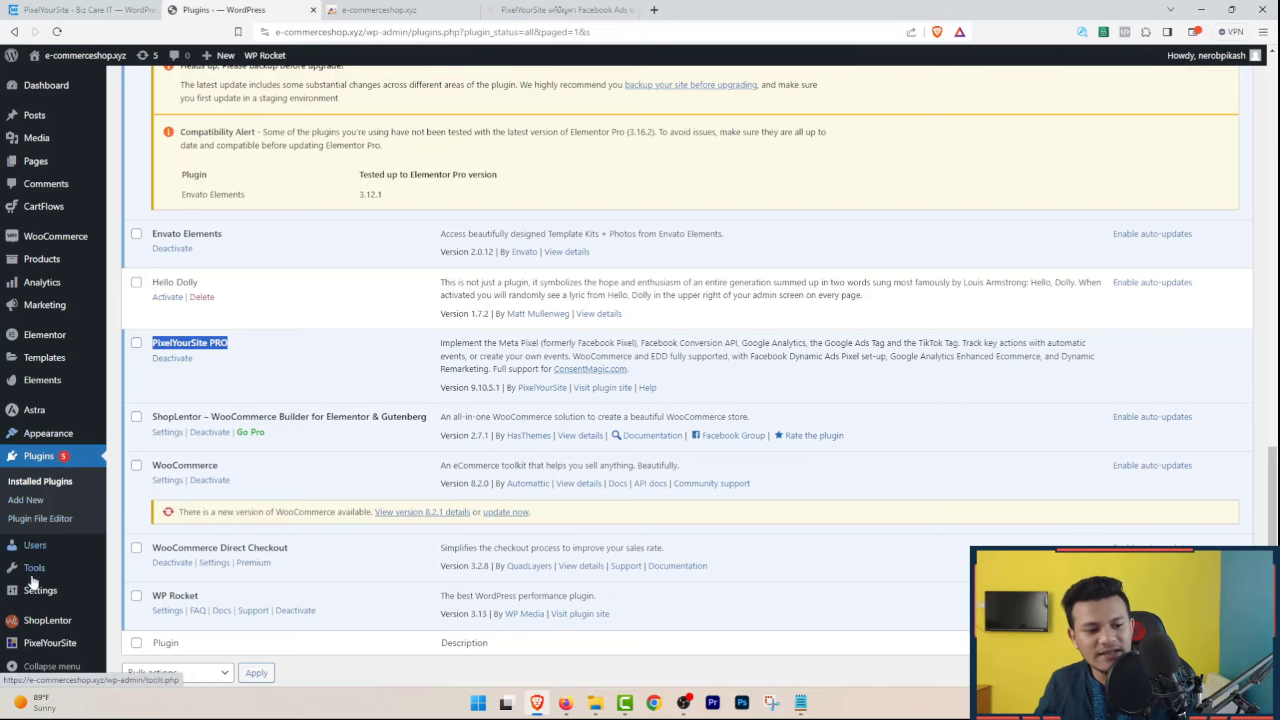
Step: Open the PixelYourSite dashboard and review the platforms offered in its Pixel IDs section
click(53, 645)
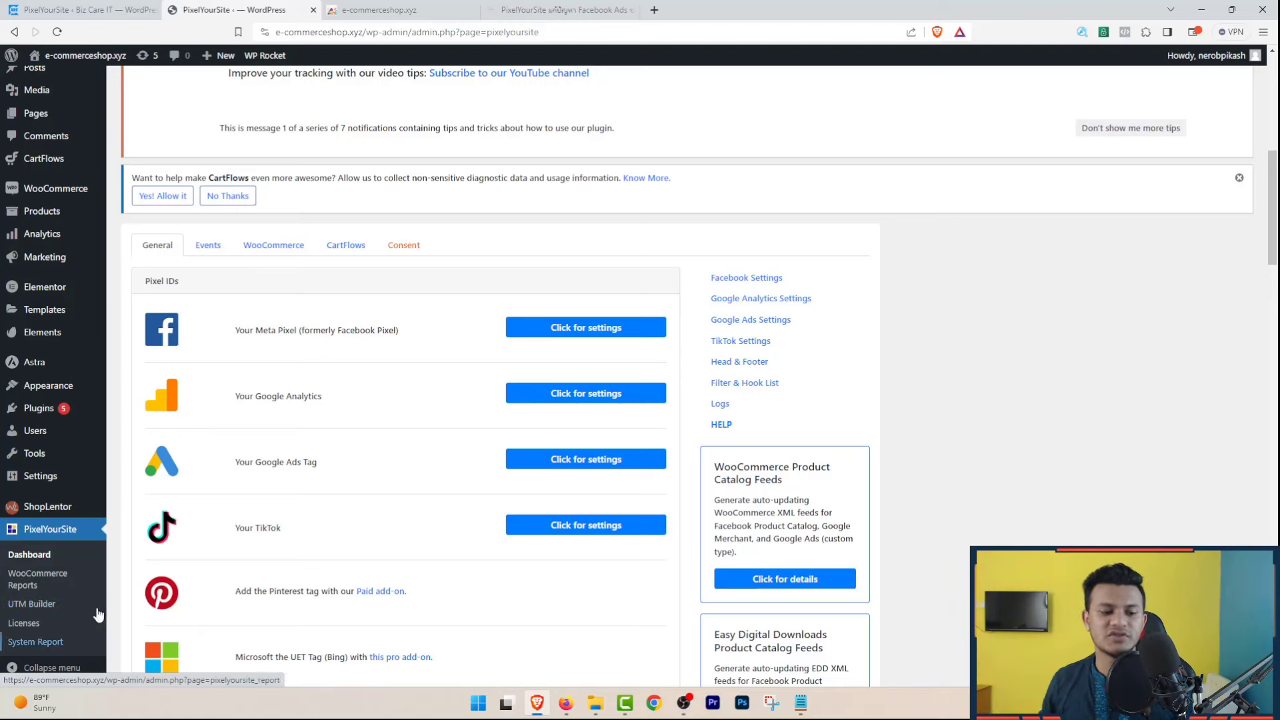
mouse_move(82, 448)
scroll(687, 280, down, 5)
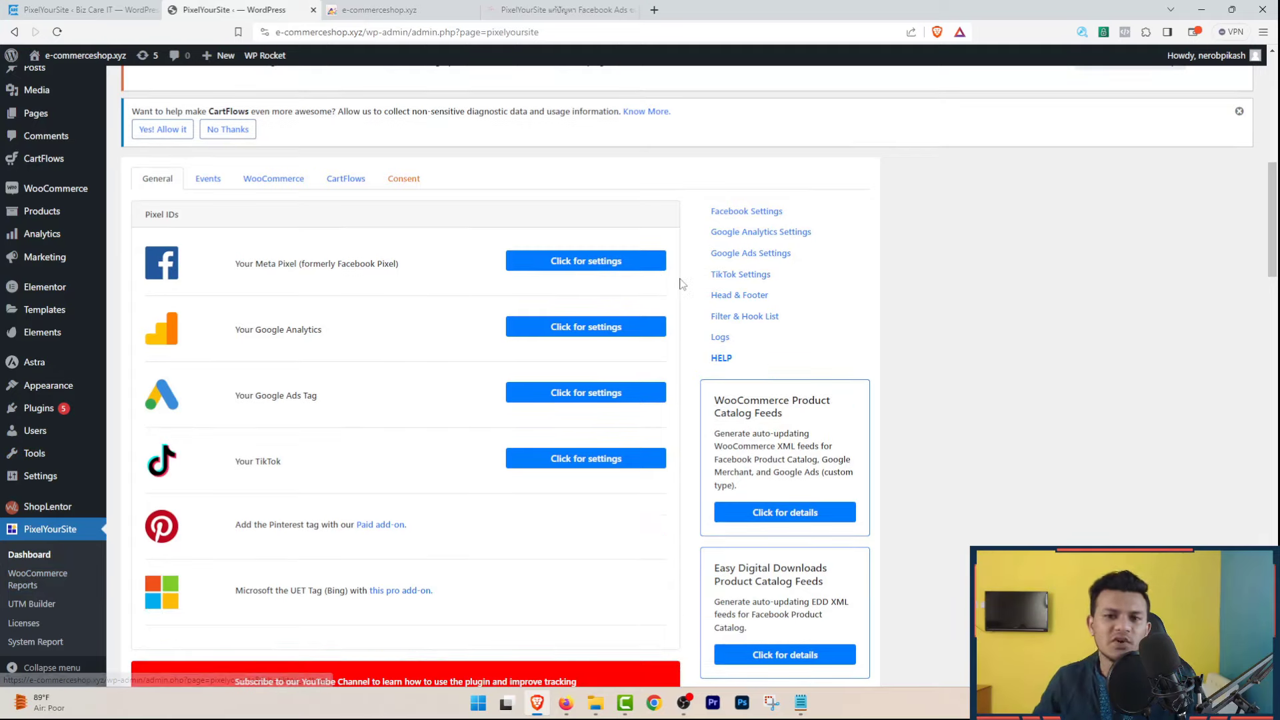
scroll(687, 280, up, 5)
scroll(686, 280, up, 2)
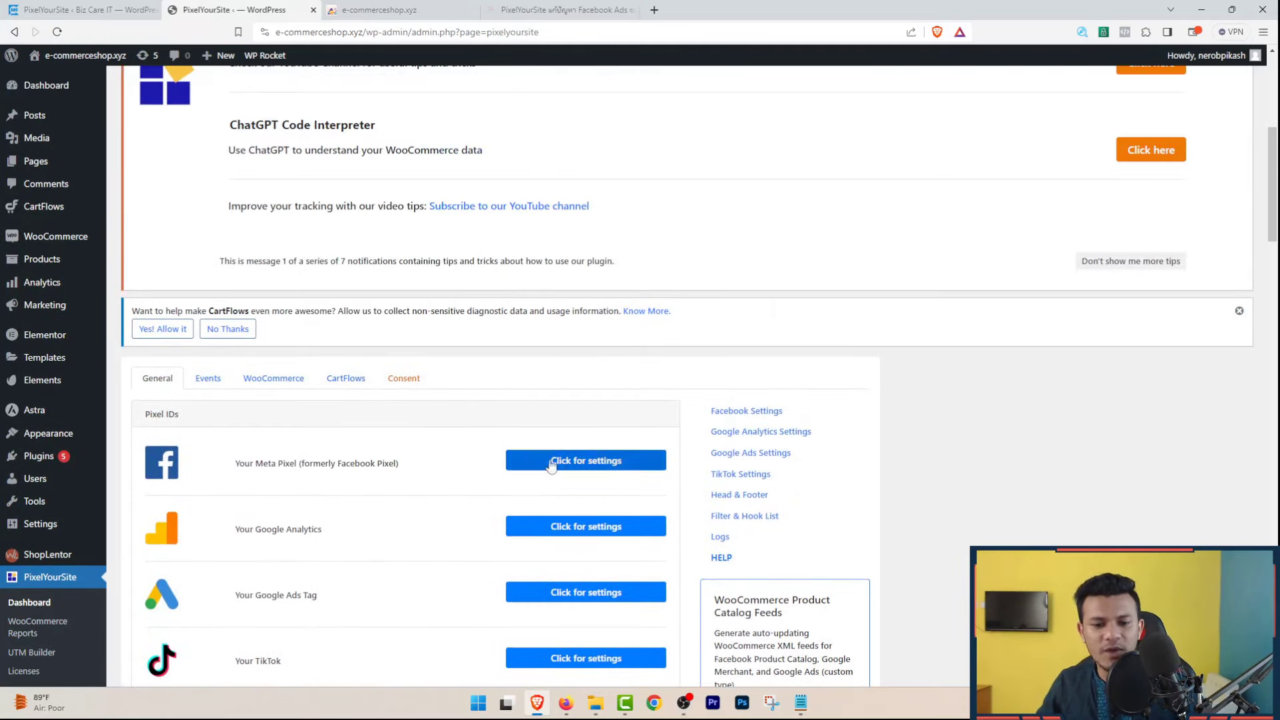
Step: Expand the Meta Pixel settings and examine the fields for the pixel ID and Conversion API token
click(580, 461)
scroll(280, 420, down, 5)
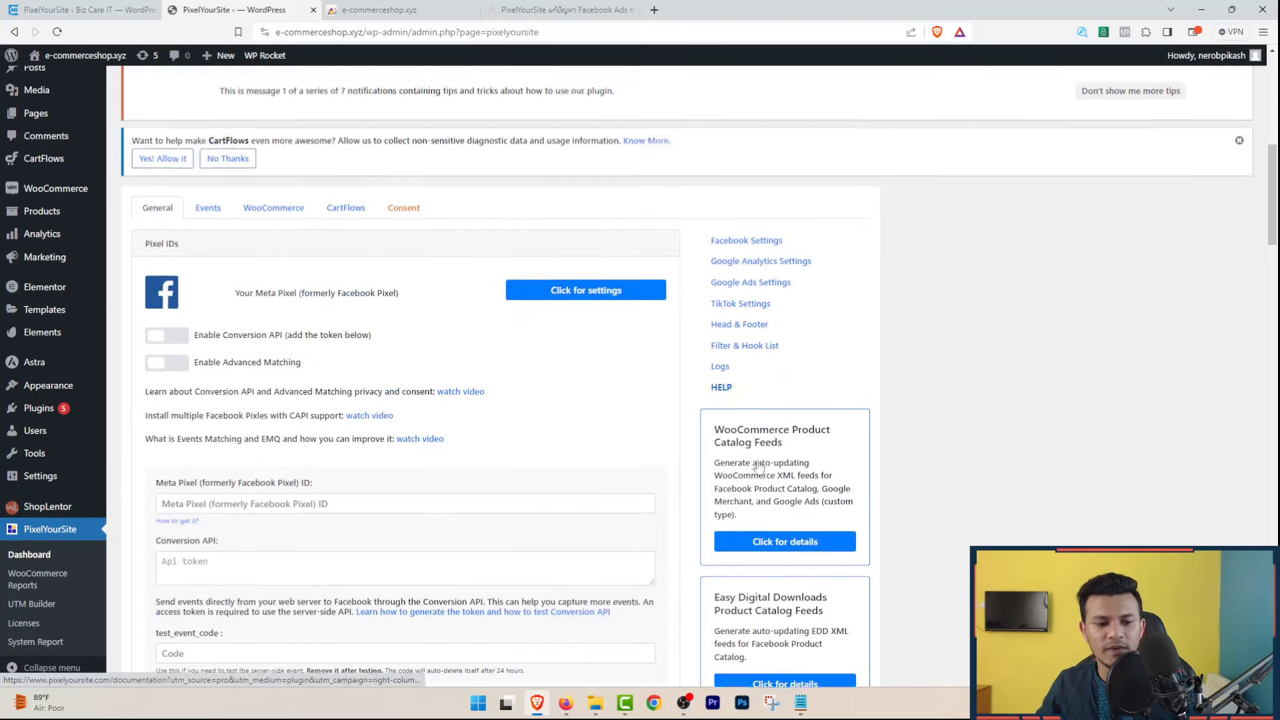
scroll(250, 545, up, 1)
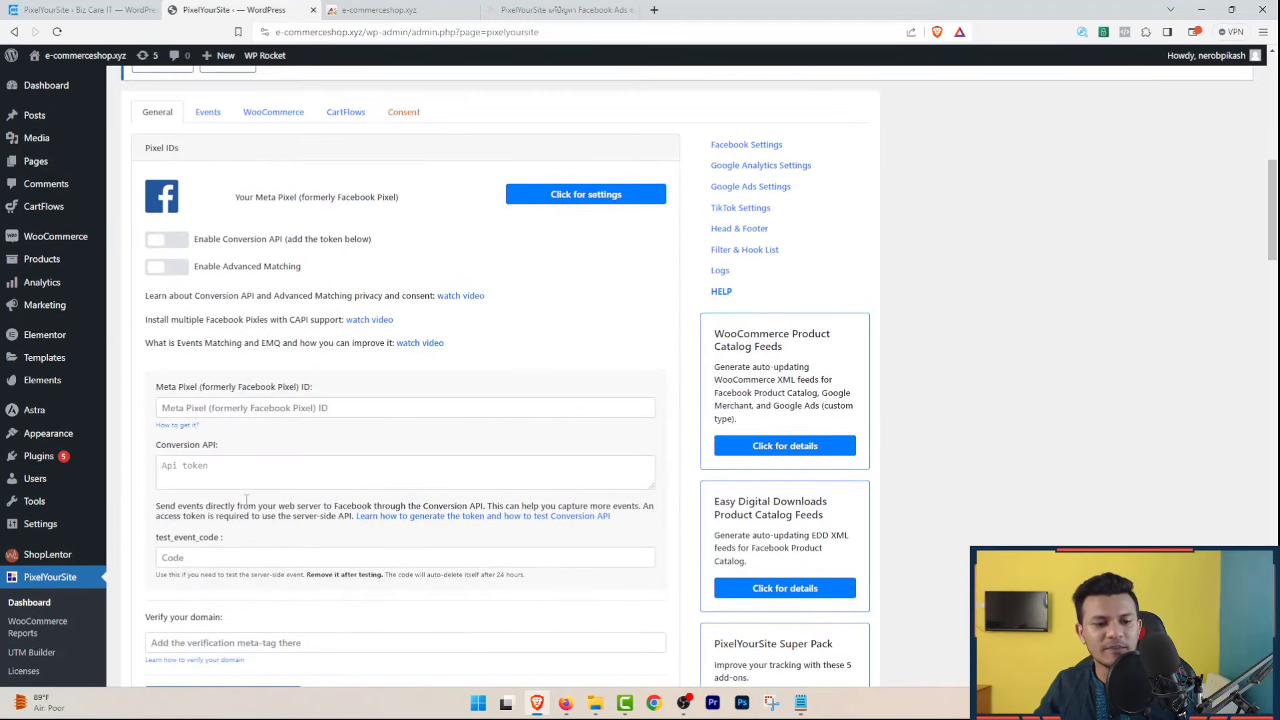
drag(316, 388, 153, 389)
click(248, 396)
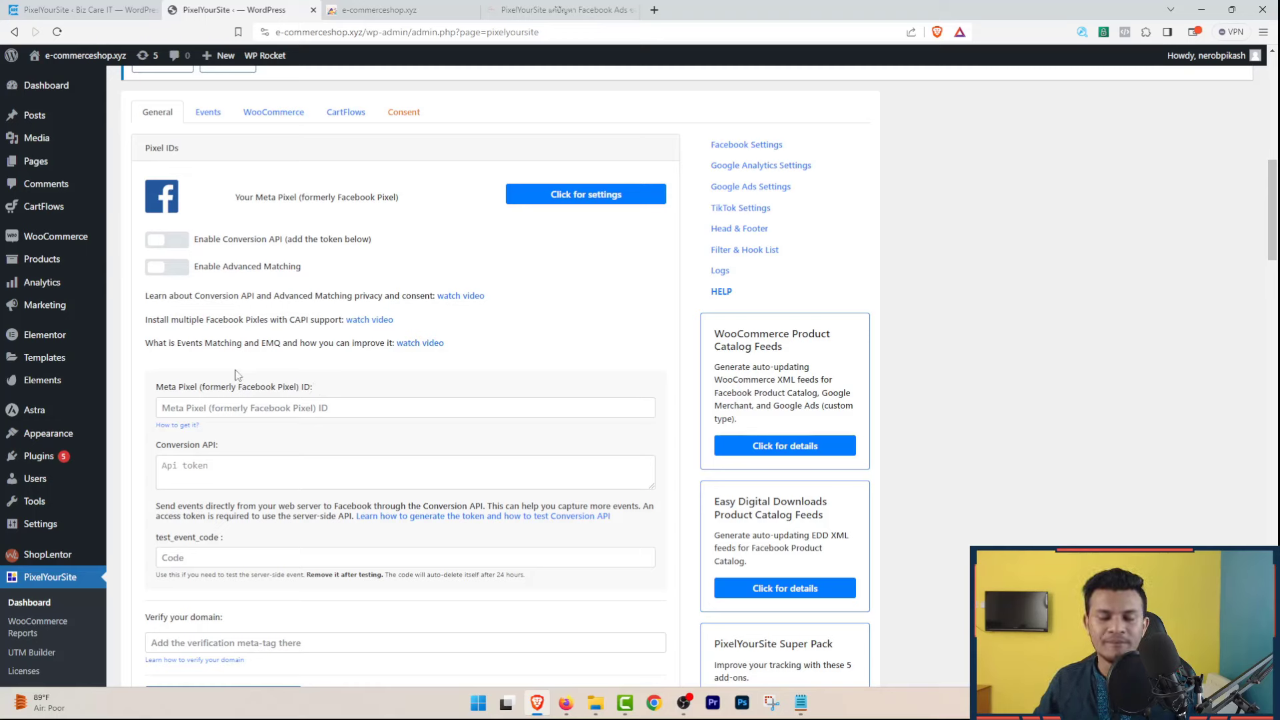
Step: Switch to Firefox and create a new dataset named e-commerceshop in Meta Business settings
click(566, 702)
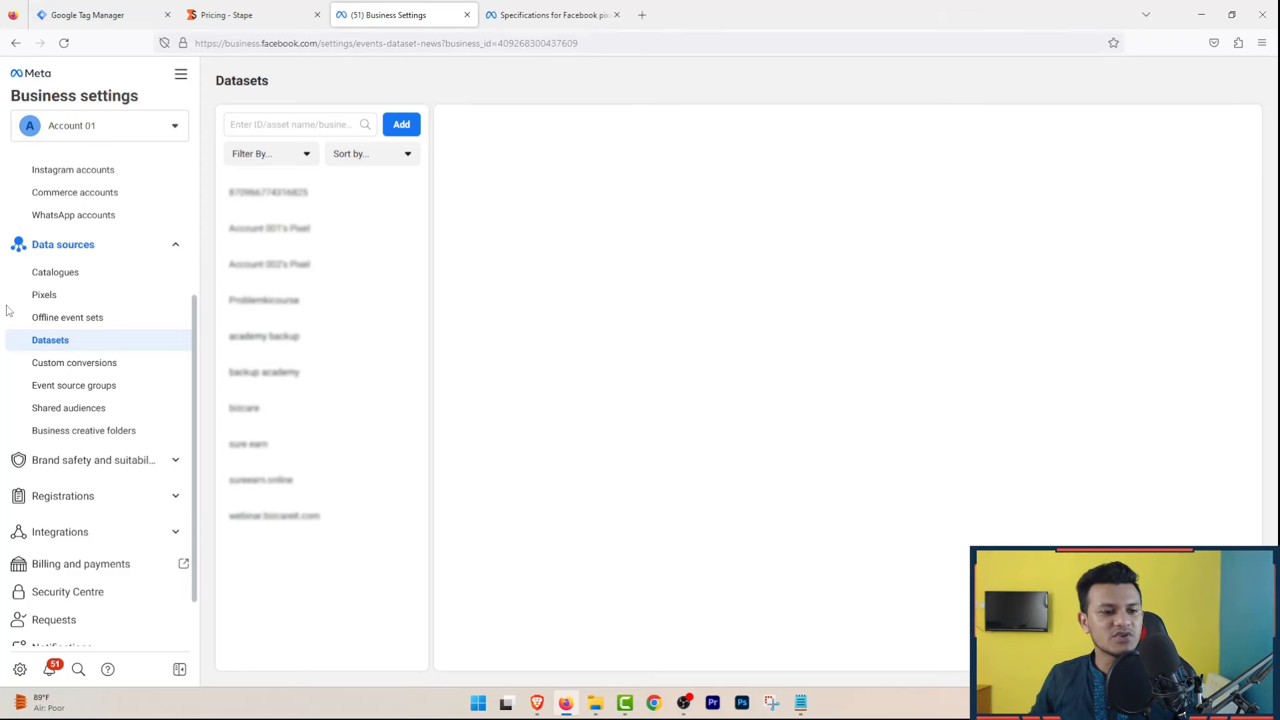
click(181, 74)
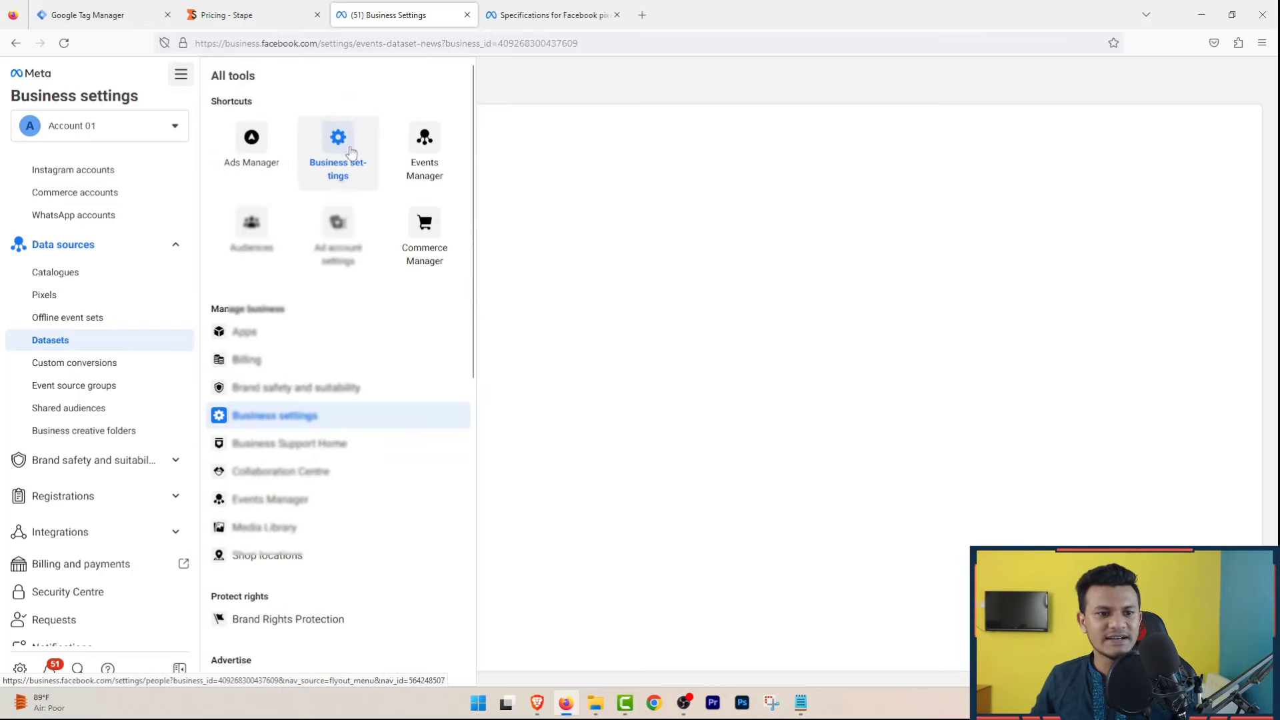
click(180, 74)
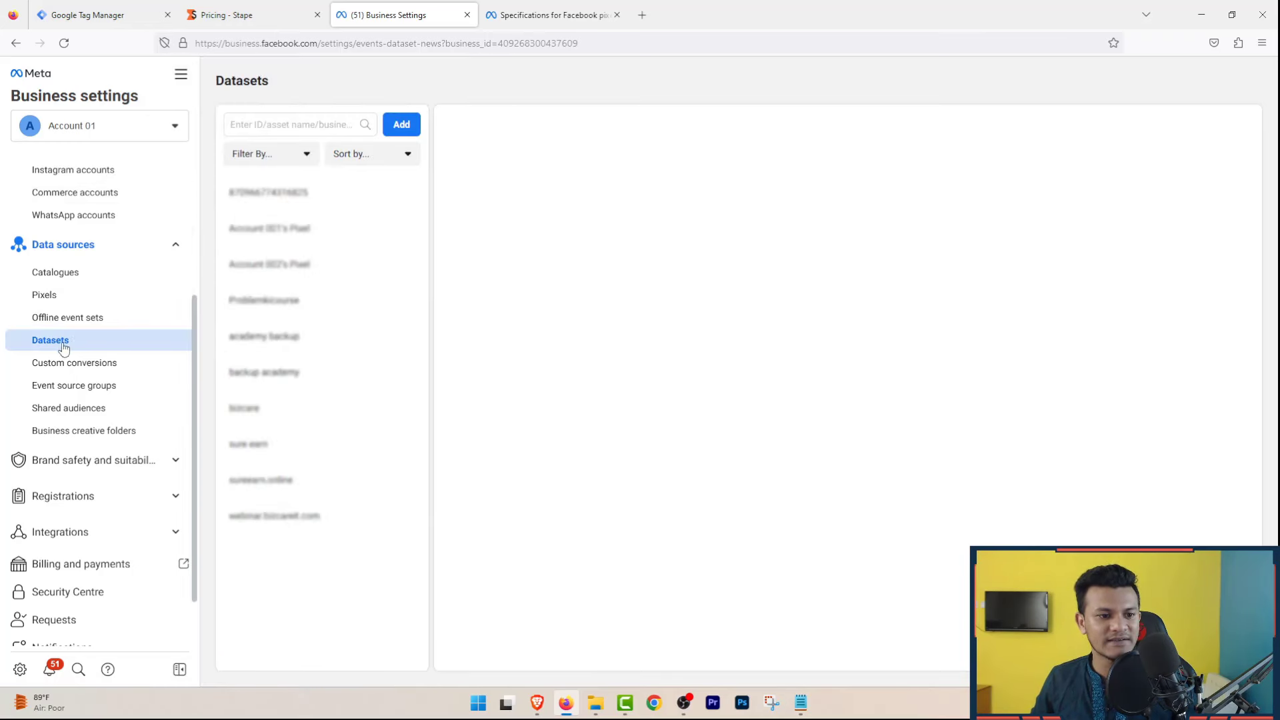
click(402, 128)
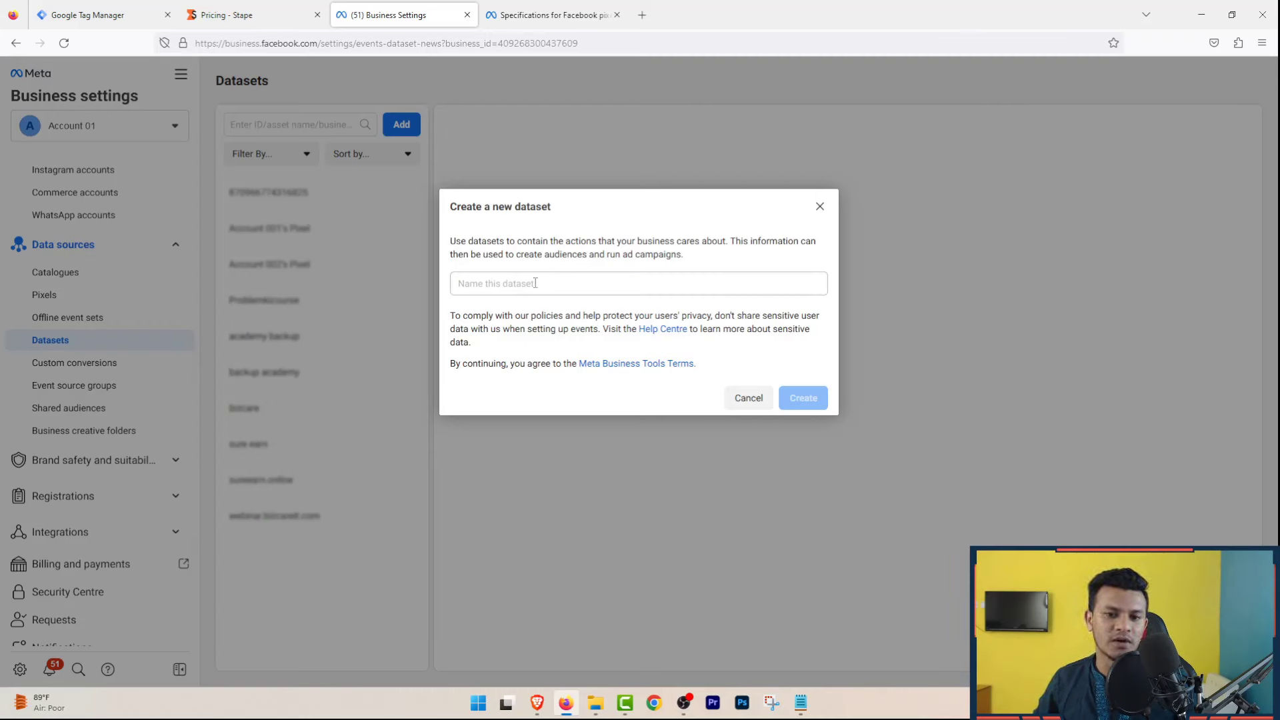
click(536, 283)
click(561, 303)
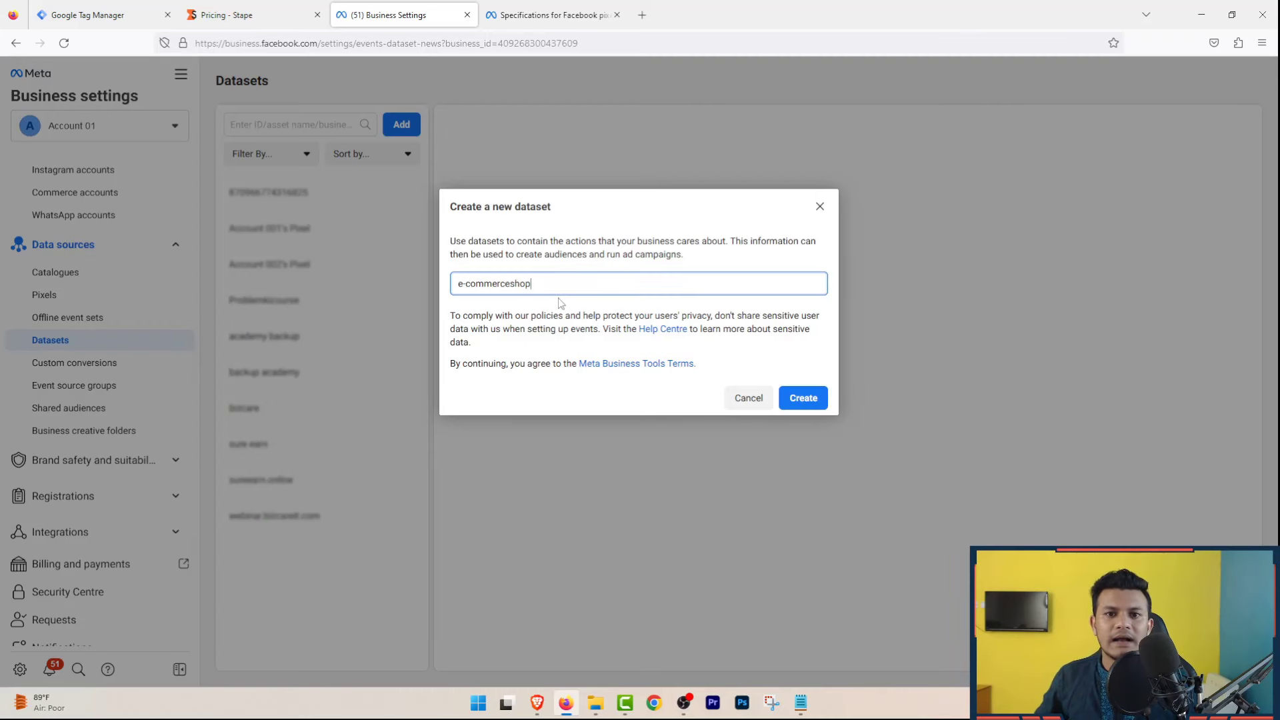
click(801, 399)
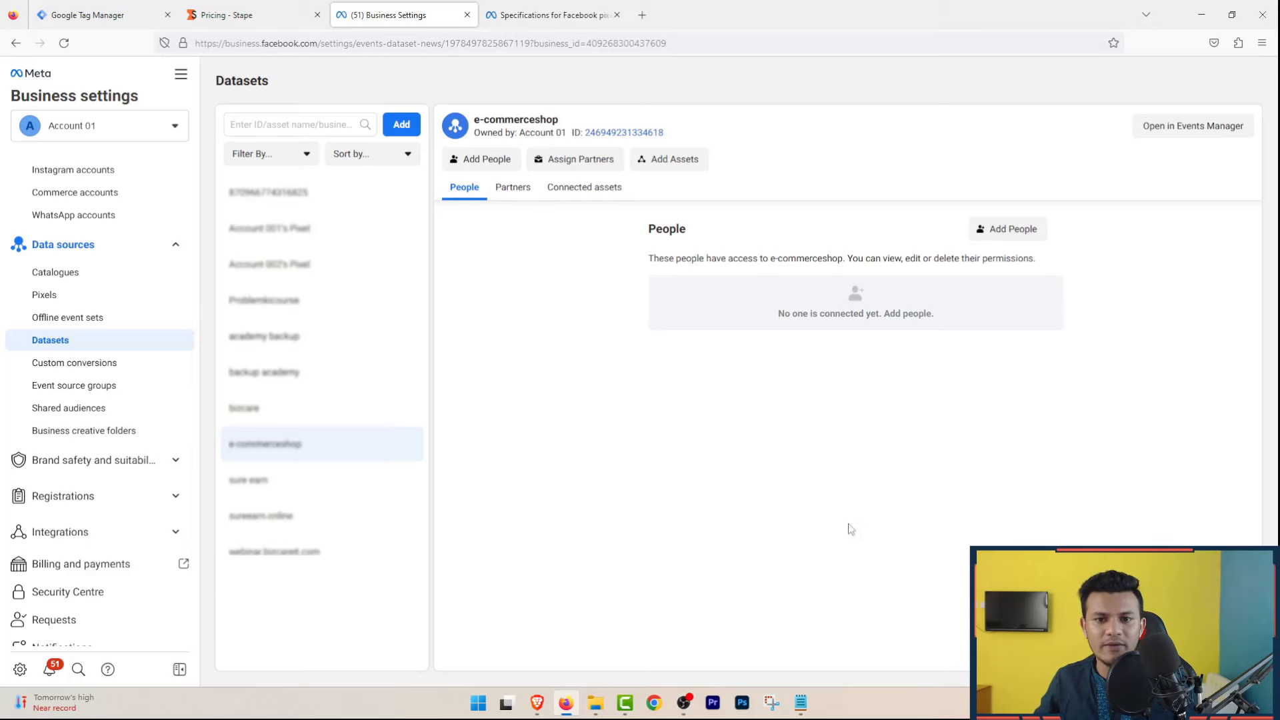
Step: Check the new e-commerceshop dataset's name and owner details and copy its dataset ID
drag(567, 131, 814, 130)
click(591, 111)
click(577, 122)
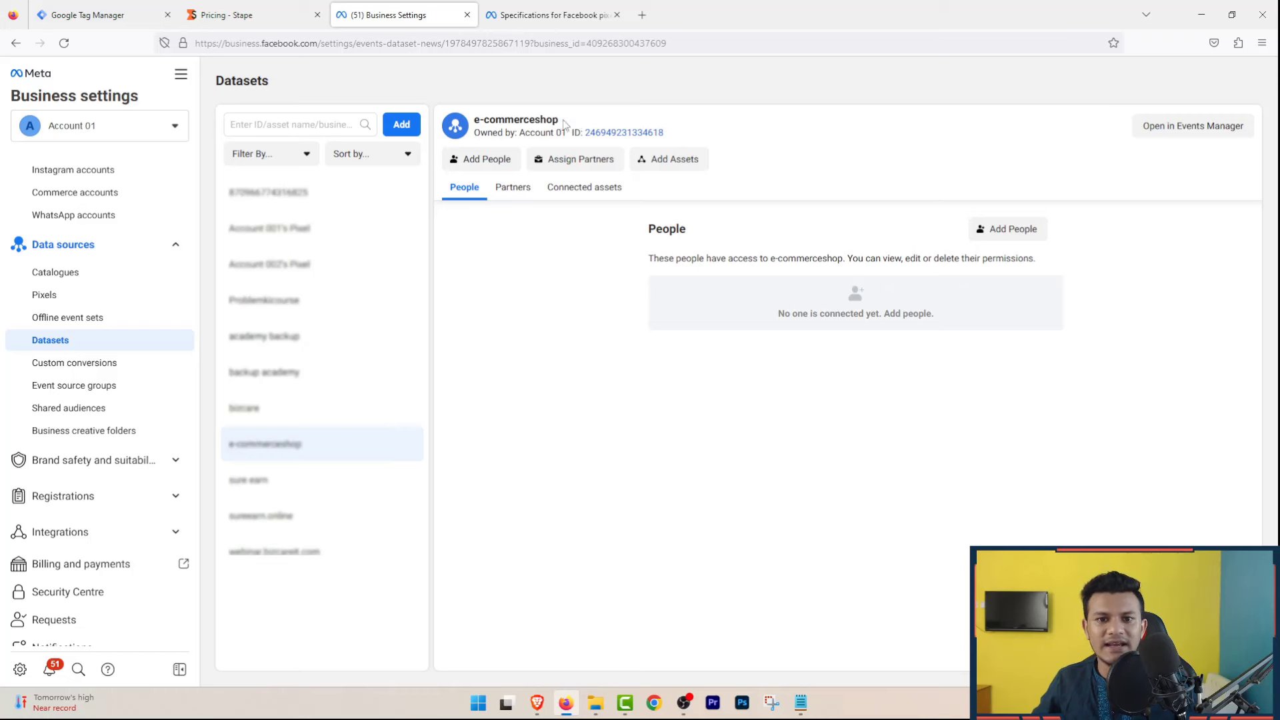
drag(562, 130, 476, 120)
click(790, 145)
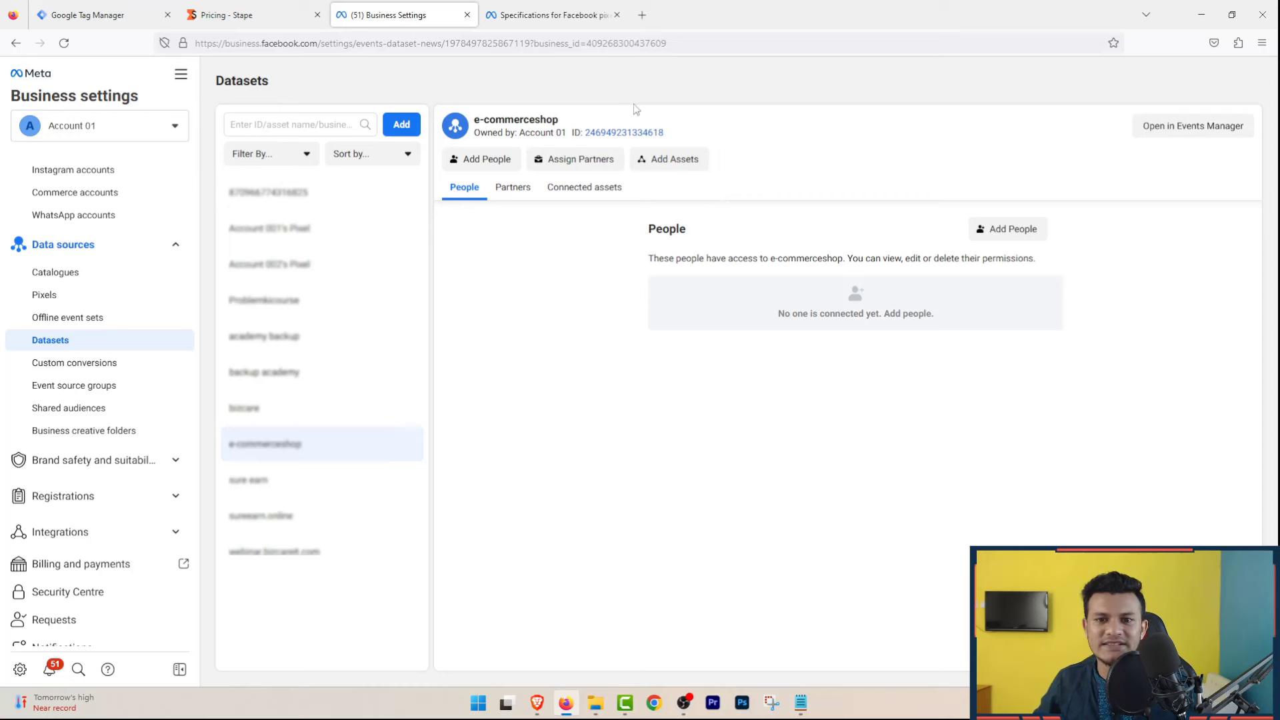
double_click(623, 132)
key(ctrl+c)
click(725, 136)
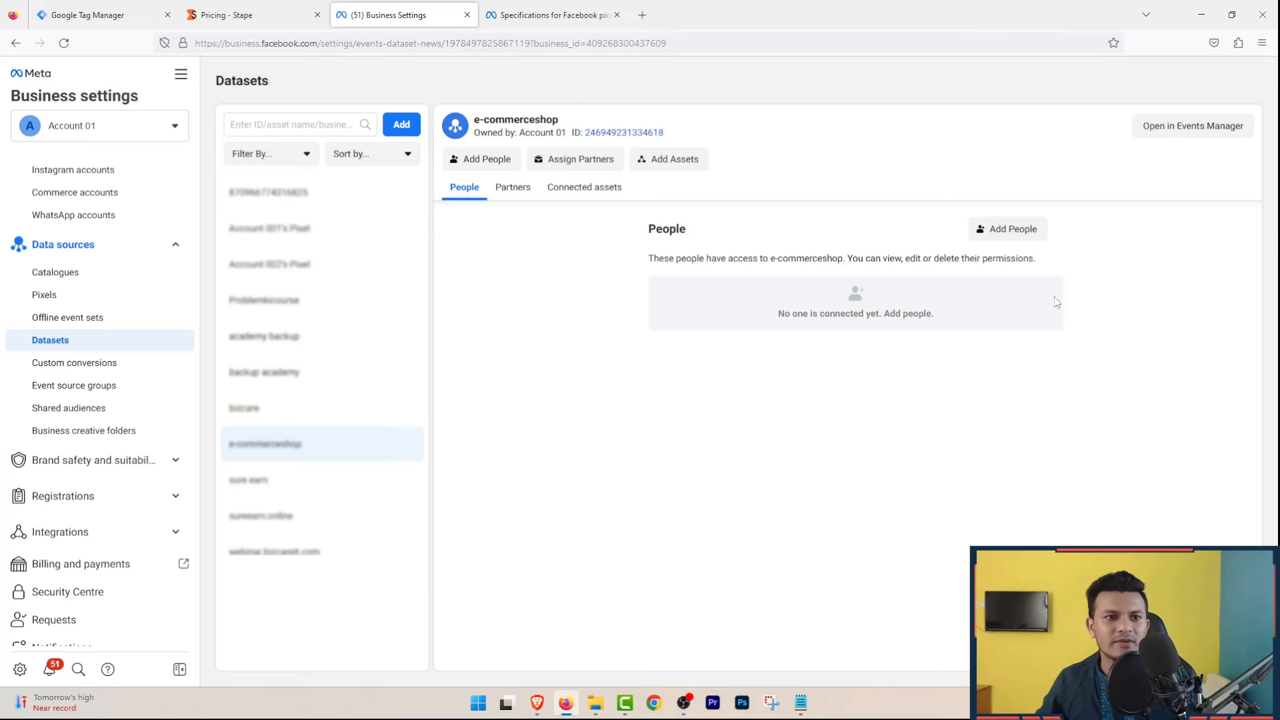
Step: Switch back to Brave and enable the Conversion API in PixelYourSite's Meta Pixel settings
click(536, 702)
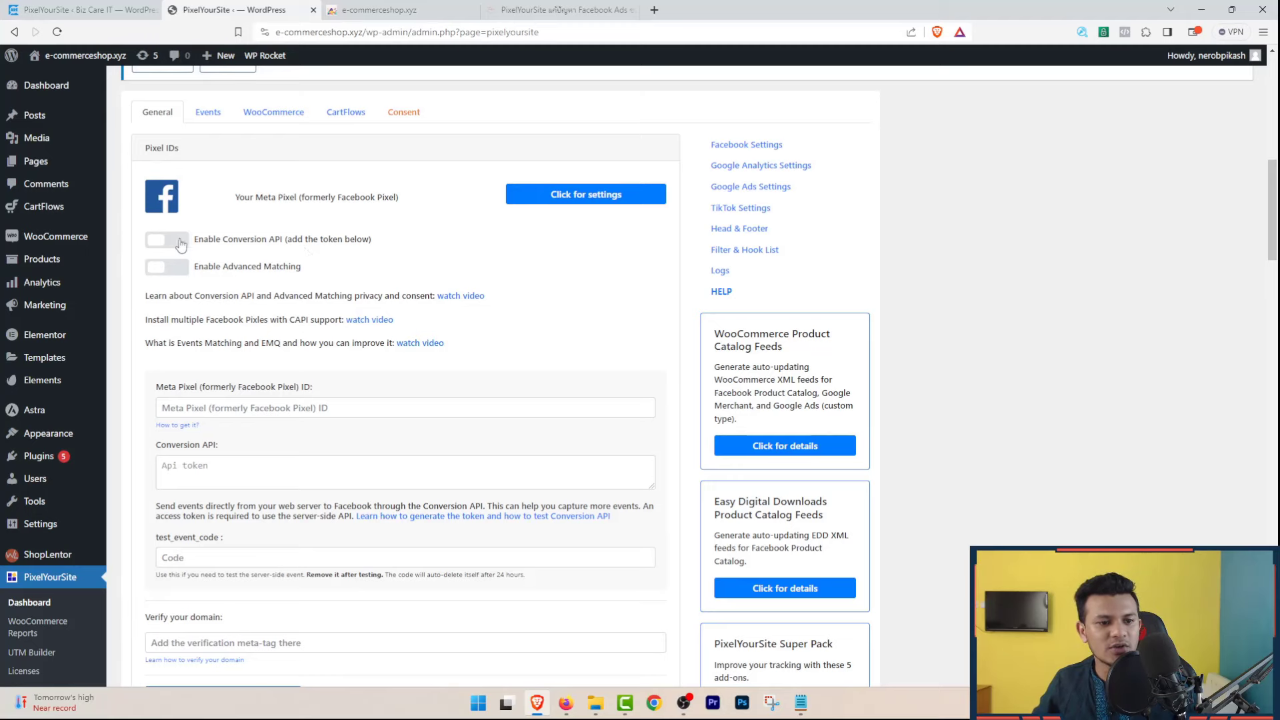
click(599, 194)
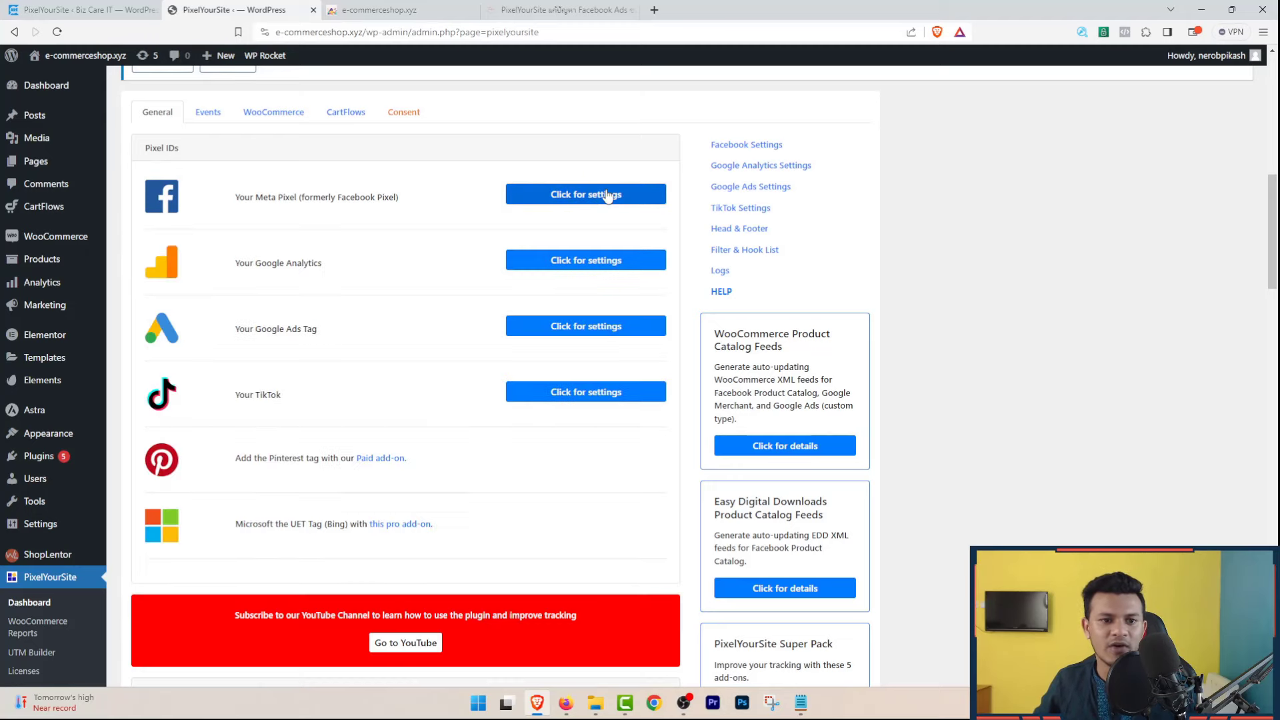
click(599, 194)
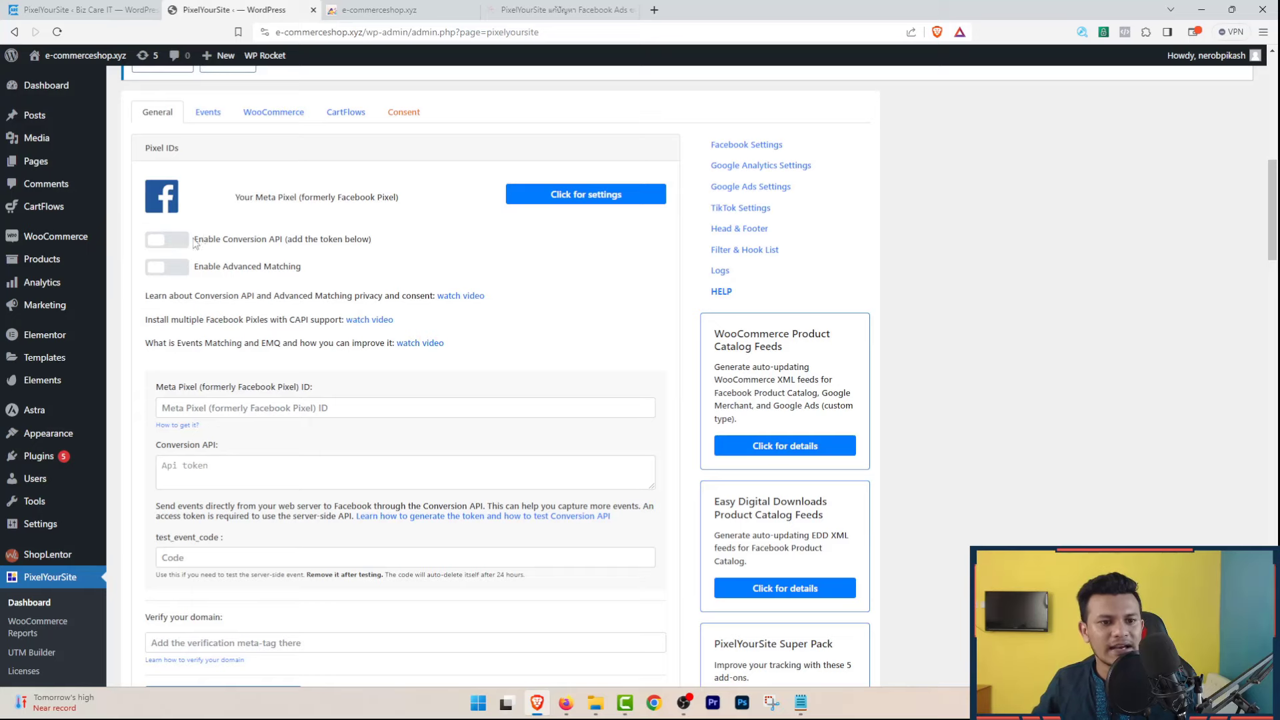
click(372, 240)
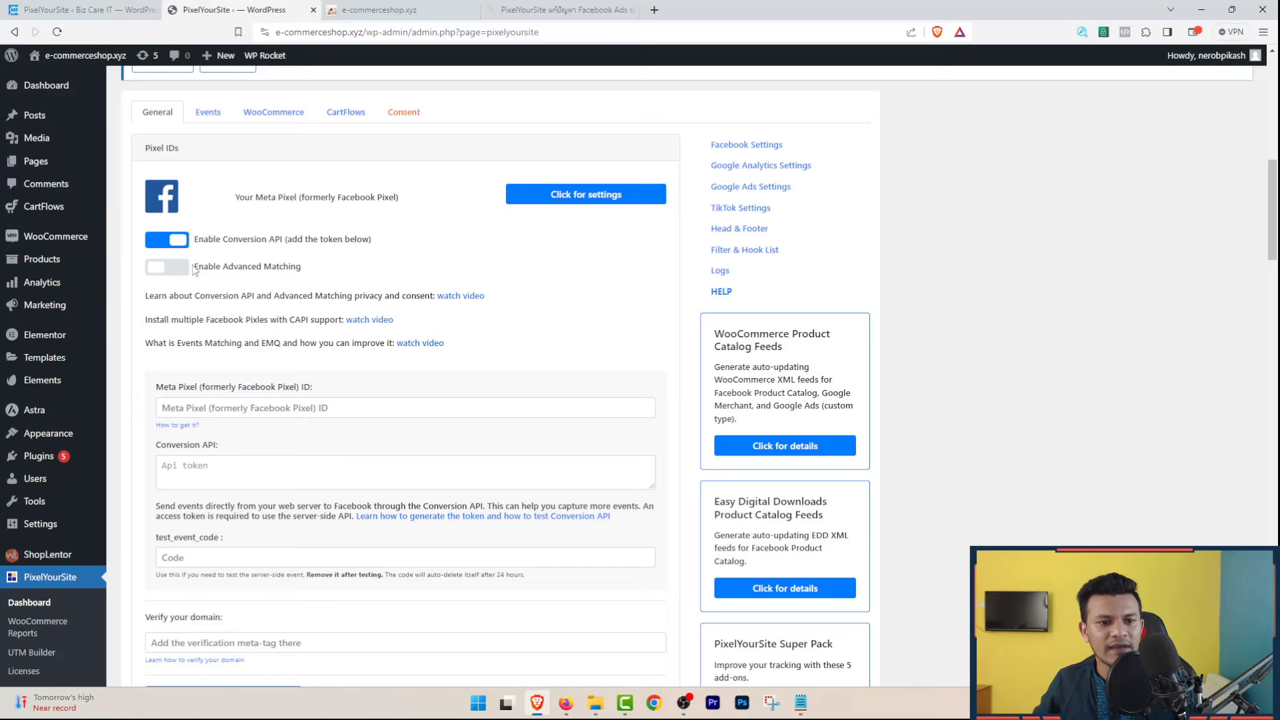
Step: Enable Advanced Matching and paste the copied dataset ID as the Meta Pixel ID
click(168, 267)
scroll(460, 300, down, 3)
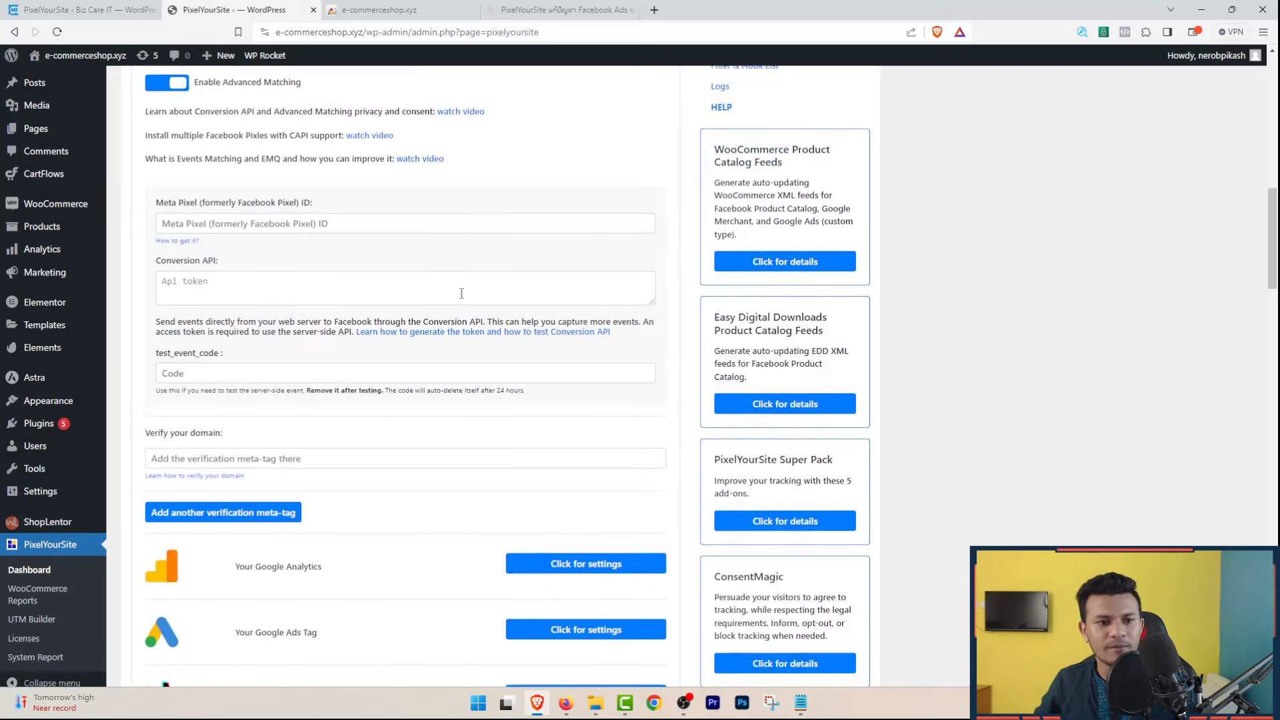
scroll(300, 280, up, 1)
click(285, 275)
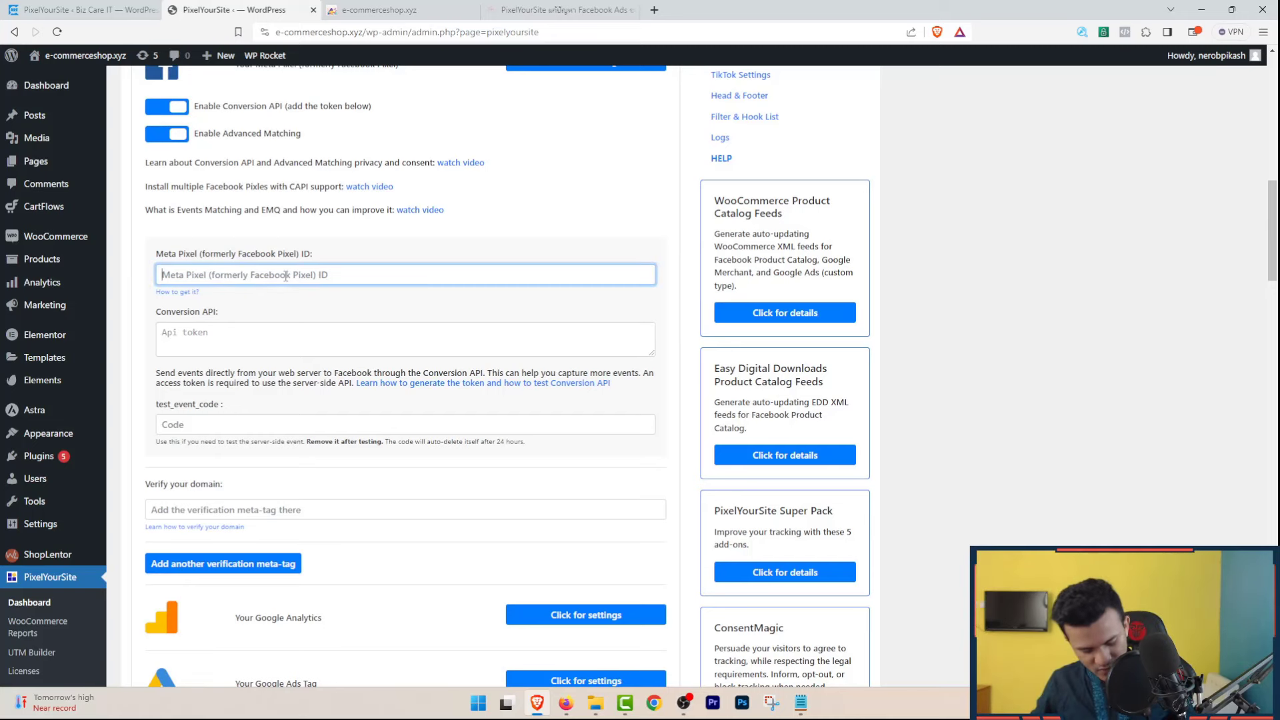
key(ctrl+v)
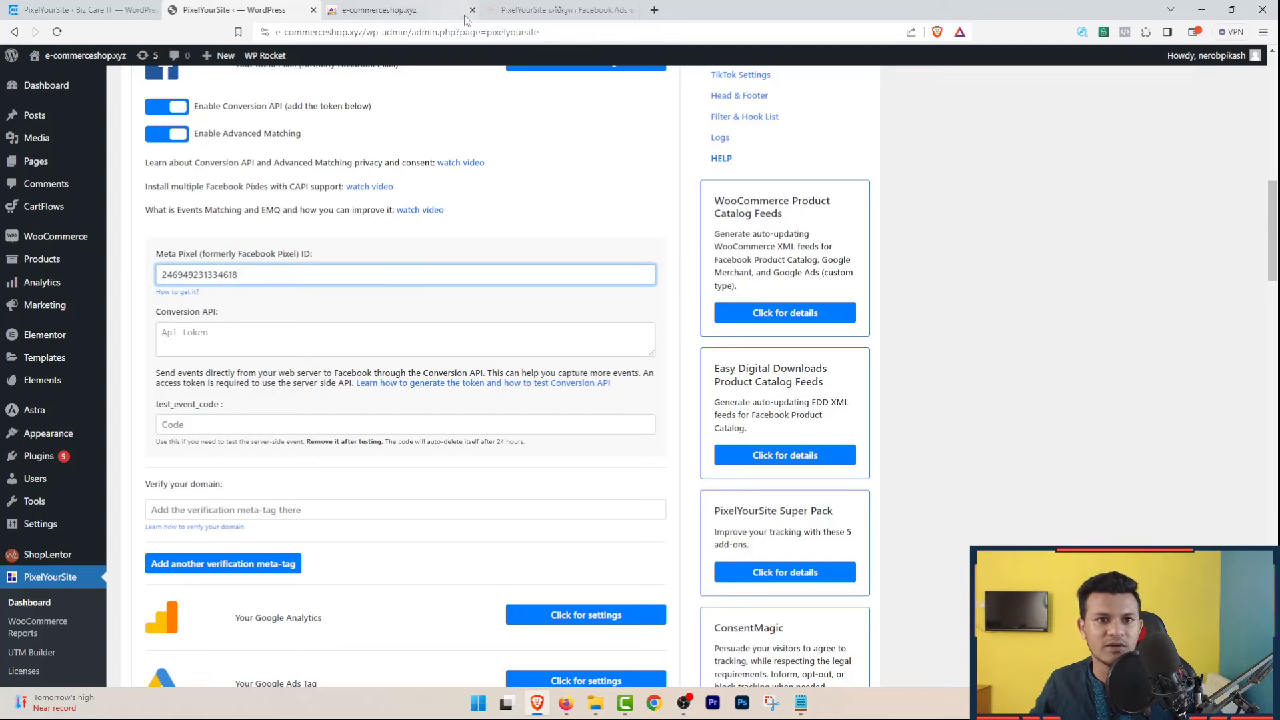
Step: Switch to Firefox, open the e-commerceshop dataset in Events Manager and display its settings
click(565, 704)
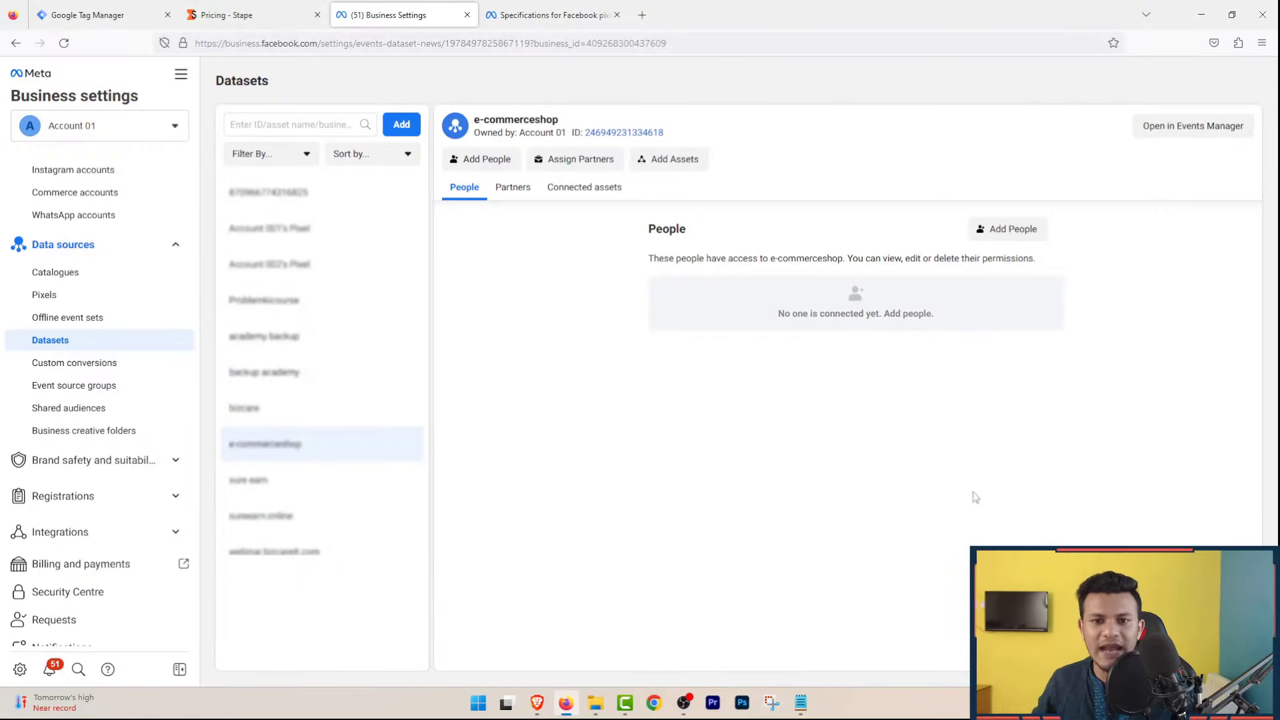
drag(578, 123, 476, 117)
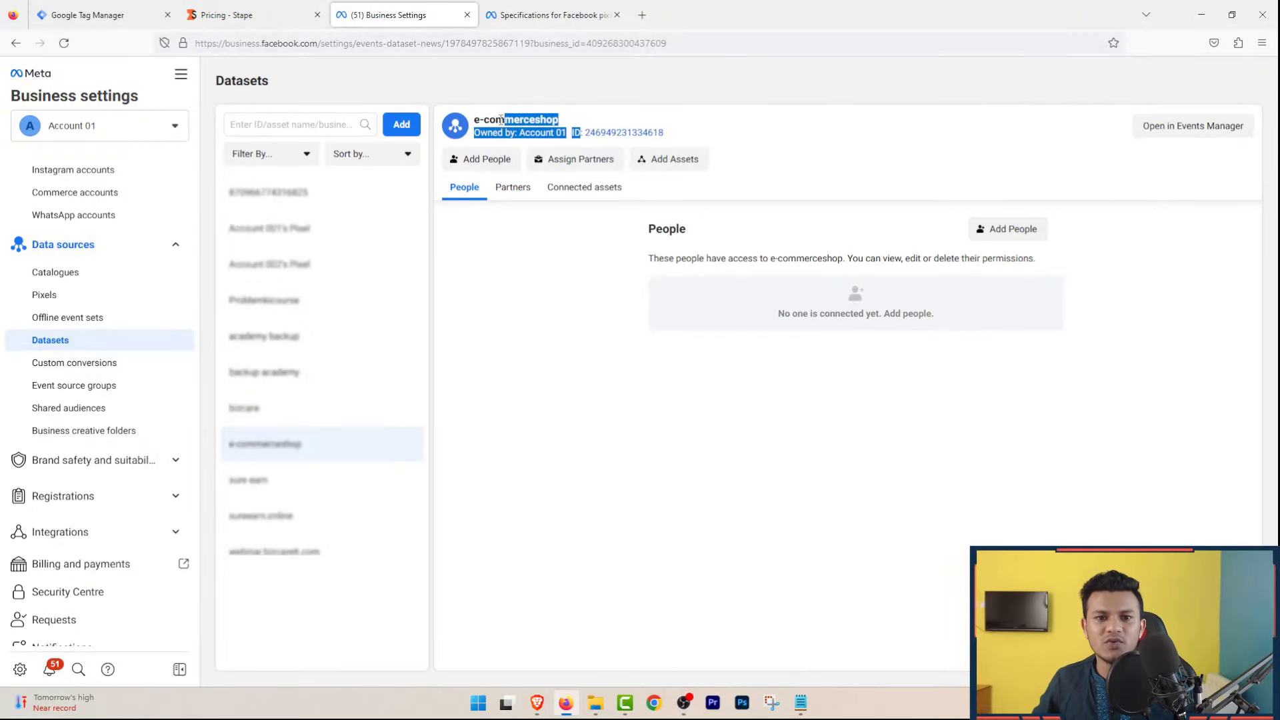
click(886, 148)
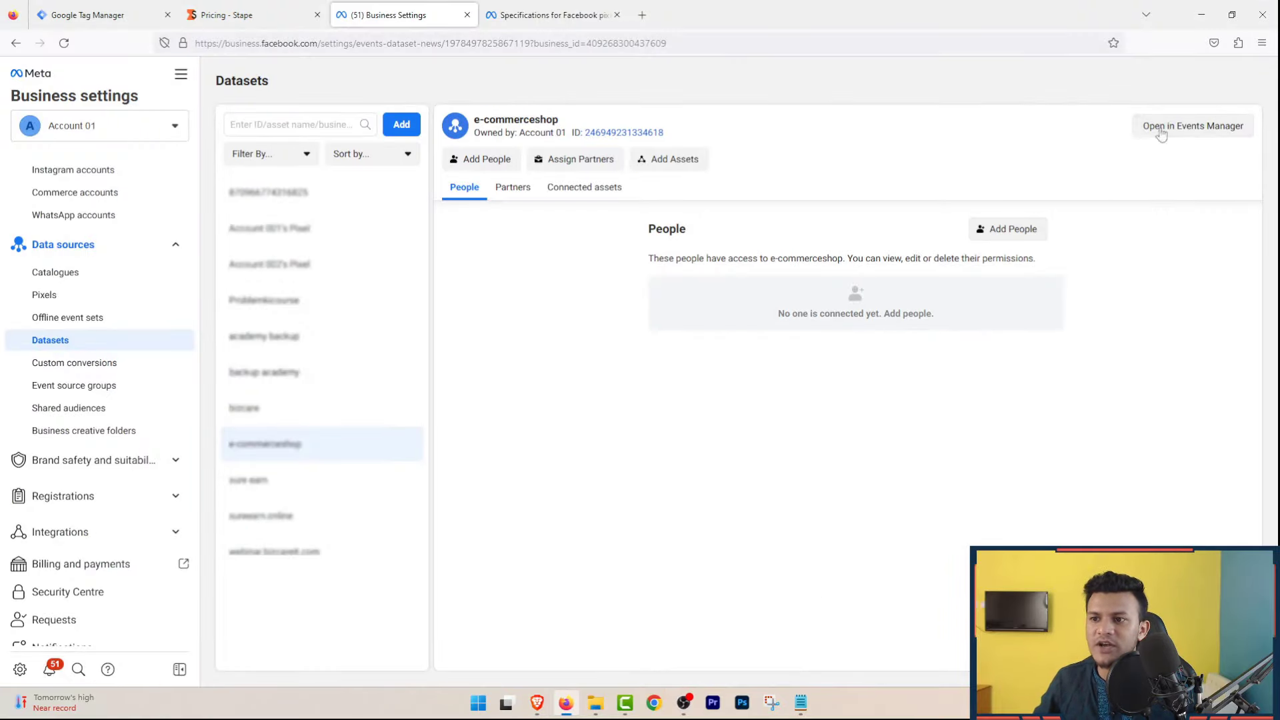
click(1206, 128)
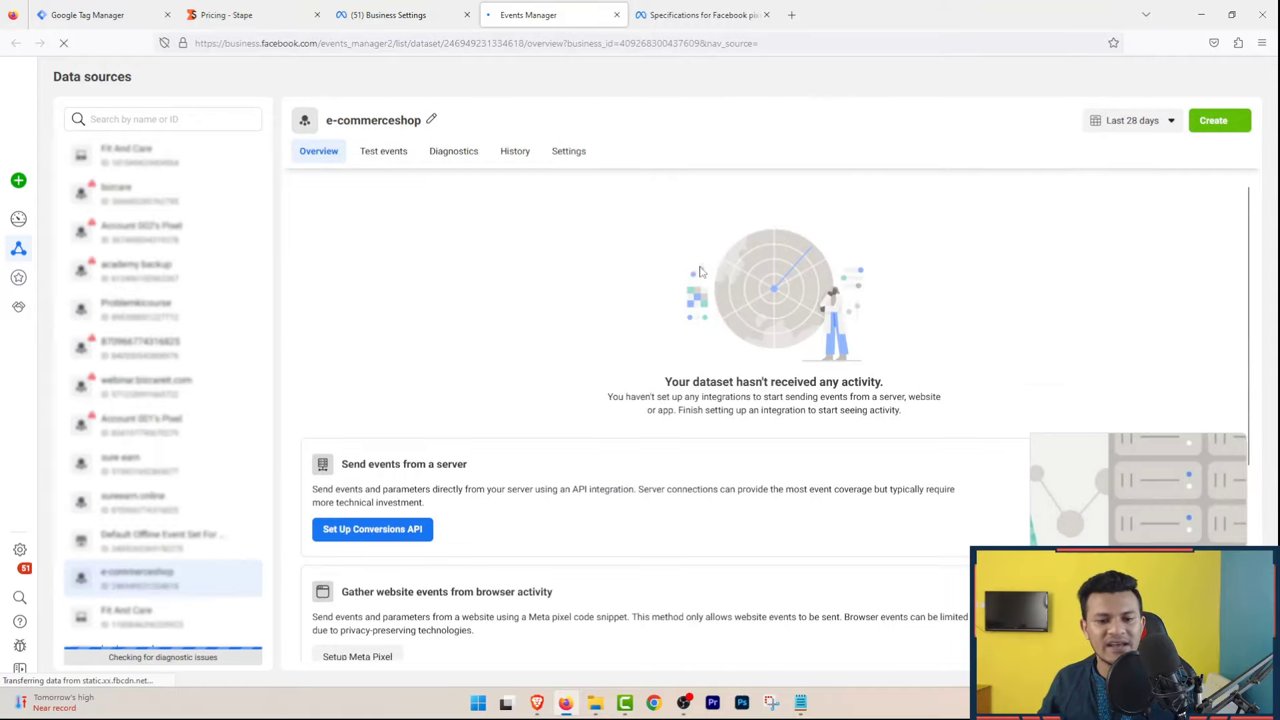
click(569, 151)
Step: Generate a Conversions API access token under the dataset's direct integration setup and copy it
scroll(831, 386, down, 1)
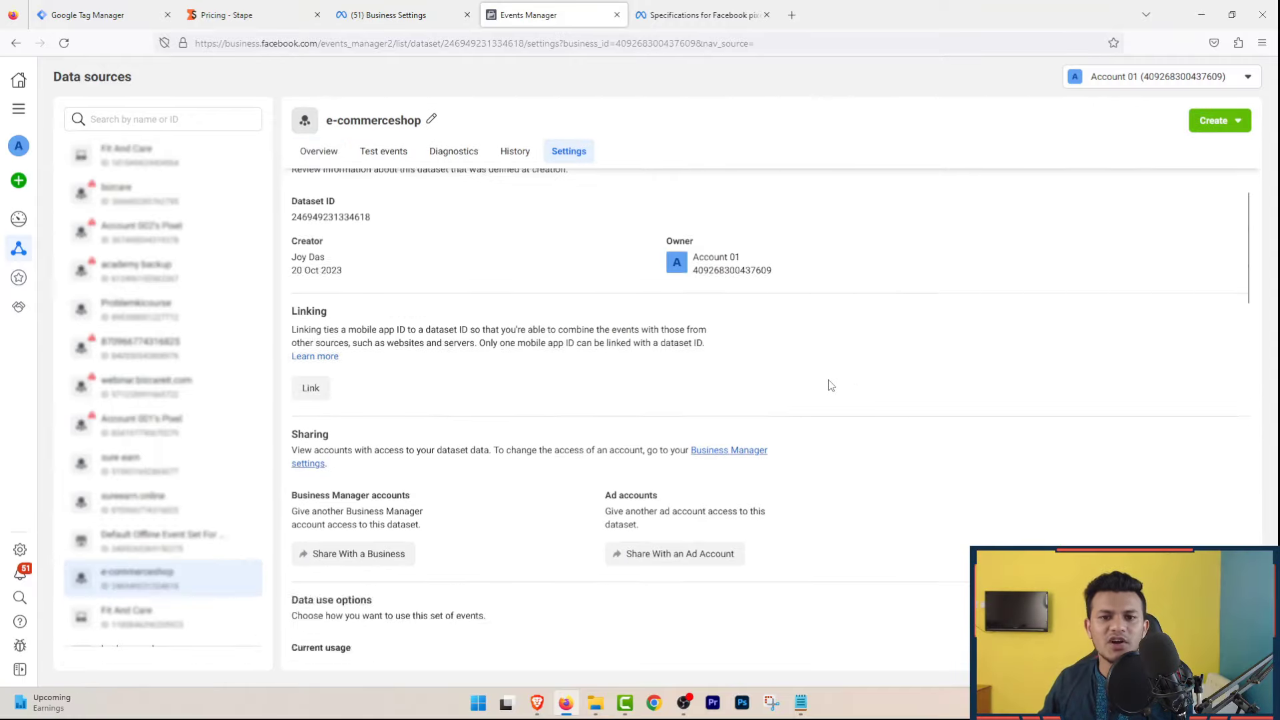
scroll(830, 385, down, 14)
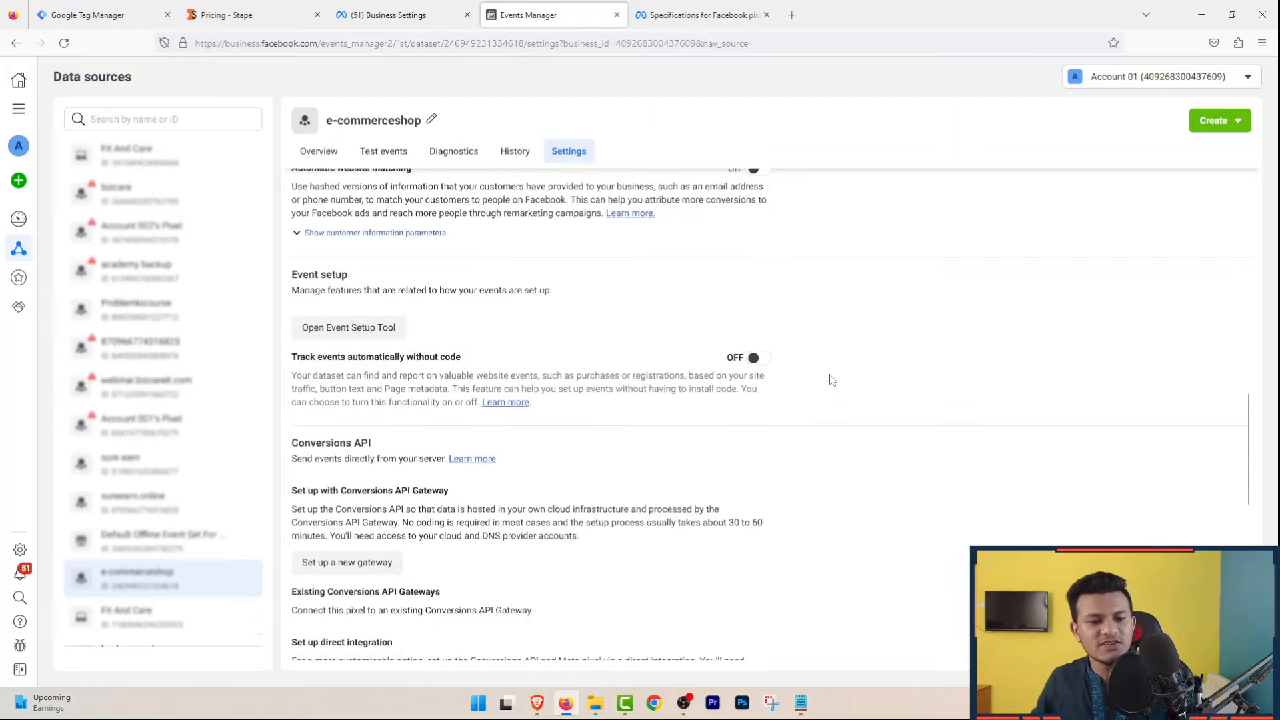
scroll(832, 380, down, 6)
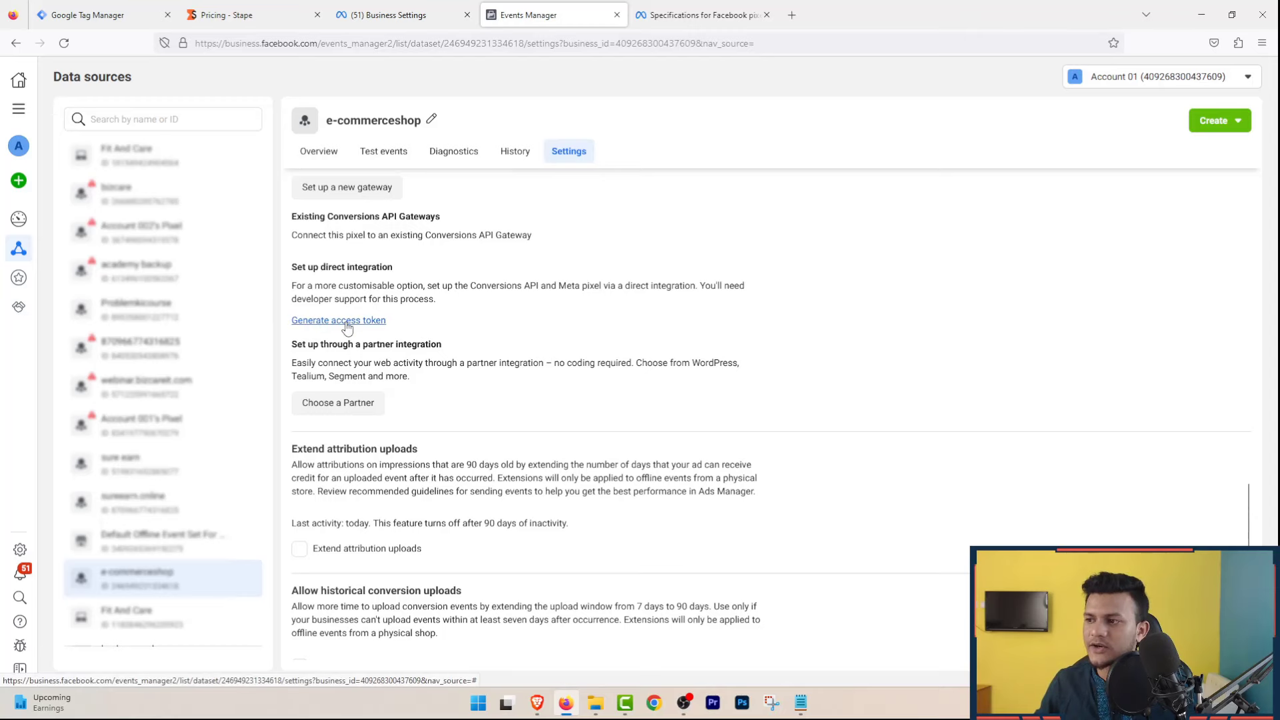
click(345, 323)
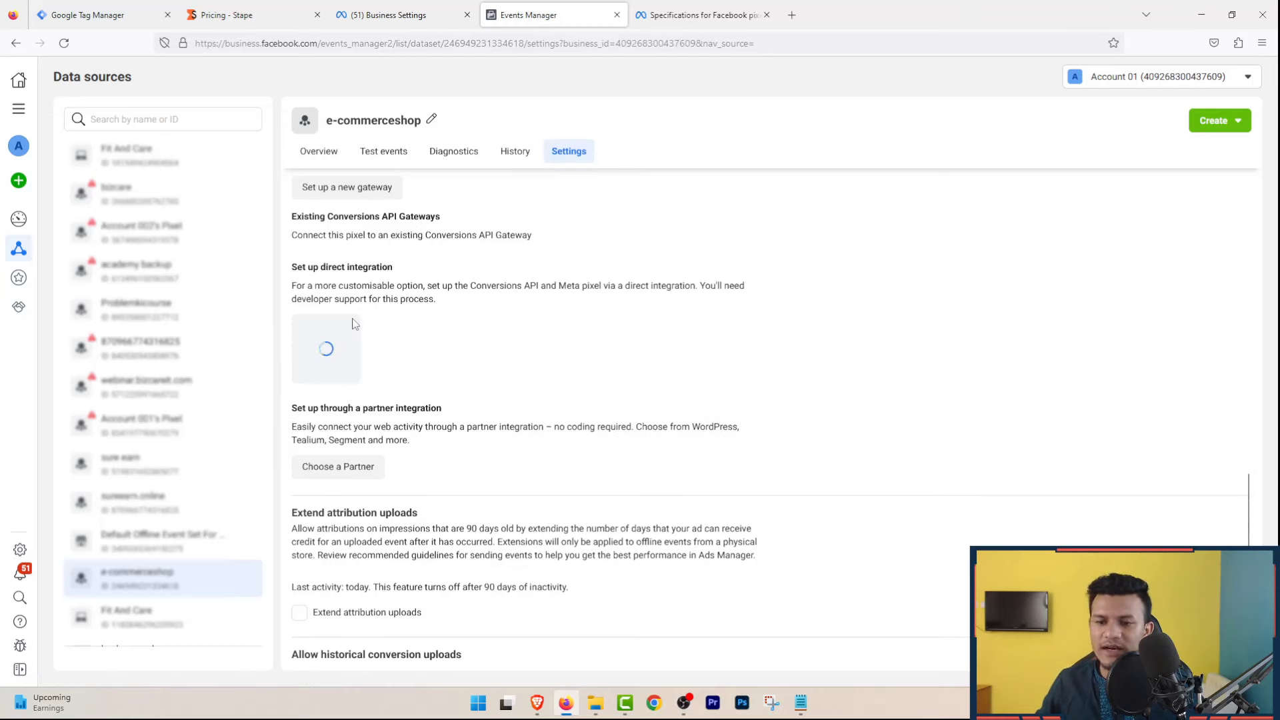
click(532, 371)
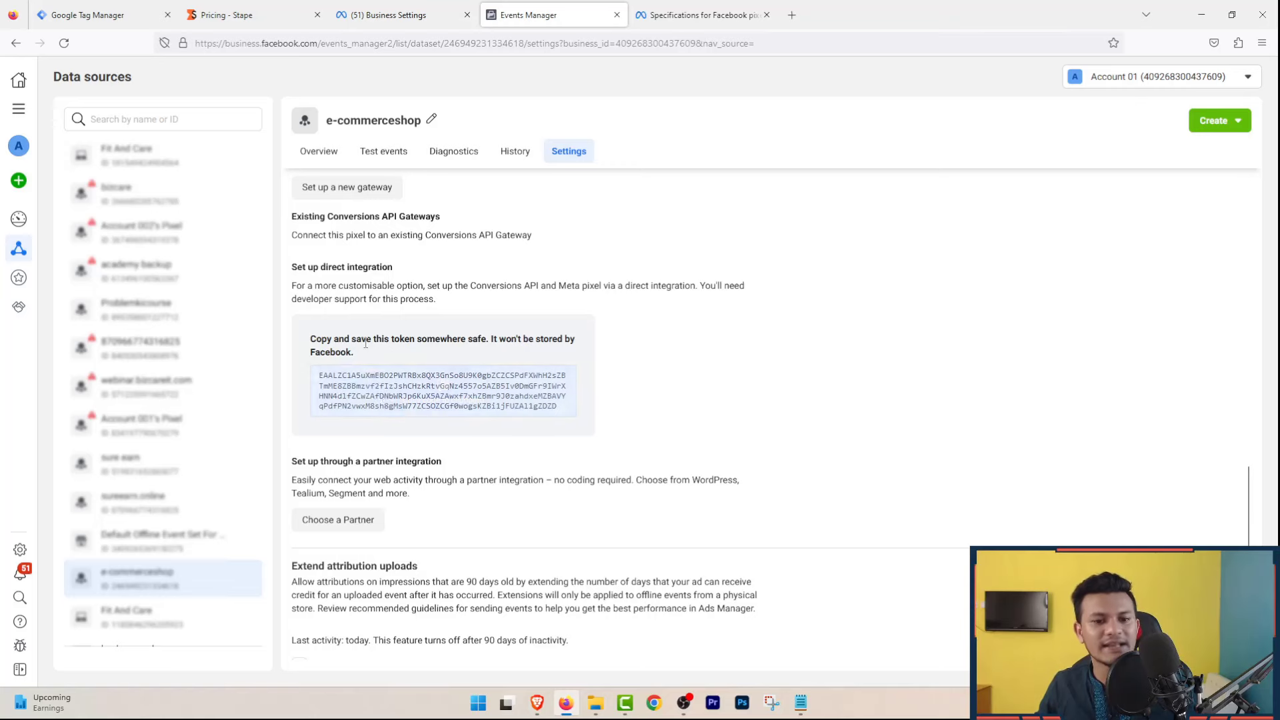
click(446, 390)
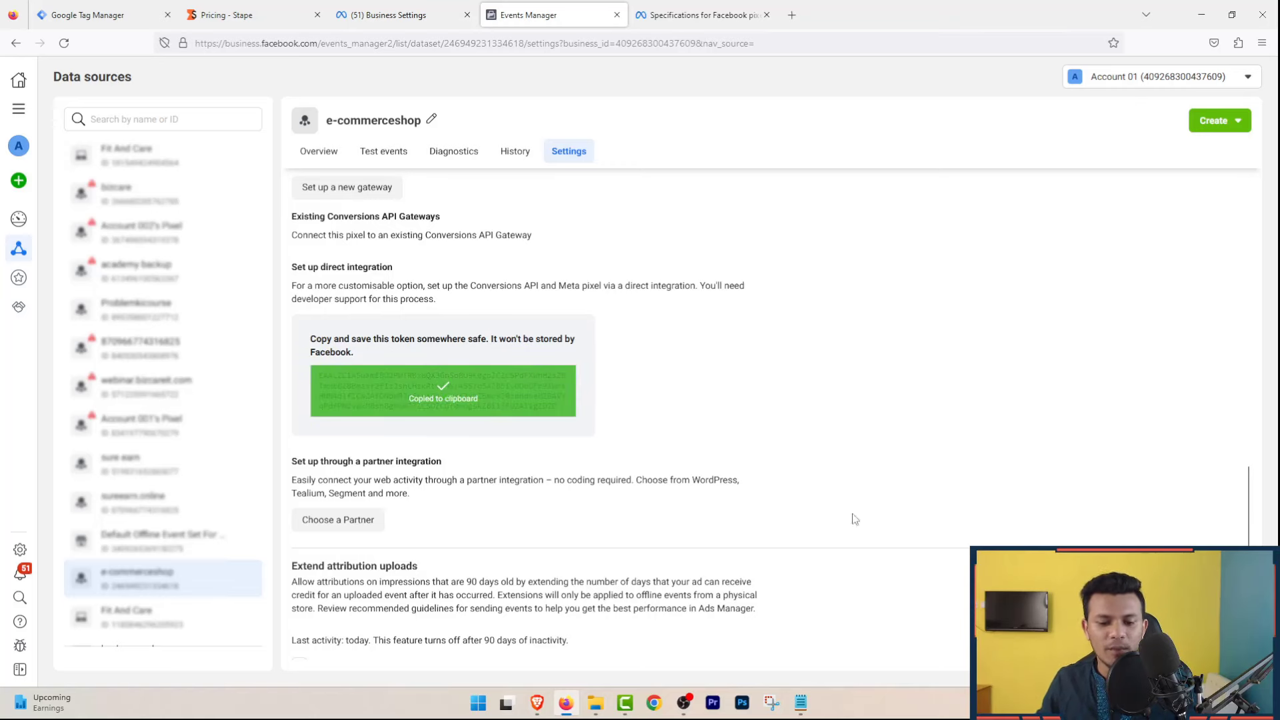
Step: Switch back to Brave and paste the copied access token into PixelYourSite's Conversion API field
click(537, 702)
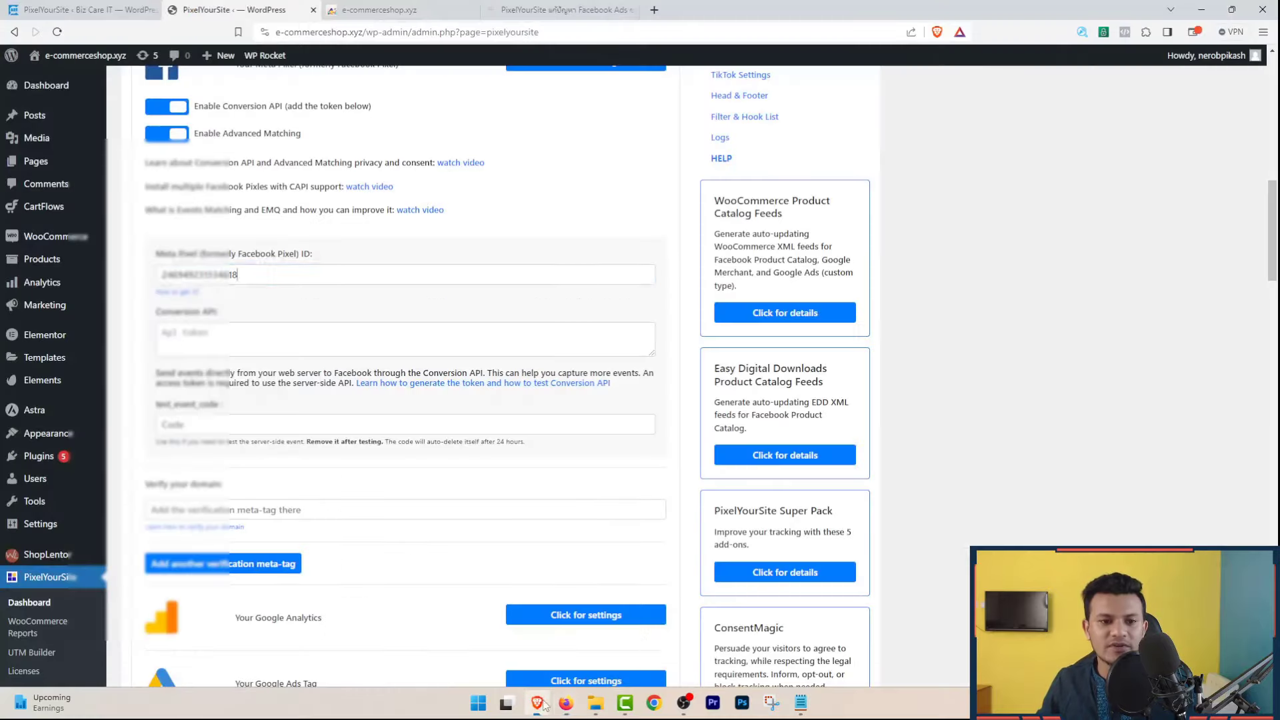
click(241, 342)
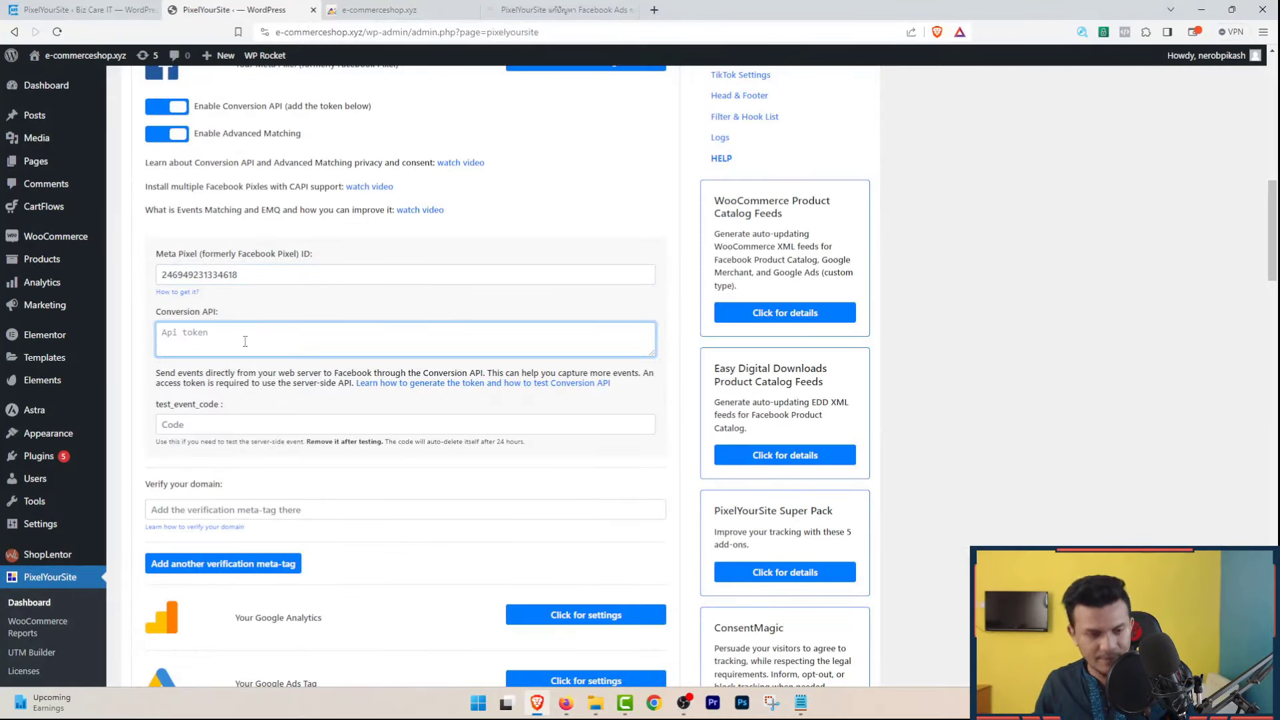
key(ctrl+v)
Step: Switch to Firefox and copy the server test event code from the e-commerceshop dataset's test events page
key(alt+Tab)
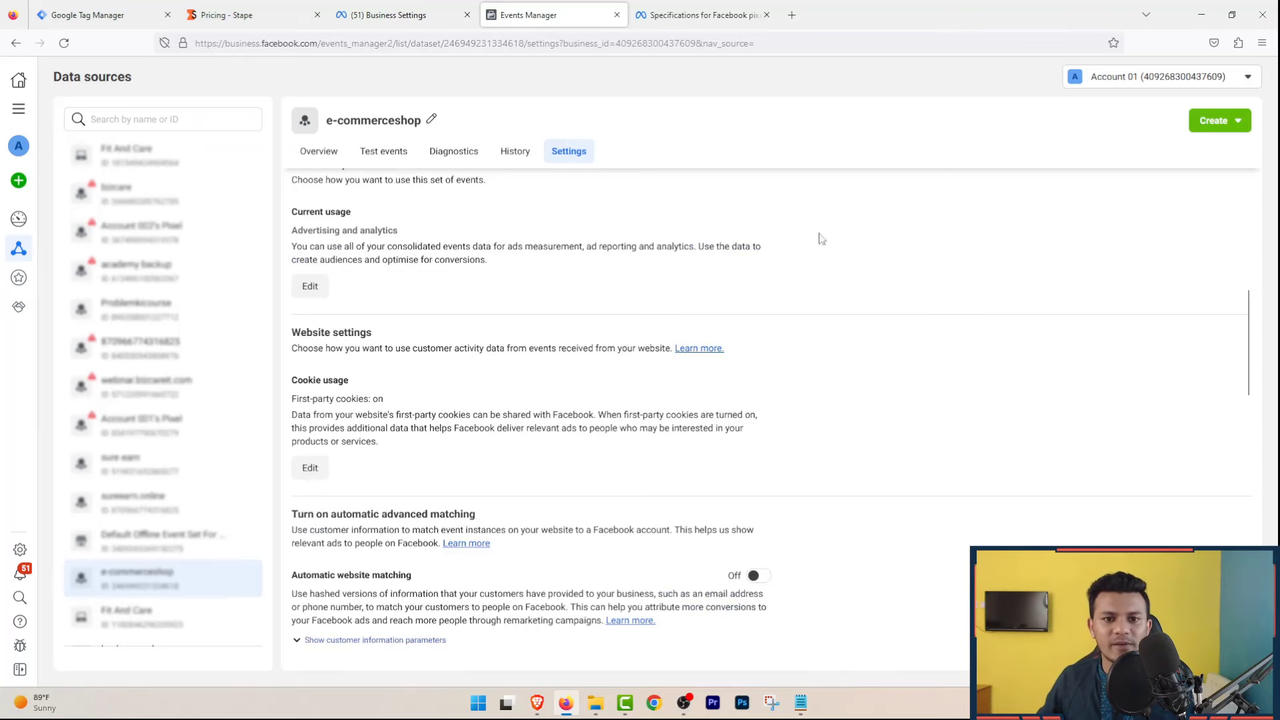
click(379, 157)
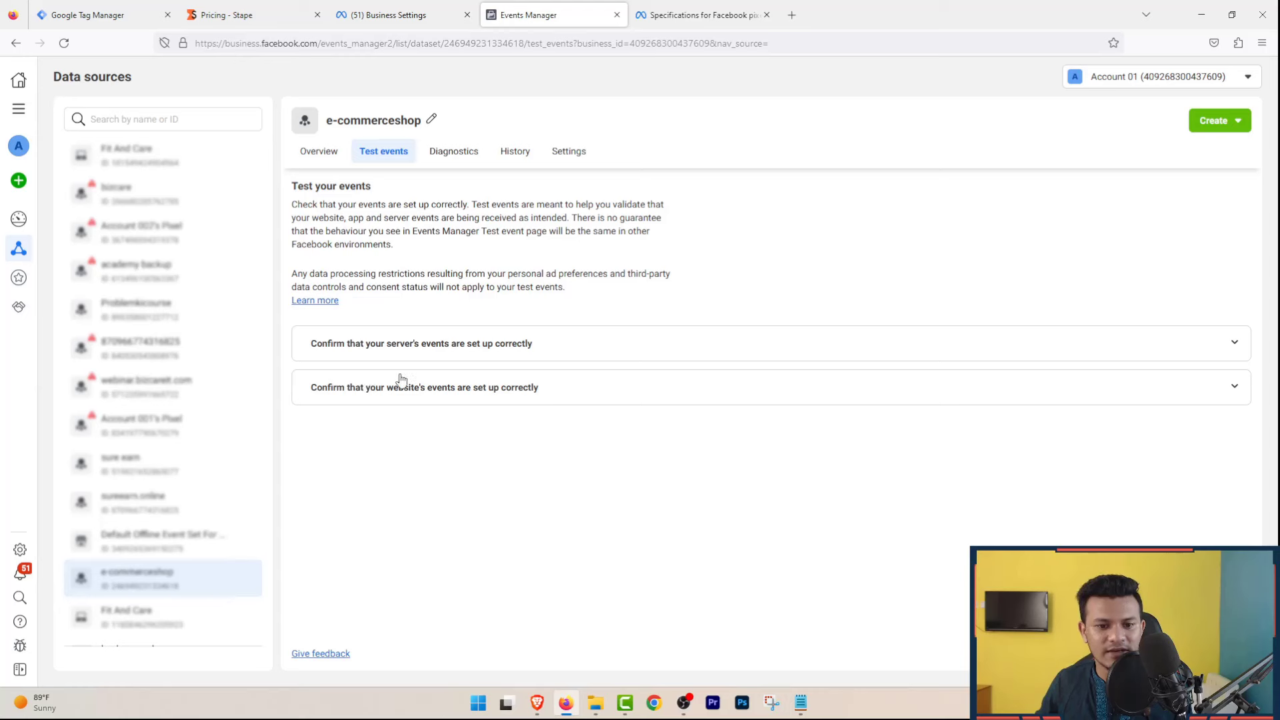
click(436, 347)
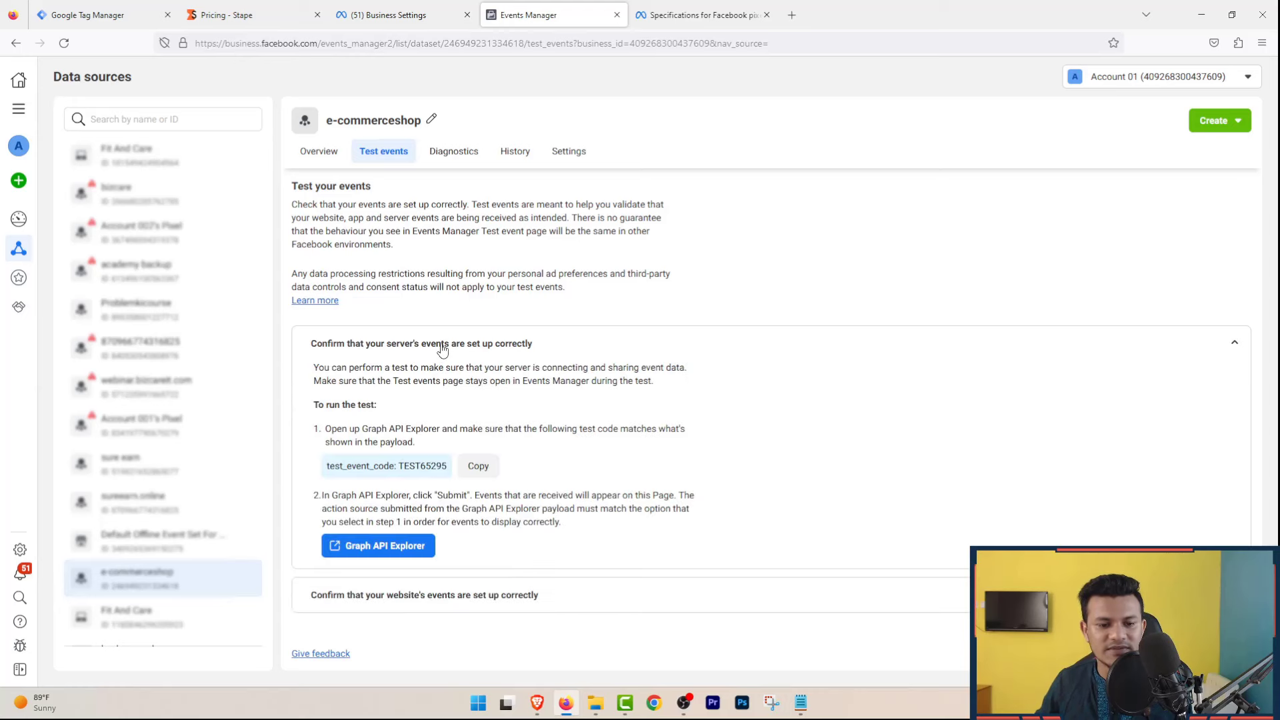
triple_click(321, 405)
click(477, 466)
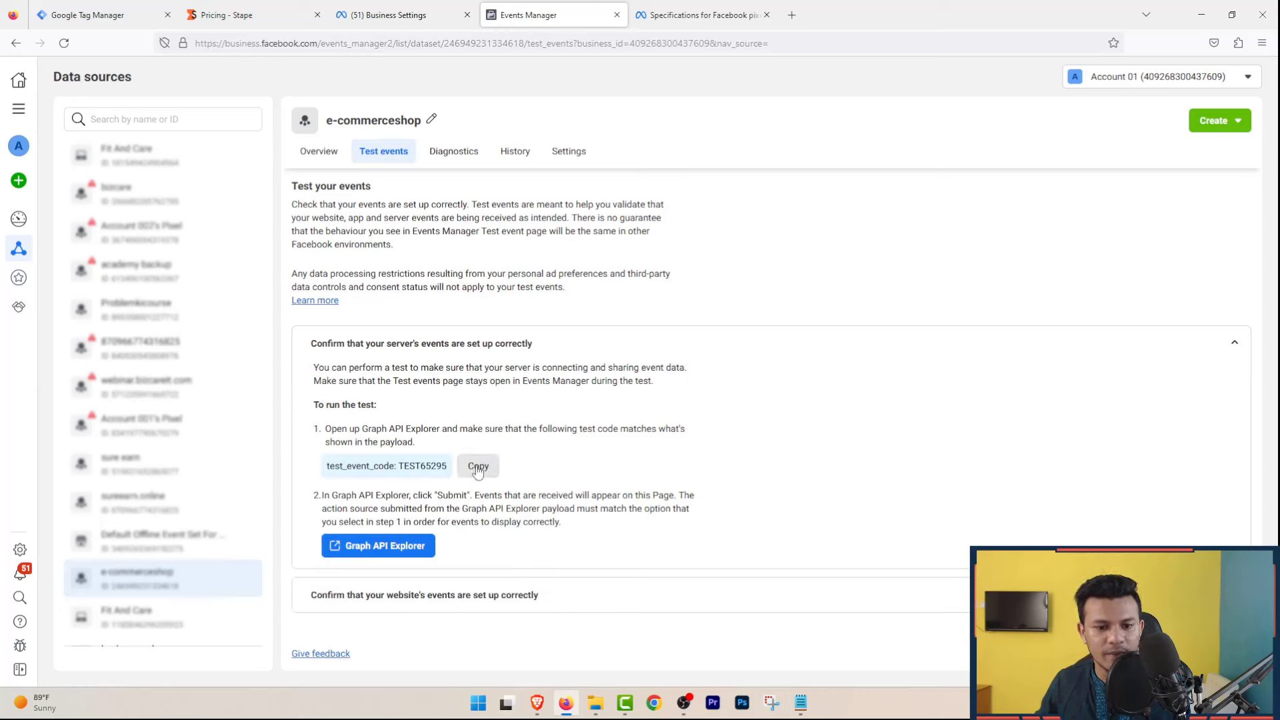
Step: Switch back to Brave and enter TEST65295 as the test_event_code for the Meta Pixel
click(537, 703)
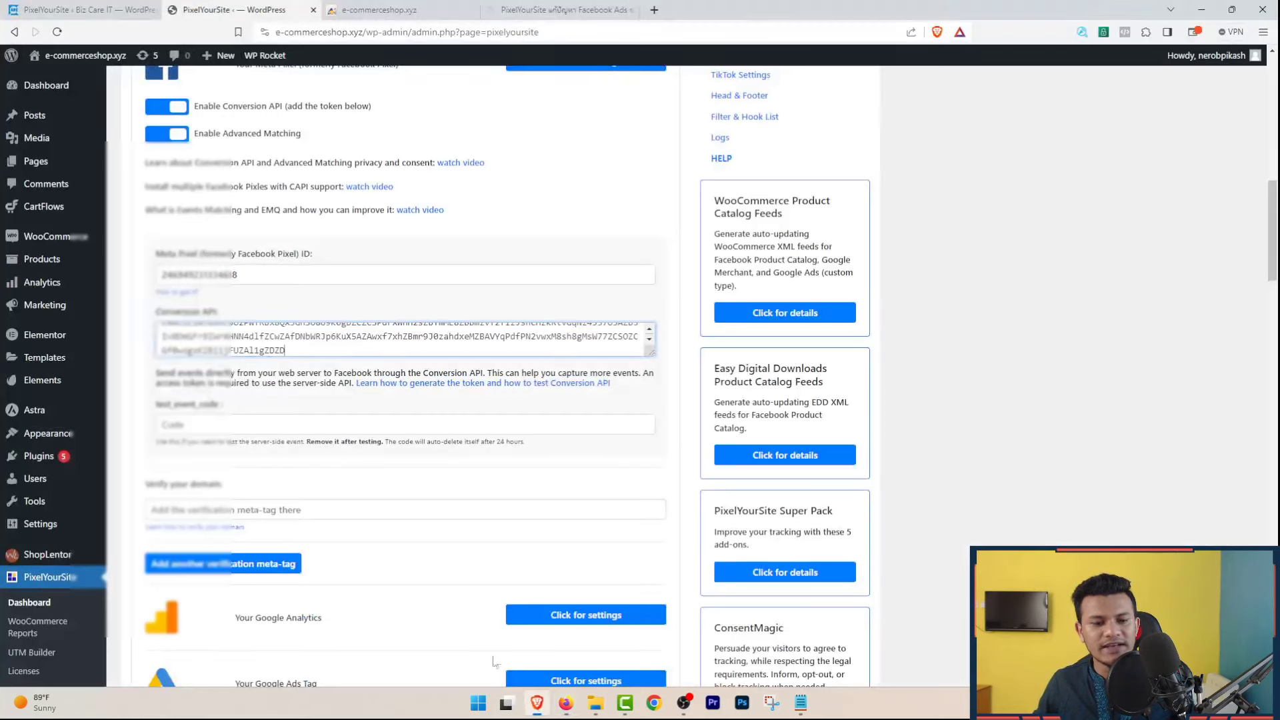
click(211, 424)
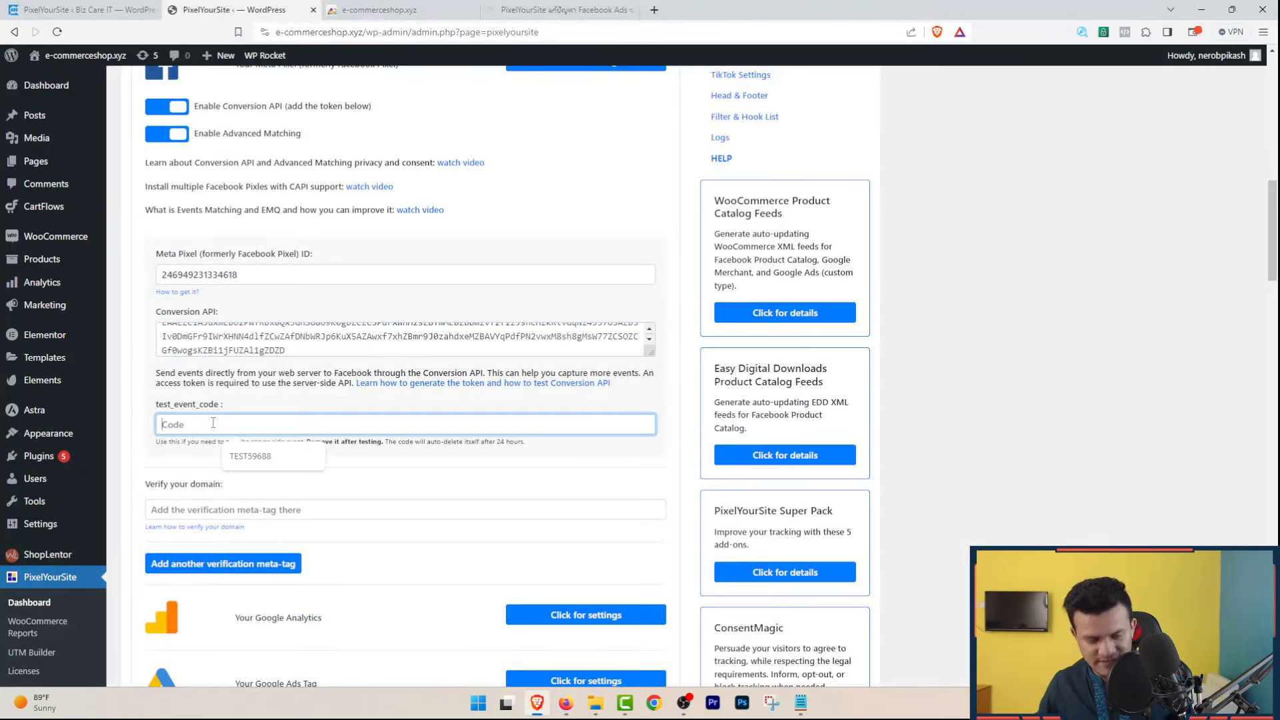
text(TEST65295)
Step: Review PixelYourSite's Global Settings and save the plugin settings
scroll(450, 363, down, 1)
scroll(451, 360, down, 20)
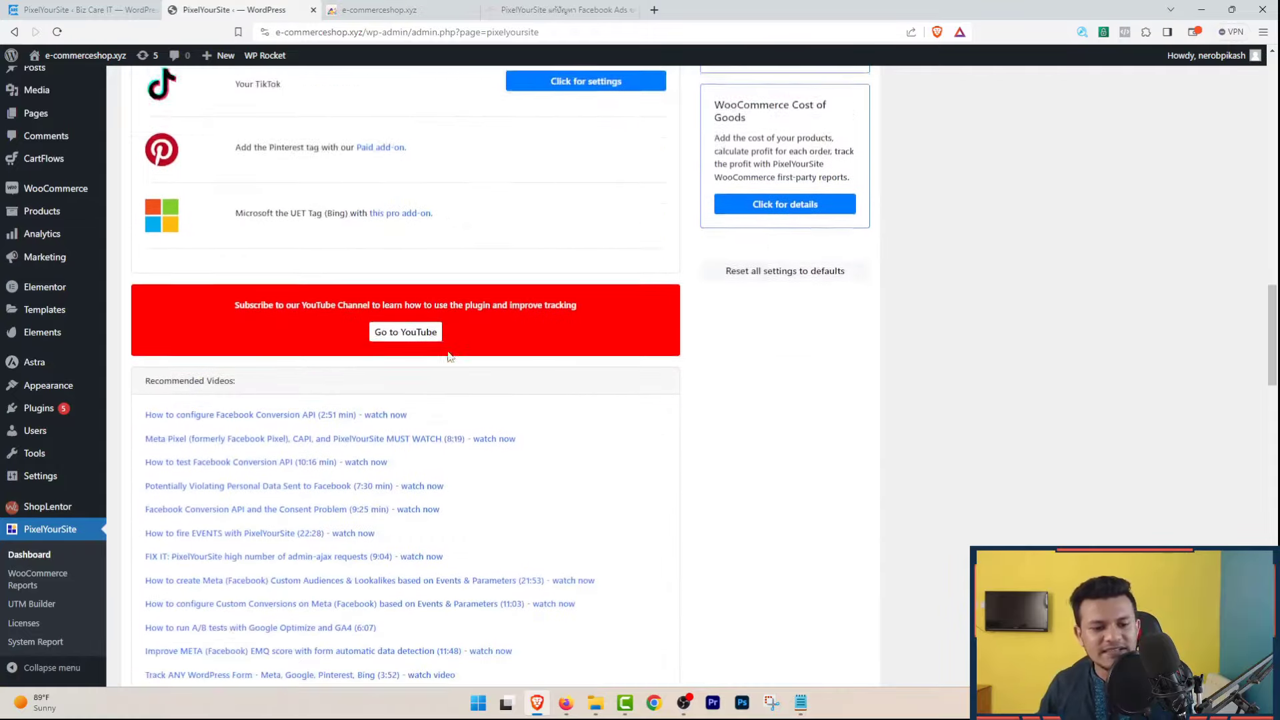
scroll(391, 368, down, 6)
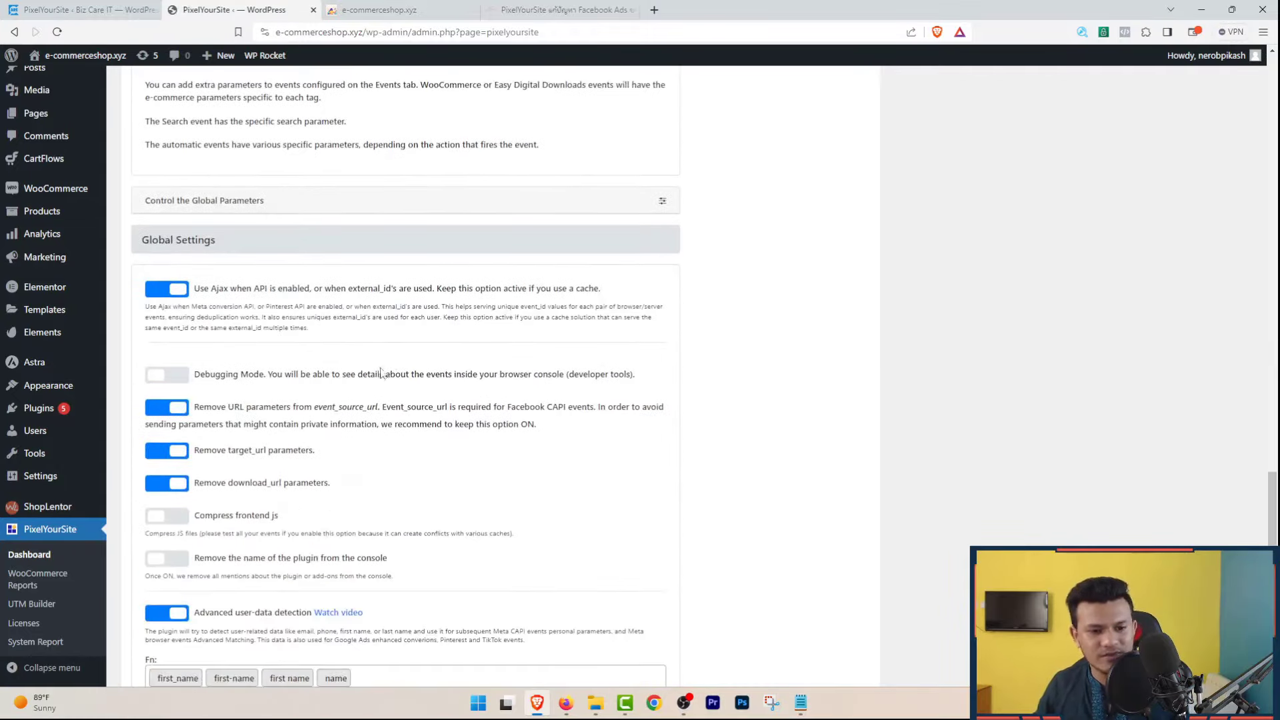
scroll(208, 240, up, 1)
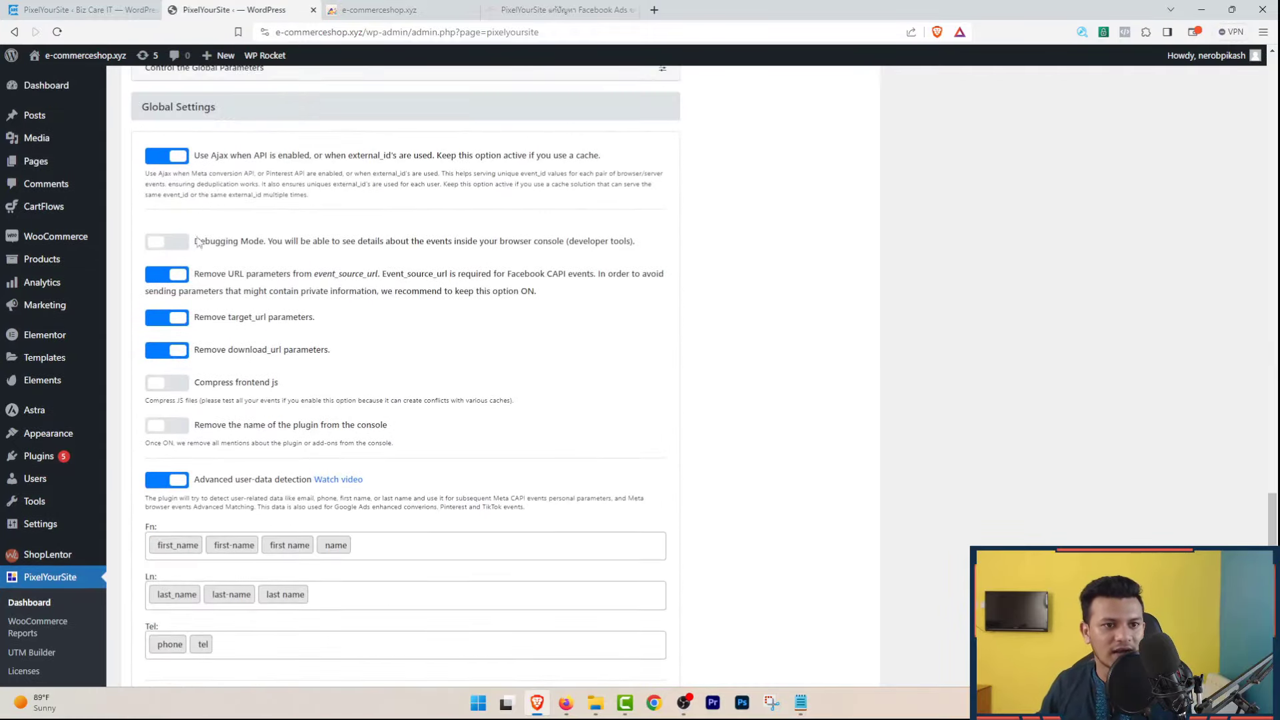
scroll(199, 241, down, 5)
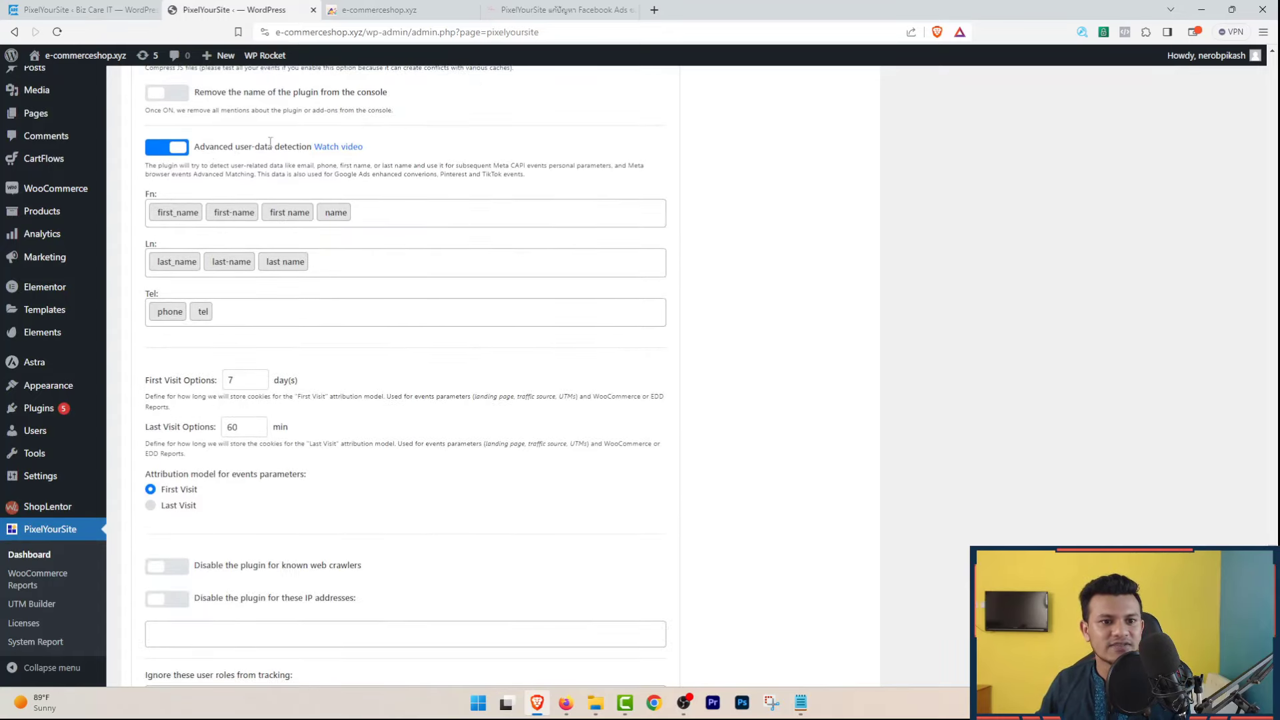
scroll(389, 244, down, 3)
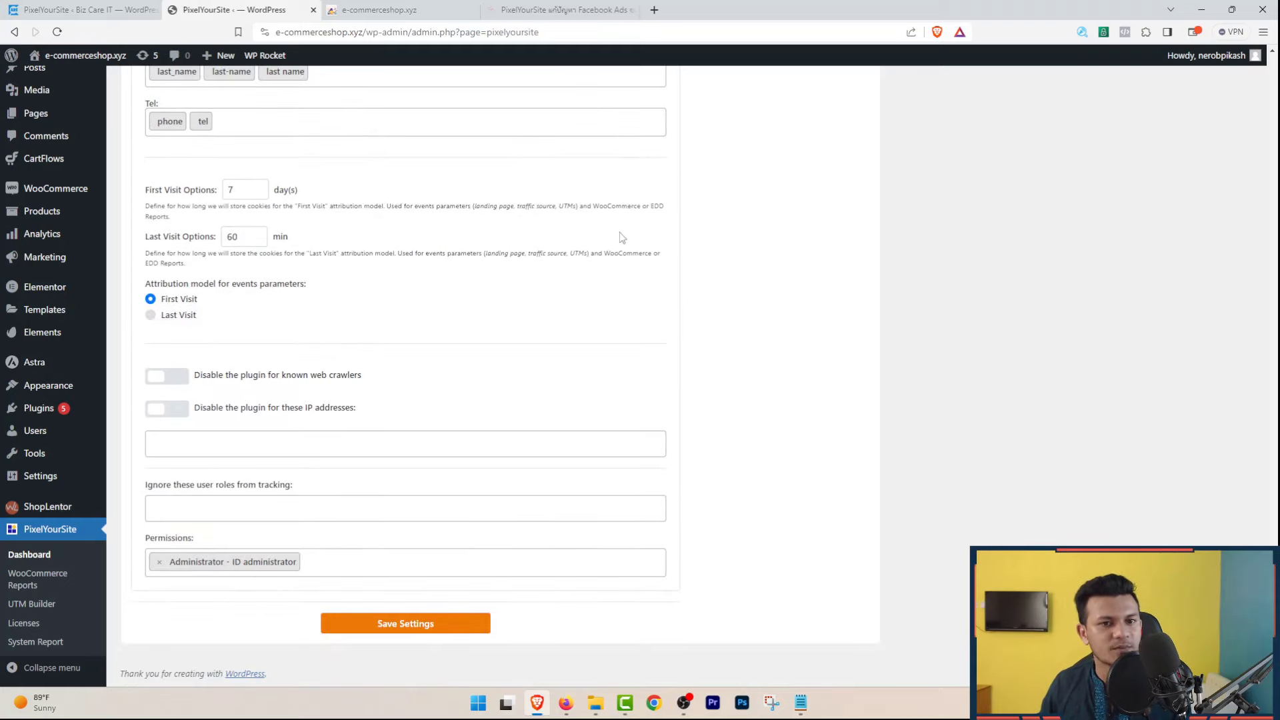
click(398, 626)
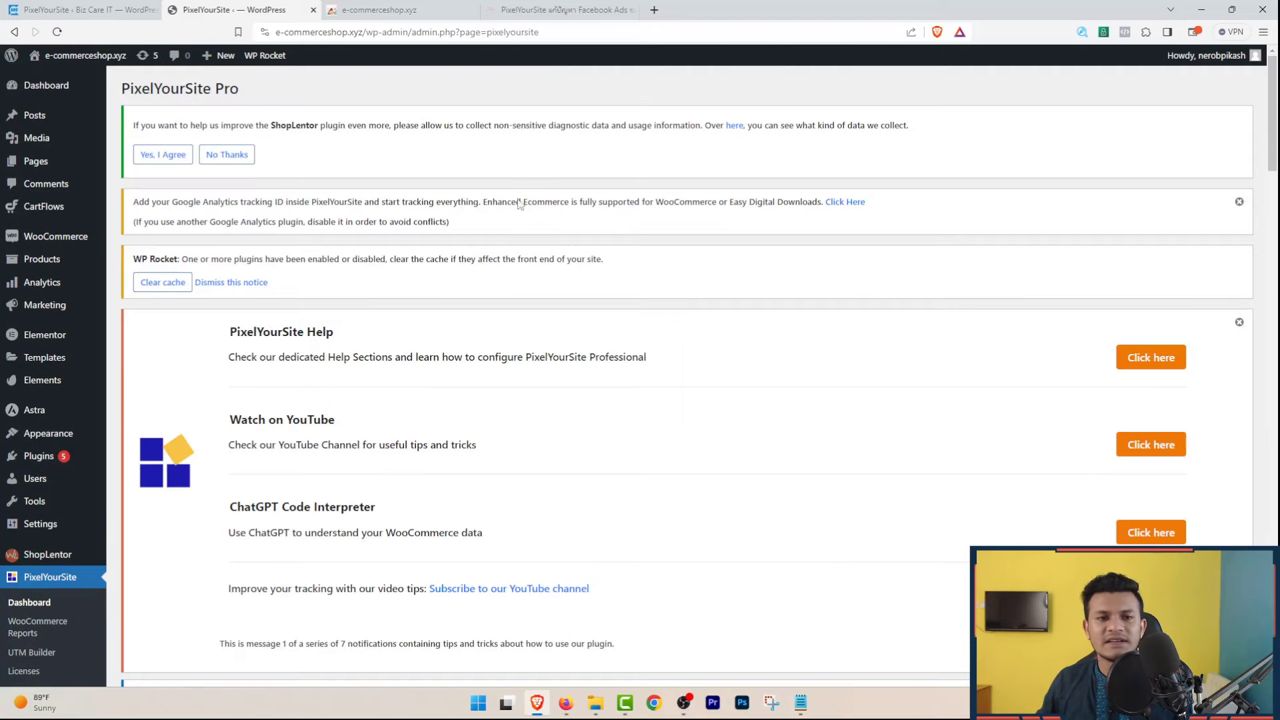
Step: Reload the store's homepage, then check the detected pixel and its events in Meta Pixel Helper and the site's Brave Shields status
click(386, 11)
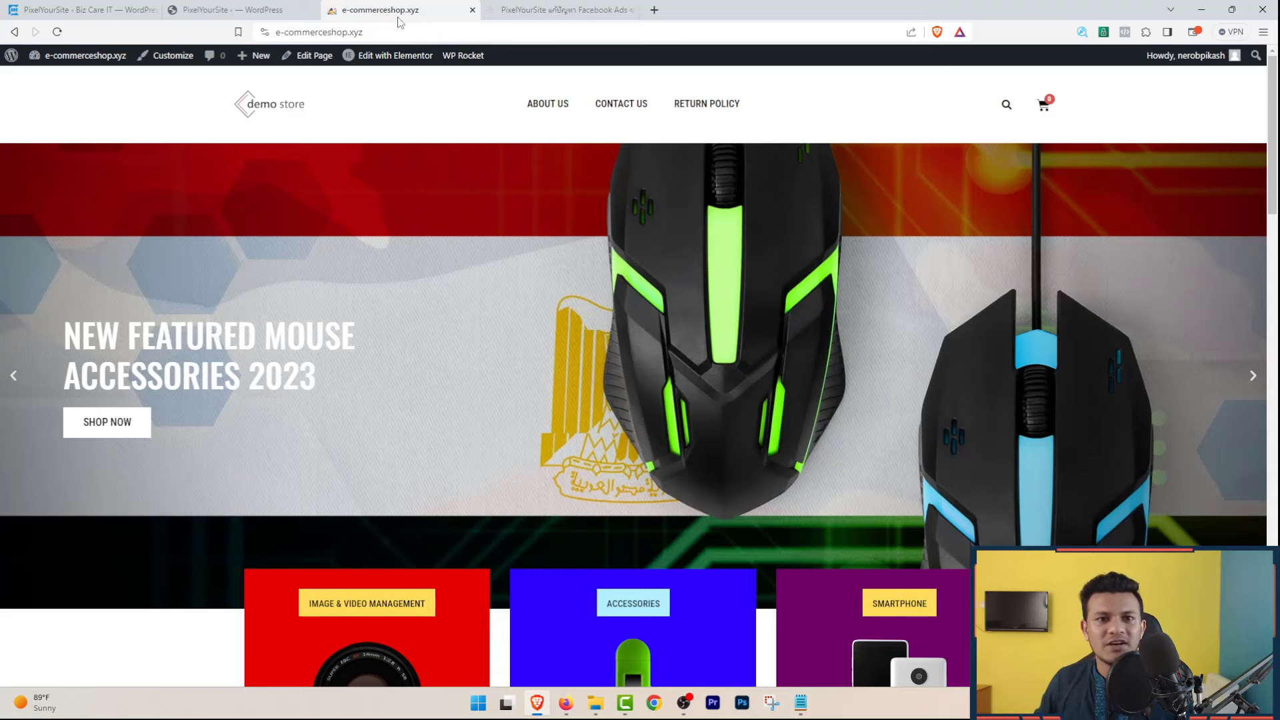
click(58, 31)
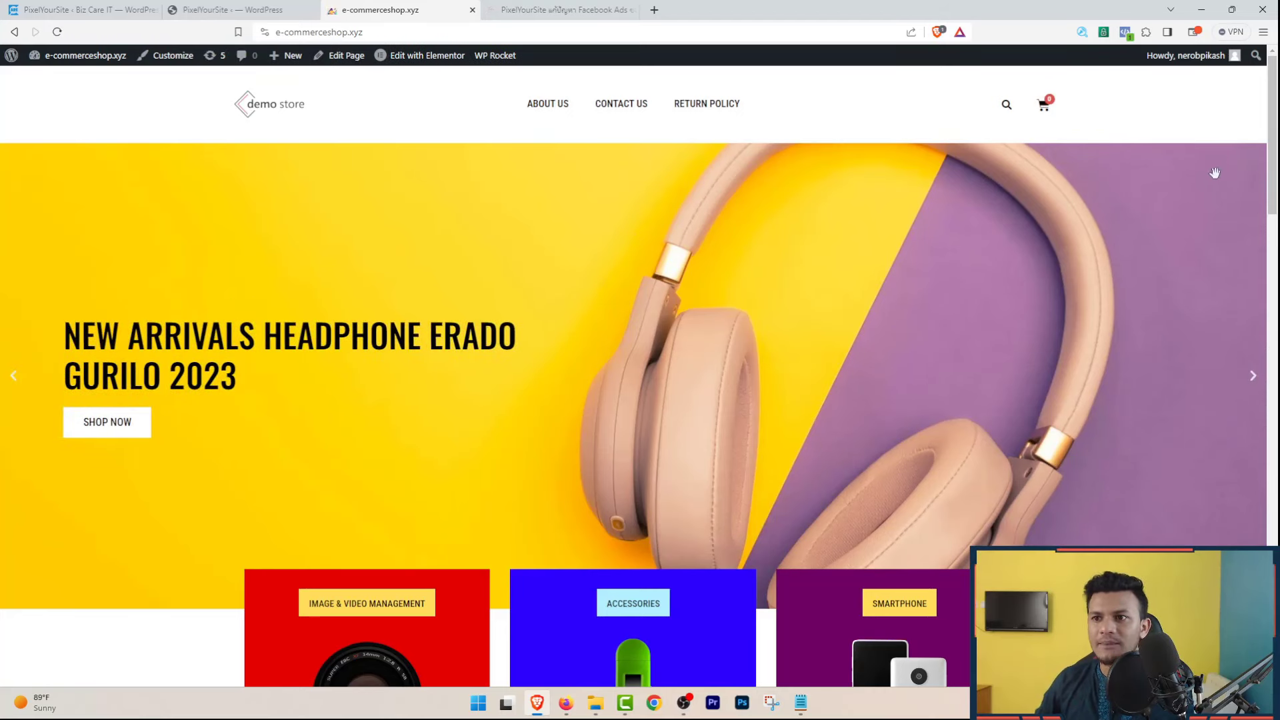
click(1125, 32)
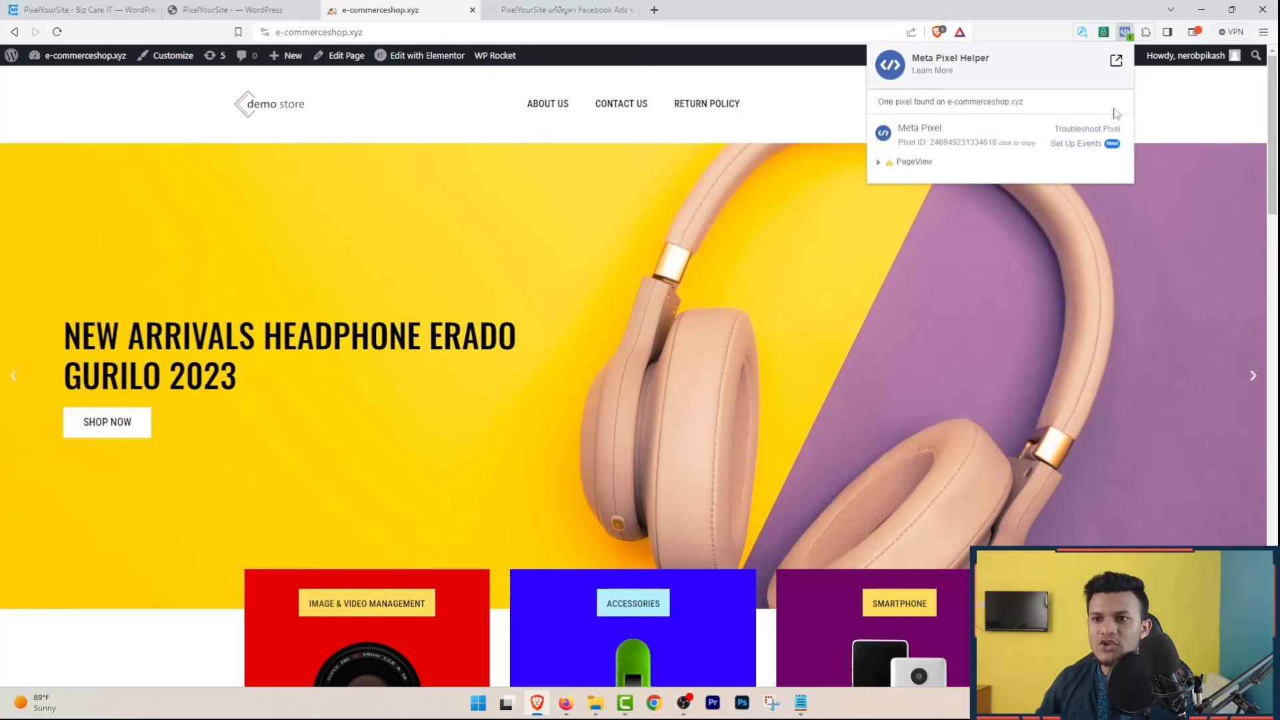
click(938, 32)
click(1125, 33)
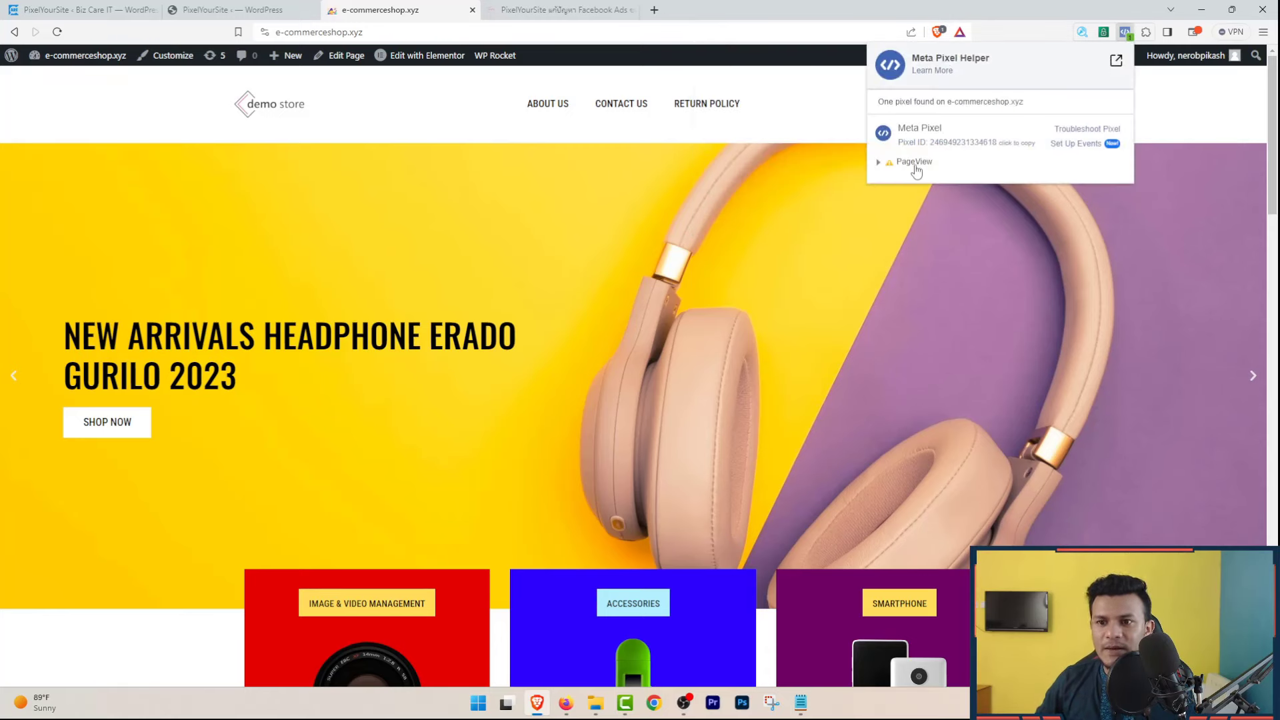
click(1201, 184)
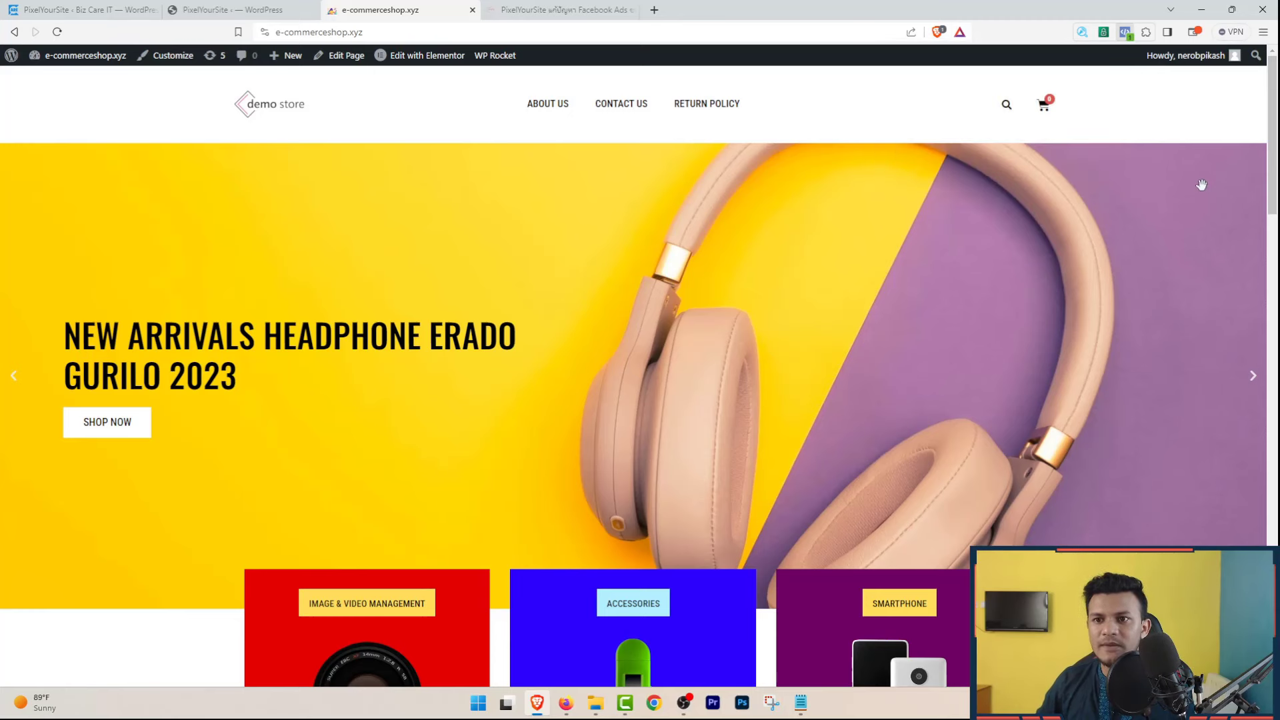
click(939, 34)
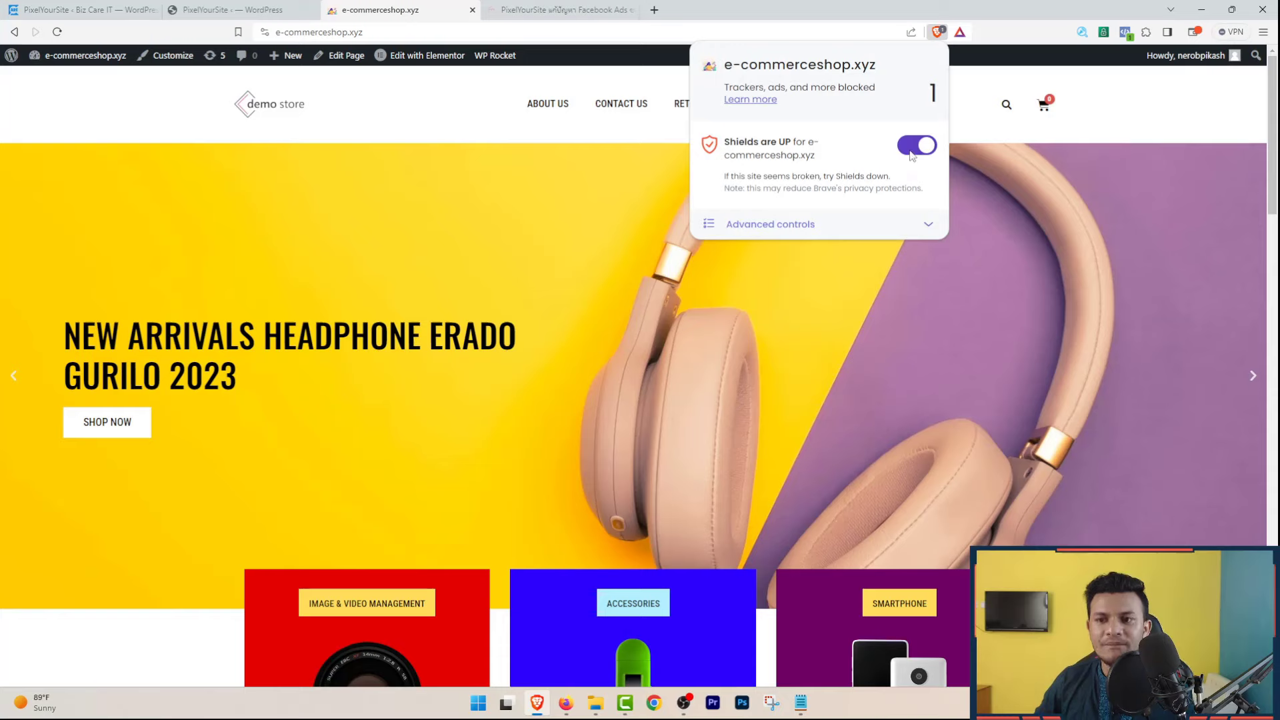
click(960, 152)
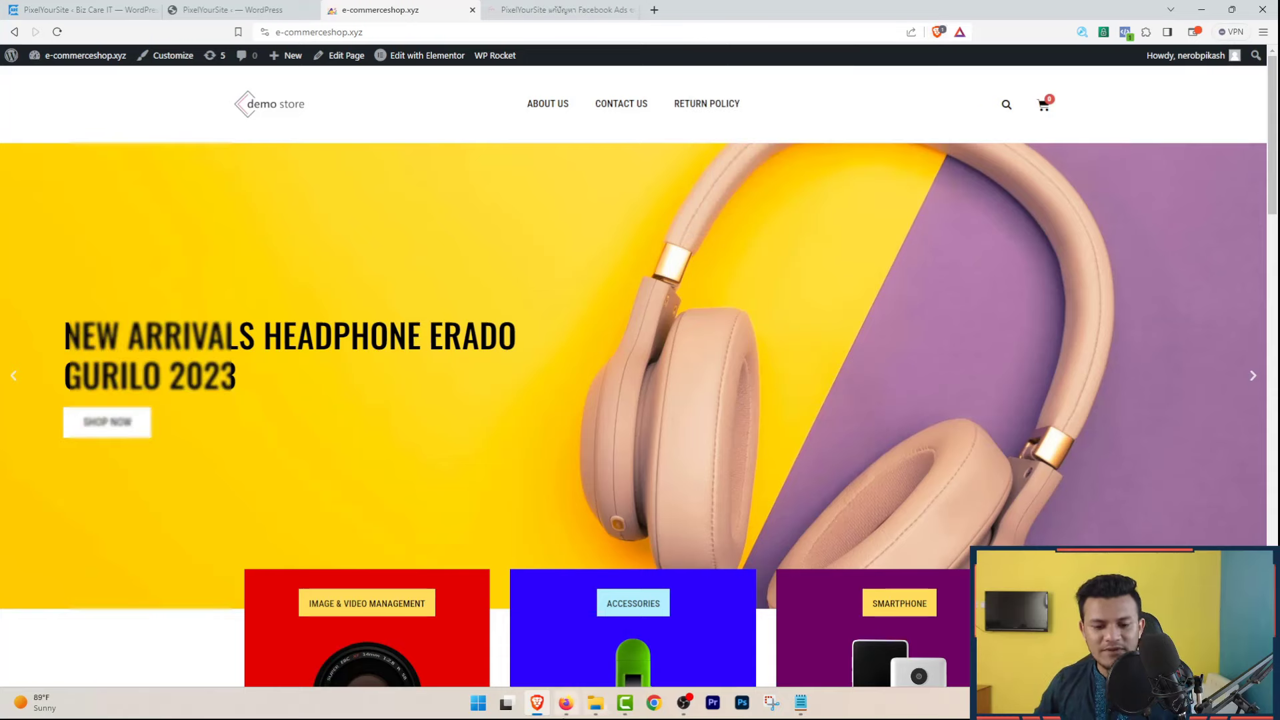
Step: Switch to Firefox and inspect the details of the PageView event on the e-commerceshop dataset's test events page
click(565, 706)
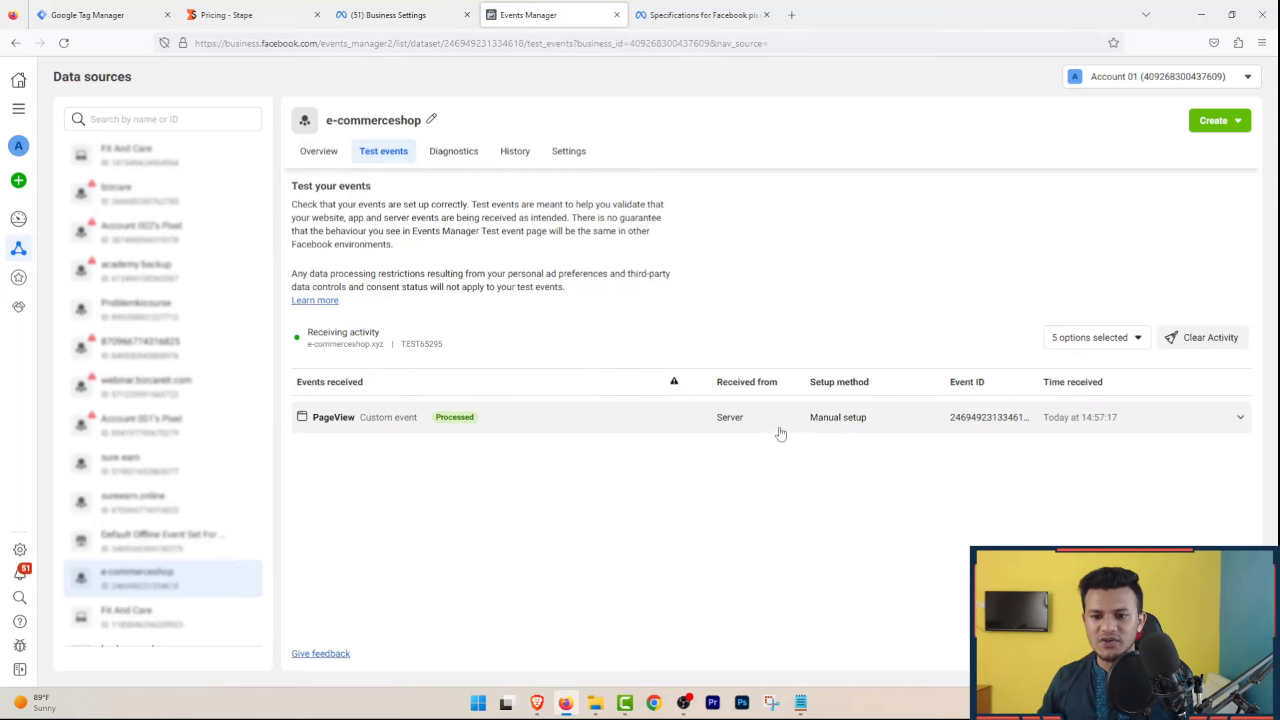
click(729, 427)
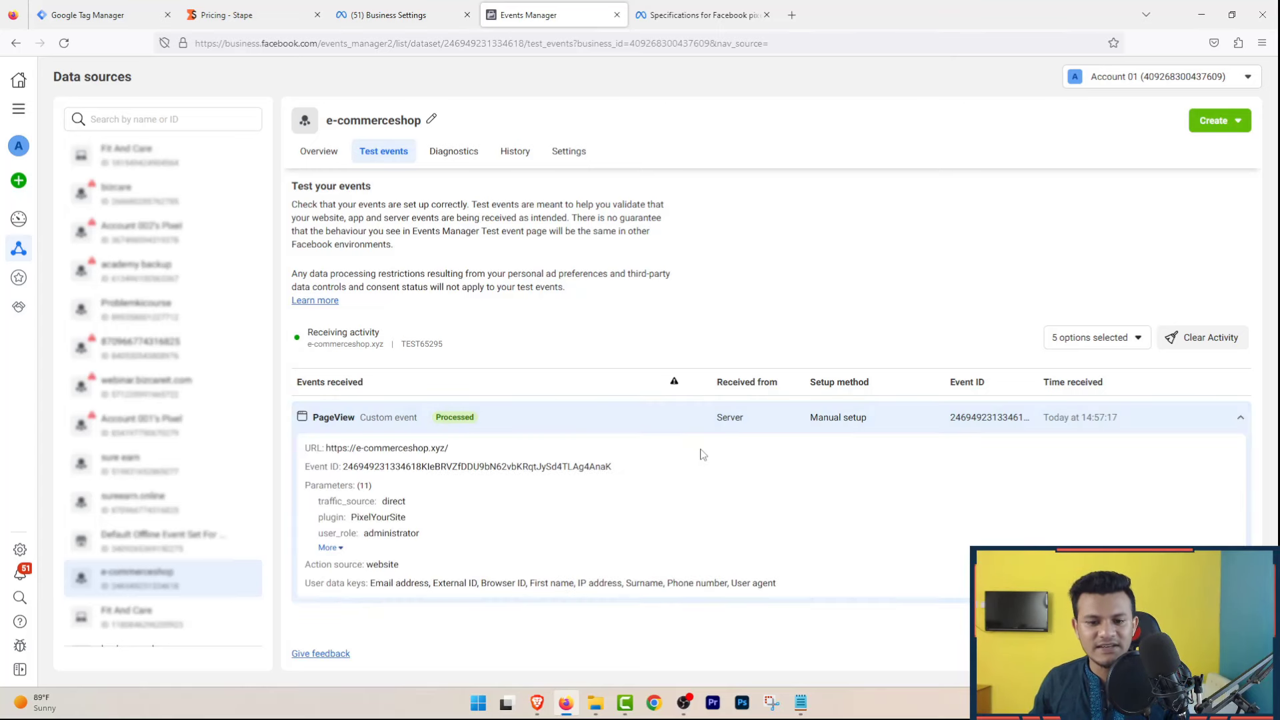
click(731, 416)
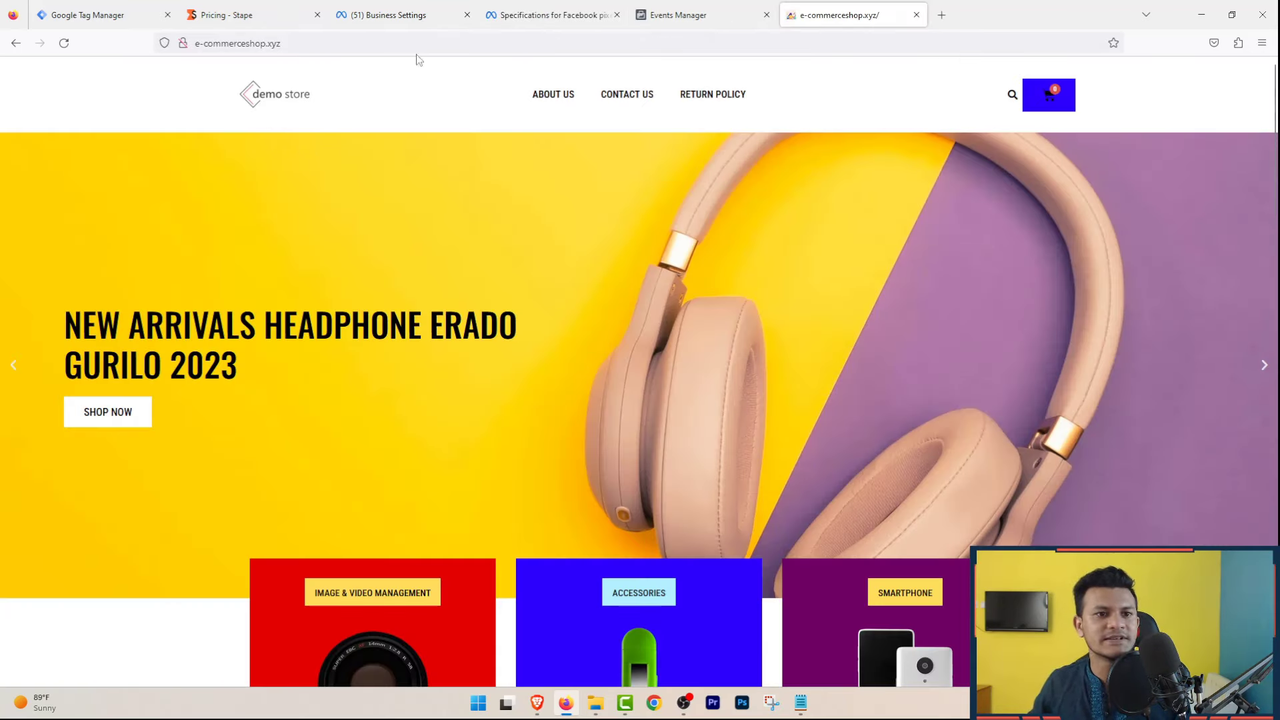
Step: Open the Smart Touch Sensor USB Rechargeable lighter's product page in the store and check the received test events in Events Manager
scroll(580, 305, down, 12)
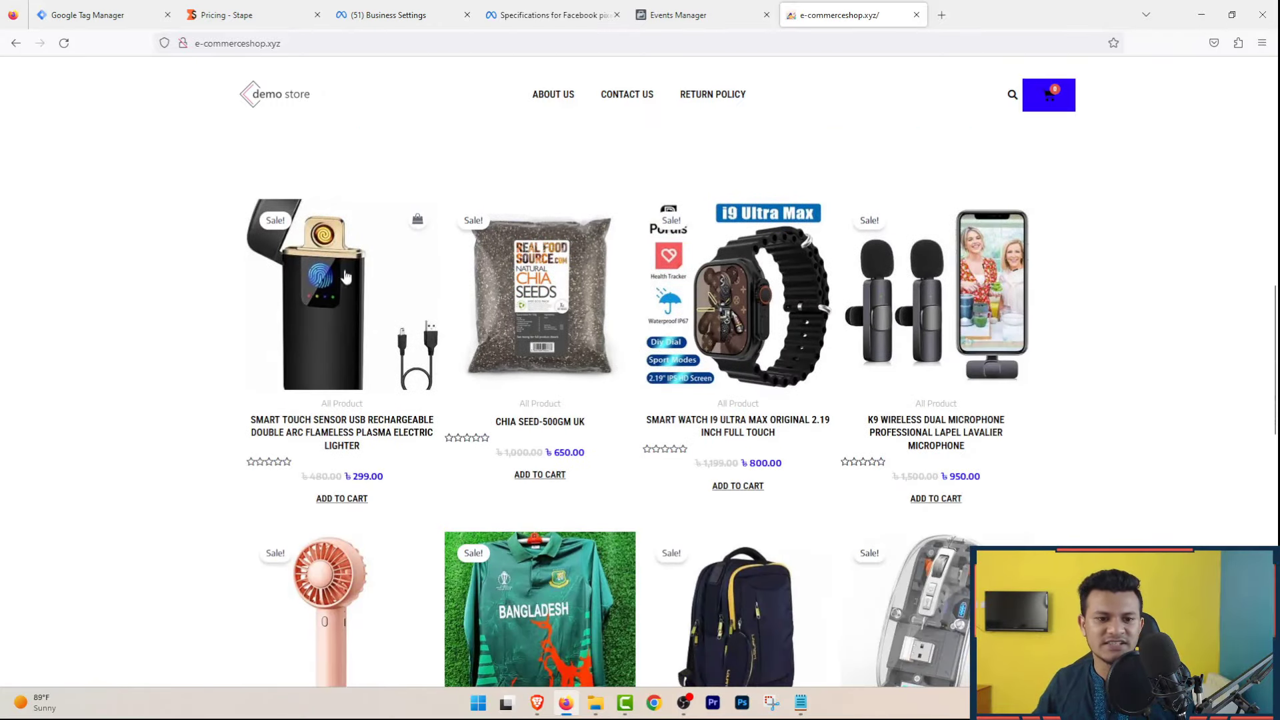
click(305, 303)
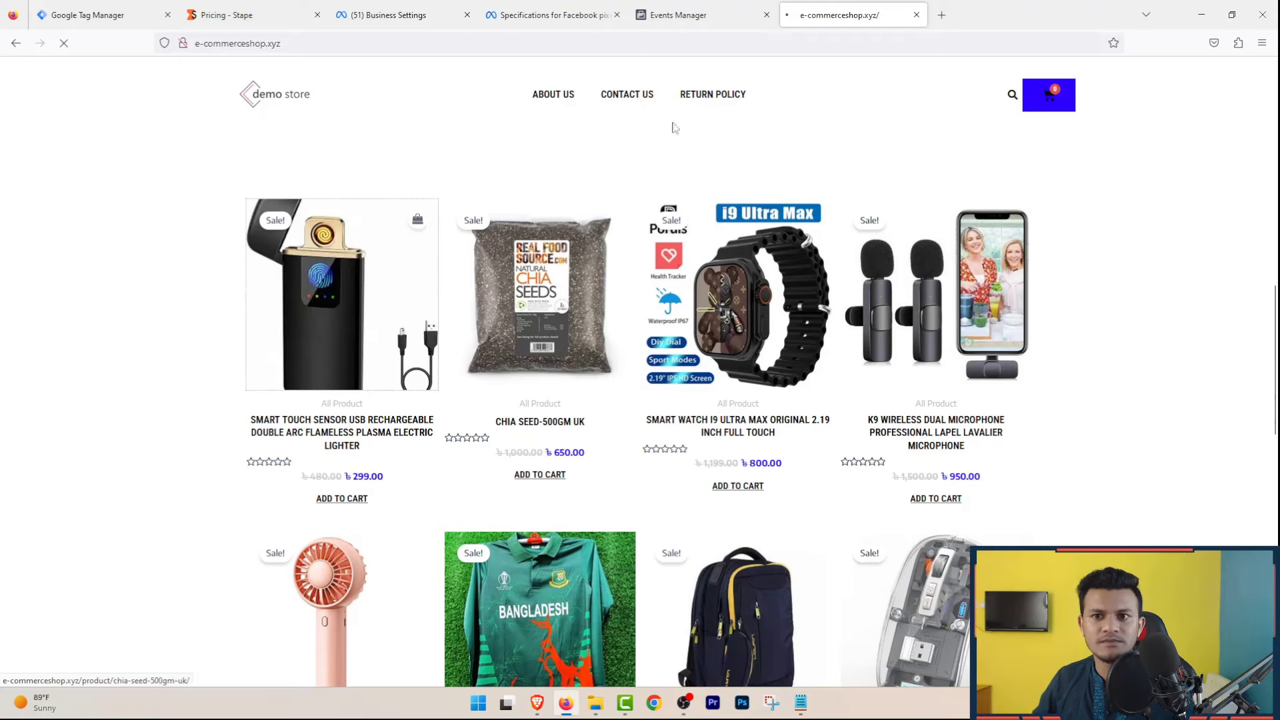
click(675, 15)
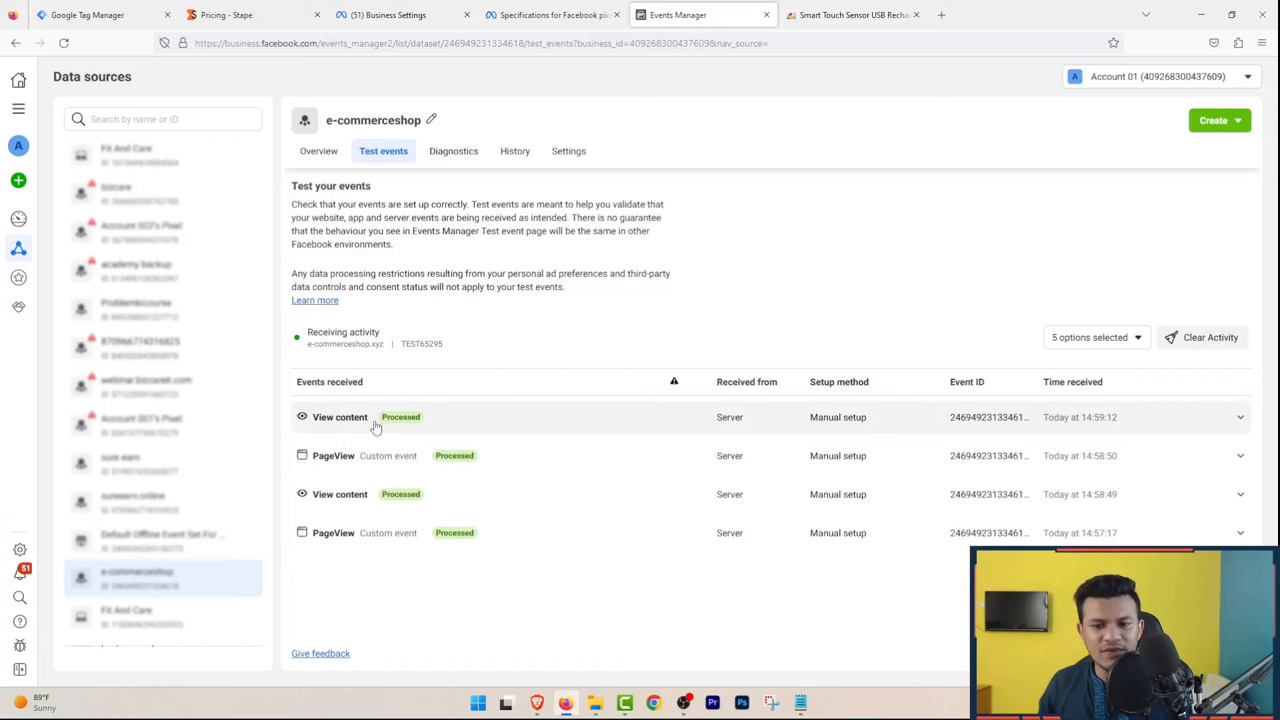
click(826, 15)
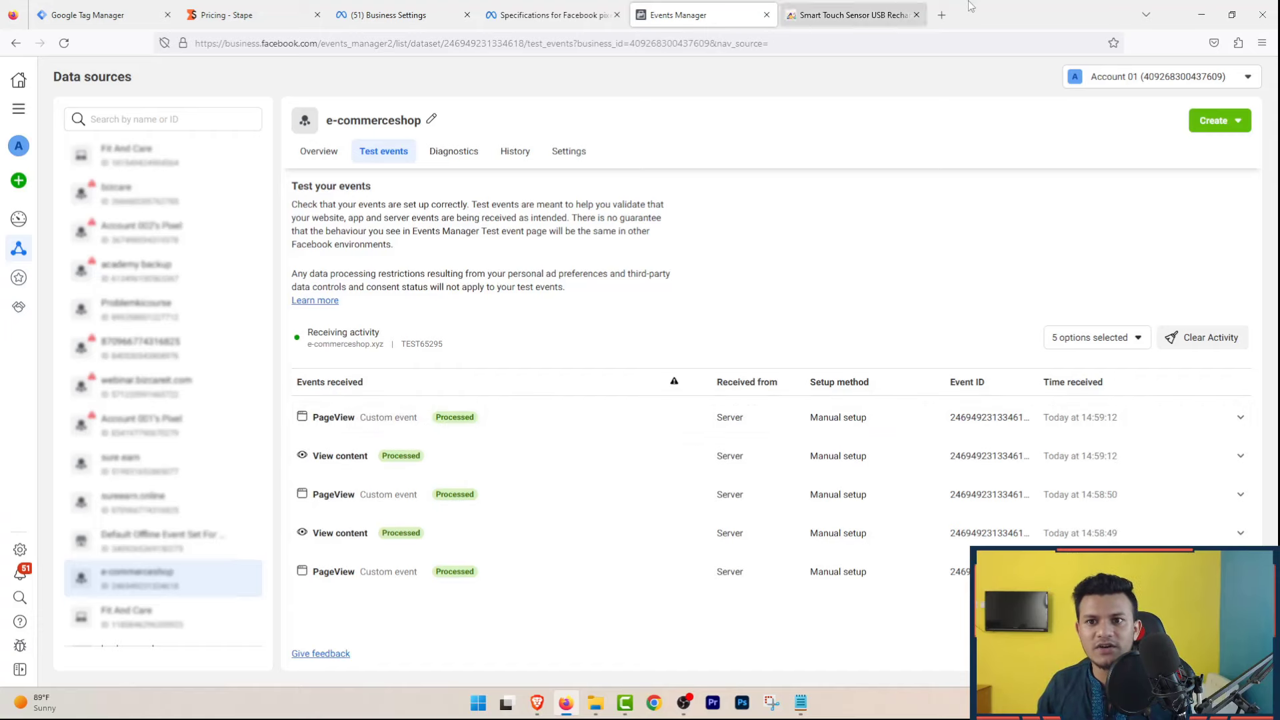
click(673, 15)
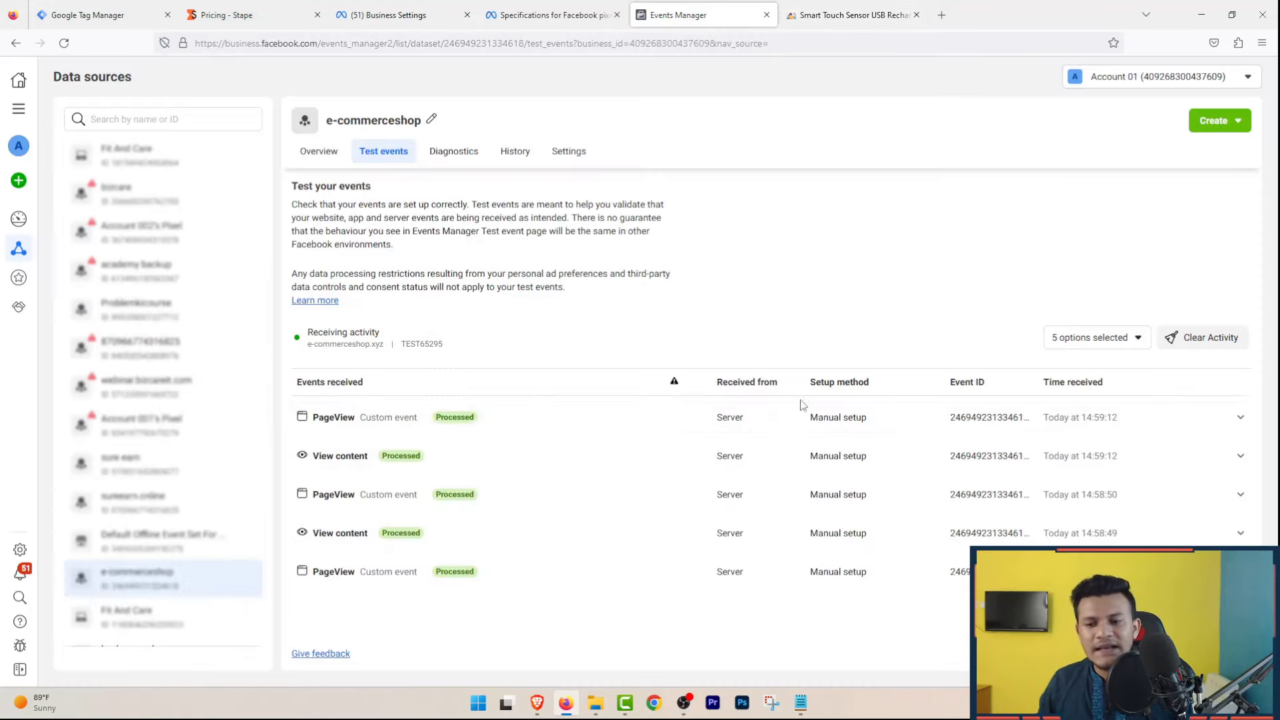
Step: Add the Smart Touch Sensor lighter to the cart and check the resulting test events in Events Manager
click(827, 15)
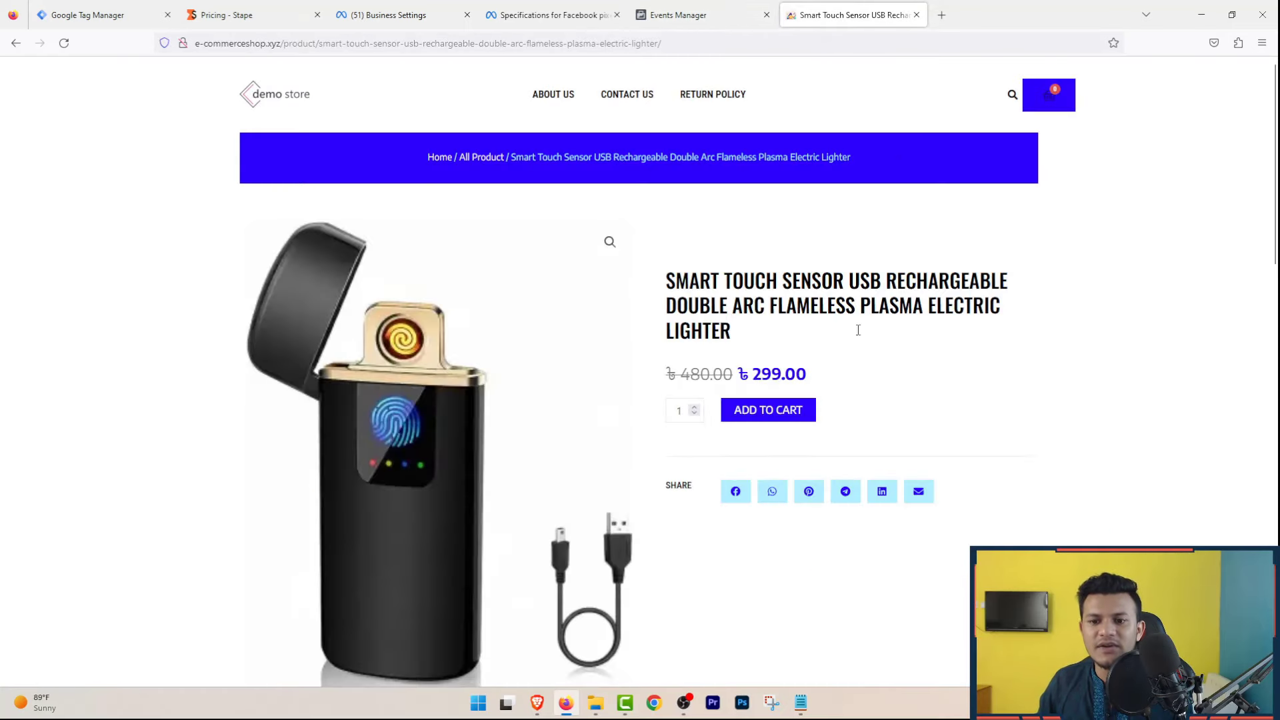
click(786, 412)
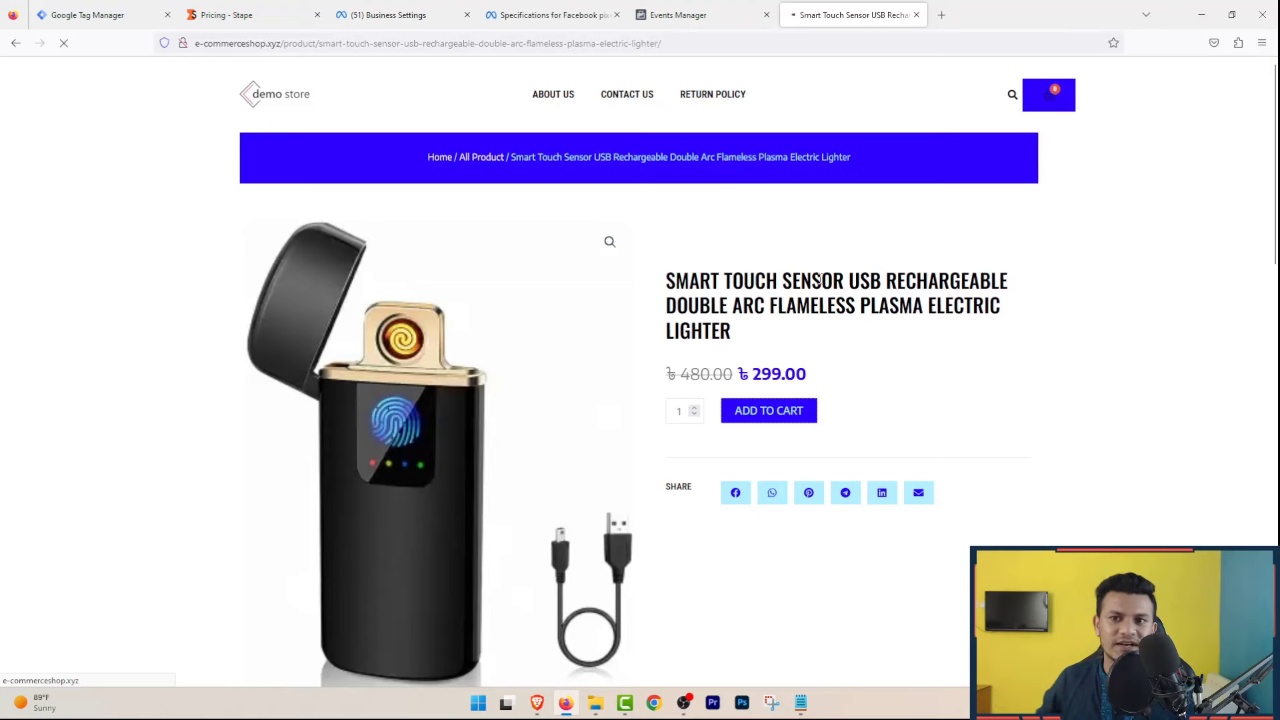
click(690, 16)
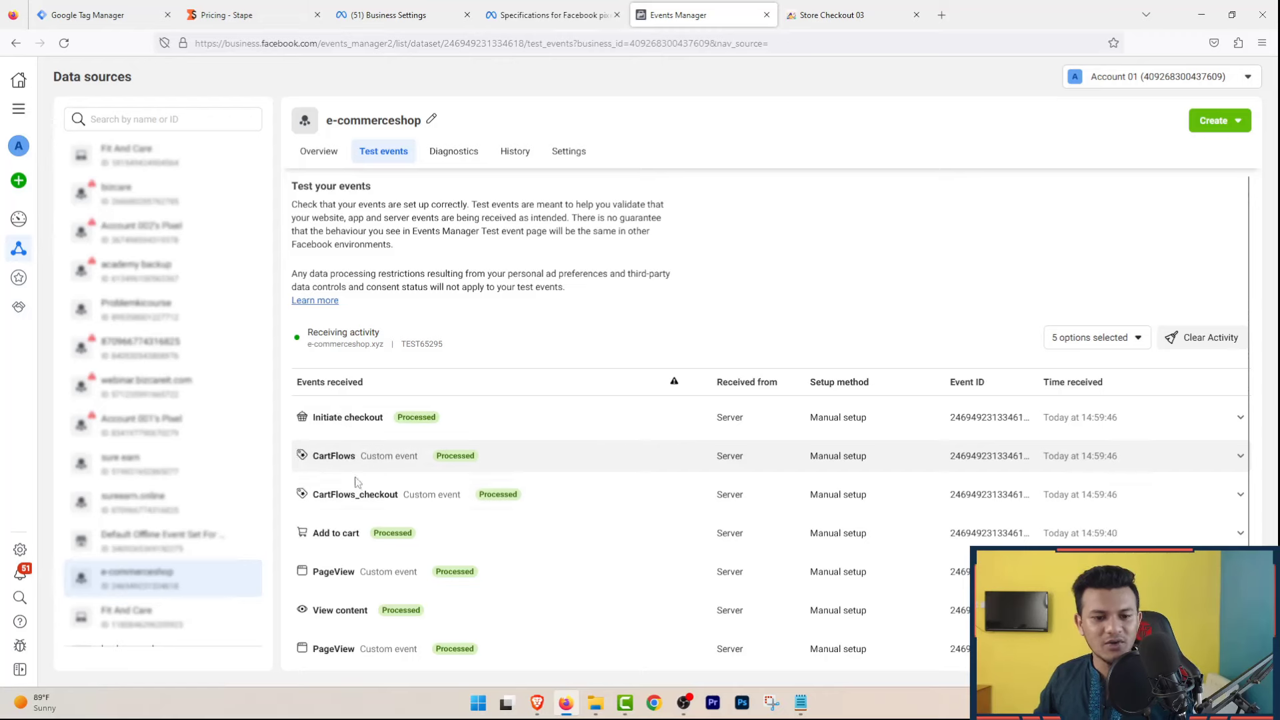
Step: Look over the store's checkout page down to the order placement, then check the Initiate checkout test event
click(845, 16)
scroll(597, 331, down, 5)
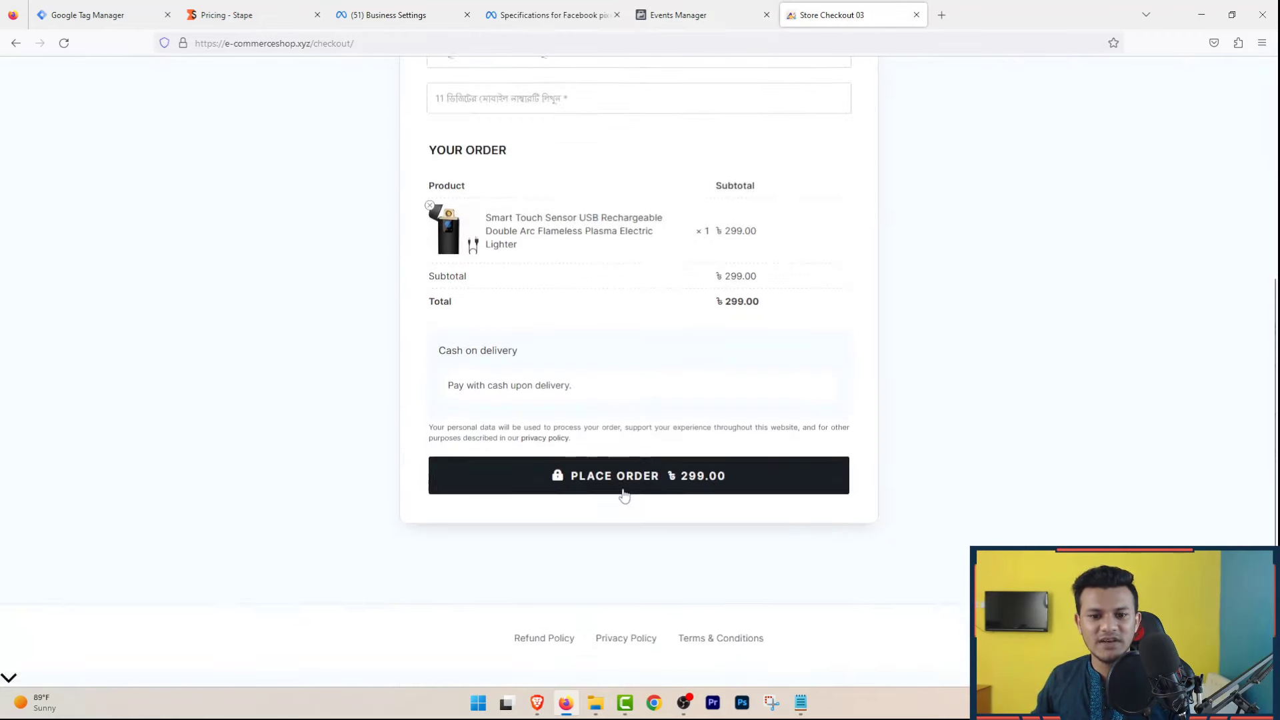
click(623, 496)
click(697, 16)
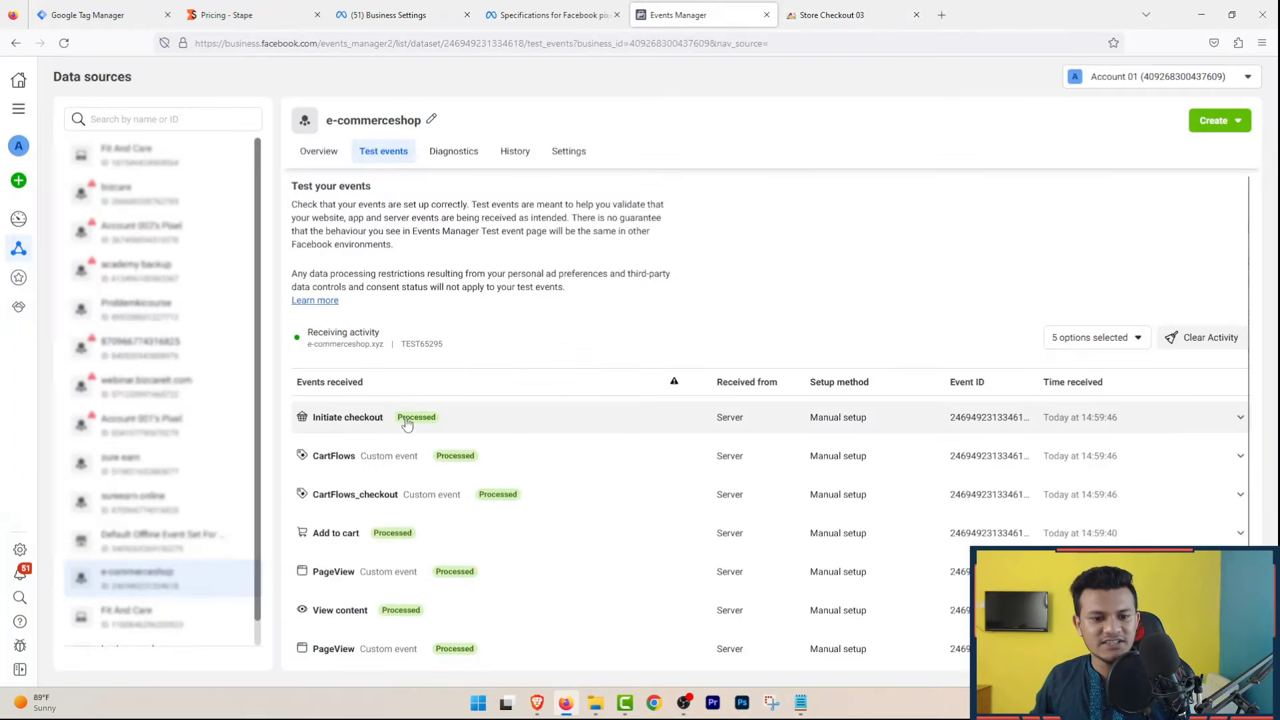
Step: Fill in the customer's name, address and mobile number in the checkout's billing details and place the cash-on-delivery order
click(825, 15)
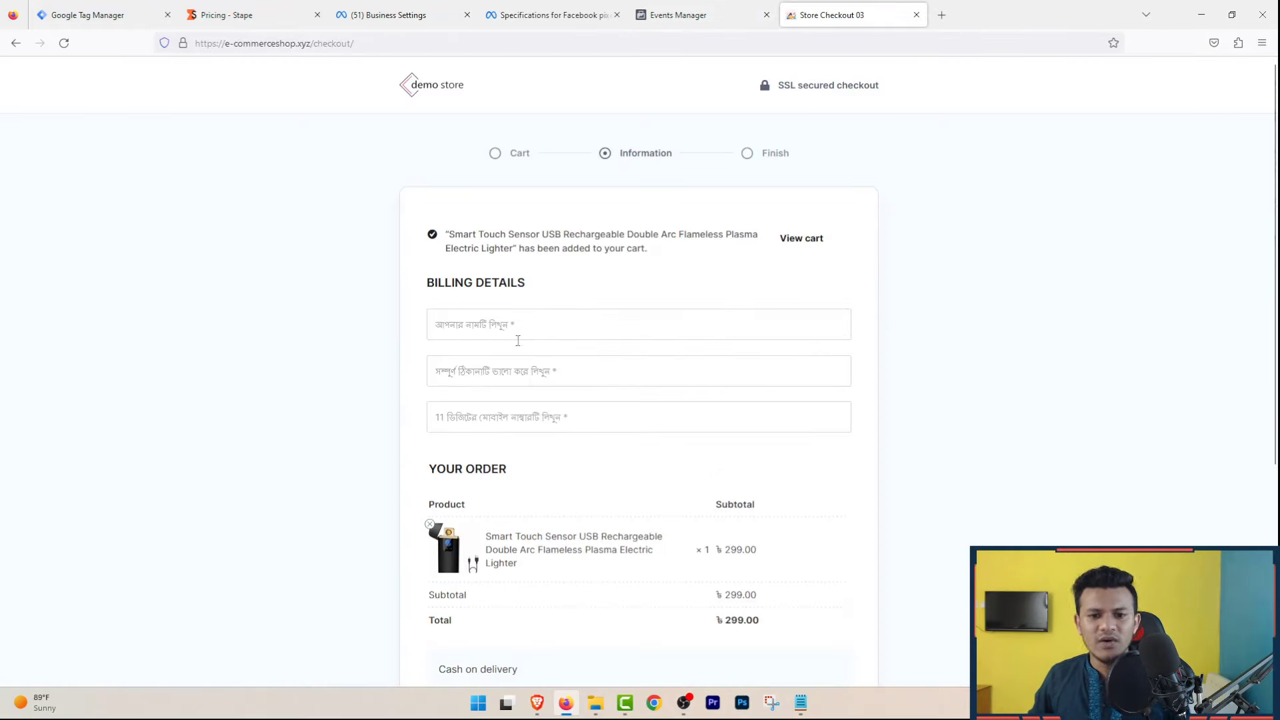
scroll(667, 500, down, 2)
scroll(667, 594, up, 2)
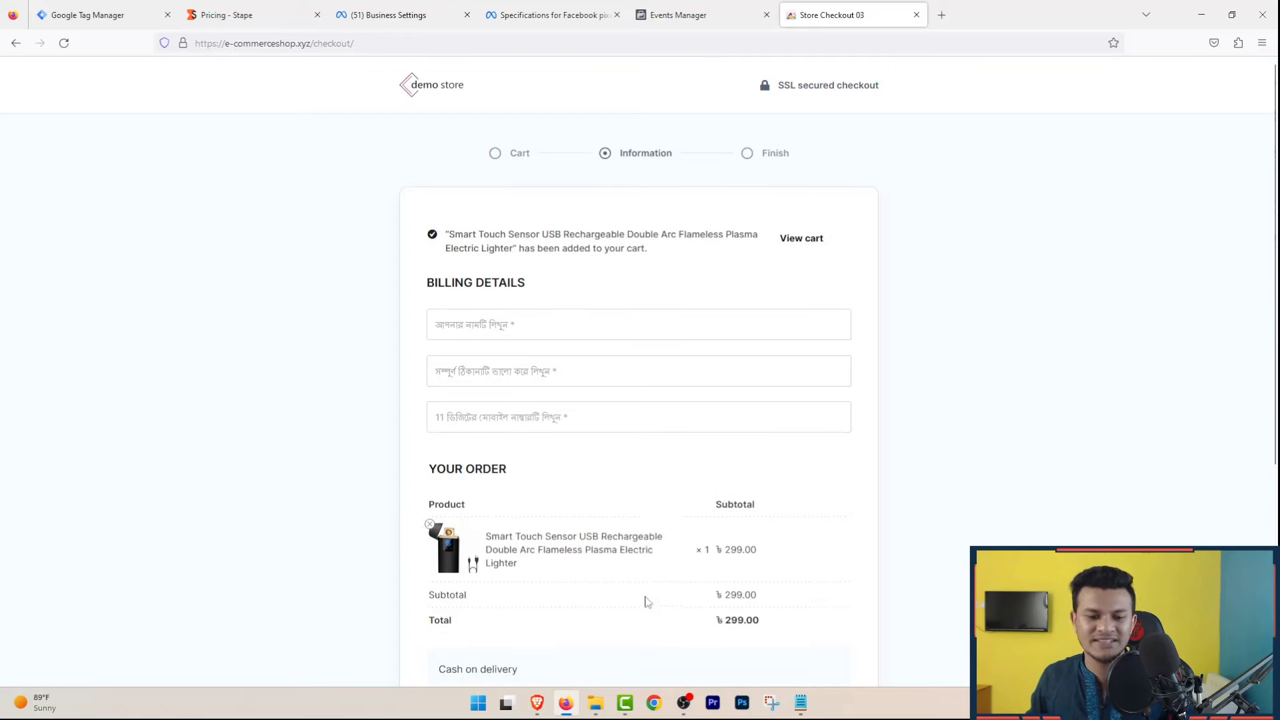
click(506, 325)
click(507, 346)
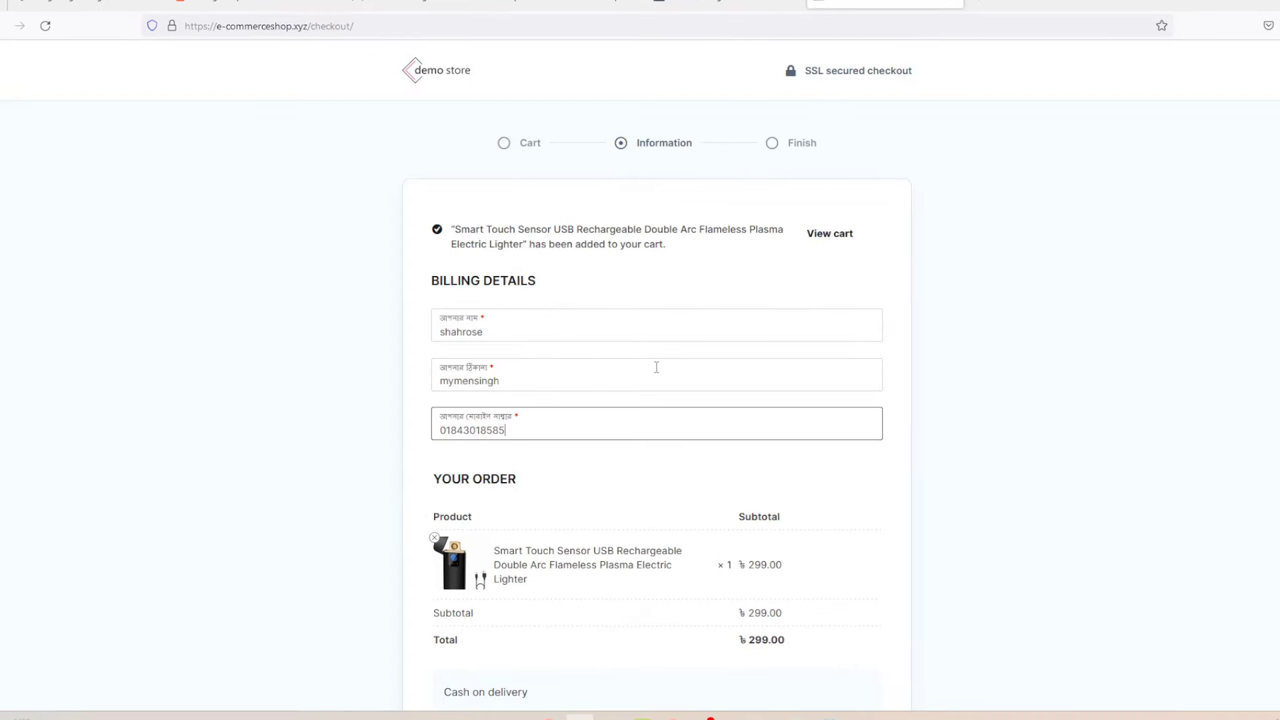
scroll(656, 367, down, 5)
click(632, 495)
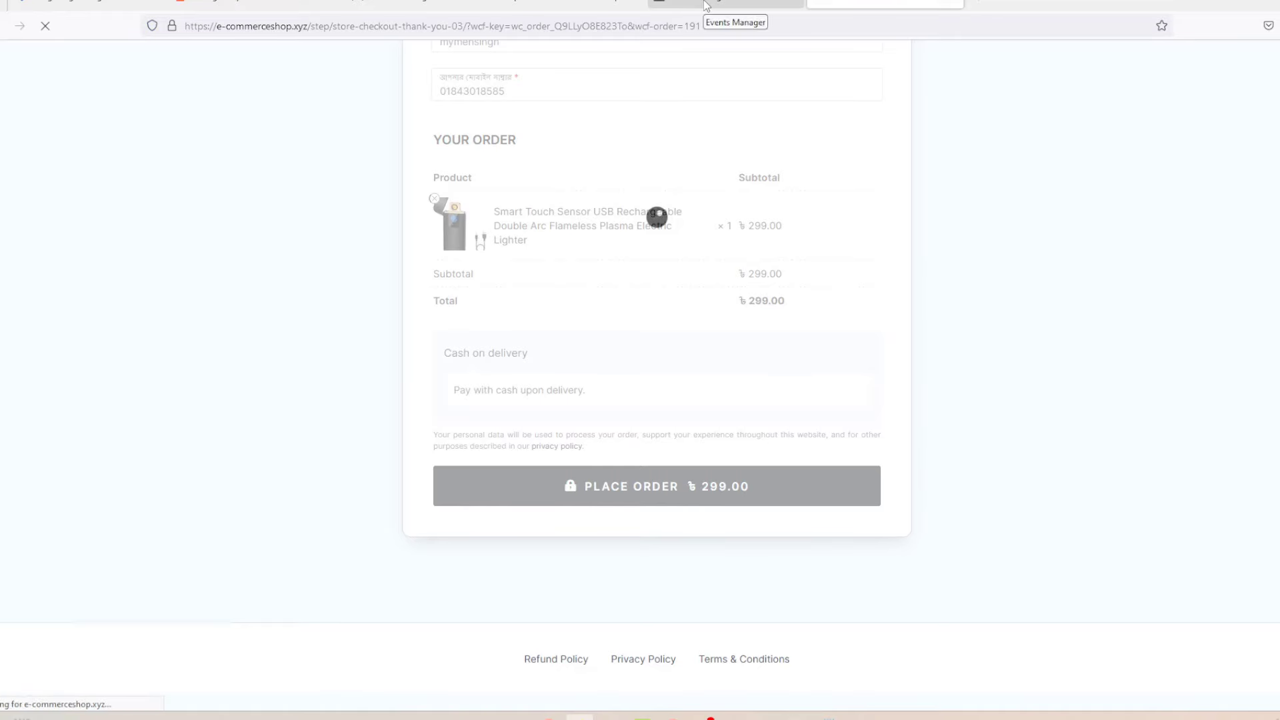
Step: Check the order's thank-you page, then inspect the details of the Purchase event in Events Manager's test events
drag(575, 157, 817, 157)
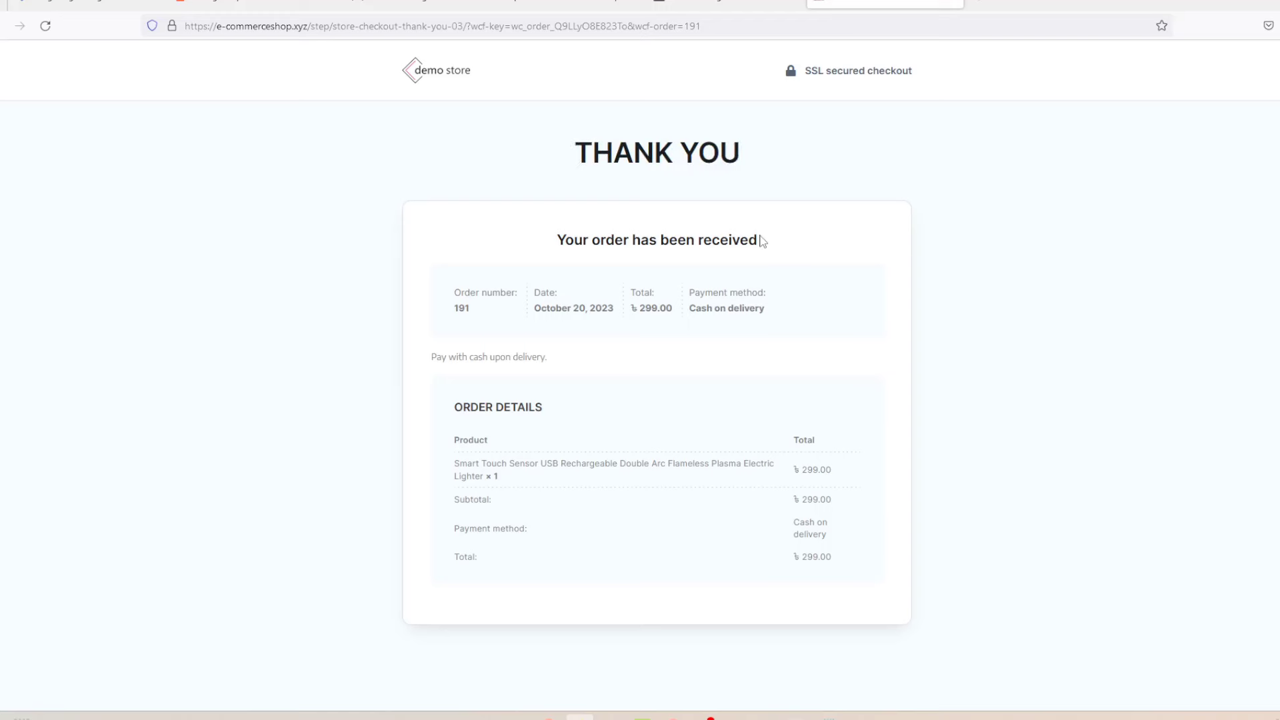
drag(763, 242, 552, 239)
click(876, 339)
click(714, 3)
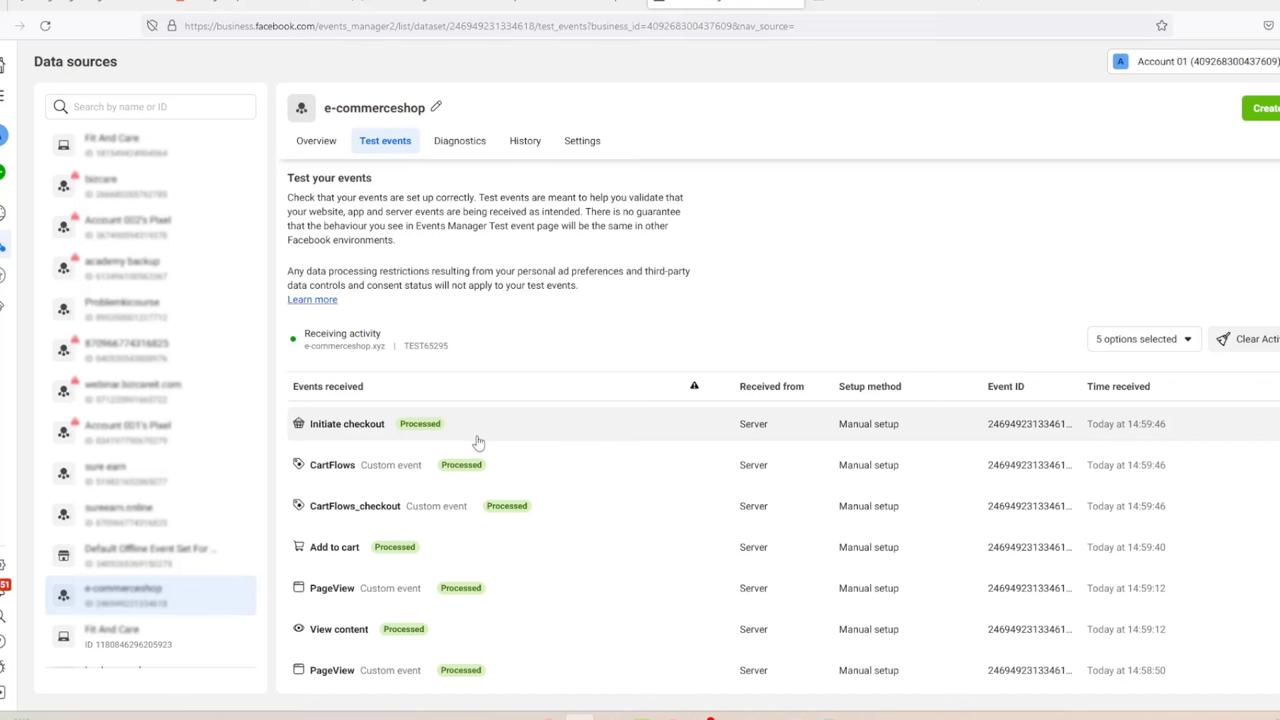
click(346, 500)
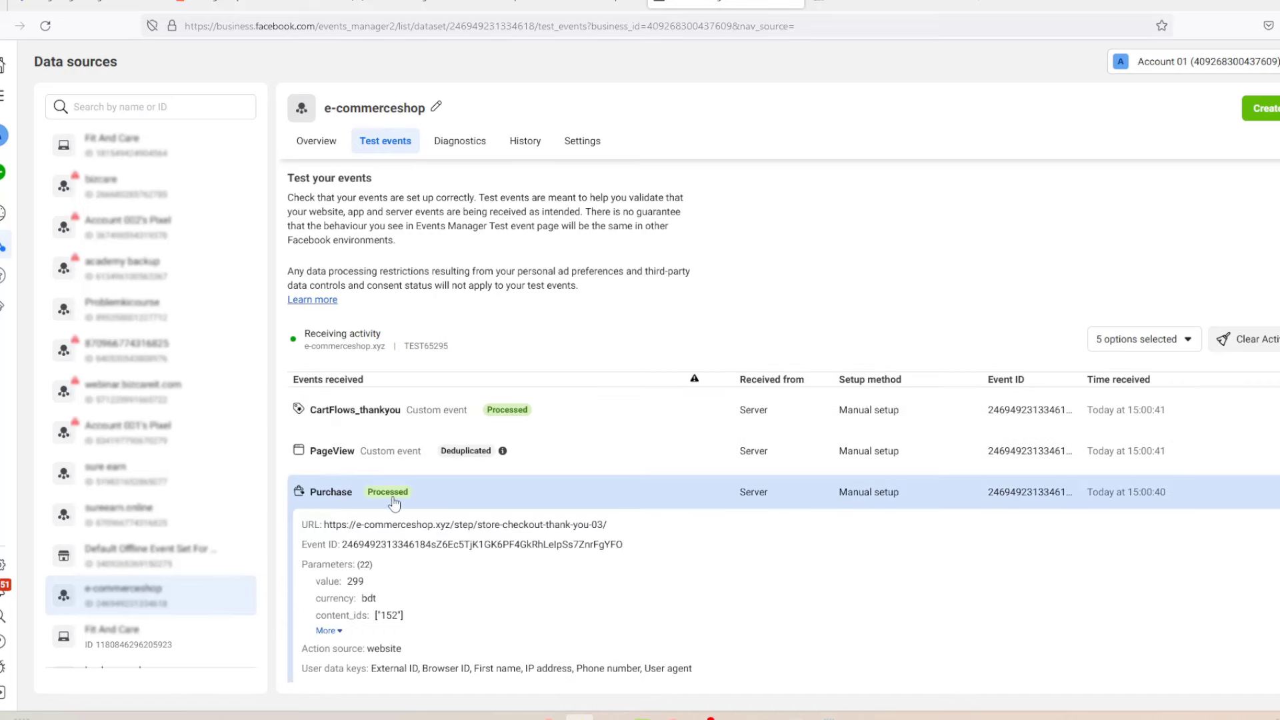
scroll(475, 508, down, 2)
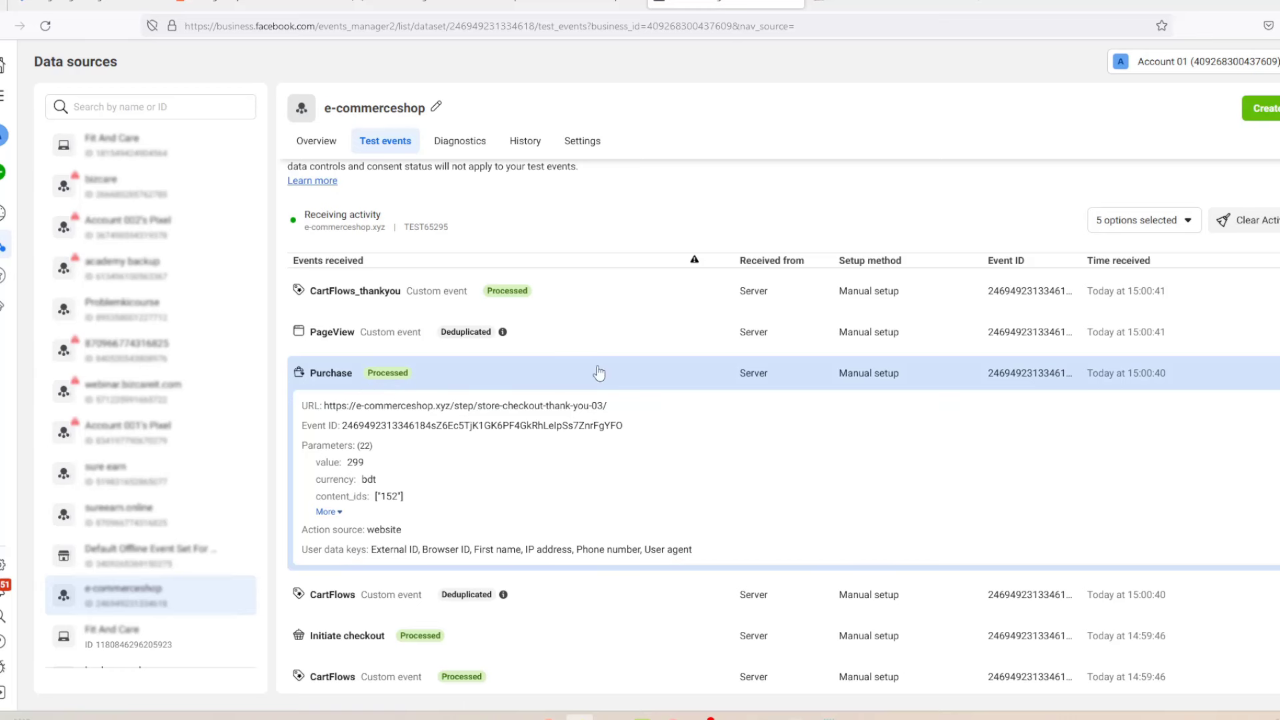
click(491, 388)
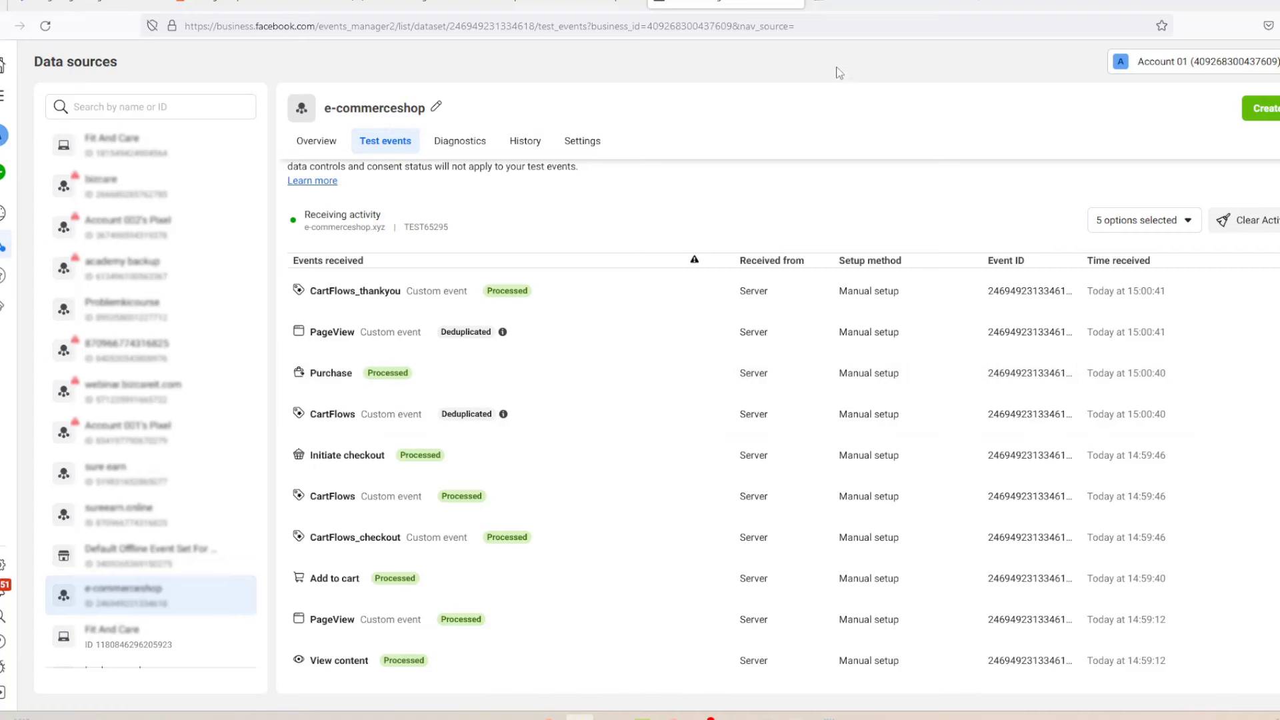
Step: Revisit the thank-you page, then check the setup method explanation of the received server events
click(880, 8)
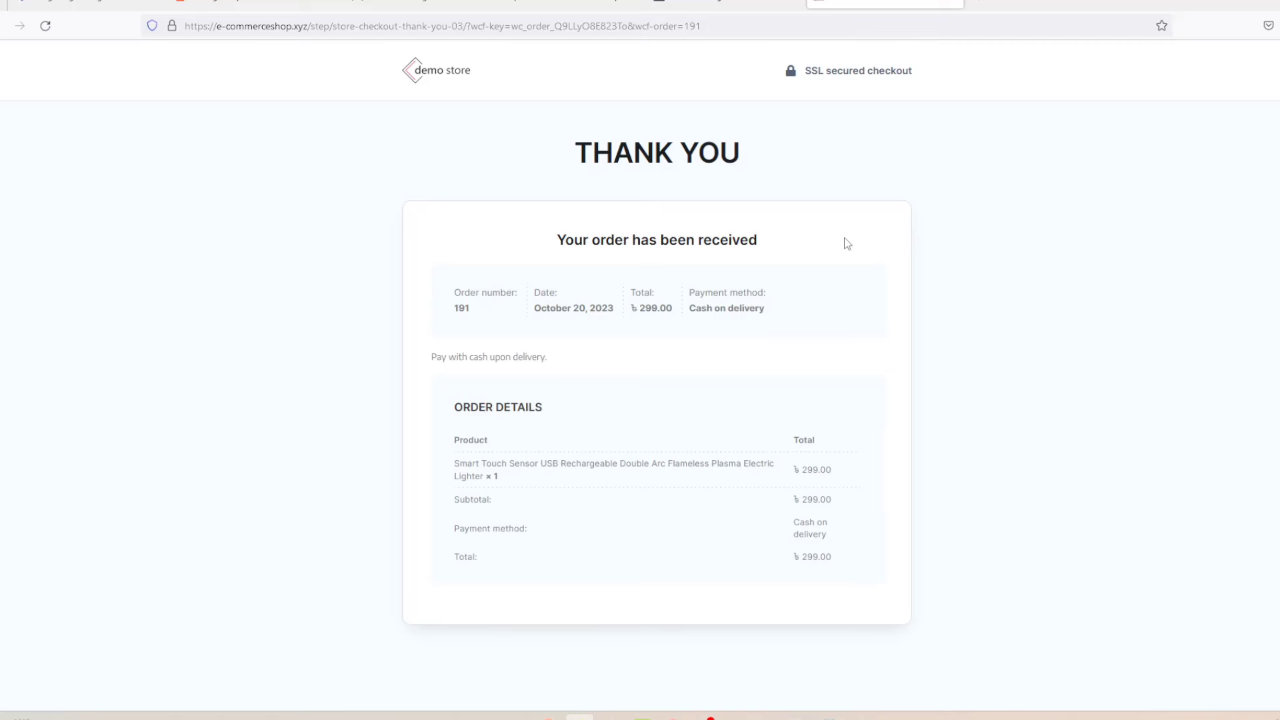
click(724, 4)
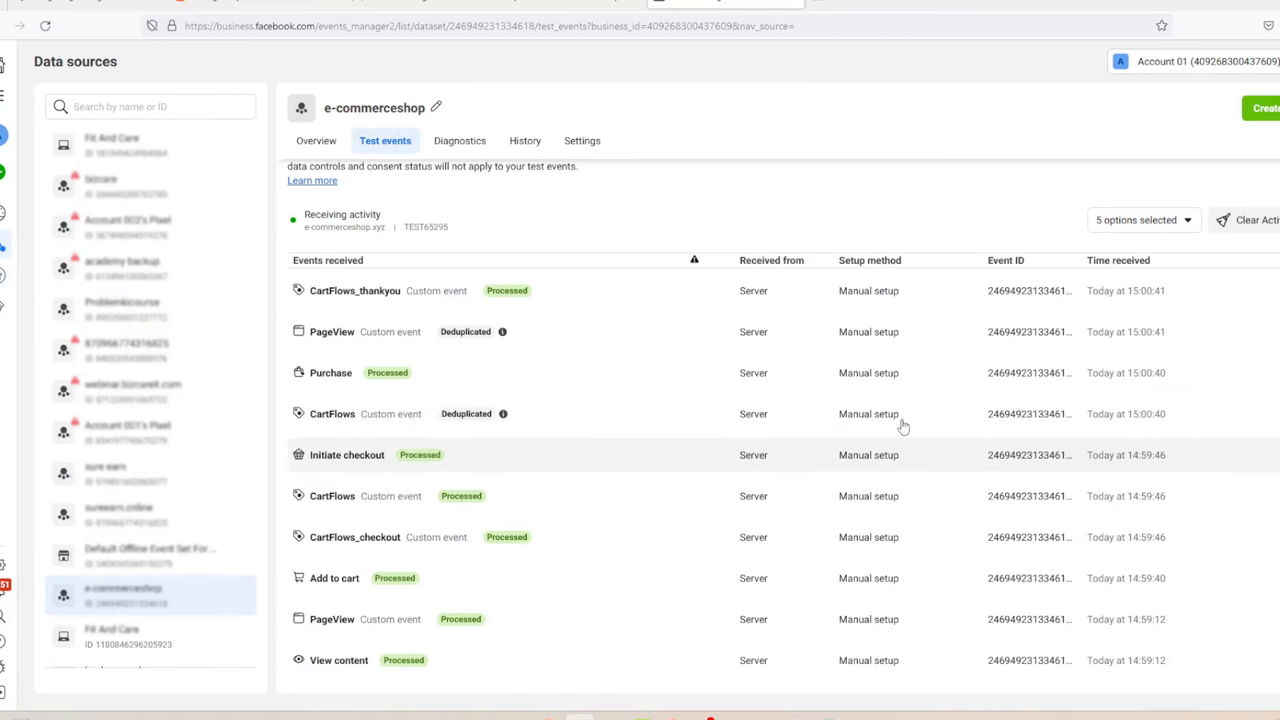
mouse_move(893, 415)
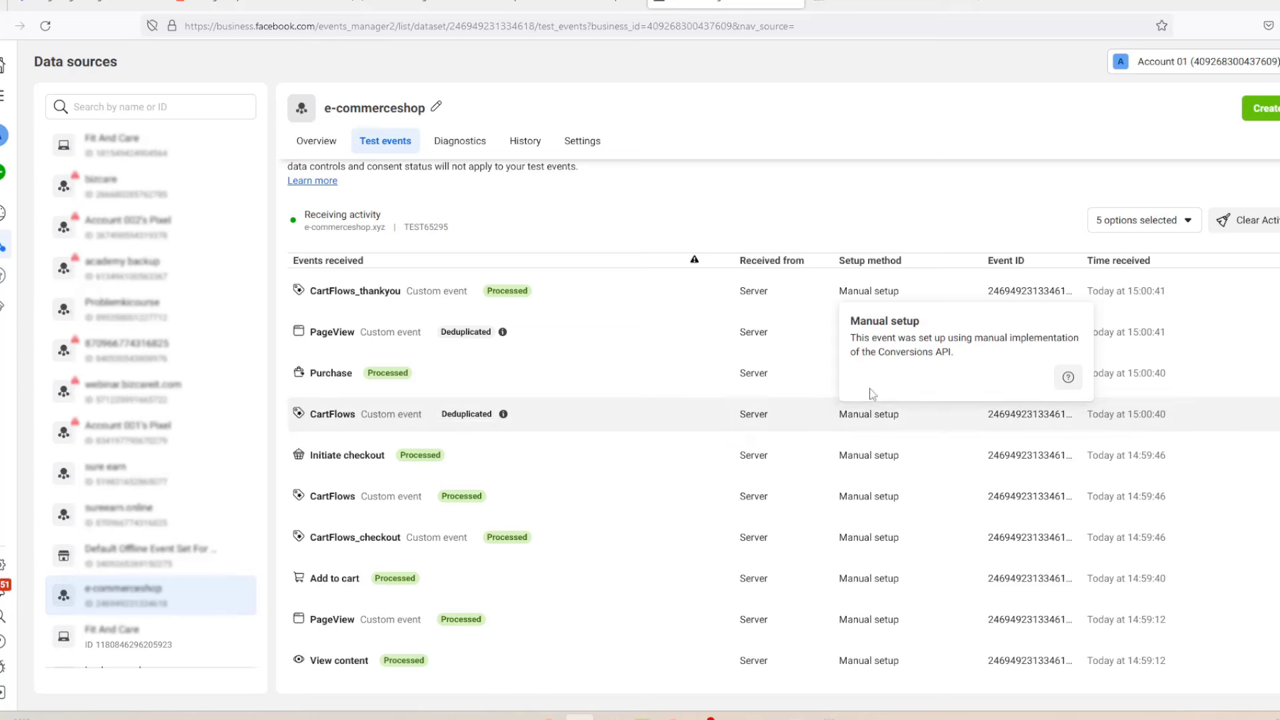
scroll(706, 454, up, 2)
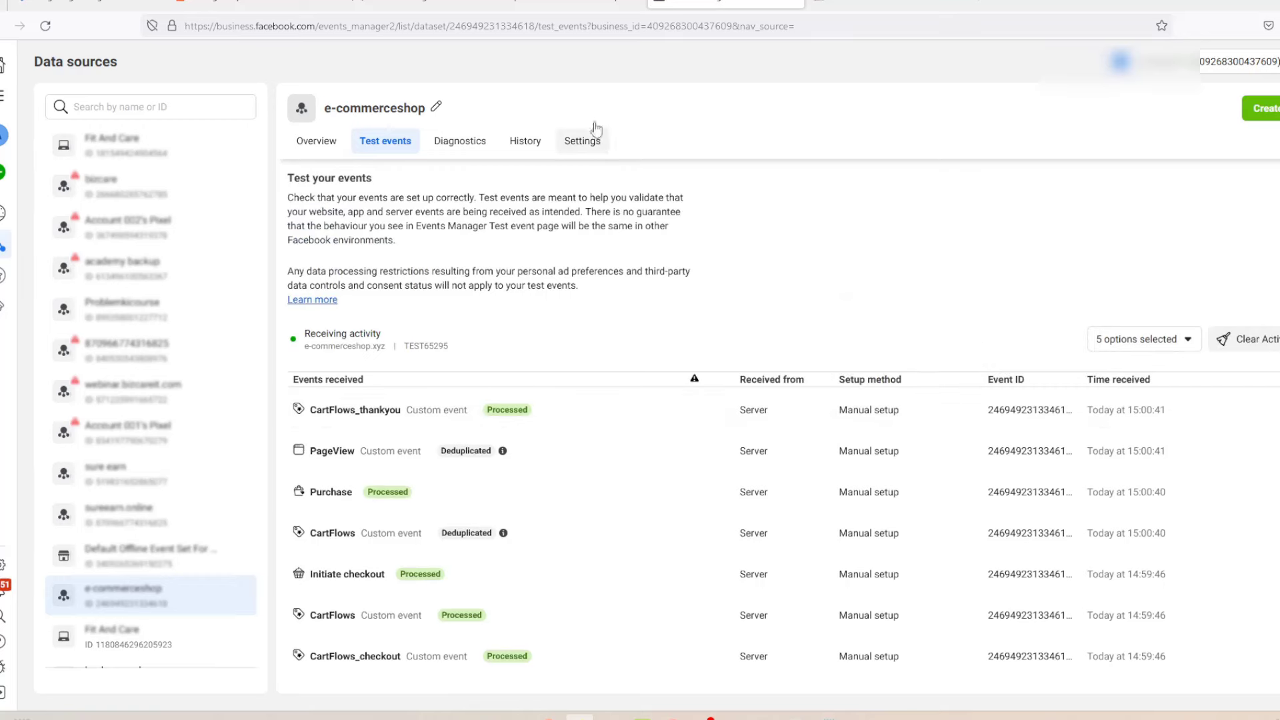
Step: Review the website actions, descriptions and event codes in Meta's help article on pixel standard events
click(557, 5)
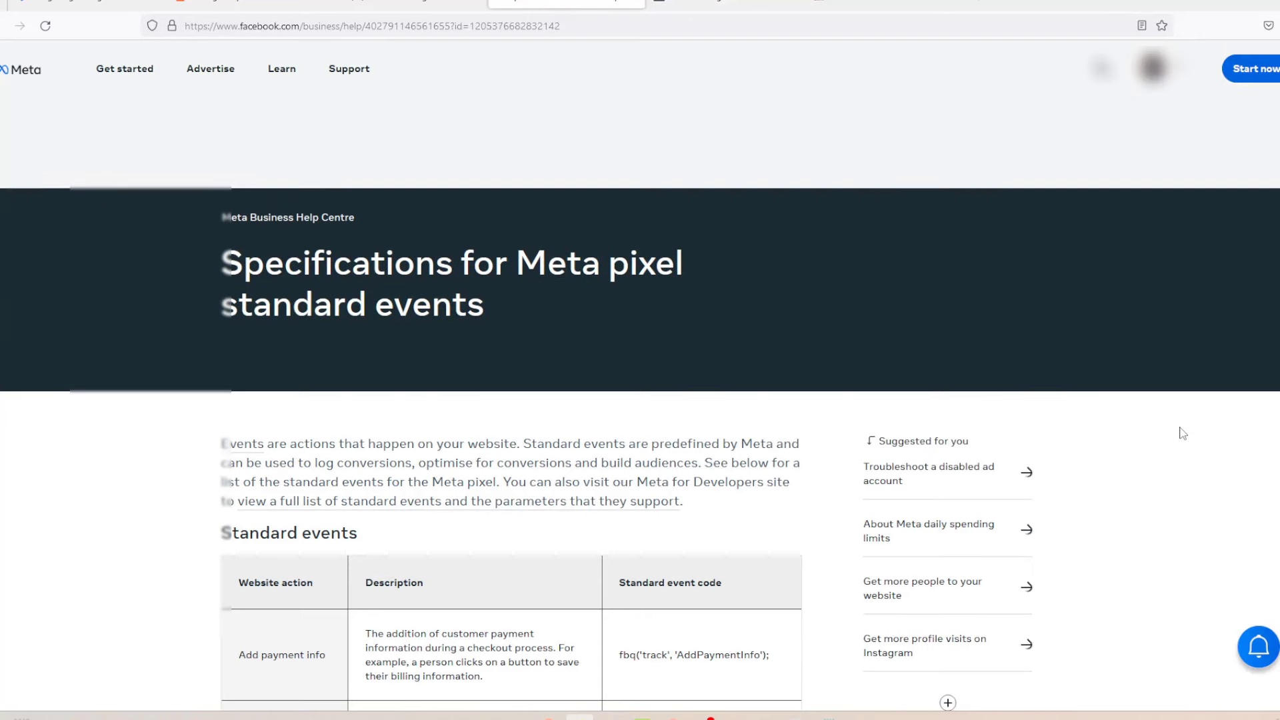
drag(485, 307, 264, 263)
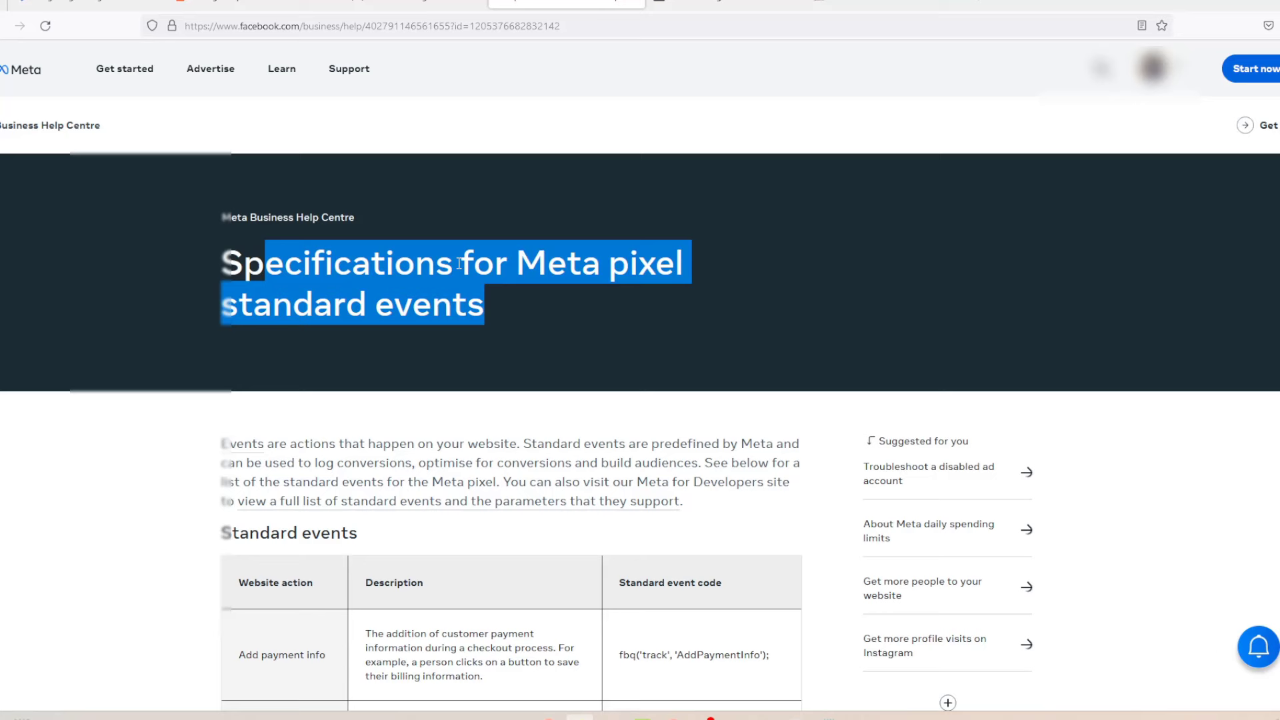
click(931, 278)
scroll(918, 274, down, 4)
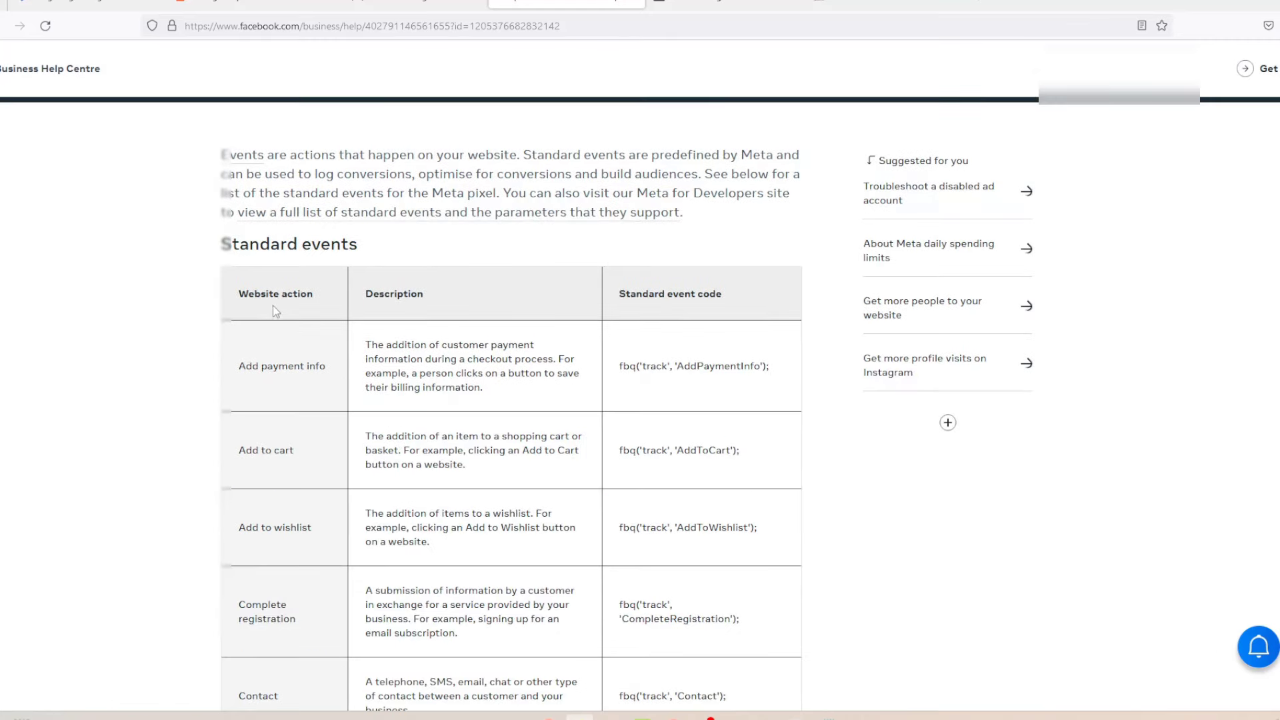
drag(233, 295, 314, 295)
scroll(312, 300, down, 2)
drag(236, 307, 317, 311)
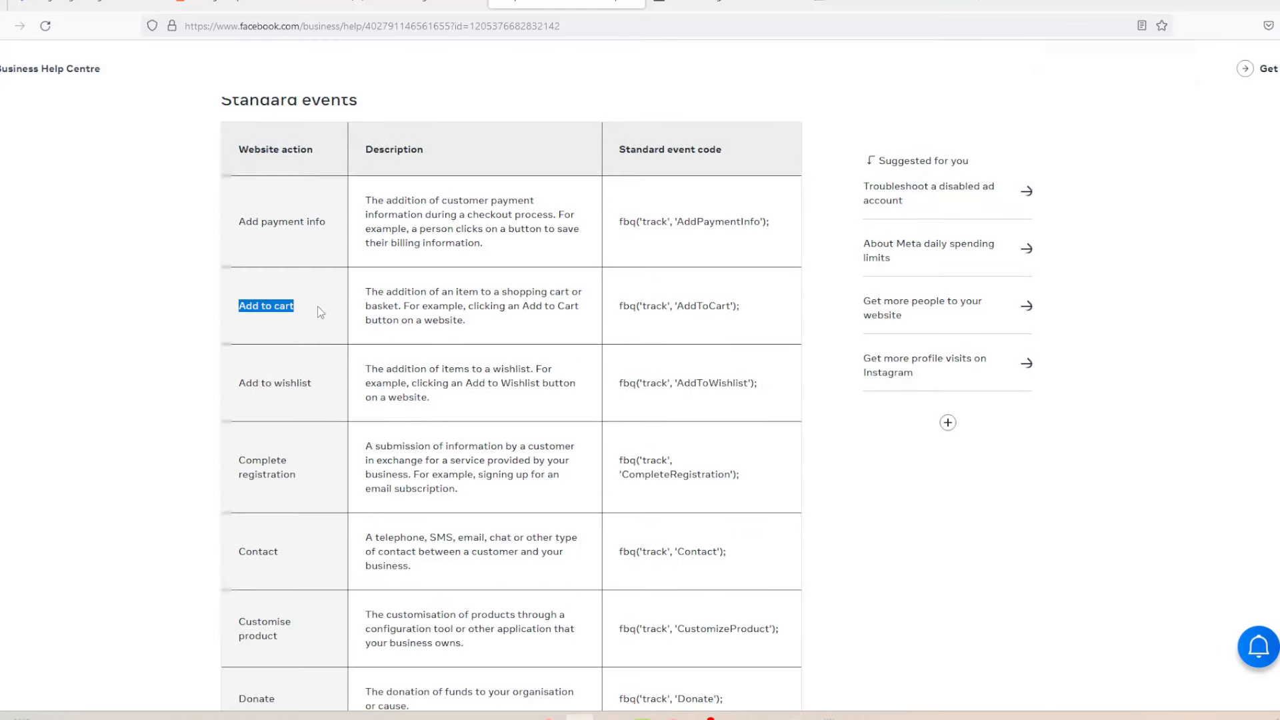
drag(234, 384, 312, 385)
drag(227, 460, 313, 497)
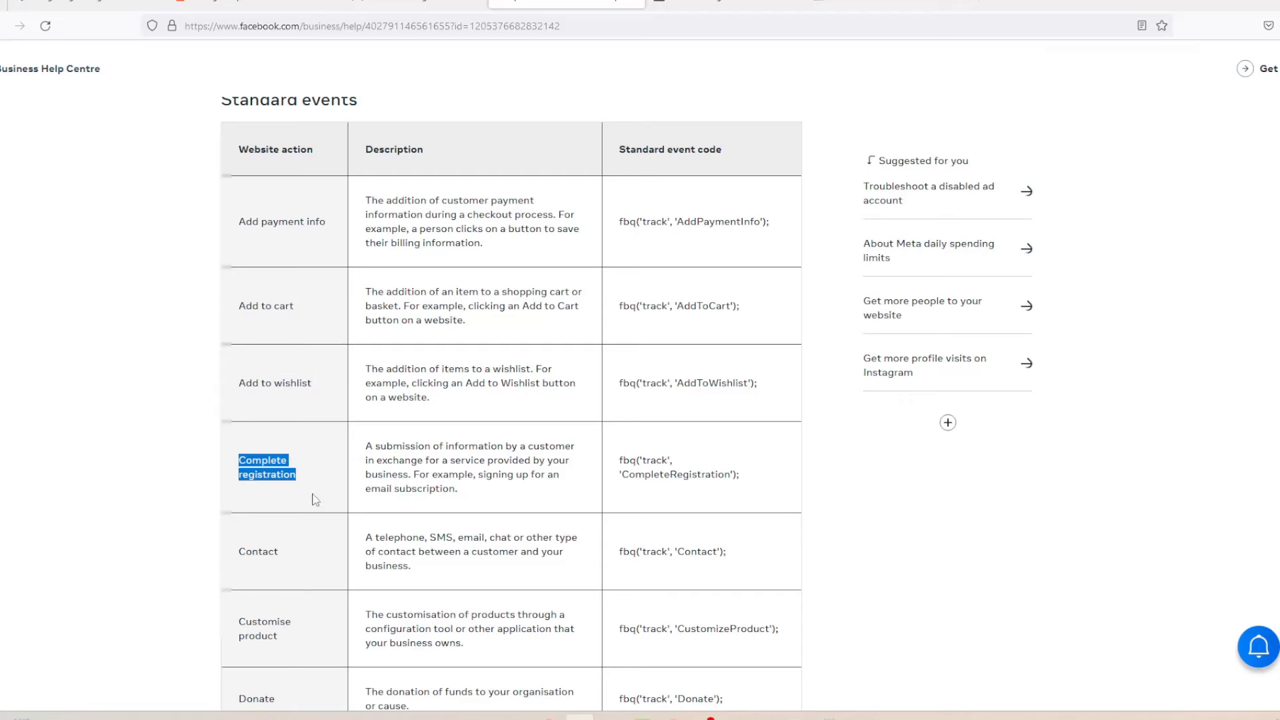
click(306, 490)
scroll(707, 452, down, 6)
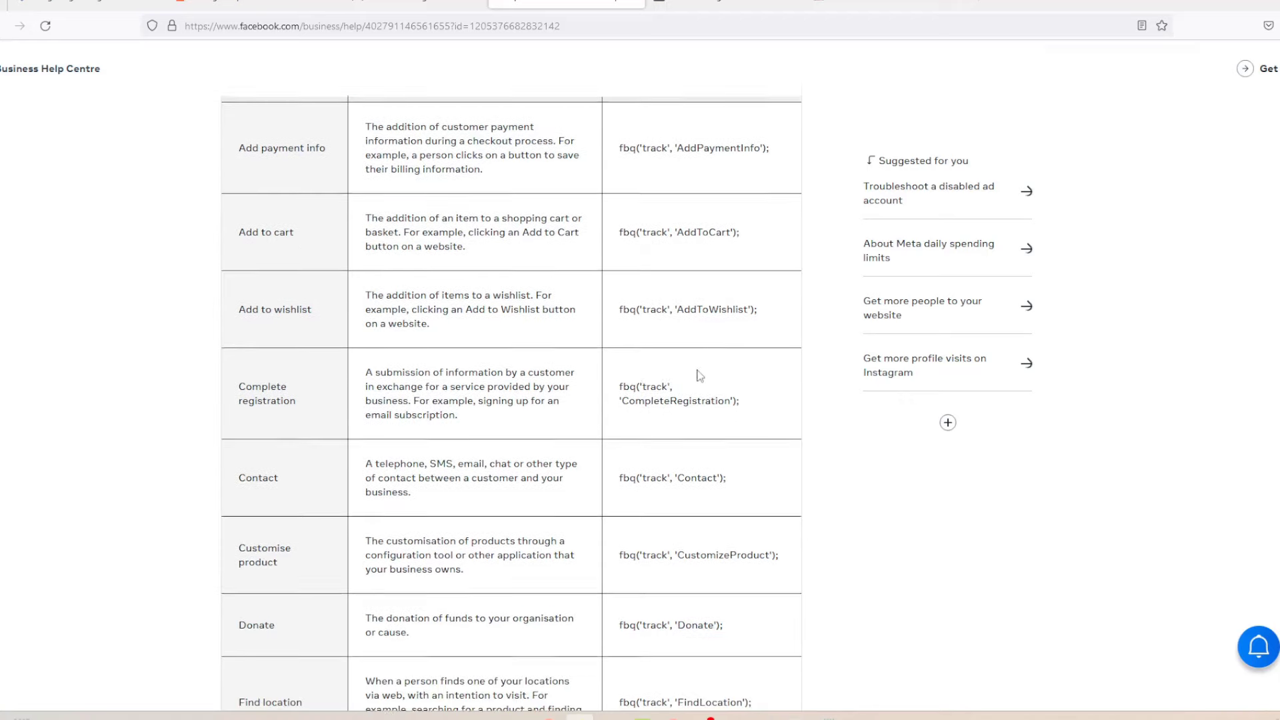
scroll(698, 374, down, 1)
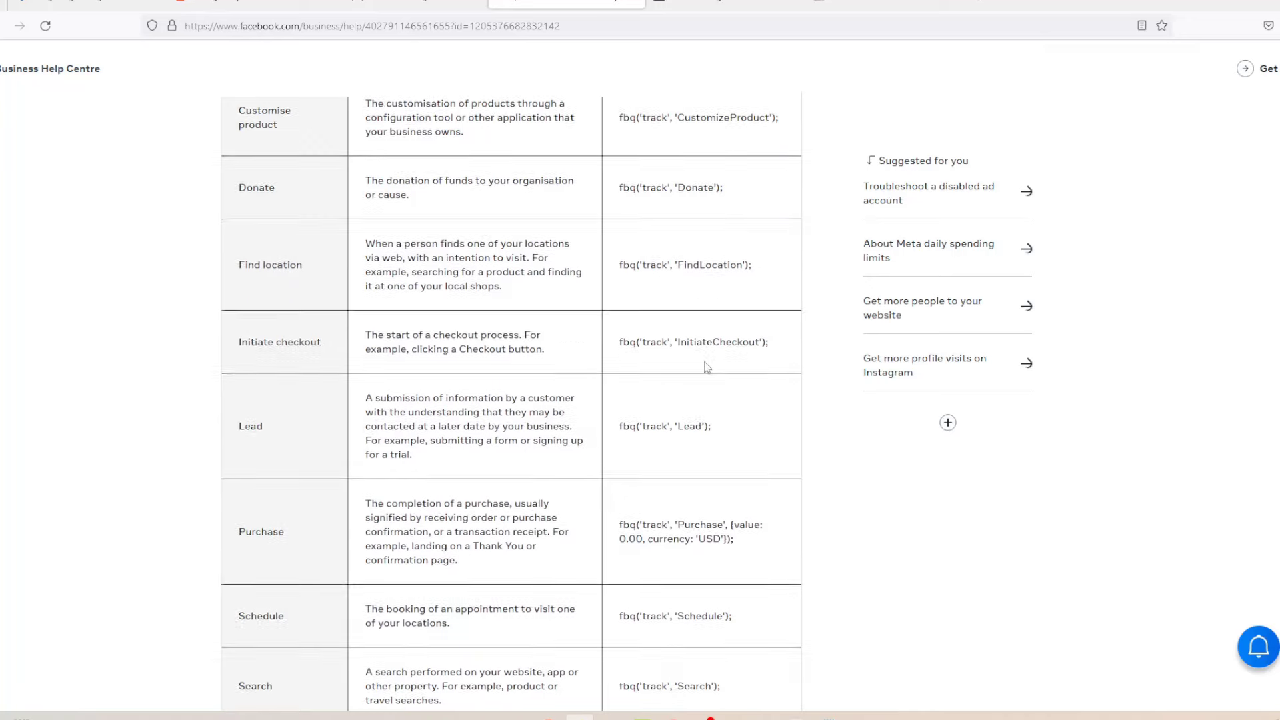
scroll(520, 255, down, 2)
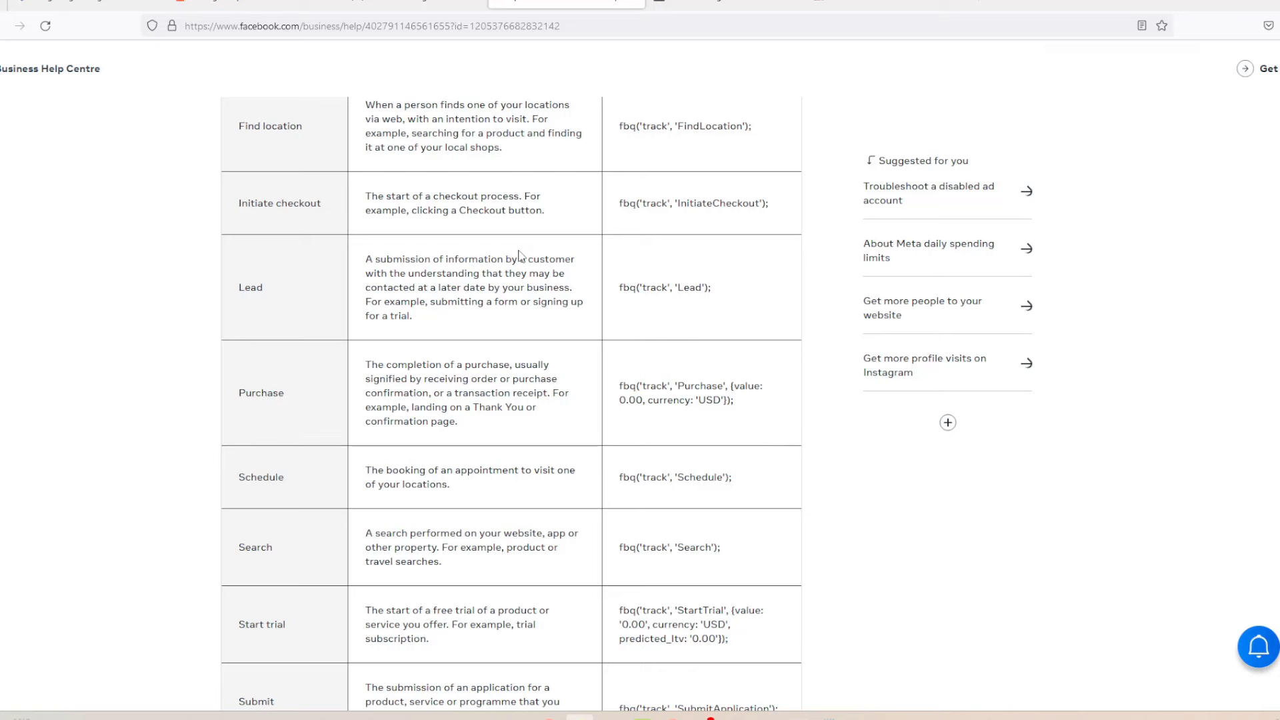
scroll(384, 329, down, 1)
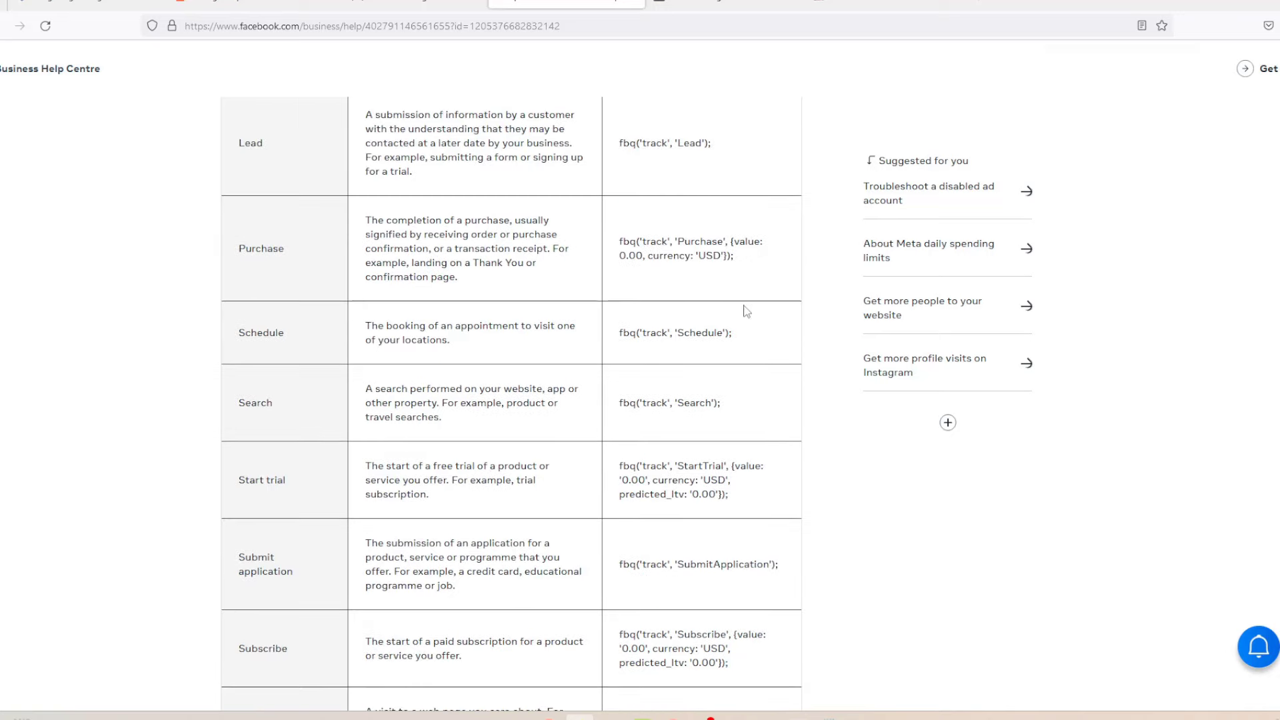
Step: Examine the Purchase action in the standard events table, including its description and fbq tracking code with value and currency
scroll(746, 309, down, 5)
scroll(575, 347, up, 1)
scroll(575, 348, up, 2)
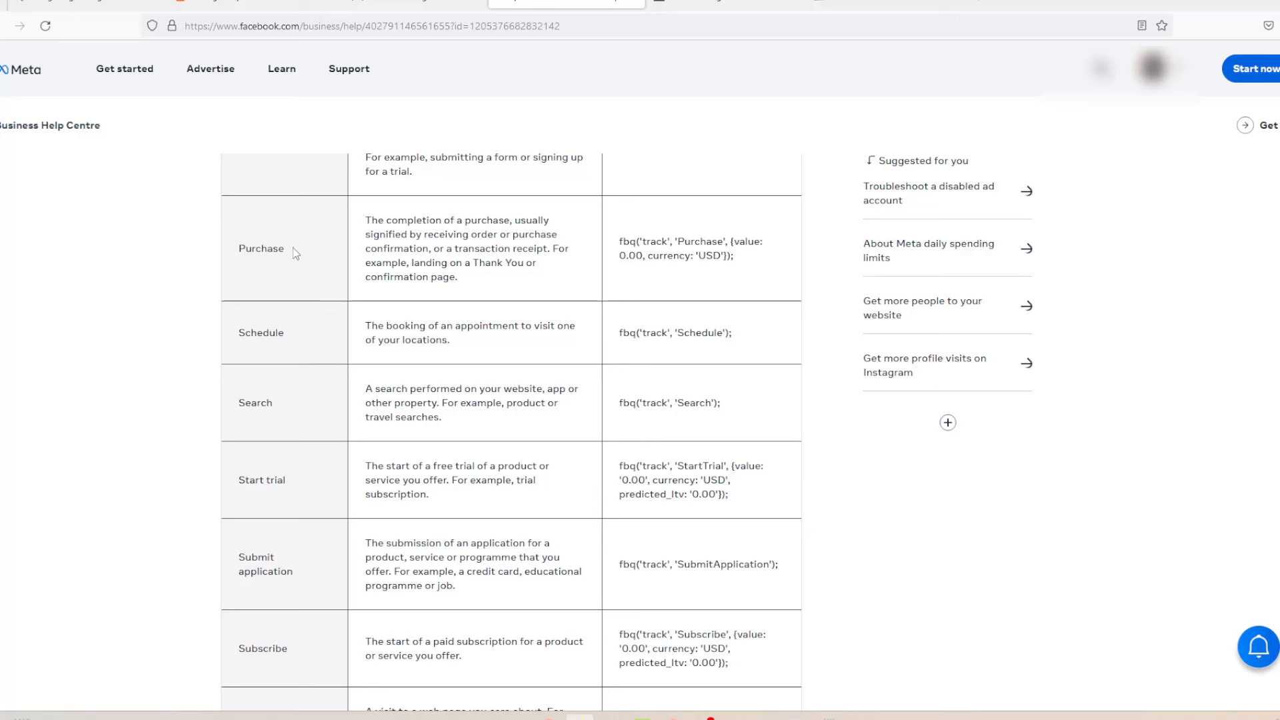
drag(293, 247, 223, 248)
click(639, 242)
double_click(640, 241)
double_click(683, 240)
drag(636, 256, 607, 256)
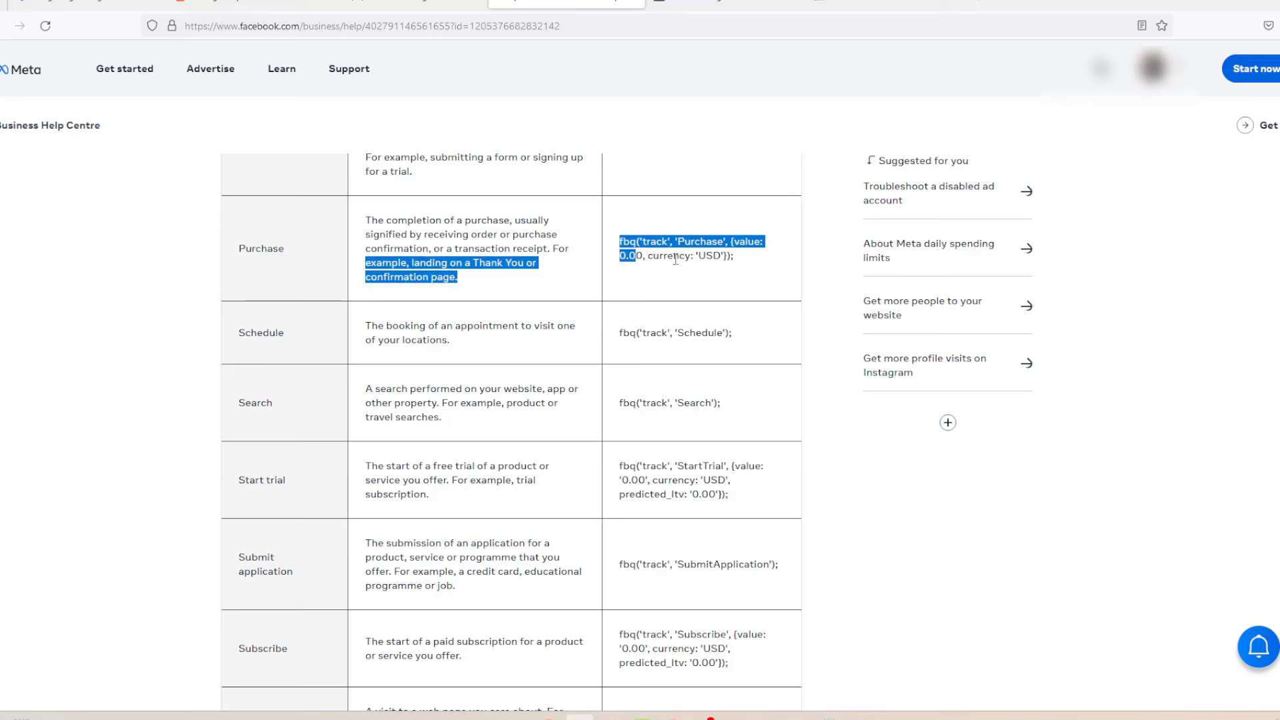
drag(731, 260, 619, 241)
click(747, 265)
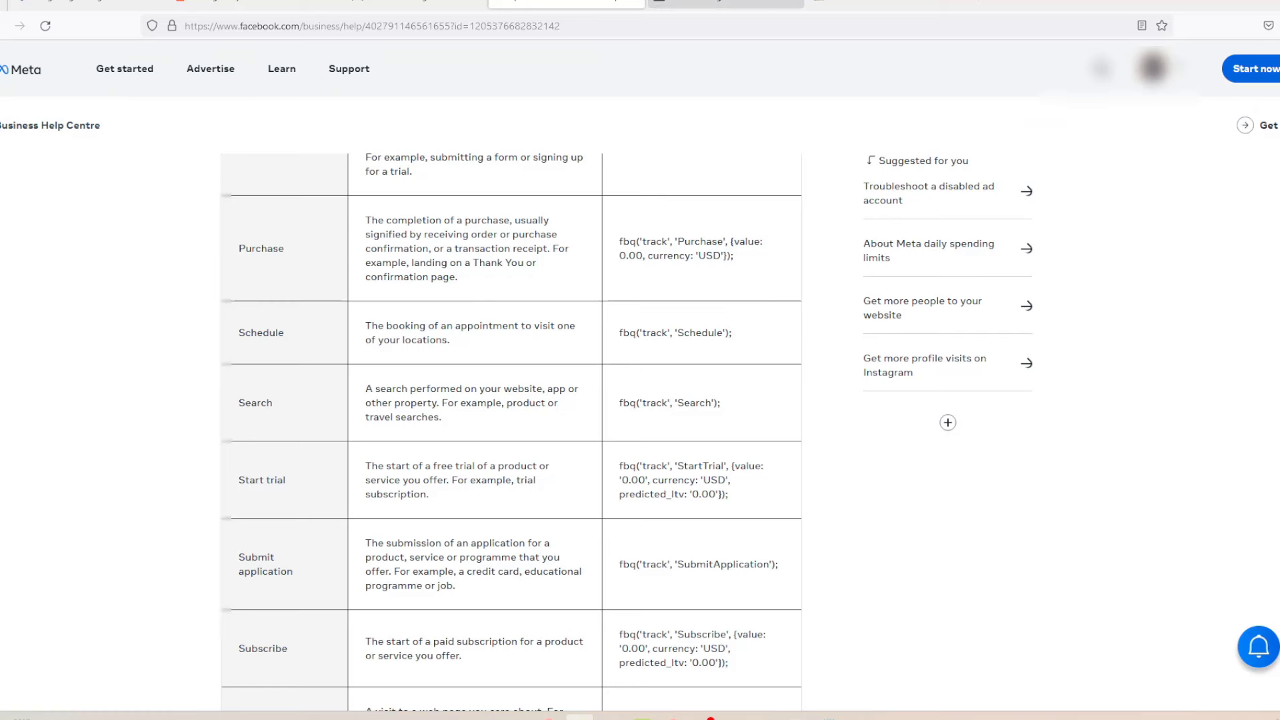
Step: Expand the received Purchase event in Events Manager's test events and compare it with the Purchase code in the help article
click(727, 4)
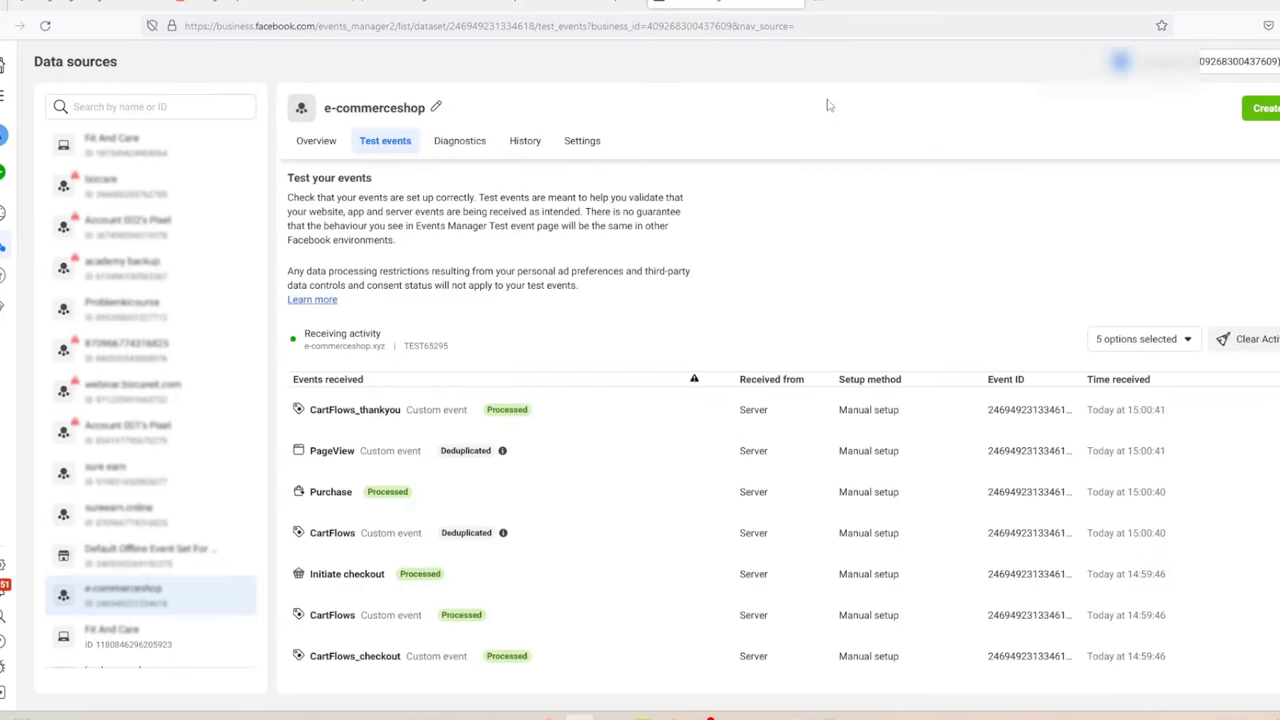
click(436, 496)
scroll(346, 513, down, 2)
scroll(580, 513, down, 3)
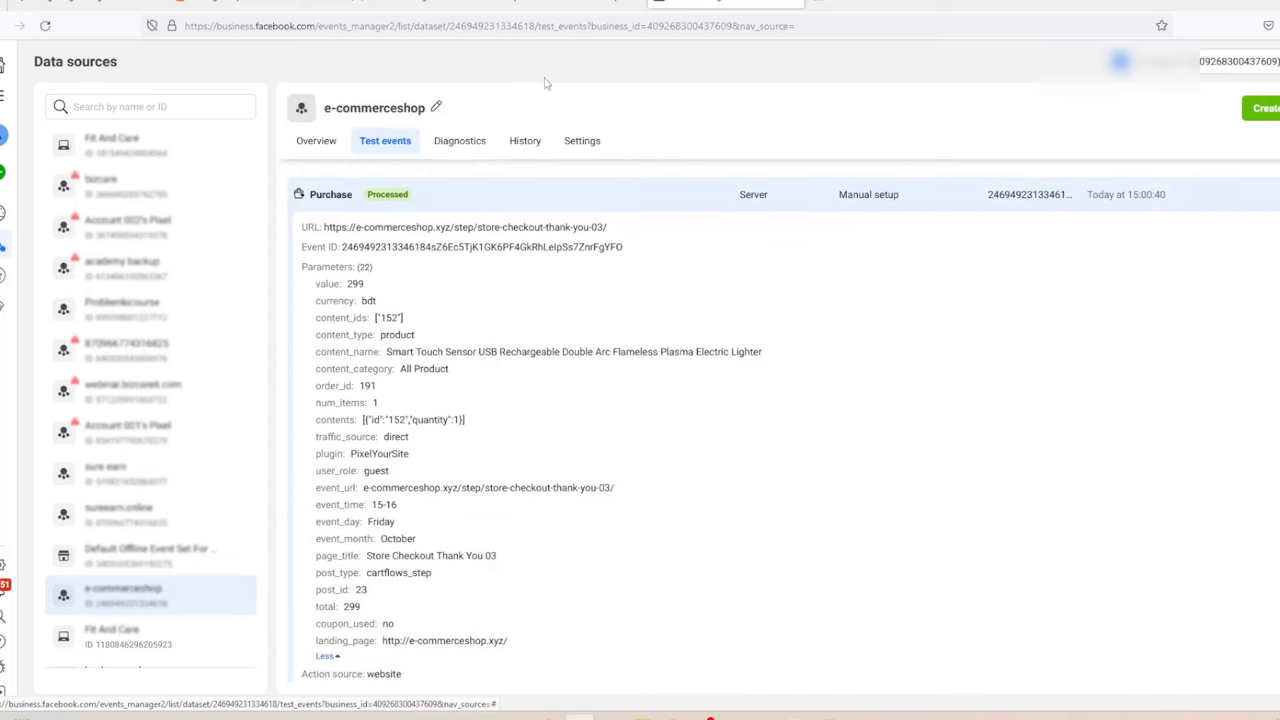
click(577, 6)
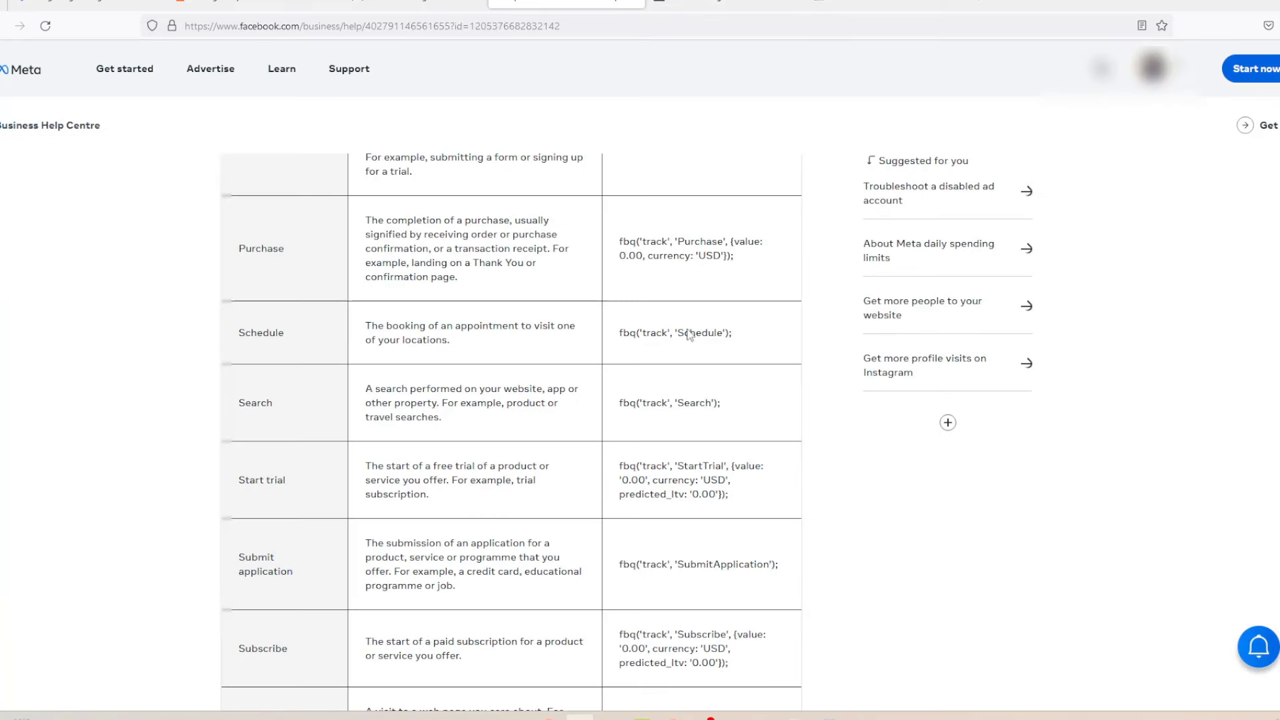
drag(678, 242, 718, 242)
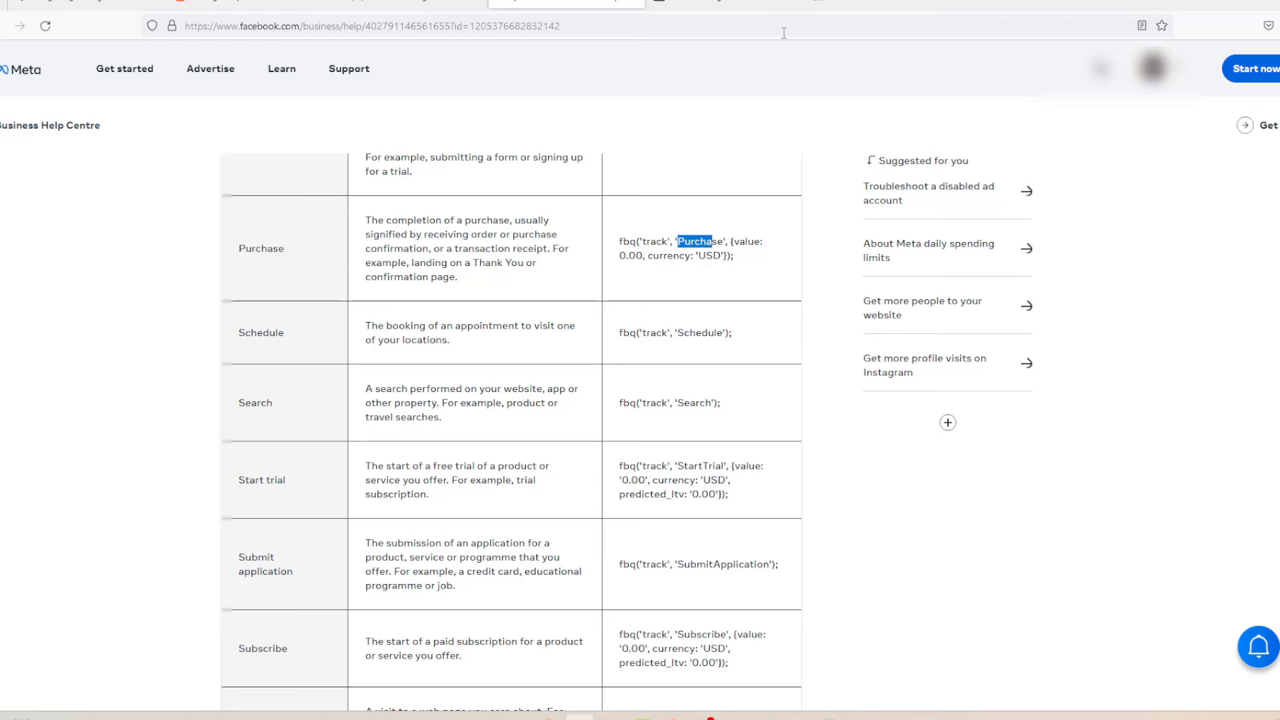
click(784, 4)
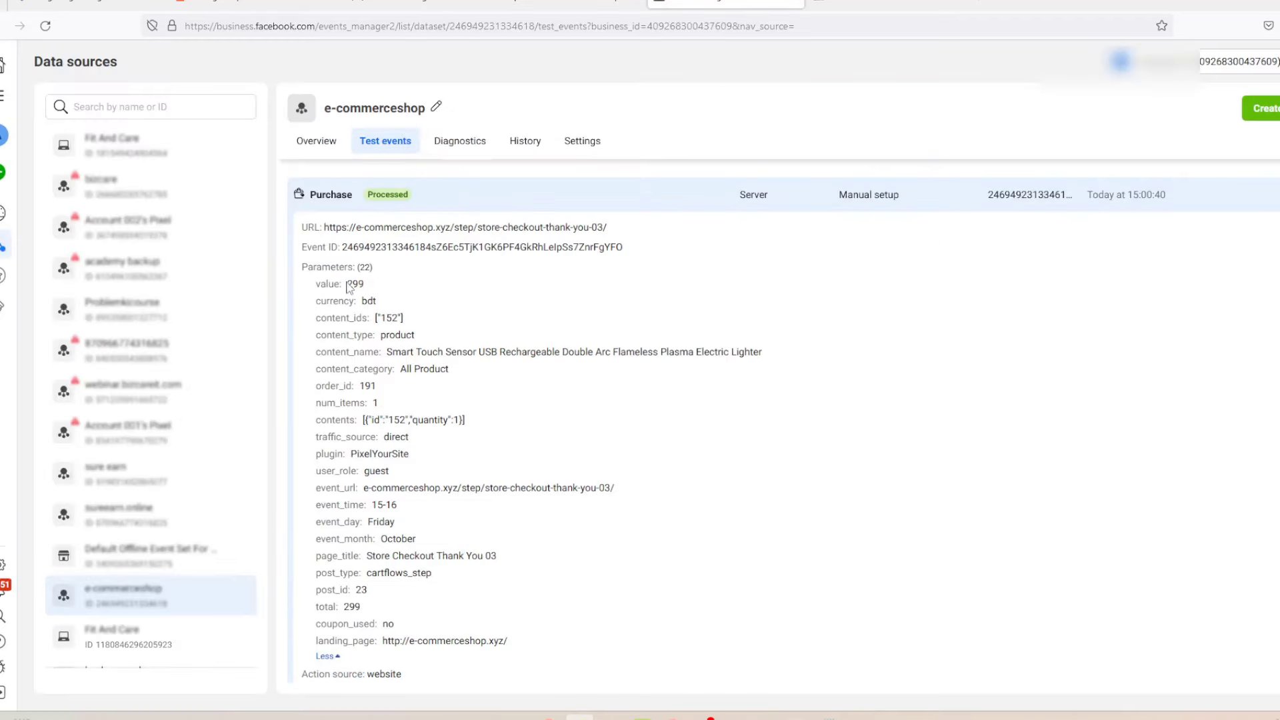
Step: Compare the Purchase event's value with the order total on the thank-you page, then review its currency, content, order and user role parameters
click(856, 4)
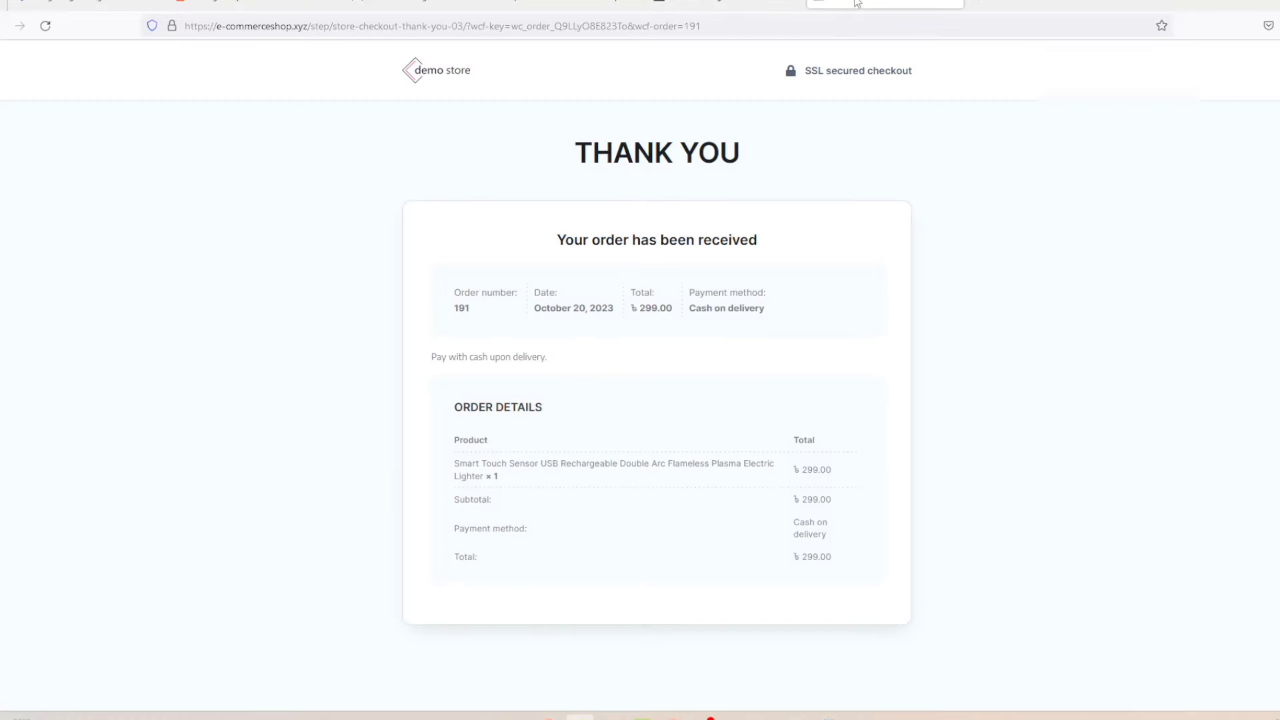
click(700, 4)
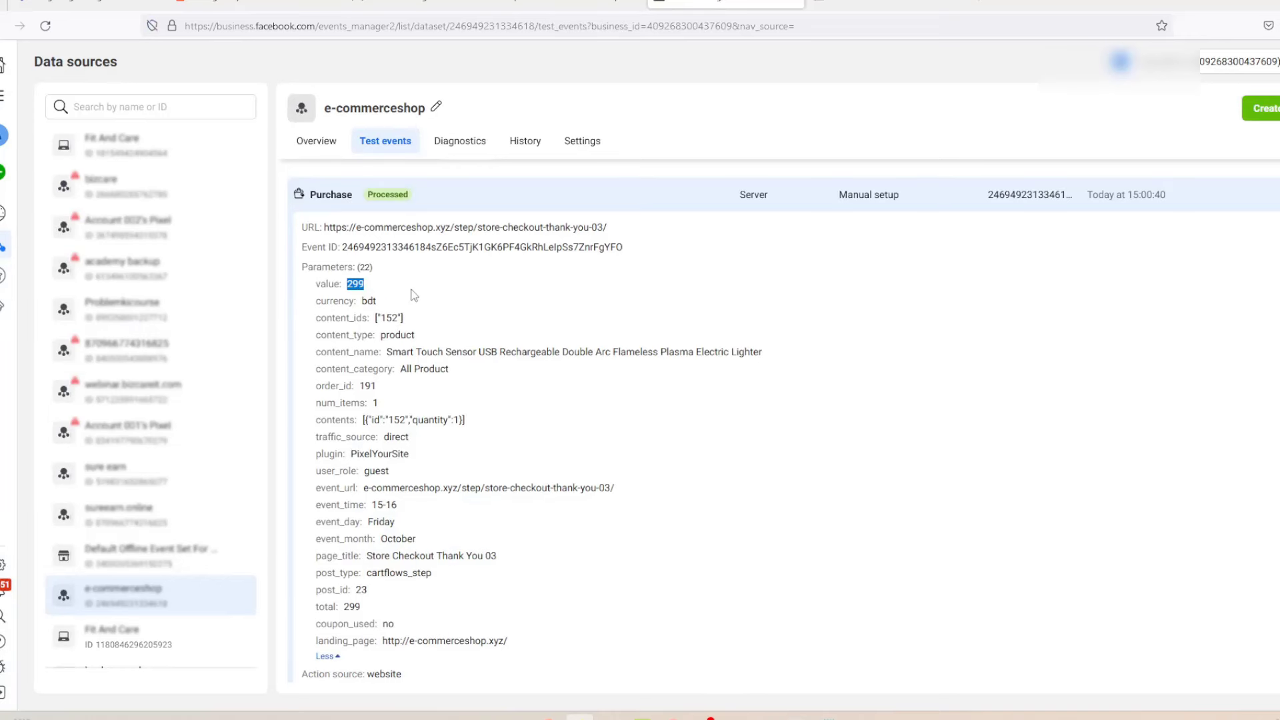
click(361, 308)
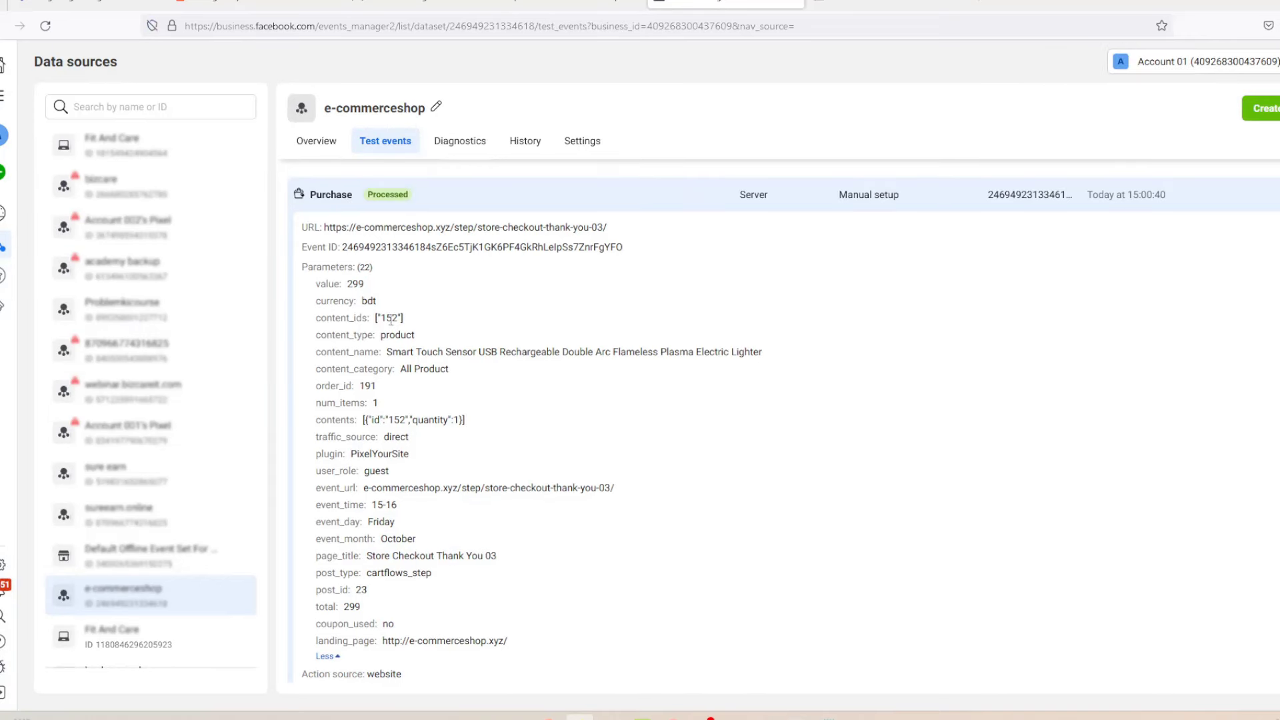
drag(381, 337, 426, 340)
drag(322, 352, 793, 359)
drag(401, 368, 450, 373)
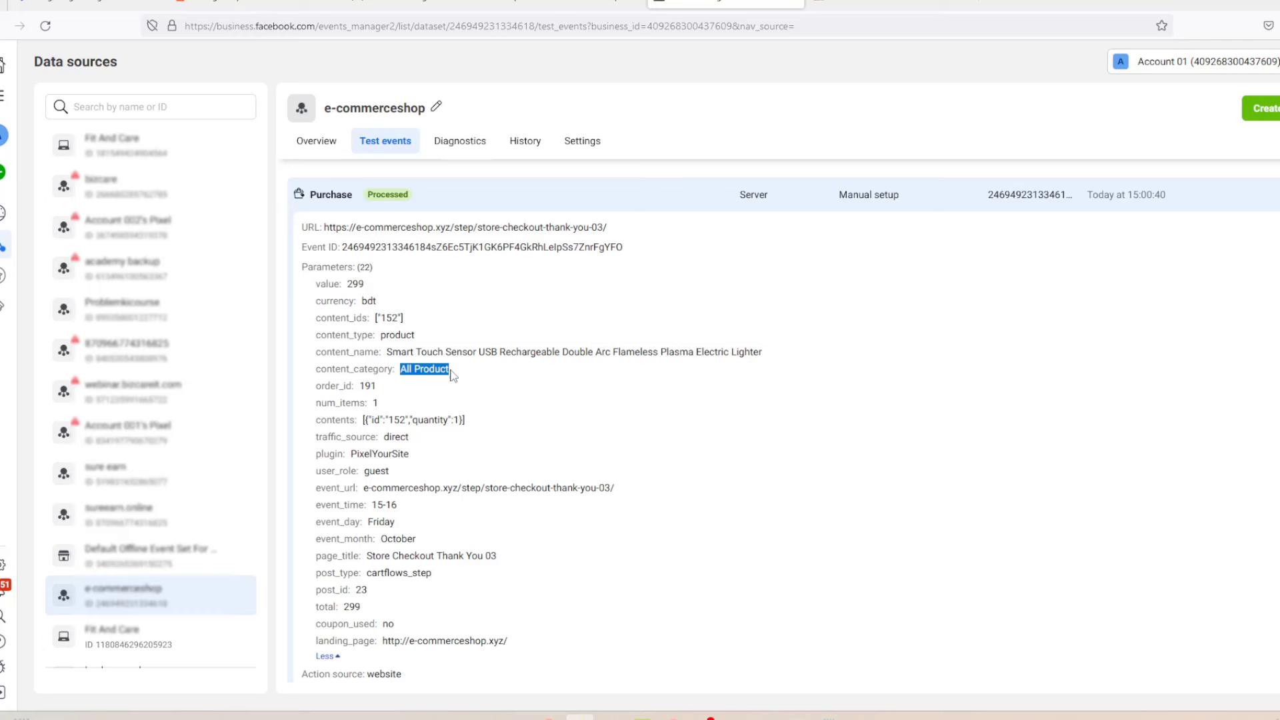
double_click(367, 386)
drag(371, 403, 397, 481)
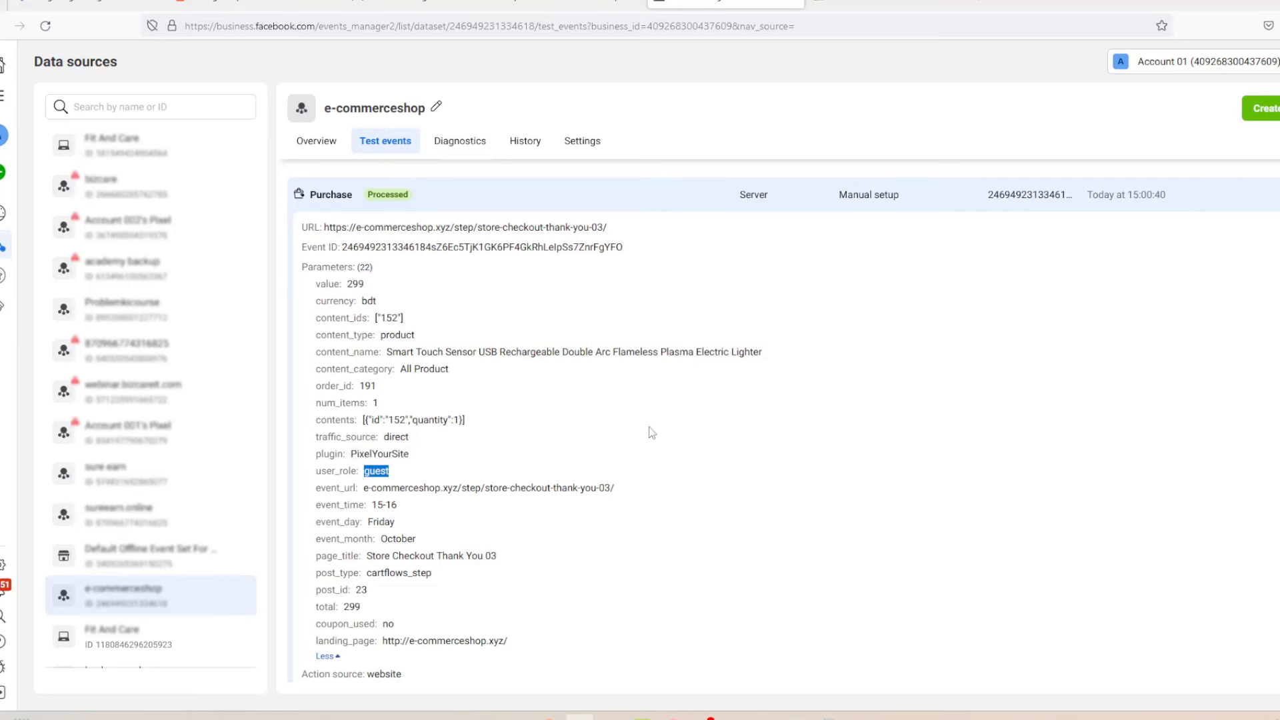
Step: Revisit the thank-you page, then review the Purchase event's URL, time, day, month and page title parameters
click(866, 4)
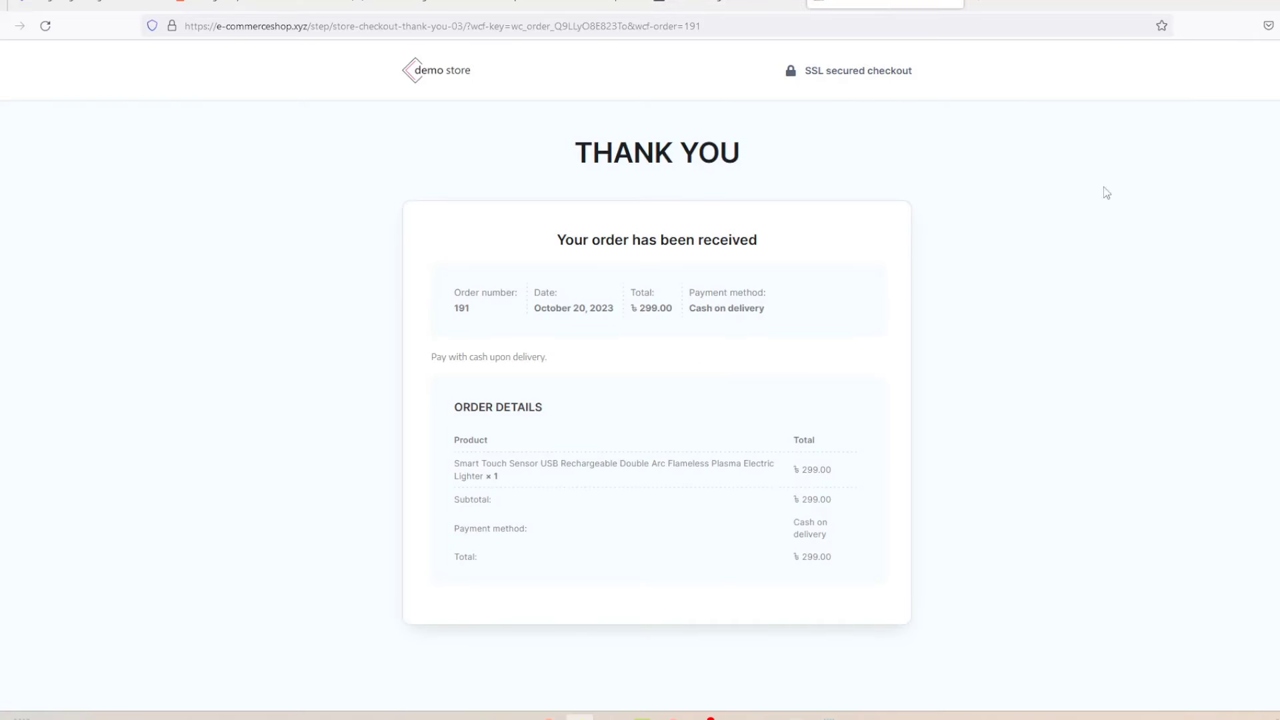
click(693, 6)
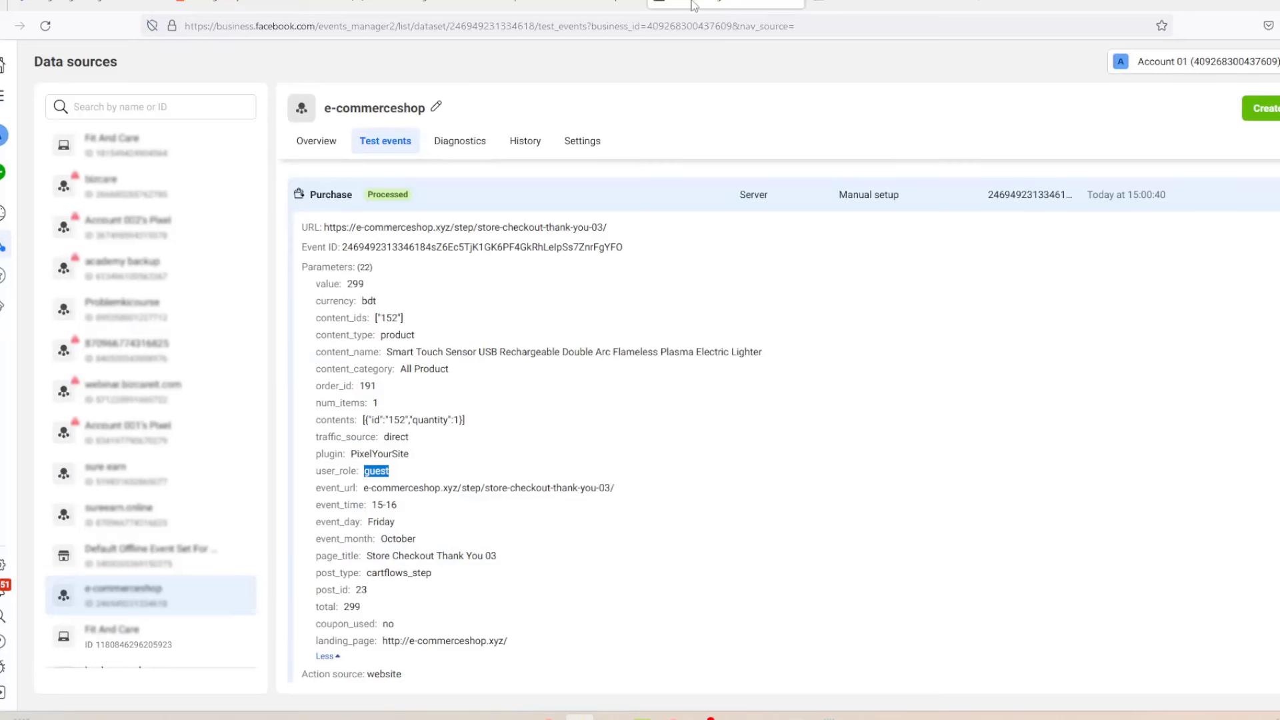
click(365, 480)
drag(365, 488, 494, 488)
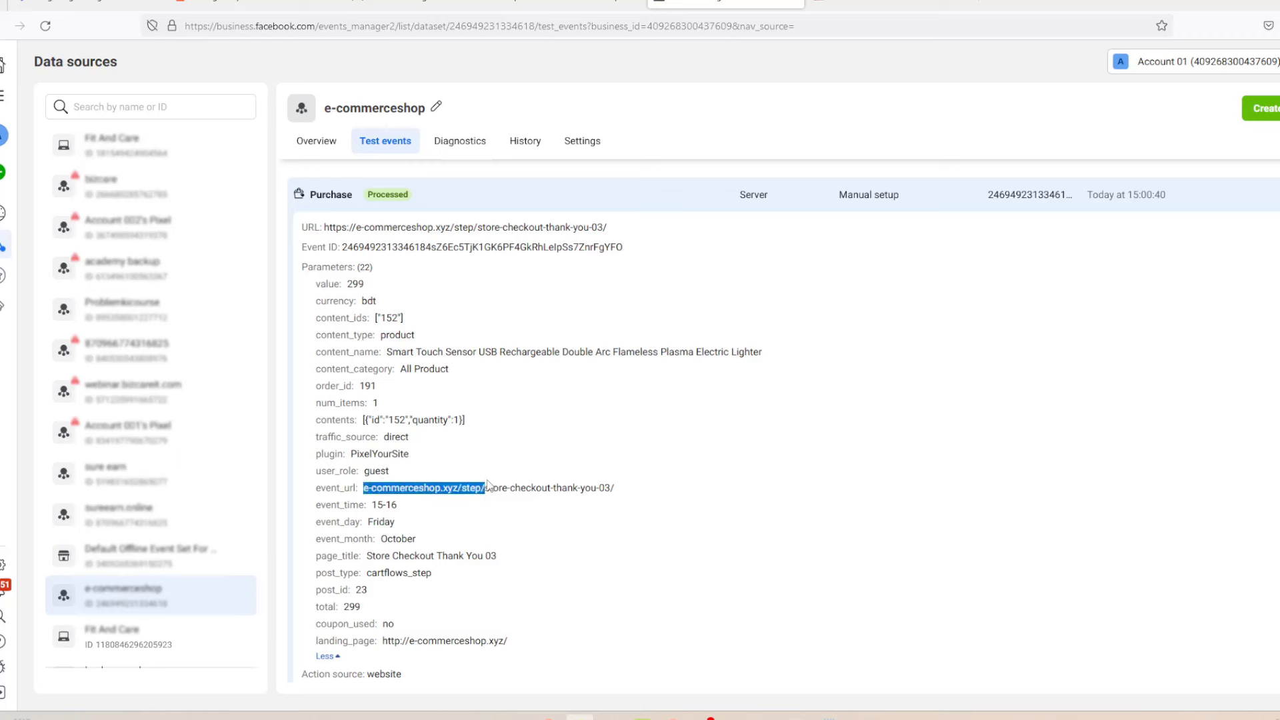
click(419, 510)
double_click(368, 527)
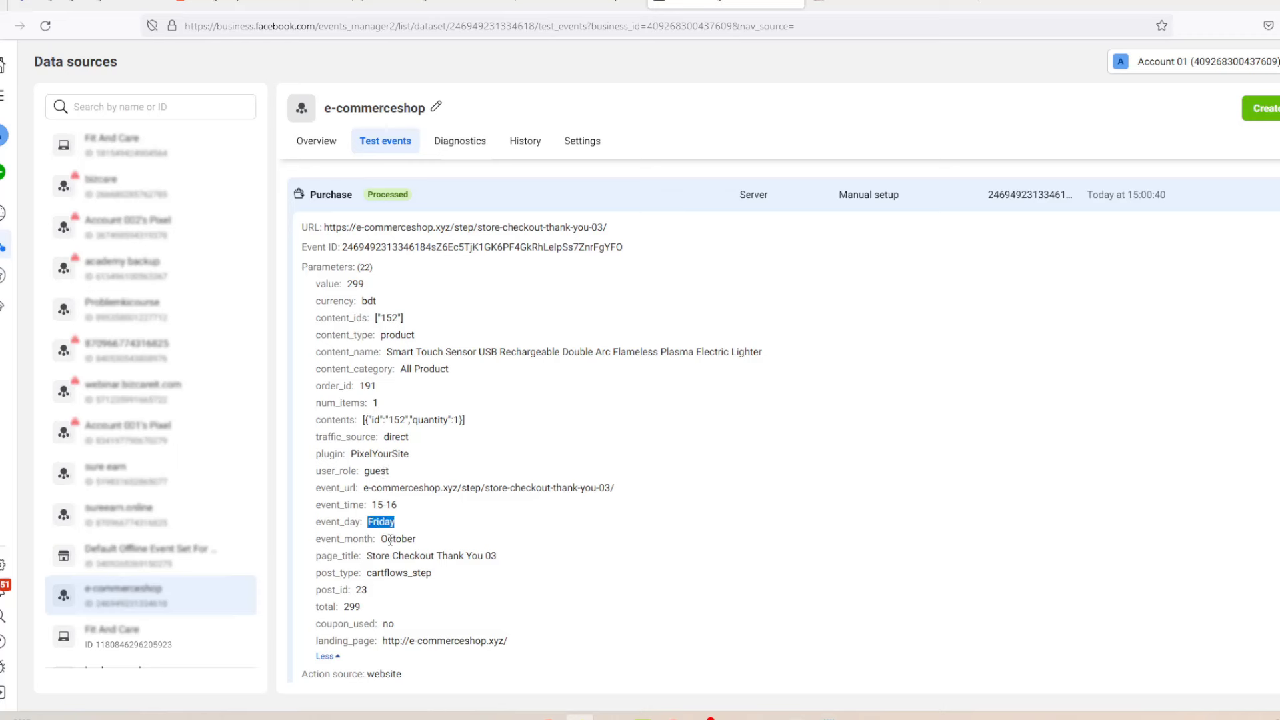
drag(381, 539, 485, 559)
click(369, 558)
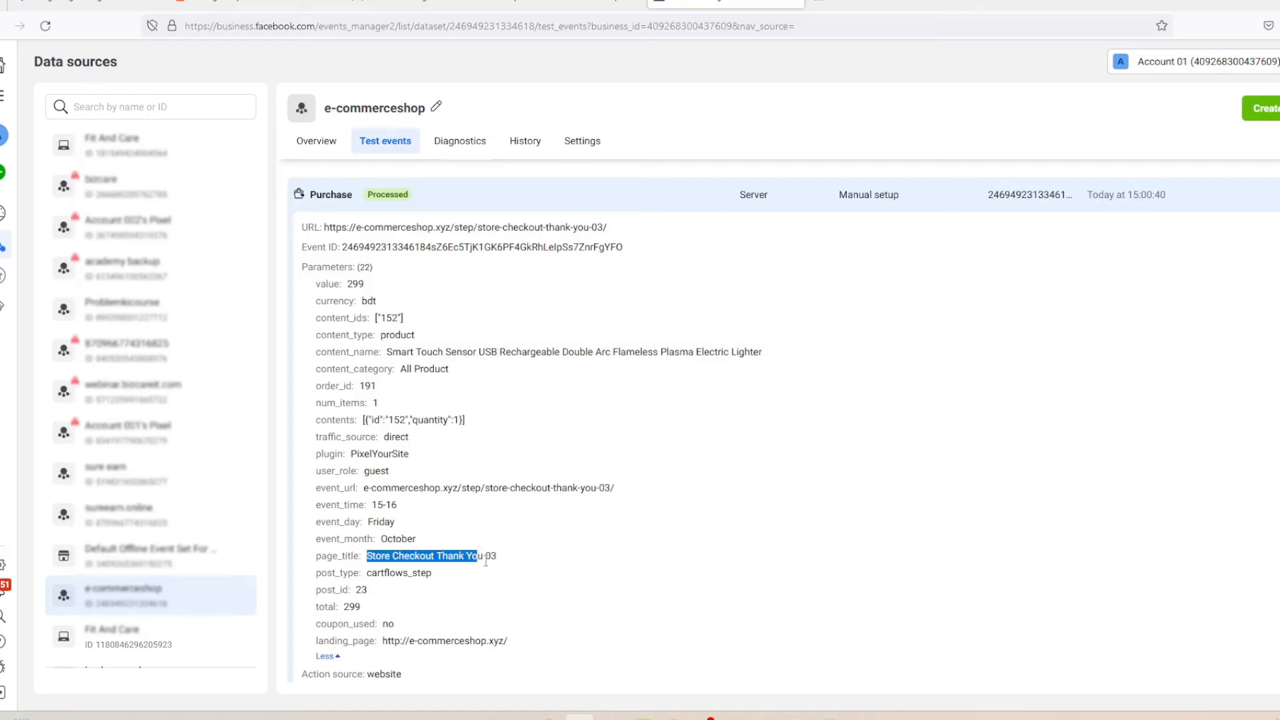
click(545, 572)
Step: Check the thank-you page against the Purchase event's post type, remaining parameters and action source, then collapse the event's details
click(914, 5)
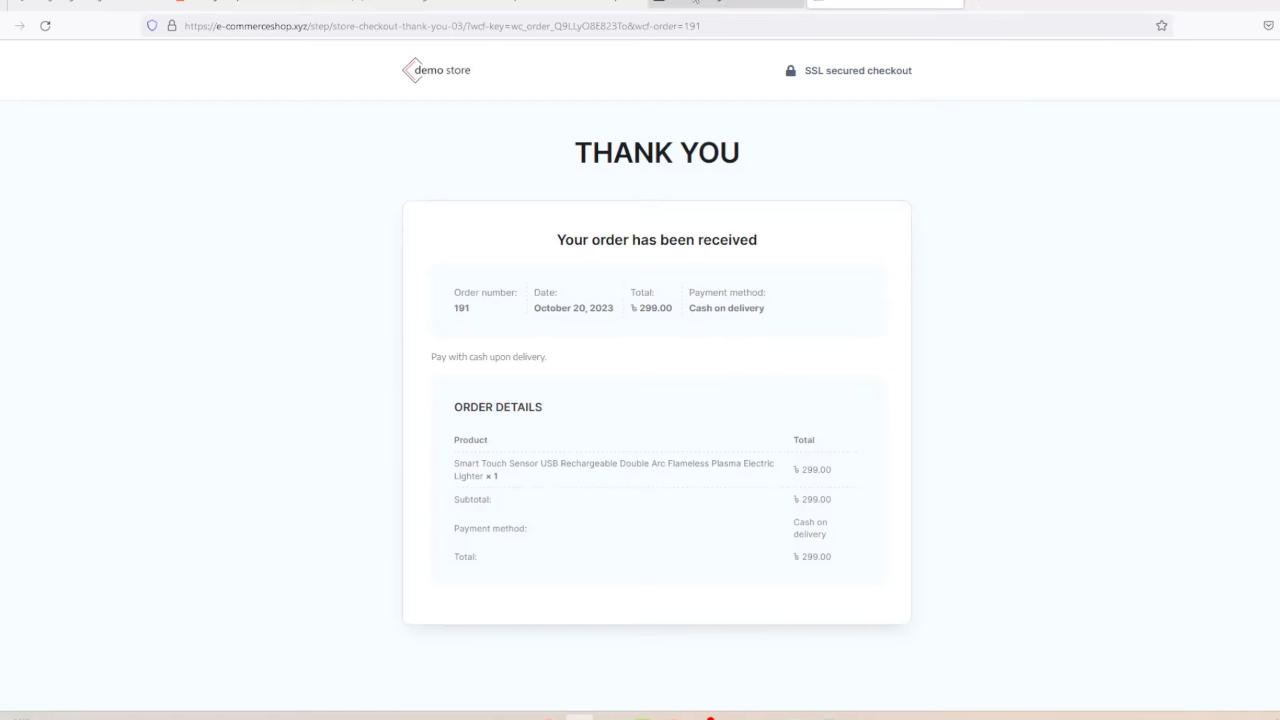
click(726, 3)
scroll(460, 504, down, 1)
drag(364, 526, 365, 513)
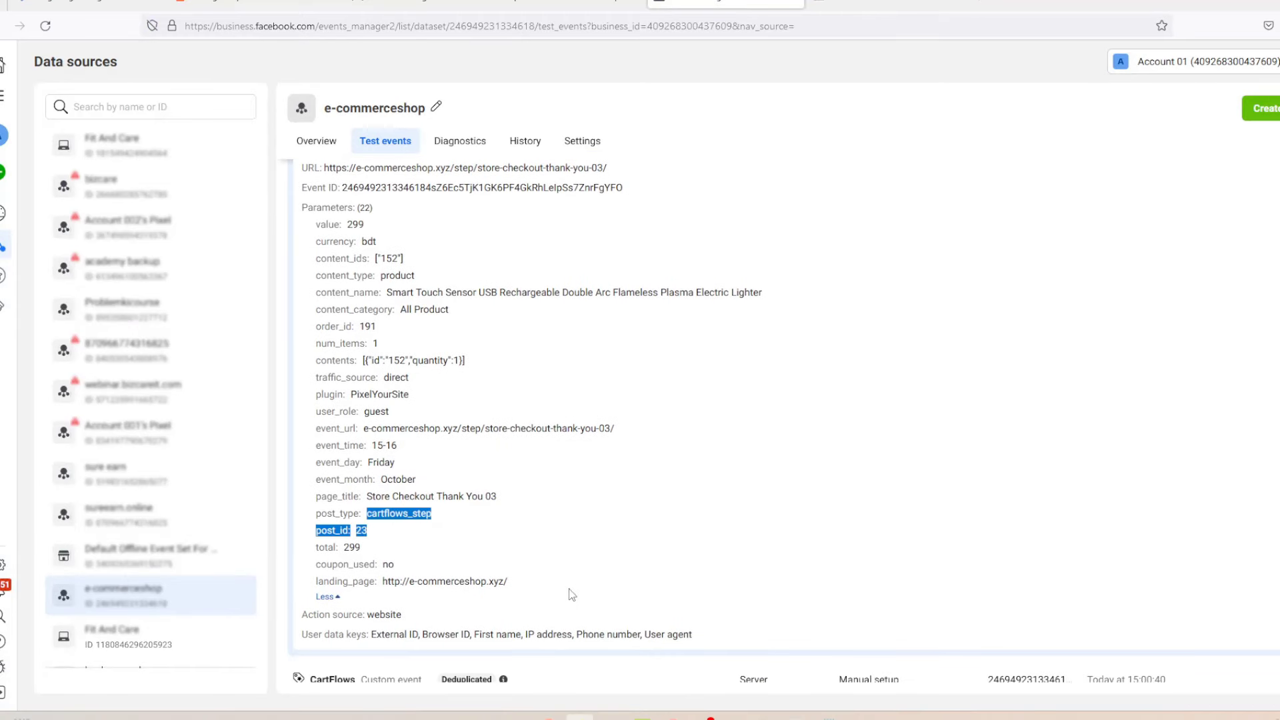
drag(571, 591, 363, 360)
click(777, 500)
scroll(777, 500, down, 2)
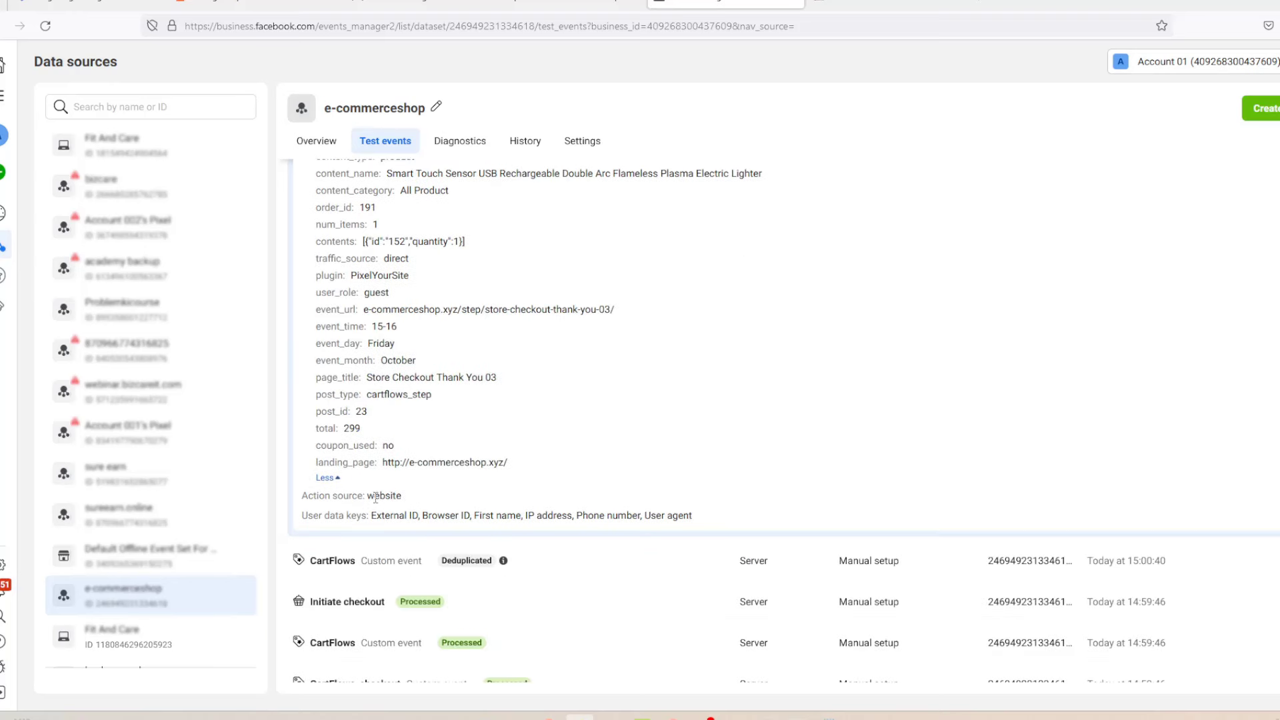
drag(311, 497, 416, 501)
click(548, 481)
scroll(573, 471, up, 2)
click(460, 200)
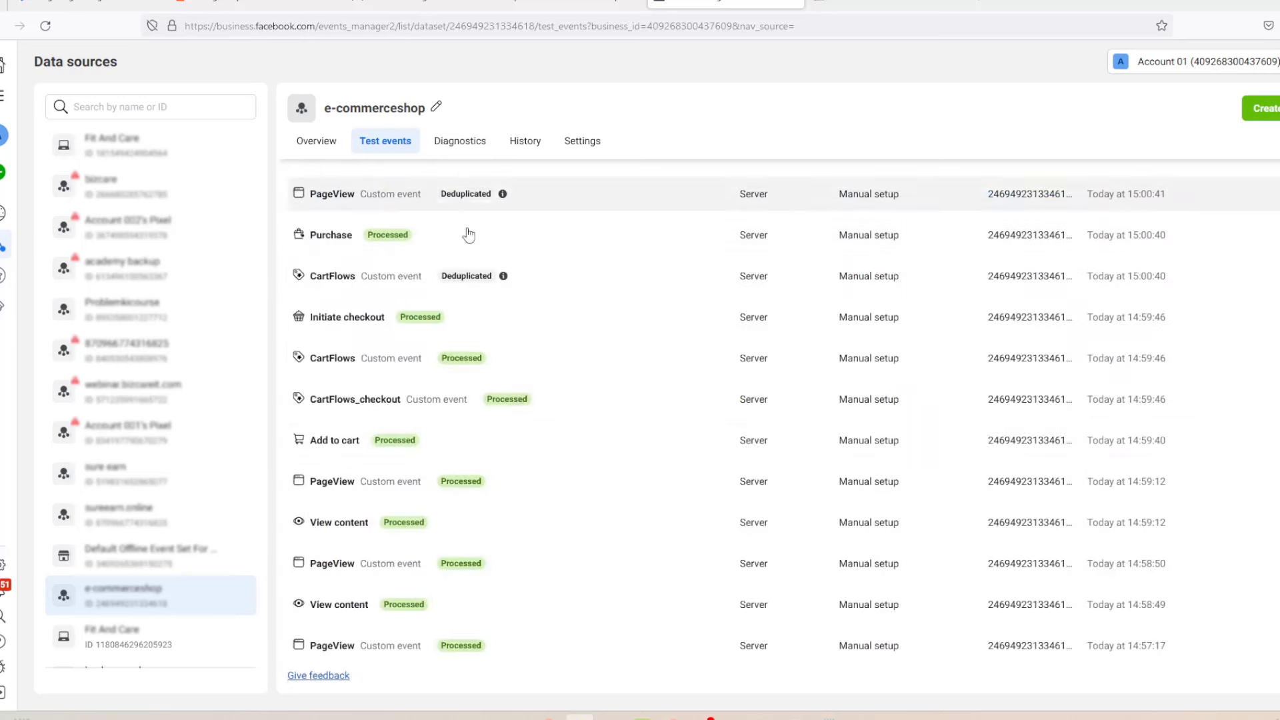
Step: Expand the Initiate checkout event in the received events list and inspect its full set of parameters
scroll(765, 522, up, 5)
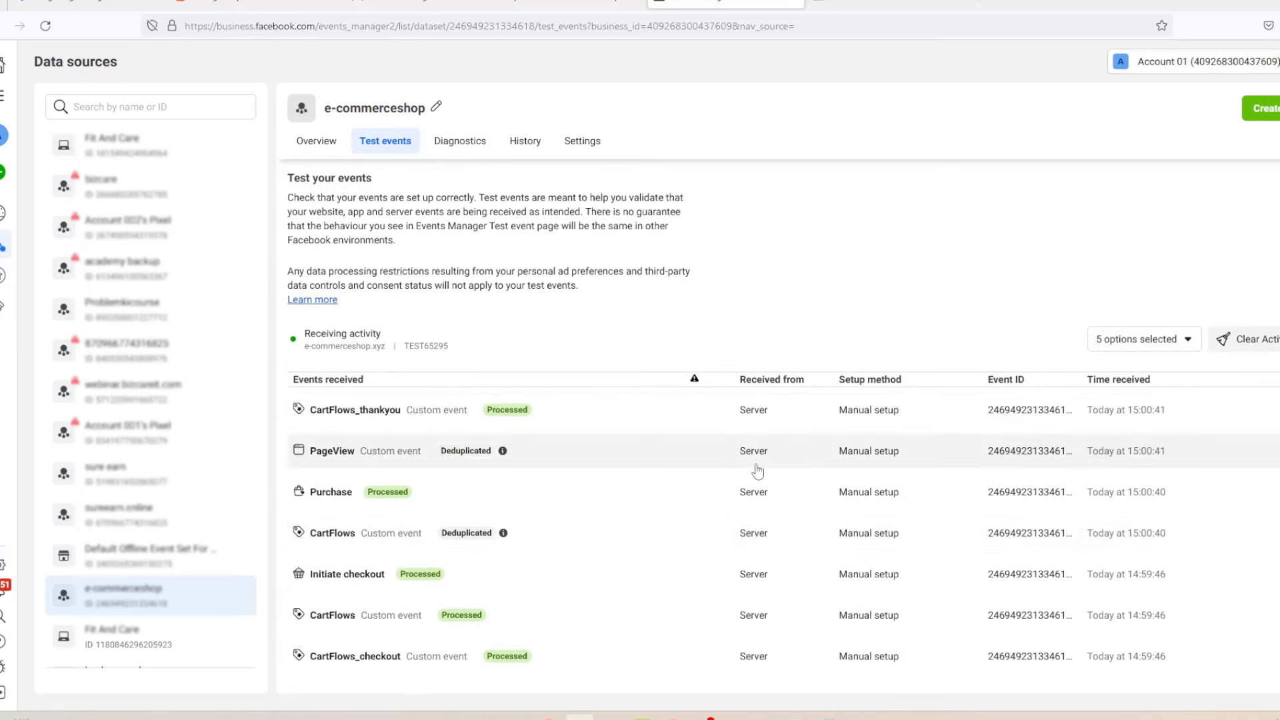
scroll(467, 443, down, 2)
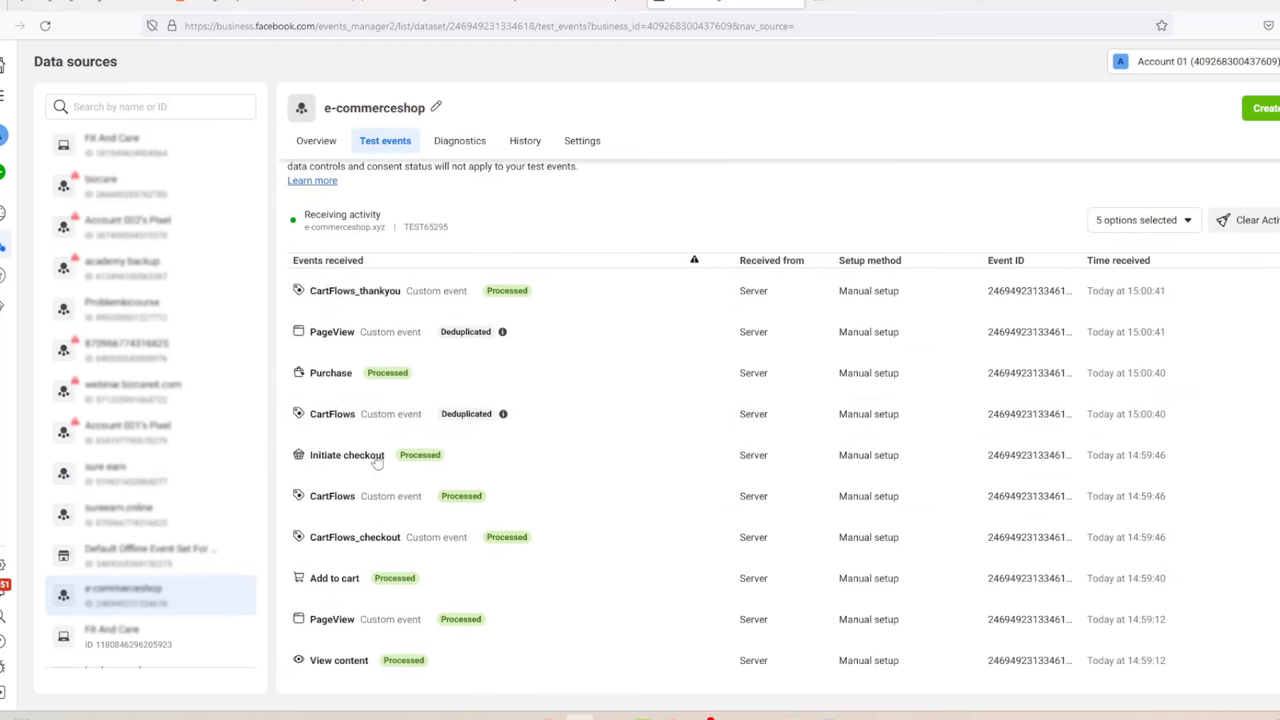
click(442, 463)
click(326, 593)
scroll(329, 594, down, 2)
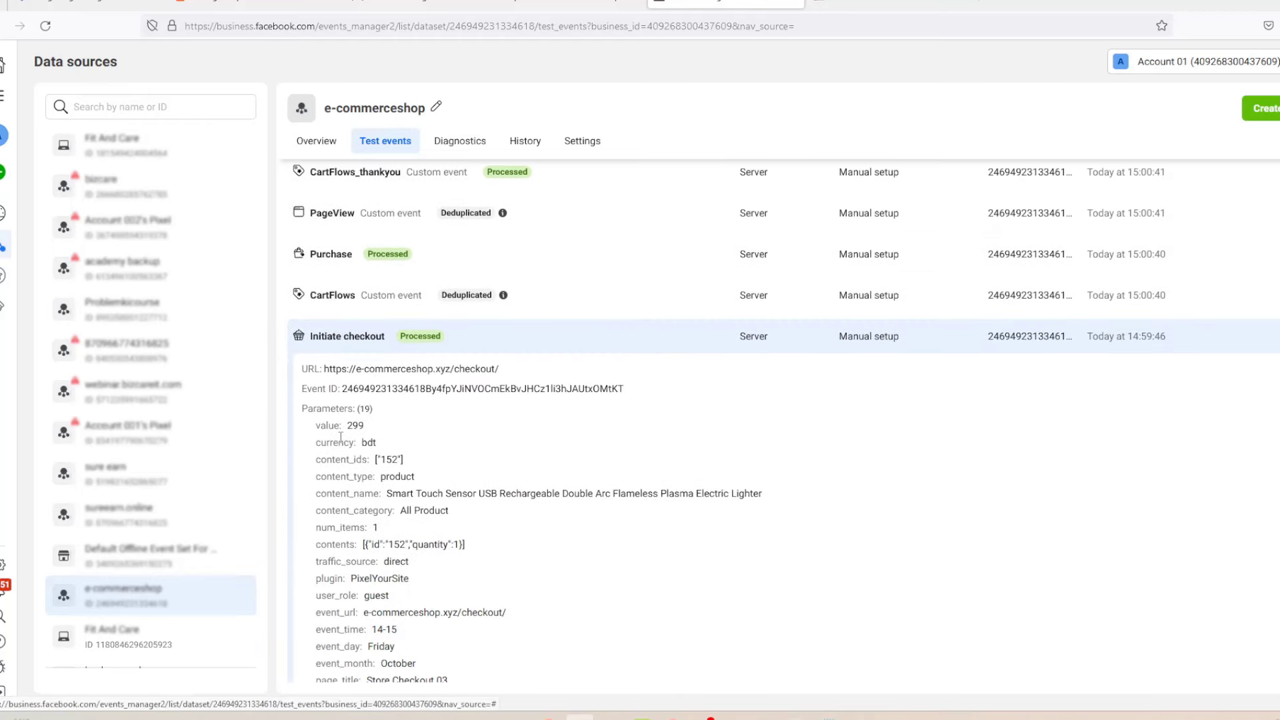
drag(347, 426, 462, 540)
scroll(462, 540, down, 3)
drag(334, 311, 414, 464)
scroll(372, 523, down, 3)
Step: View the details of the CartFlows custom event below Initiate checkout, then collapse both events
click(353, 472)
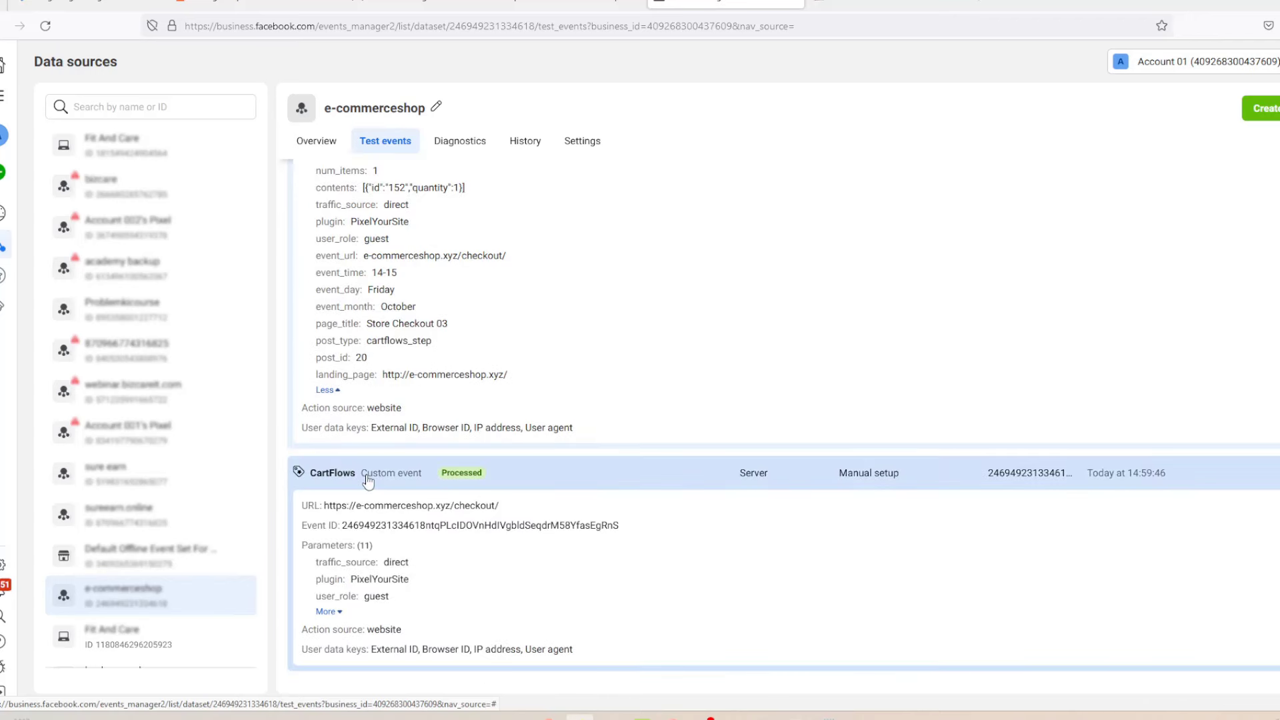
click(344, 471)
scroll(426, 180, up, 3)
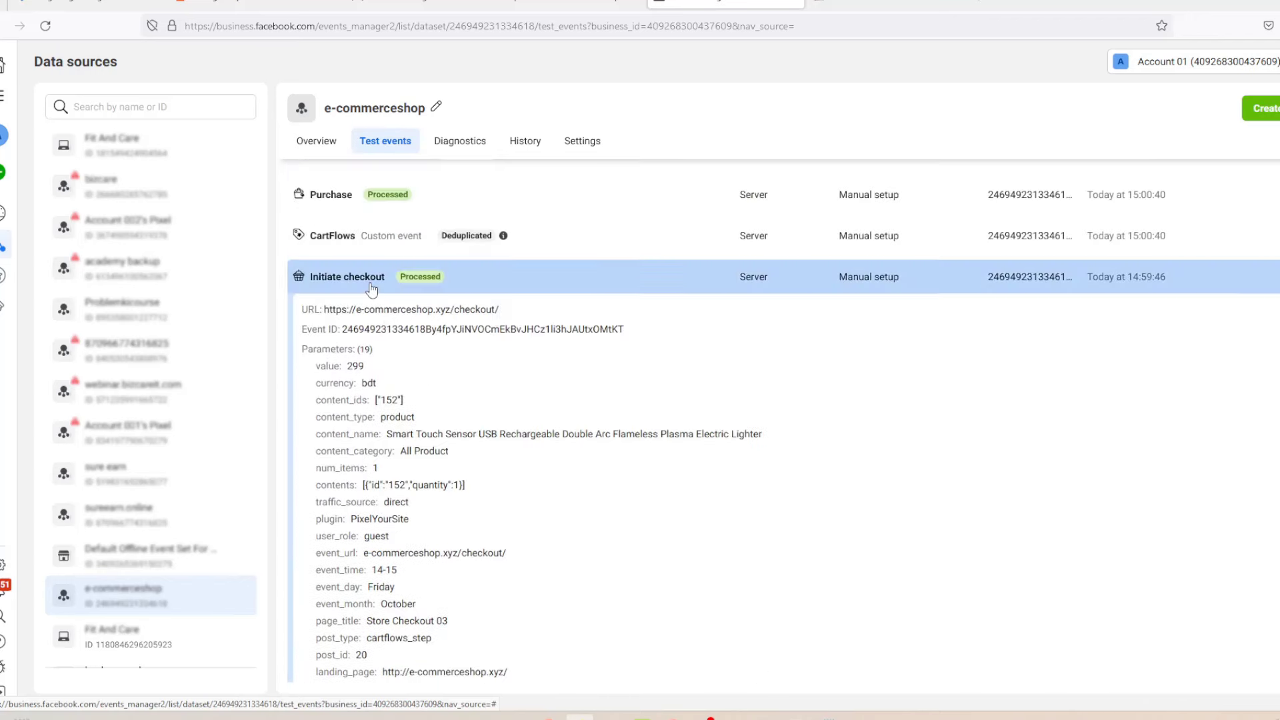
click(371, 280)
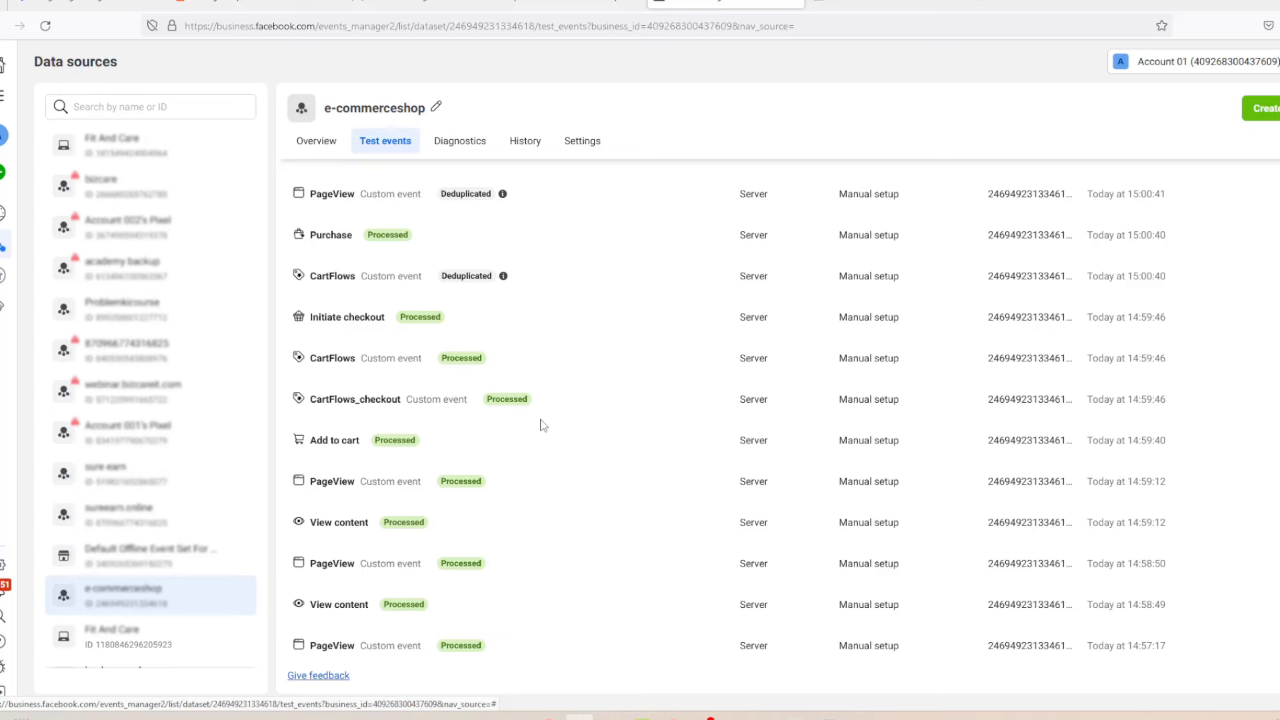
Step: Read the Deduplicated explanation on the latest PageView event, then view and collapse that event's details
scroll(543, 425, up, 4)
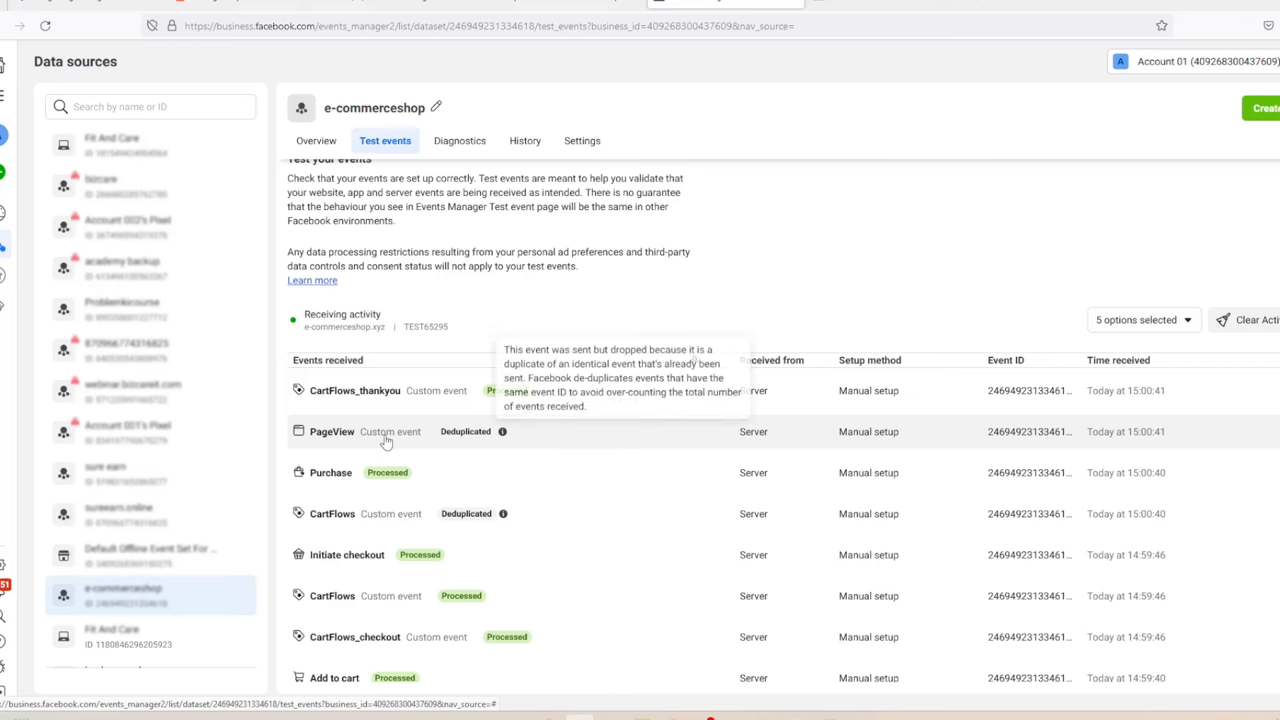
click(460, 441)
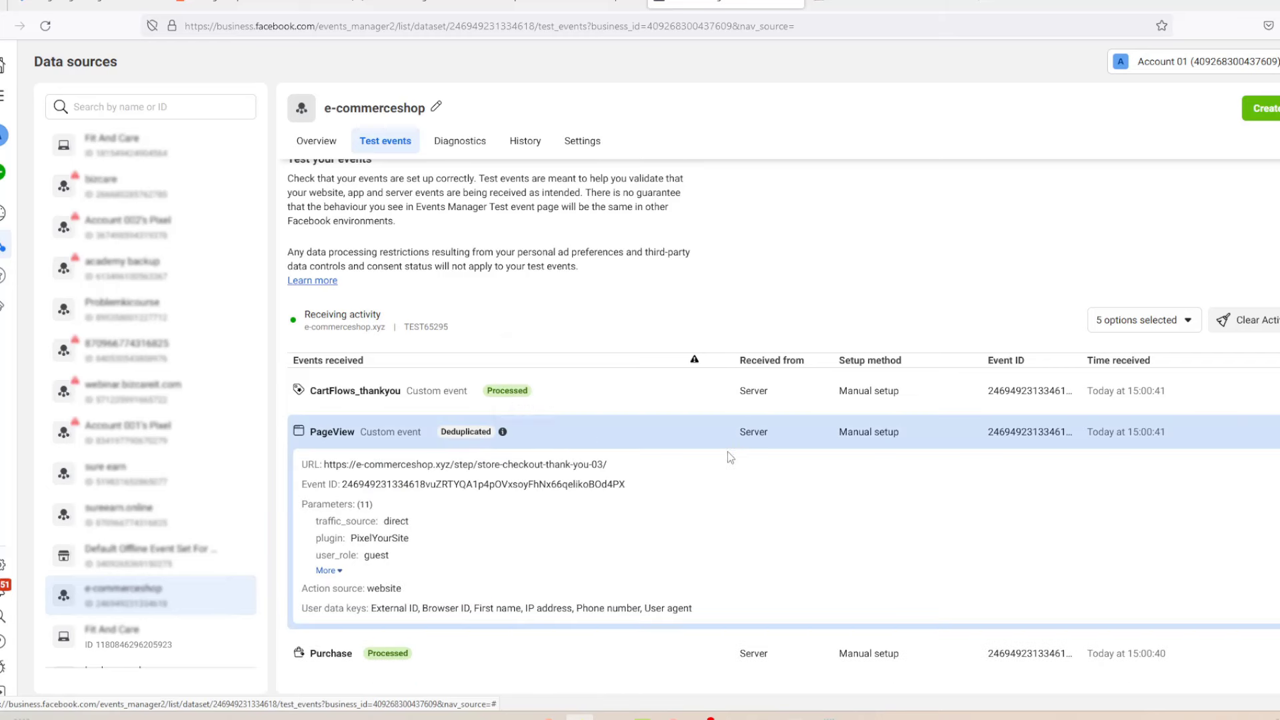
click(464, 442)
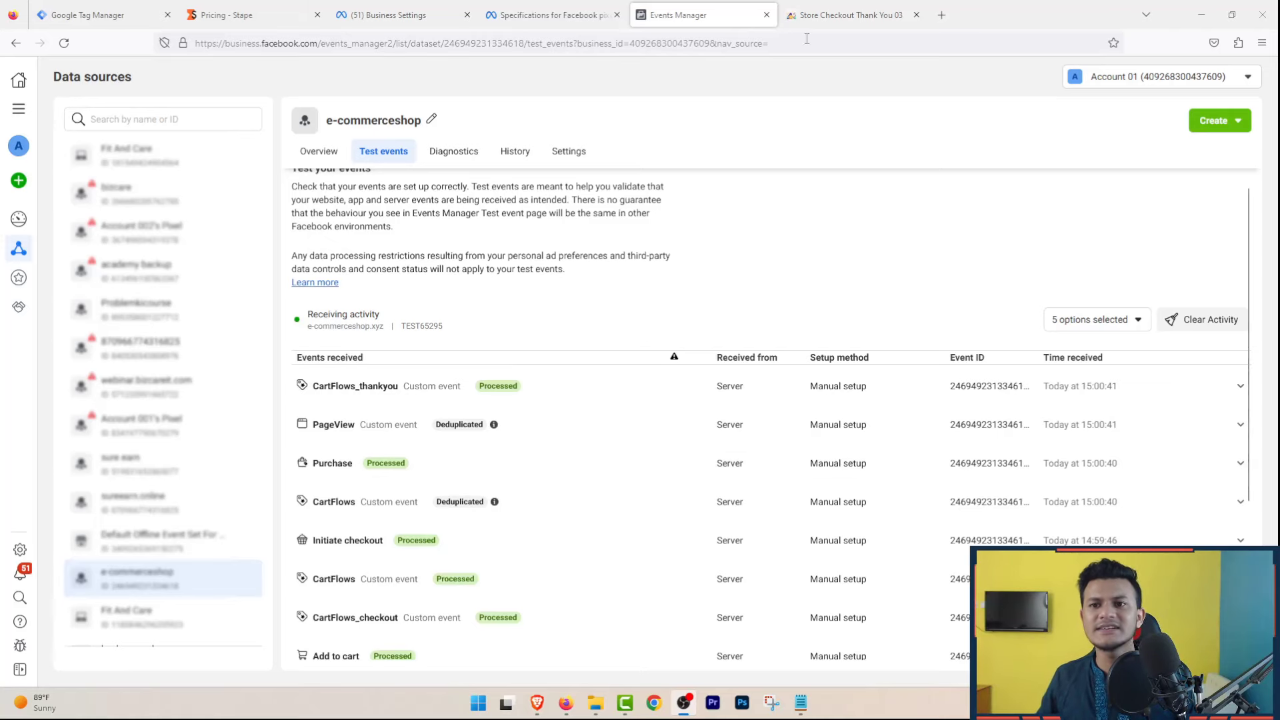
Step: Go from the order's thank-you page to the demo store's home page, checking Events Manager's test events while it loads
click(825, 23)
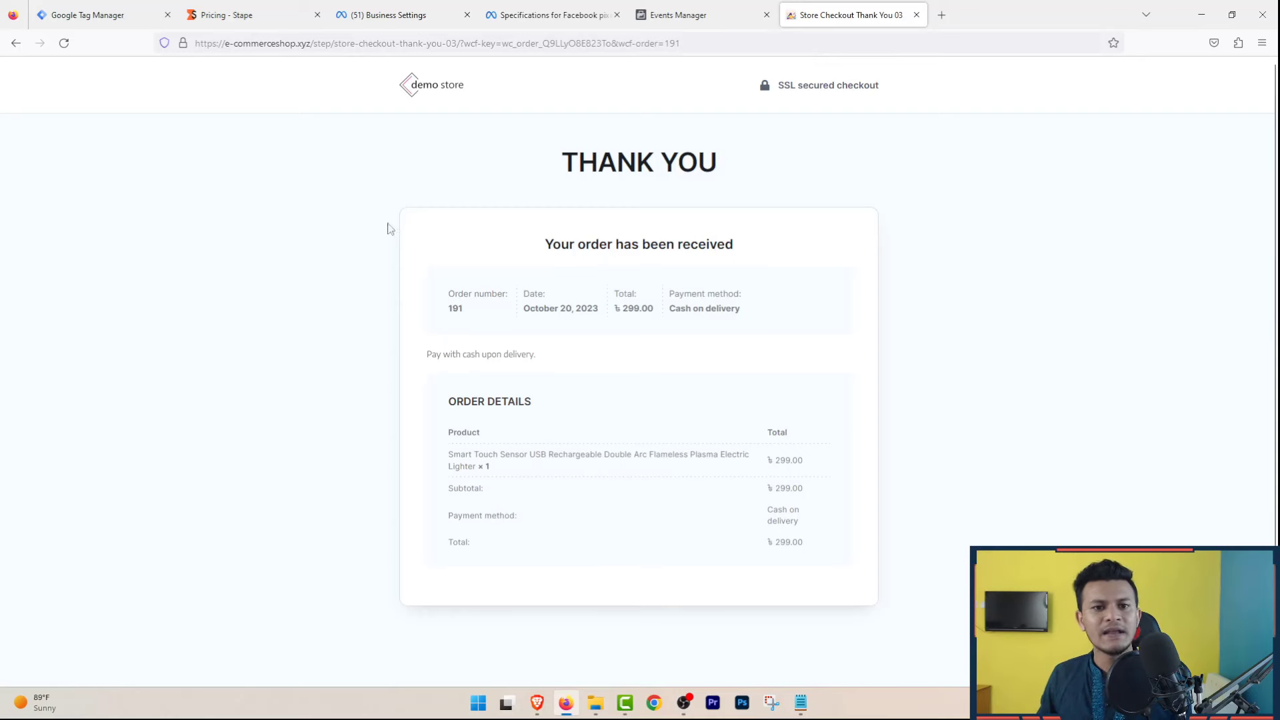
click(422, 91)
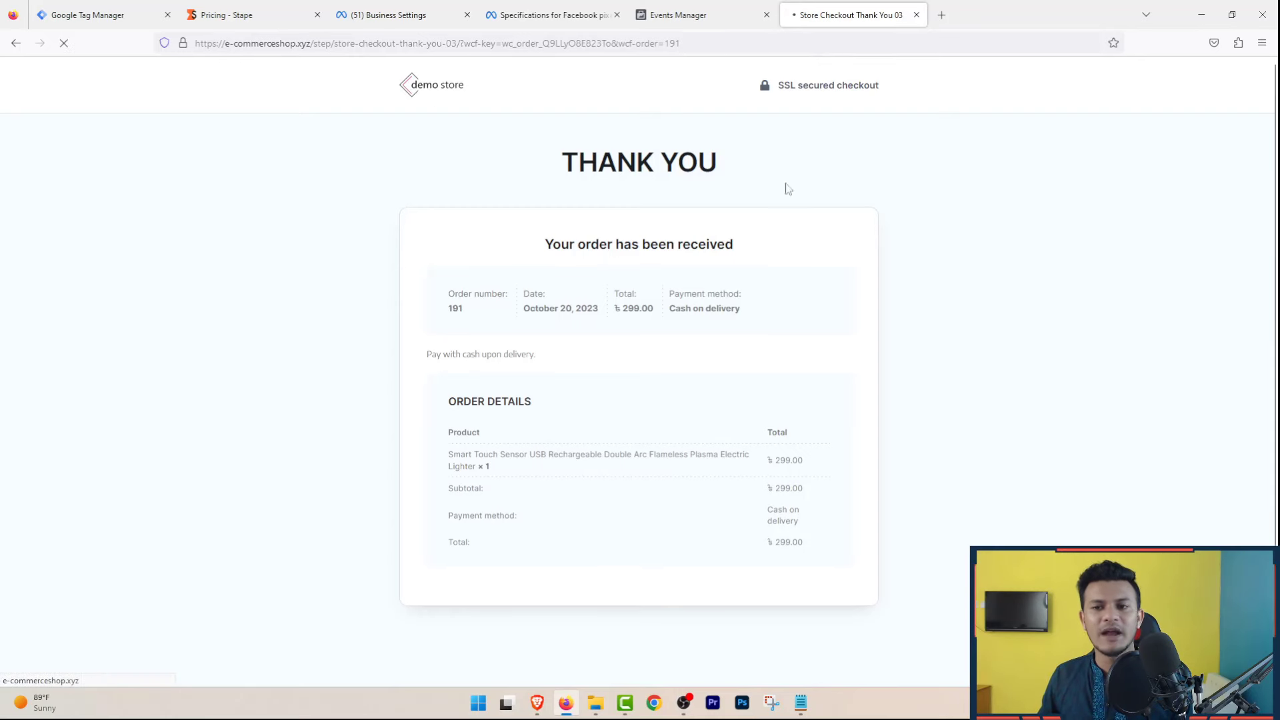
click(700, 14)
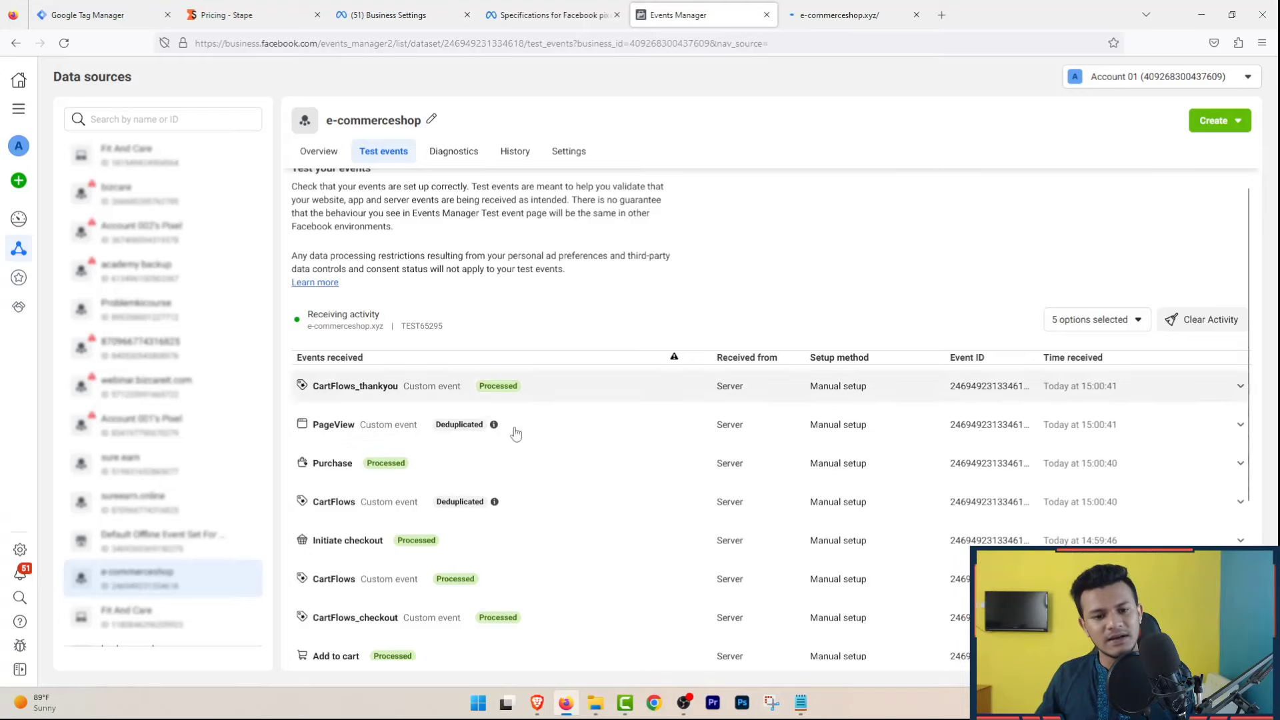
click(833, 24)
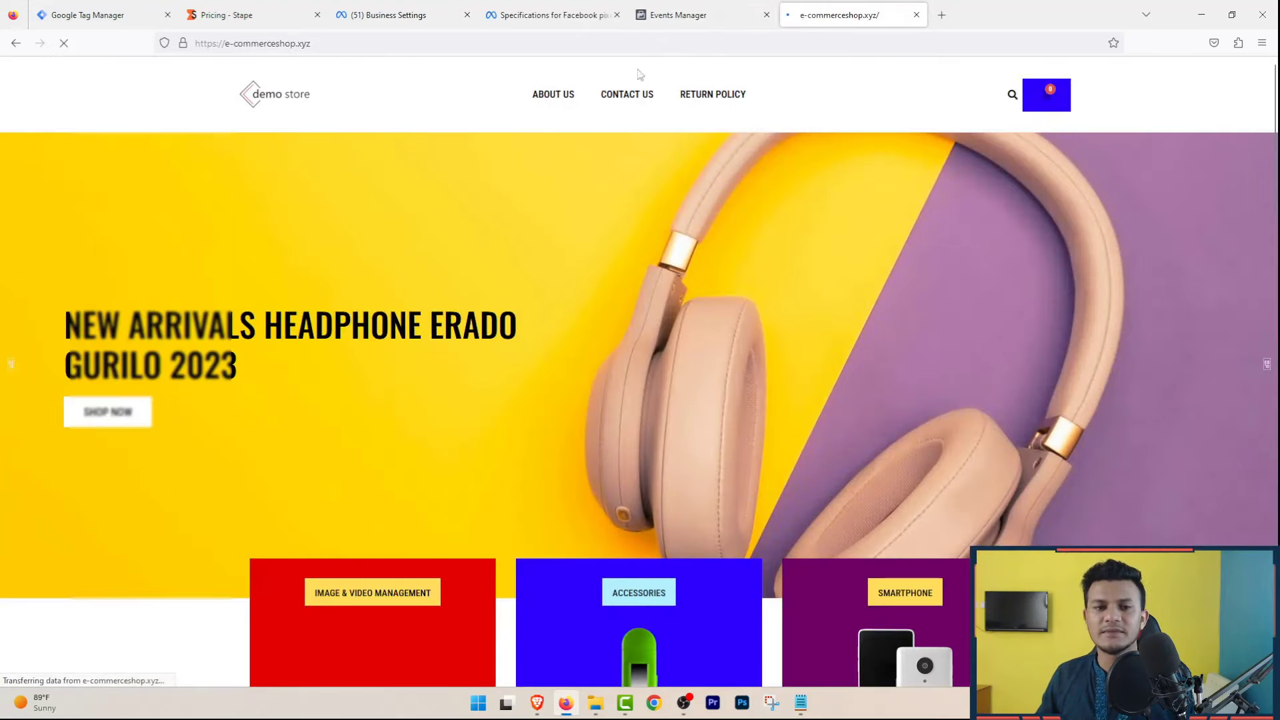
Step: Turn off Enhanced Tracking Protection for the demo store site
click(164, 44)
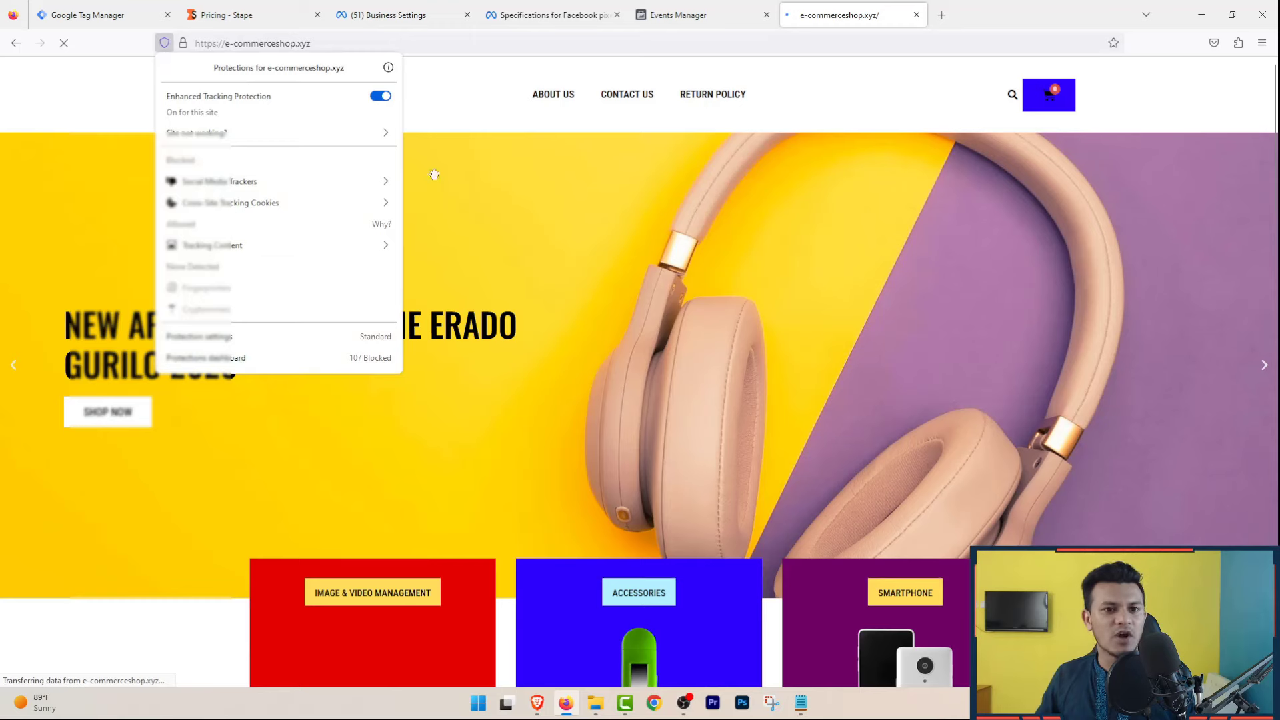
click(742, 295)
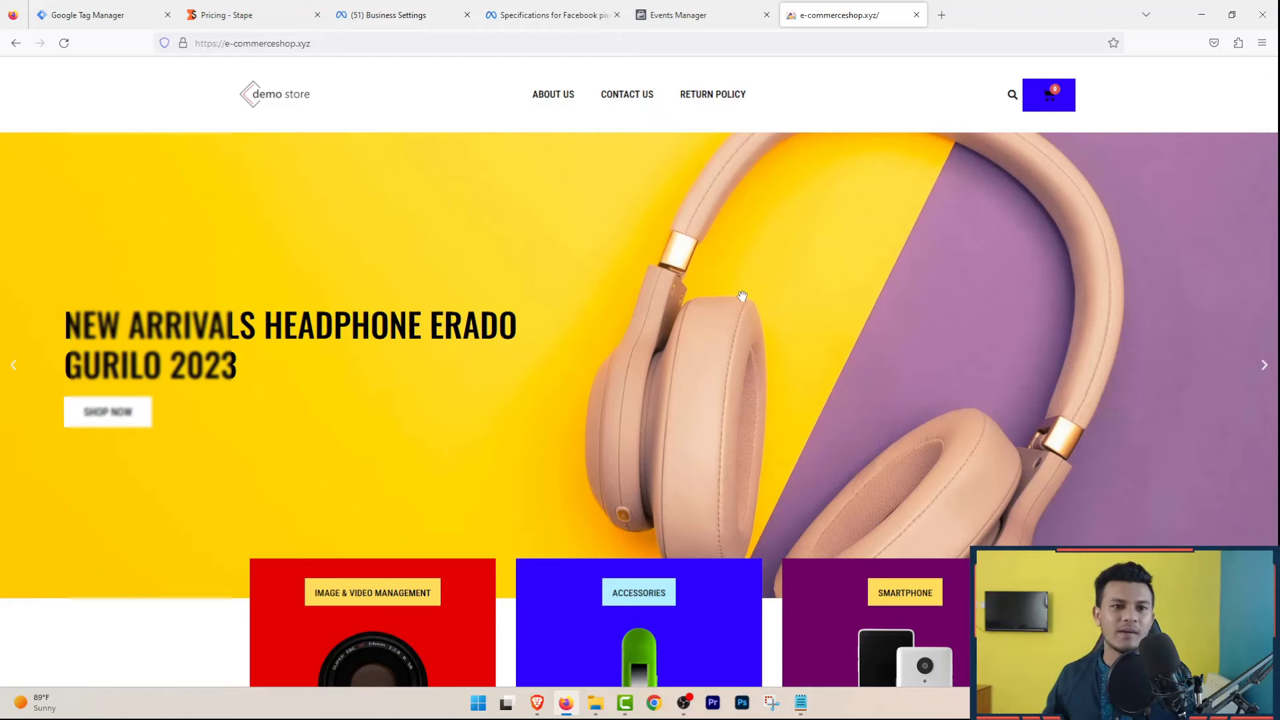
click(164, 42)
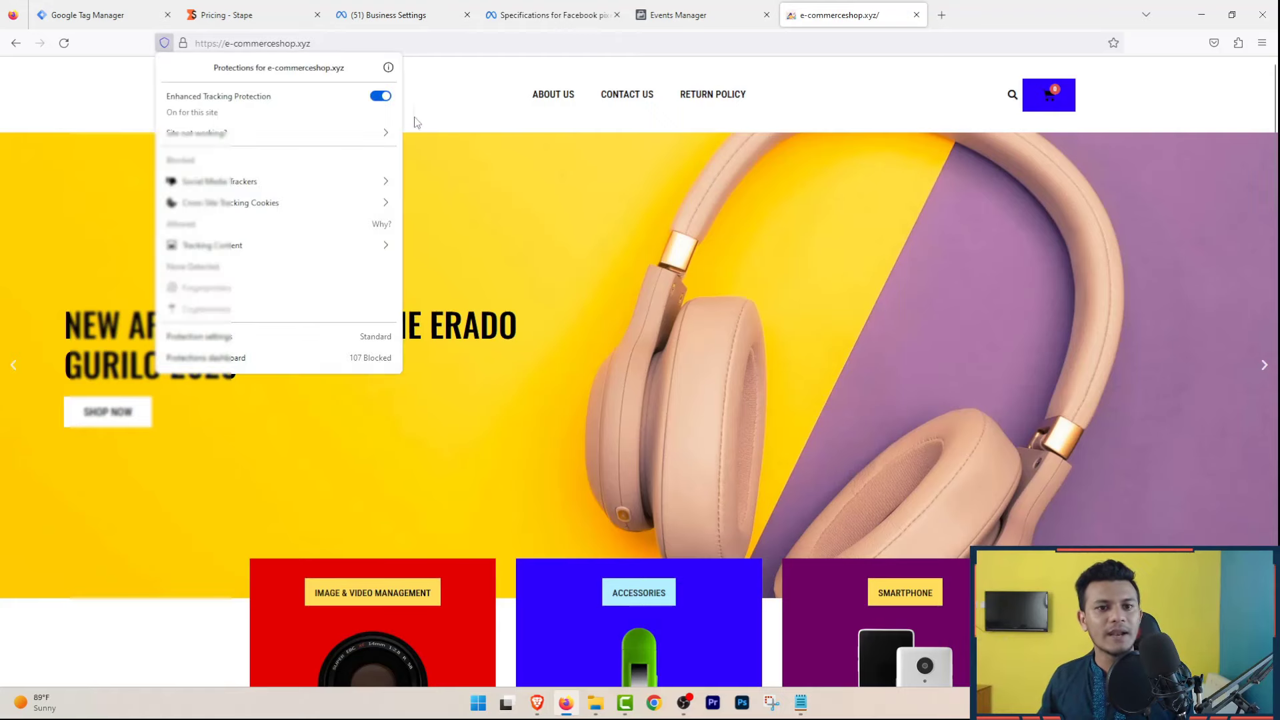
click(380, 96)
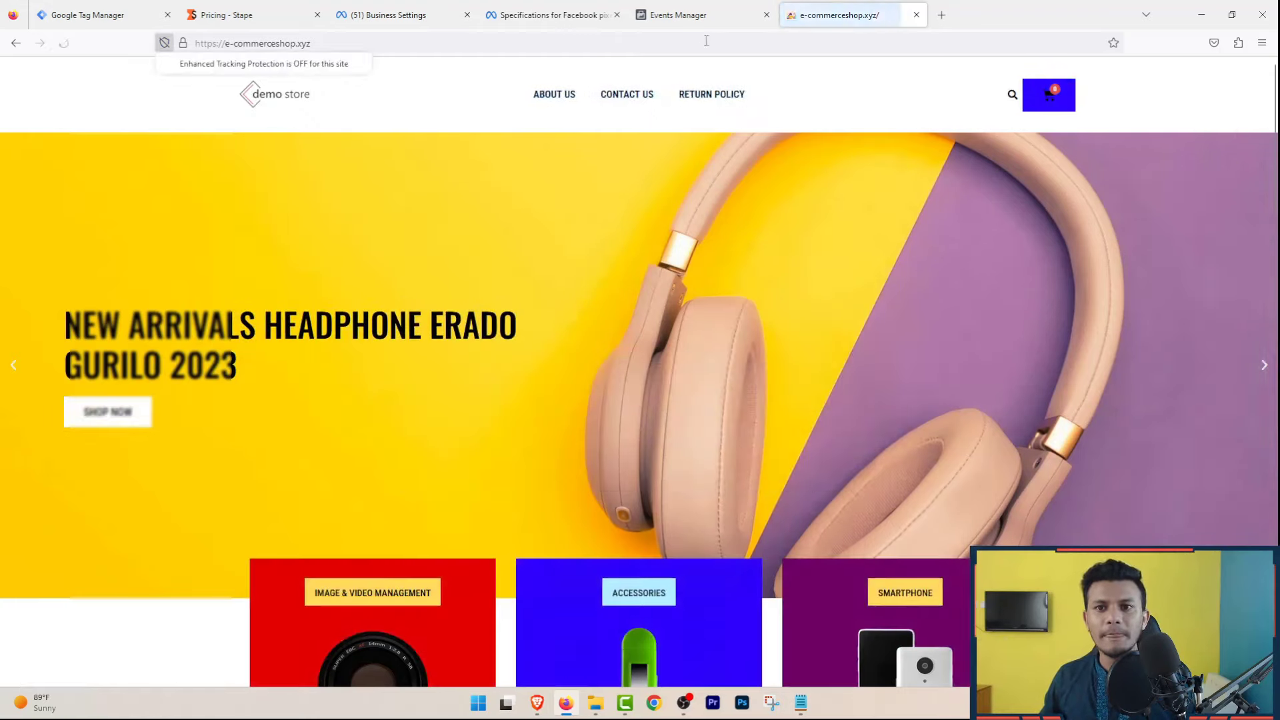
Step: Open the Smart Watch I9 Ultra Max product page and check its PageView and View content events in Events Manager
scroll(756, 214, down, 10)
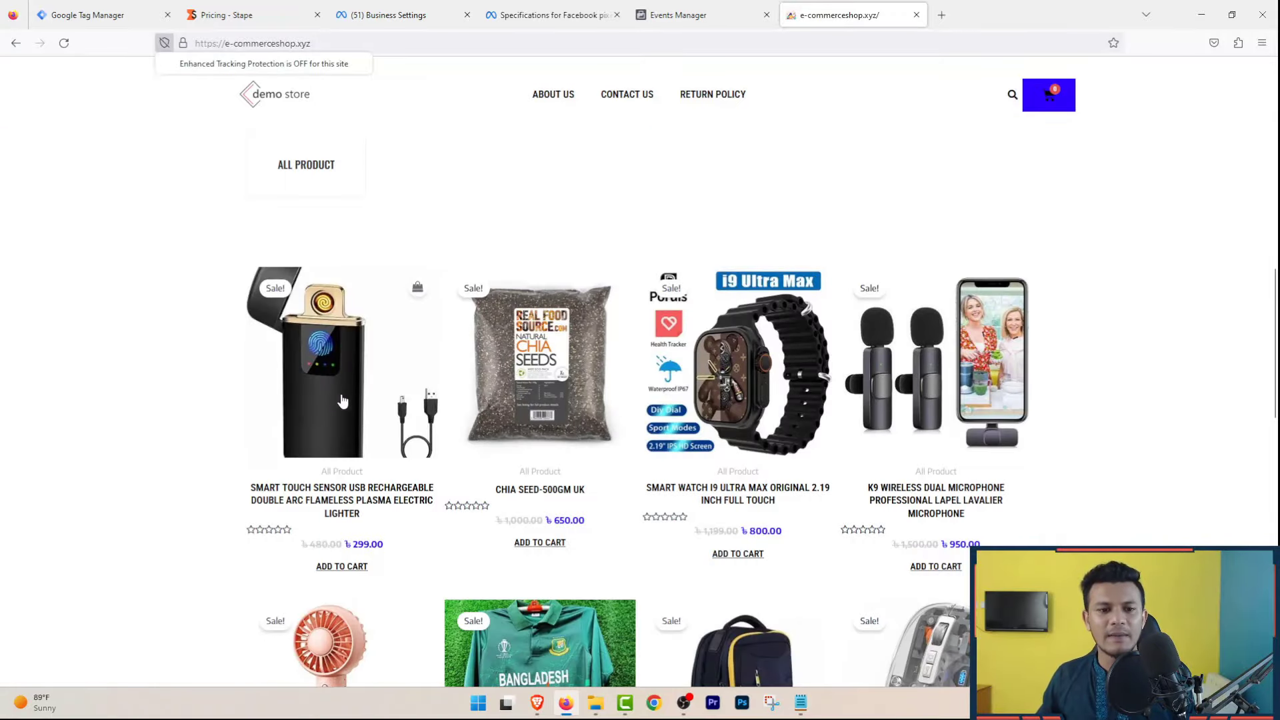
click(792, 375)
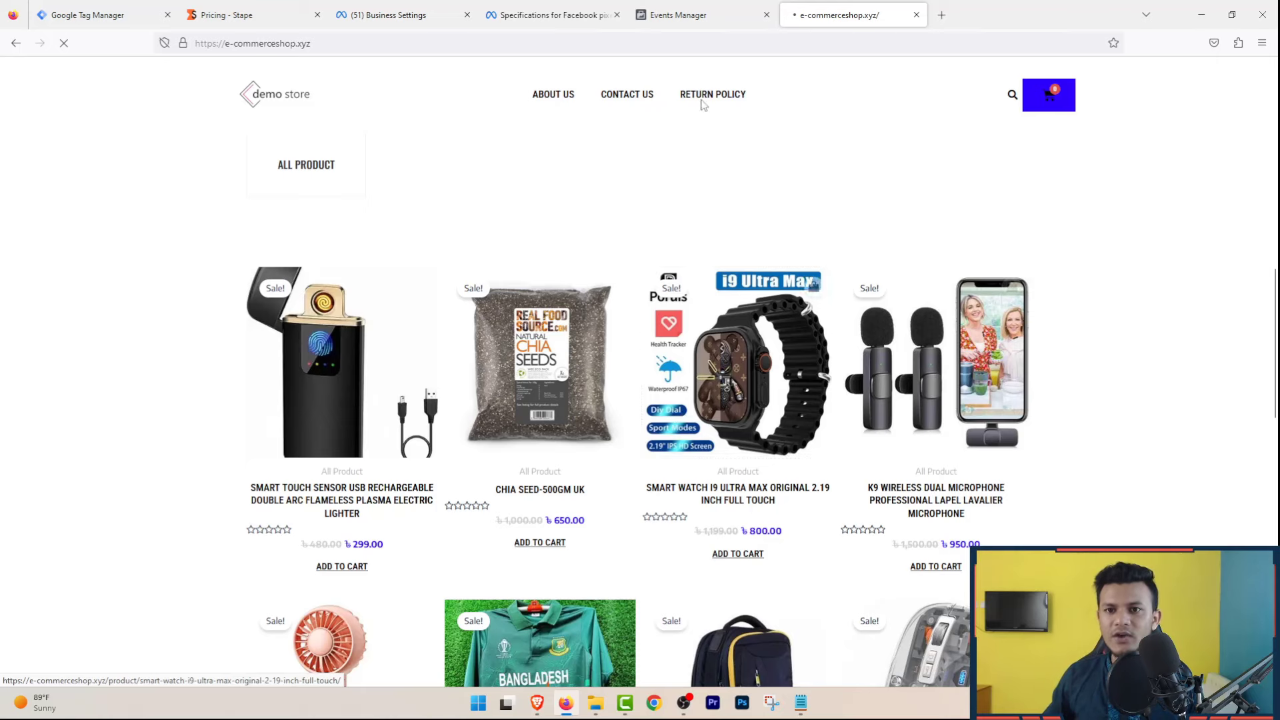
click(697, 14)
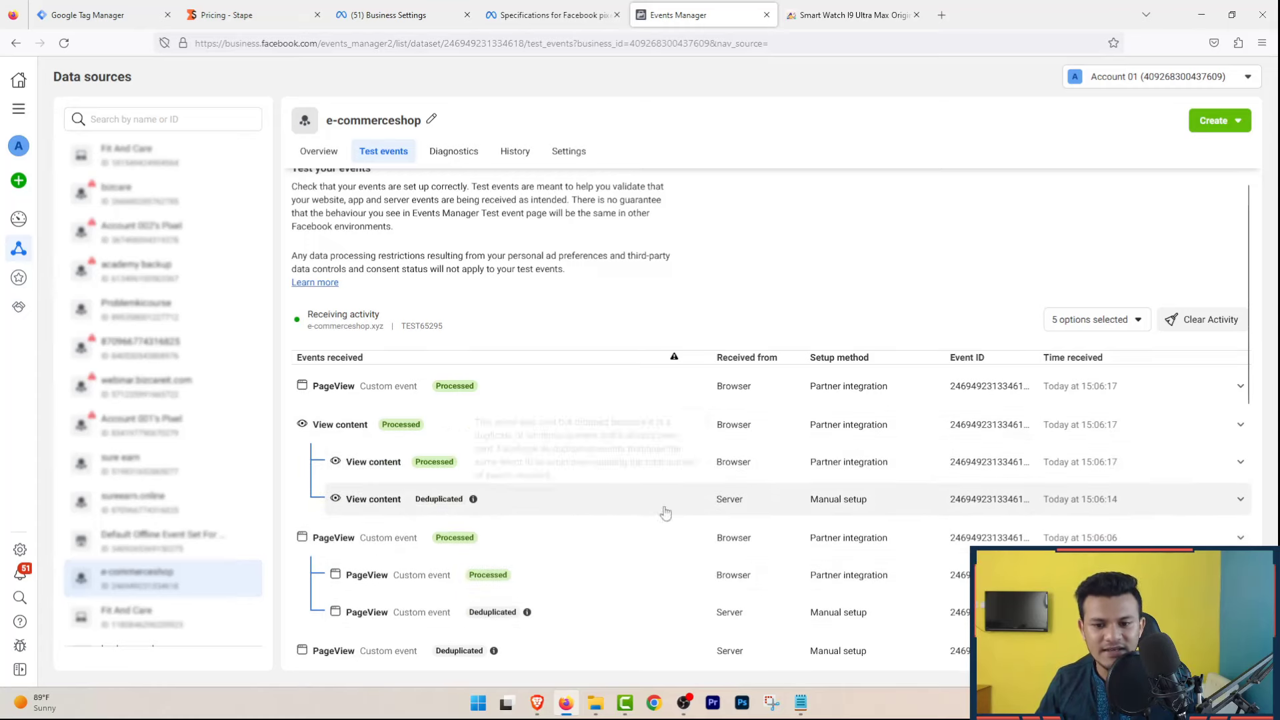
click(343, 442)
click(347, 447)
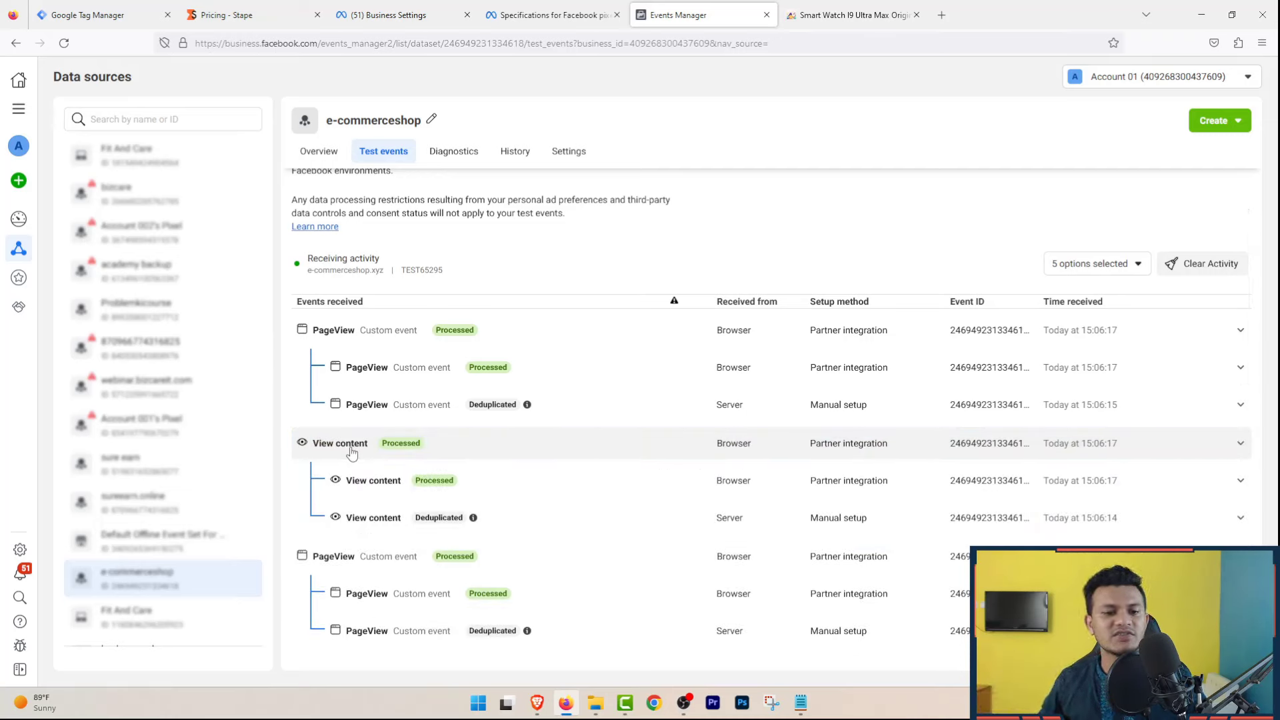
Step: Add the smart watch to the cart and check the resulting test events in Events Manager
click(826, 16)
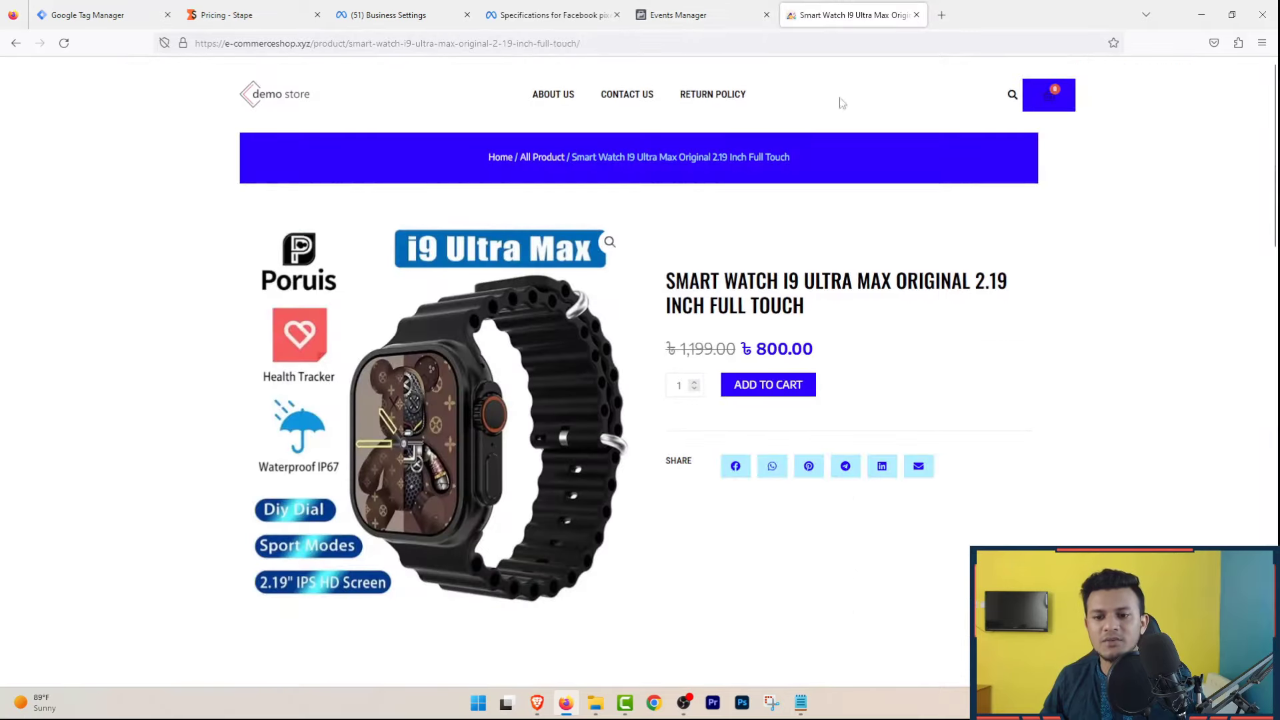
click(782, 391)
click(704, 14)
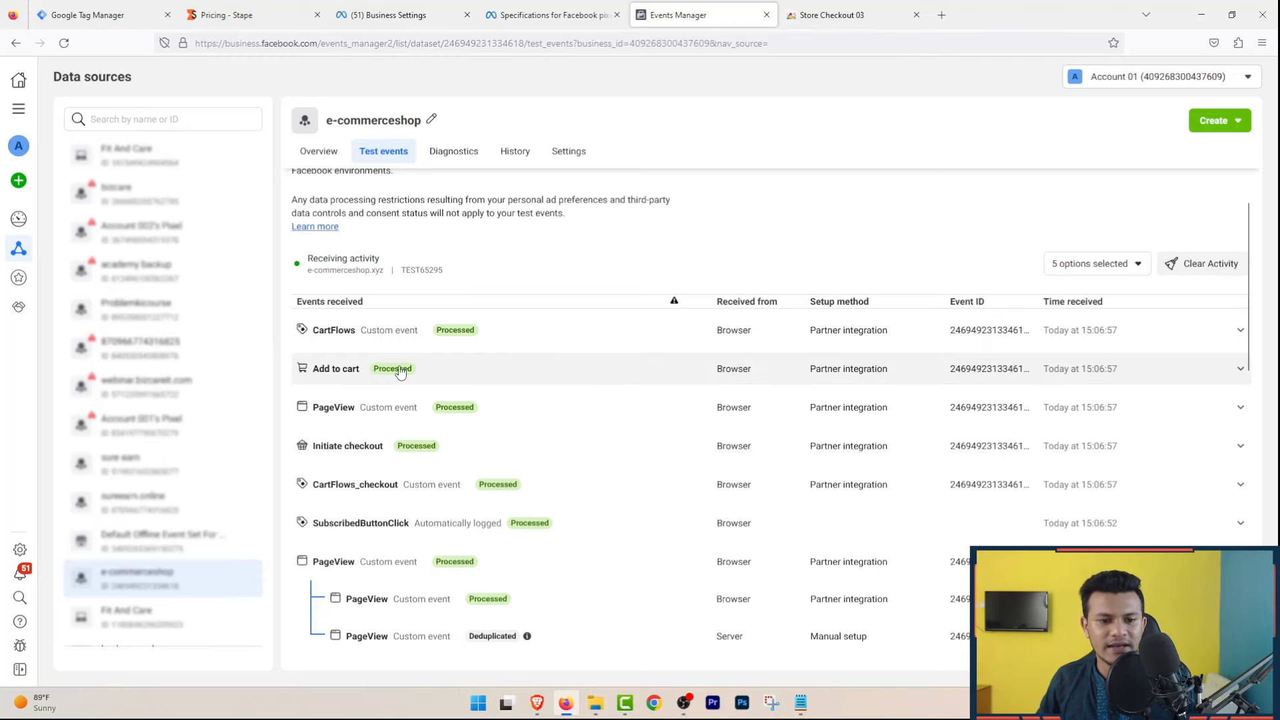
Step: Place the smart watch order from the store's checkout page with cash on delivery
key(ctrl+Tab)
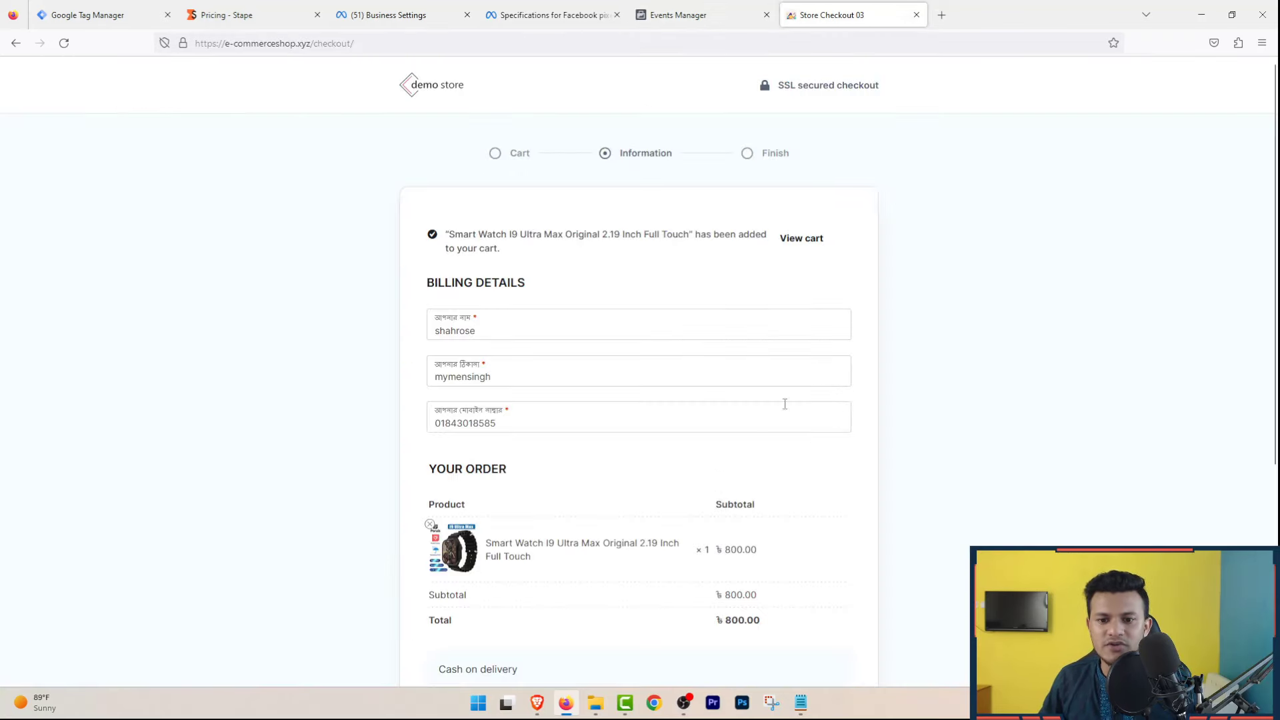
scroll(470, 345, down, 4)
click(650, 528)
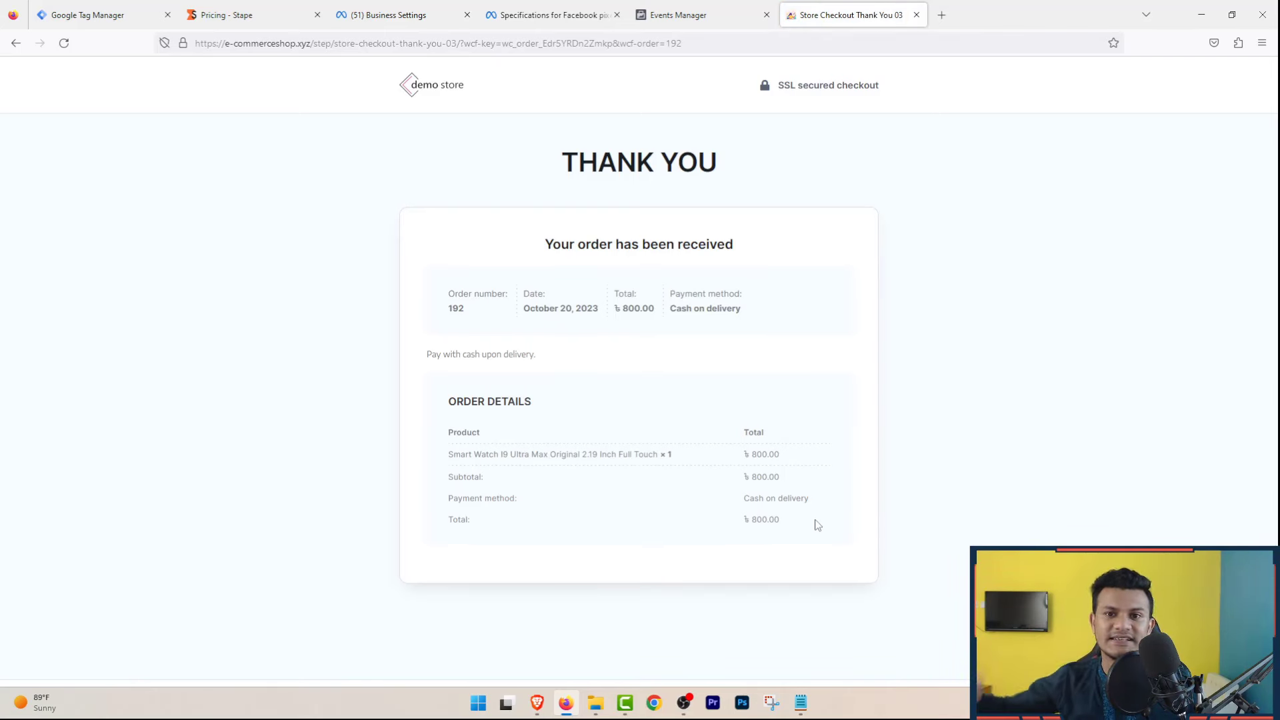
Step: Review the order's CartFlows_thankyou, CartFlows, PageView and Purchase test events, comparing their browser and server entries
click(693, 14)
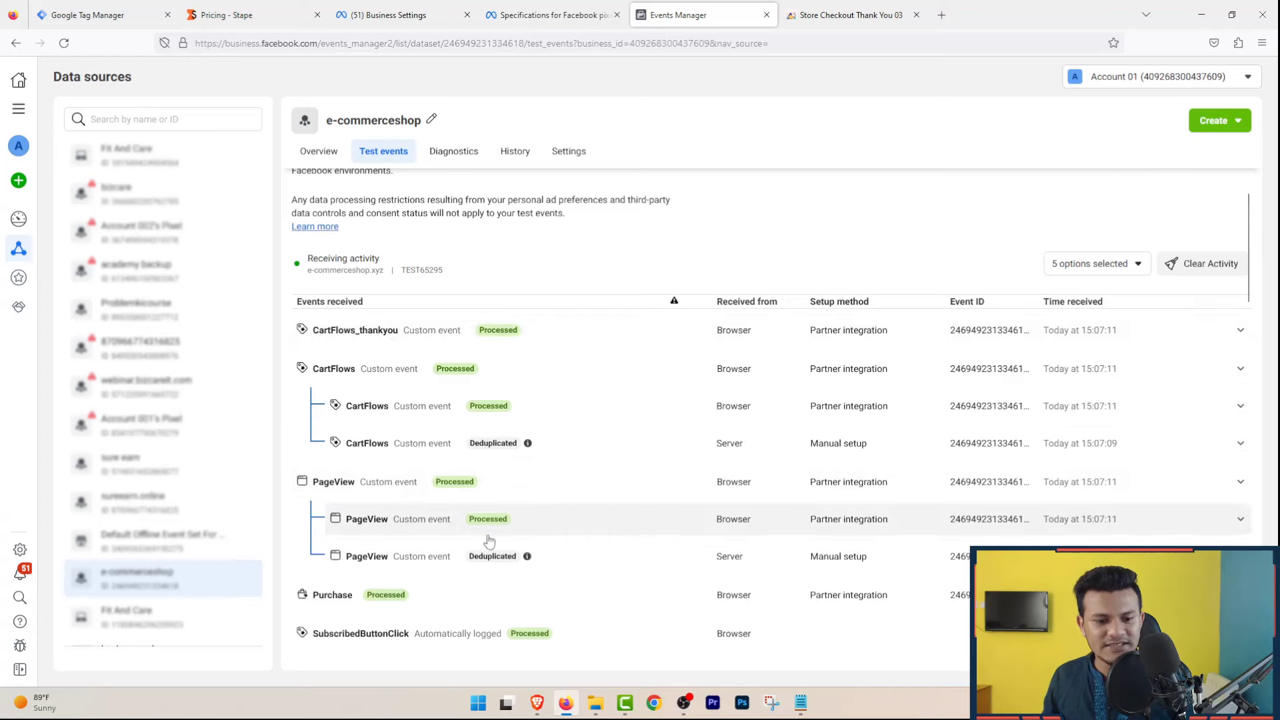
scroll(466, 527, down, 3)
click(408, 434)
click(418, 438)
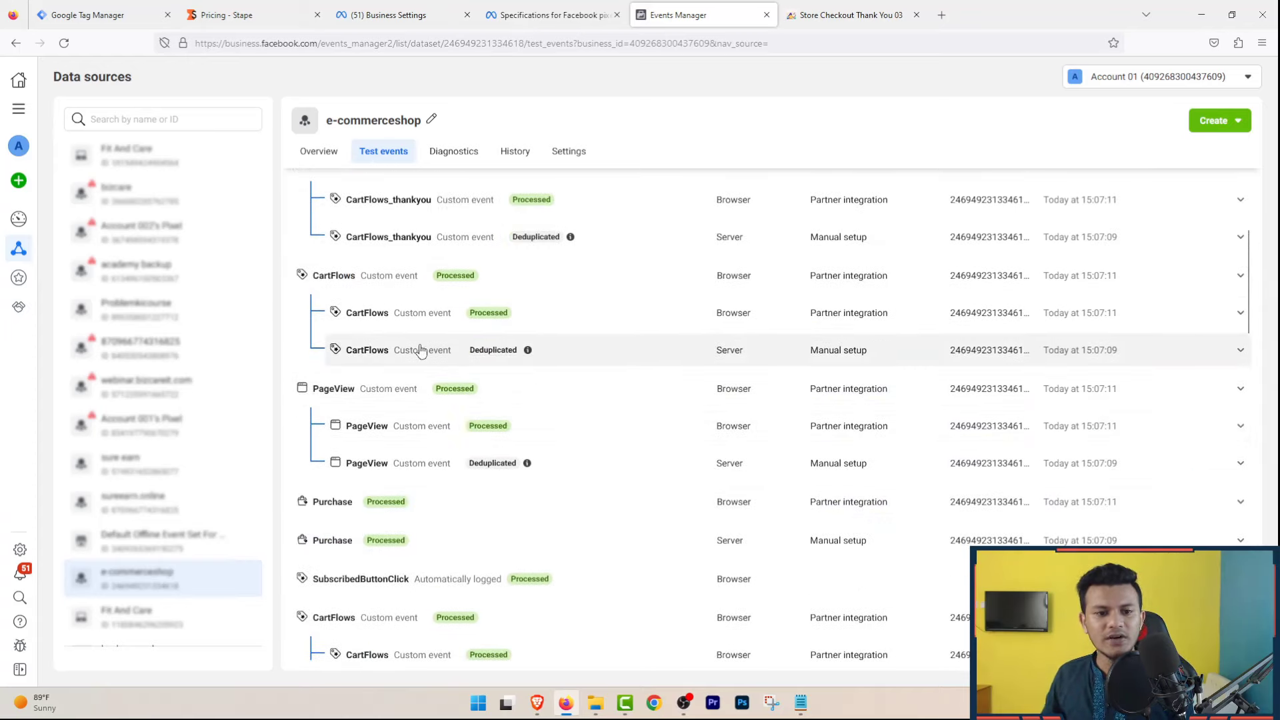
scroll(480, 417, up, 2)
scroll(487, 420, down, 3)
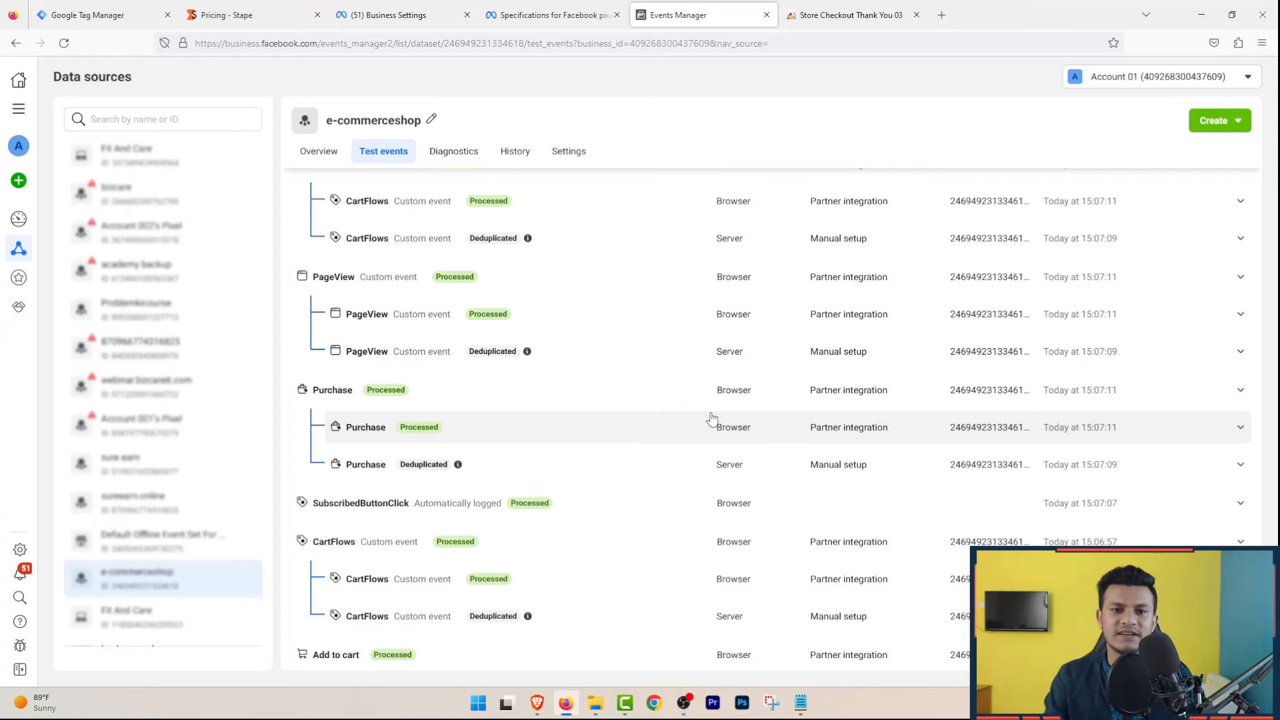
scroll(710, 417, up, 5)
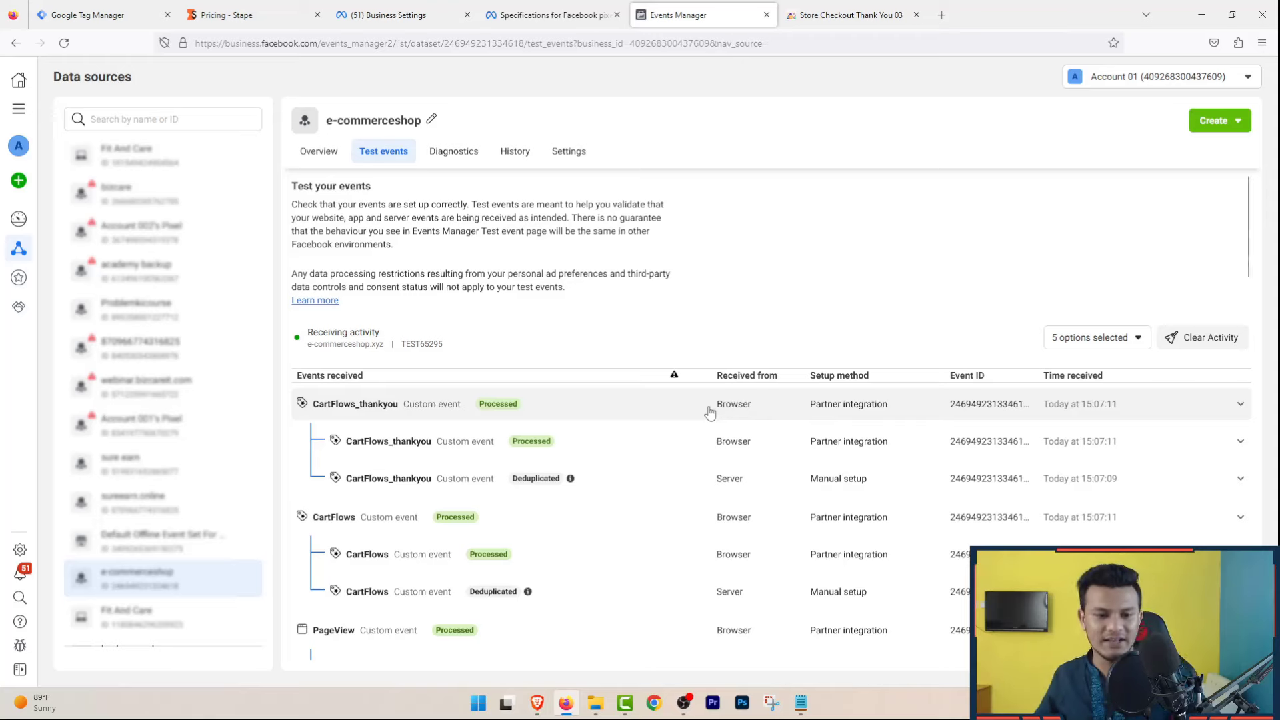
Step: Switch to Brave, view the lighter product page's events in Meta Pixel Helper, and add the lighter to the cart
click(846, 14)
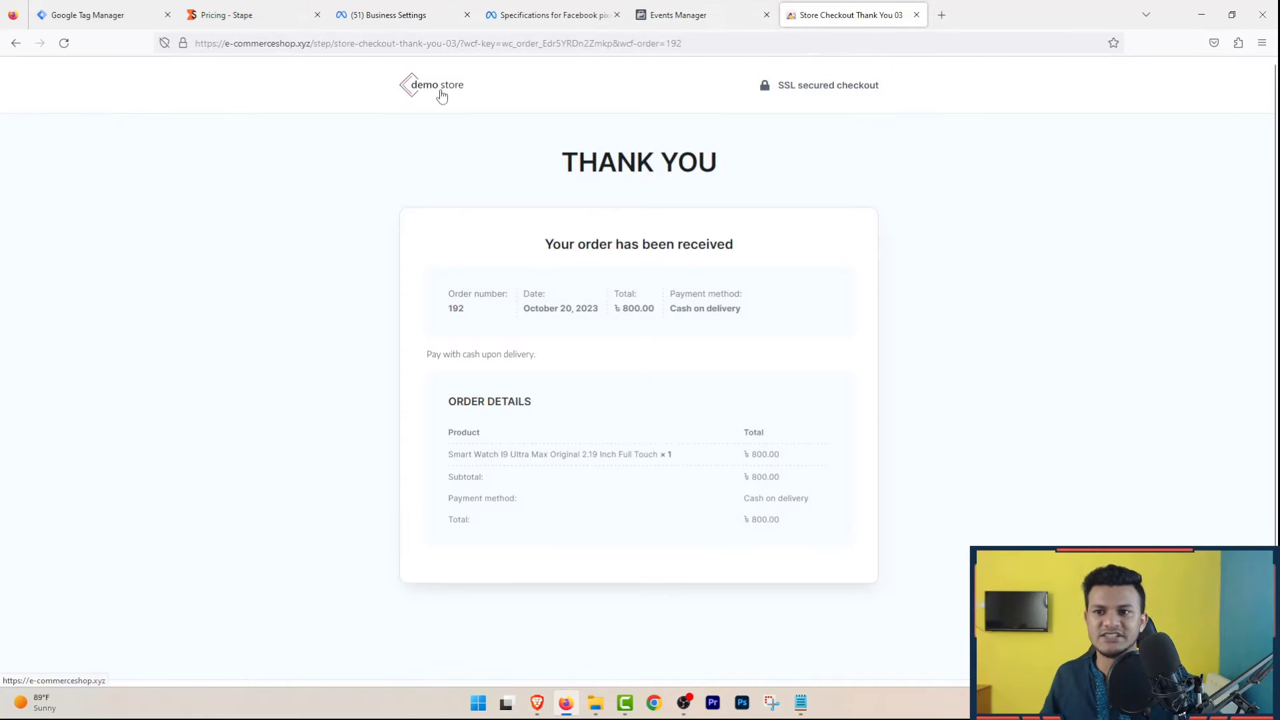
key(alt+Tab)
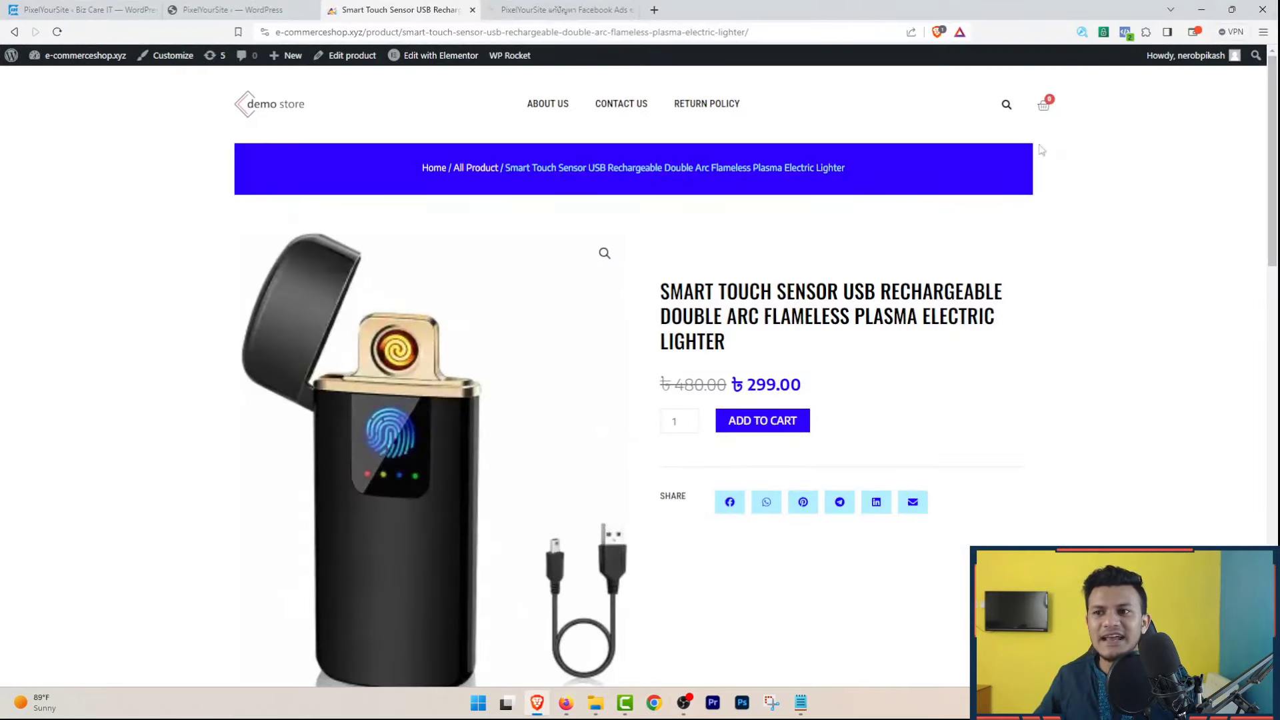
click(1124, 32)
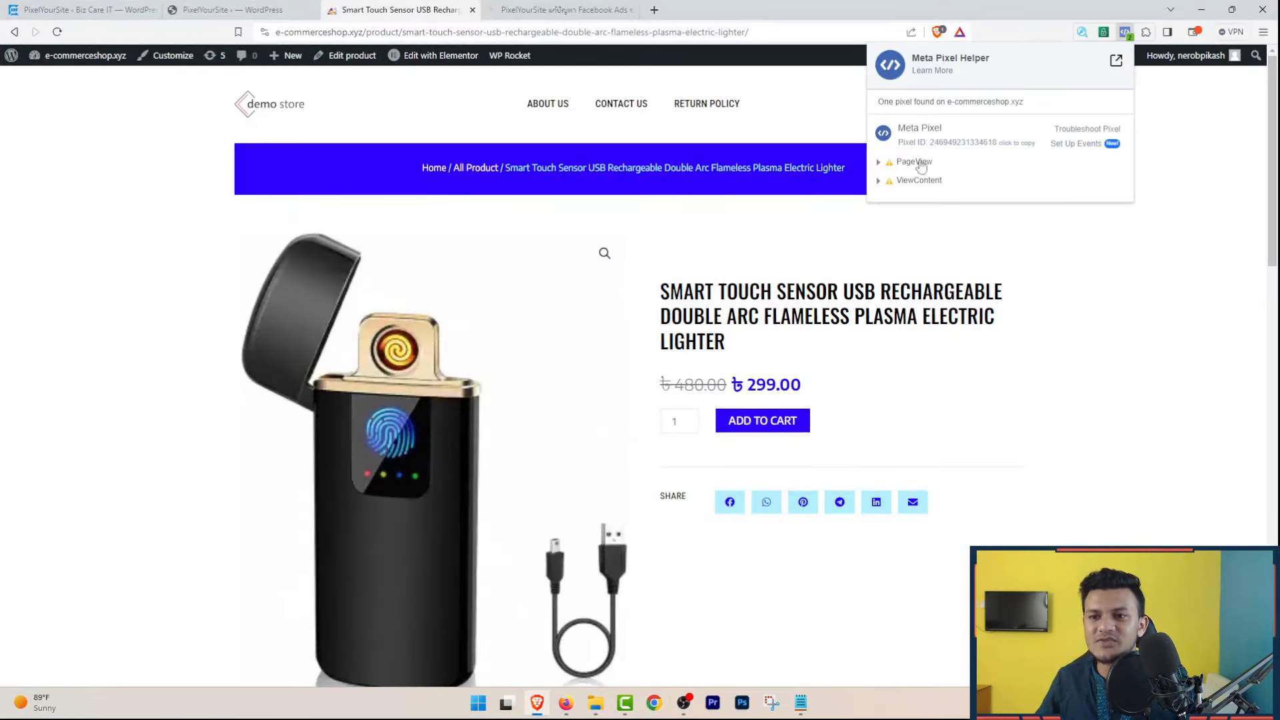
click(846, 234)
click(767, 421)
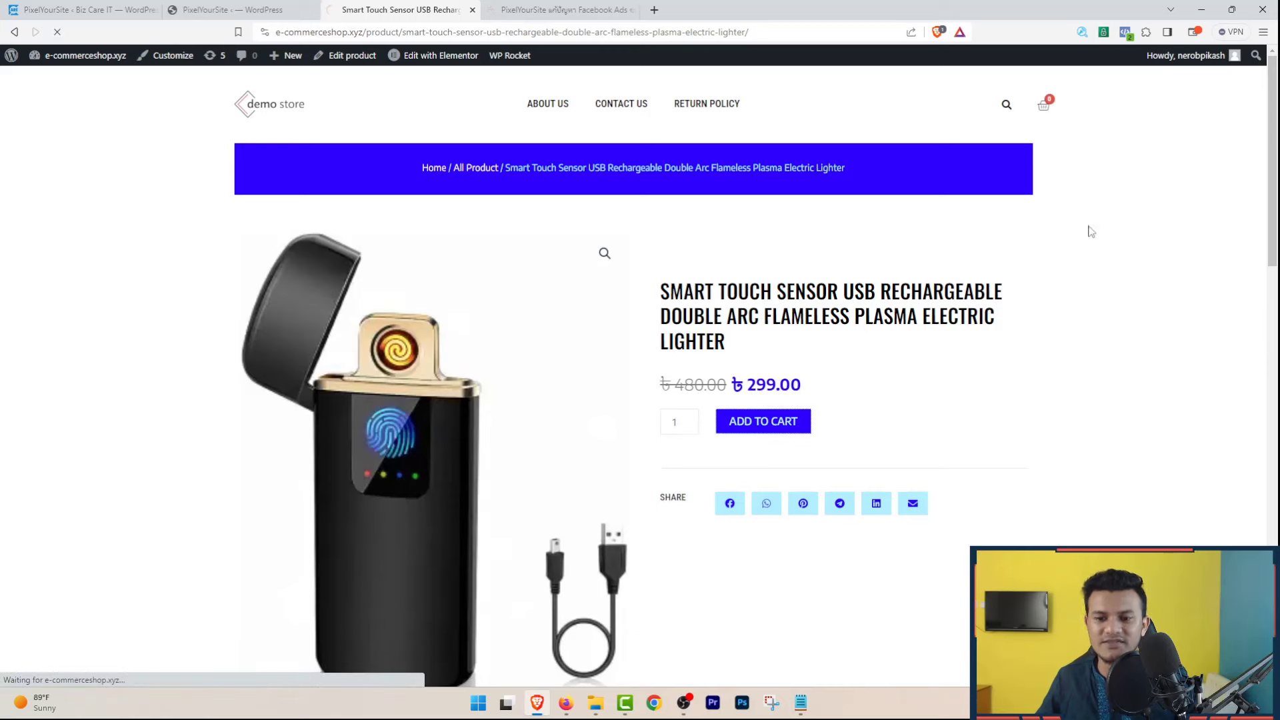
click(1124, 32)
Step: Turn Brave Shields down for the demo store site
click(940, 41)
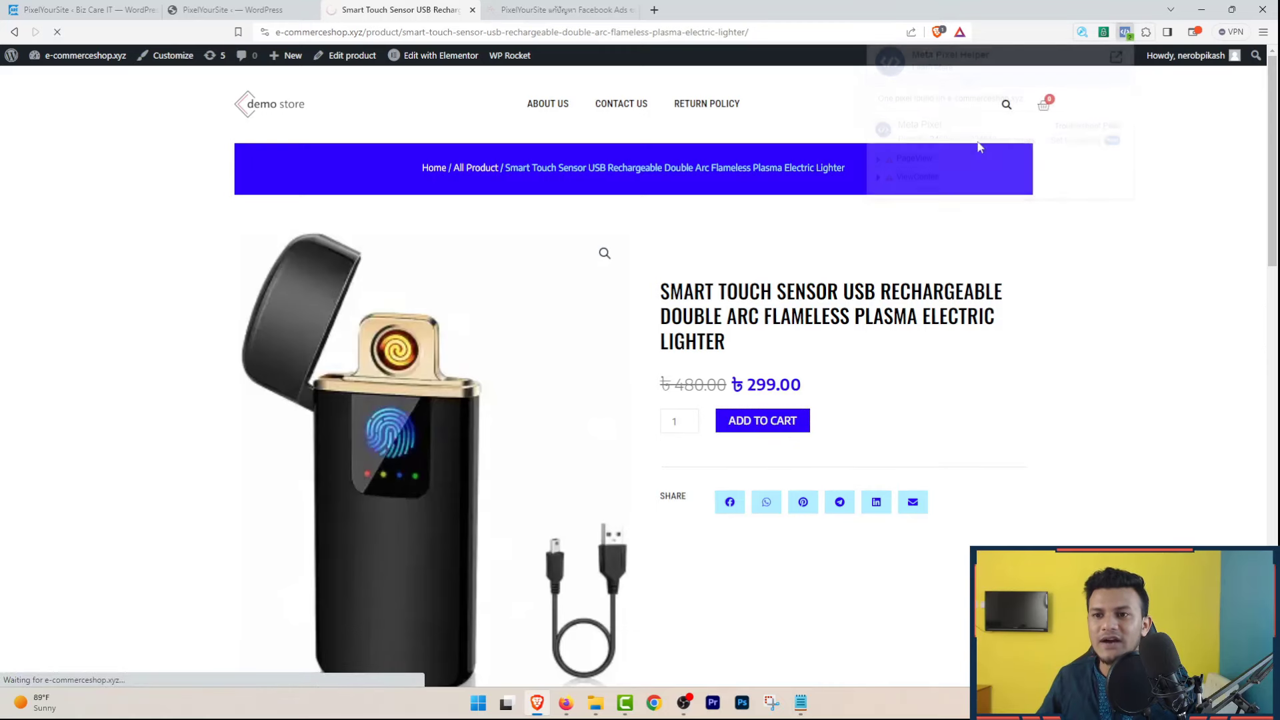
click(937, 34)
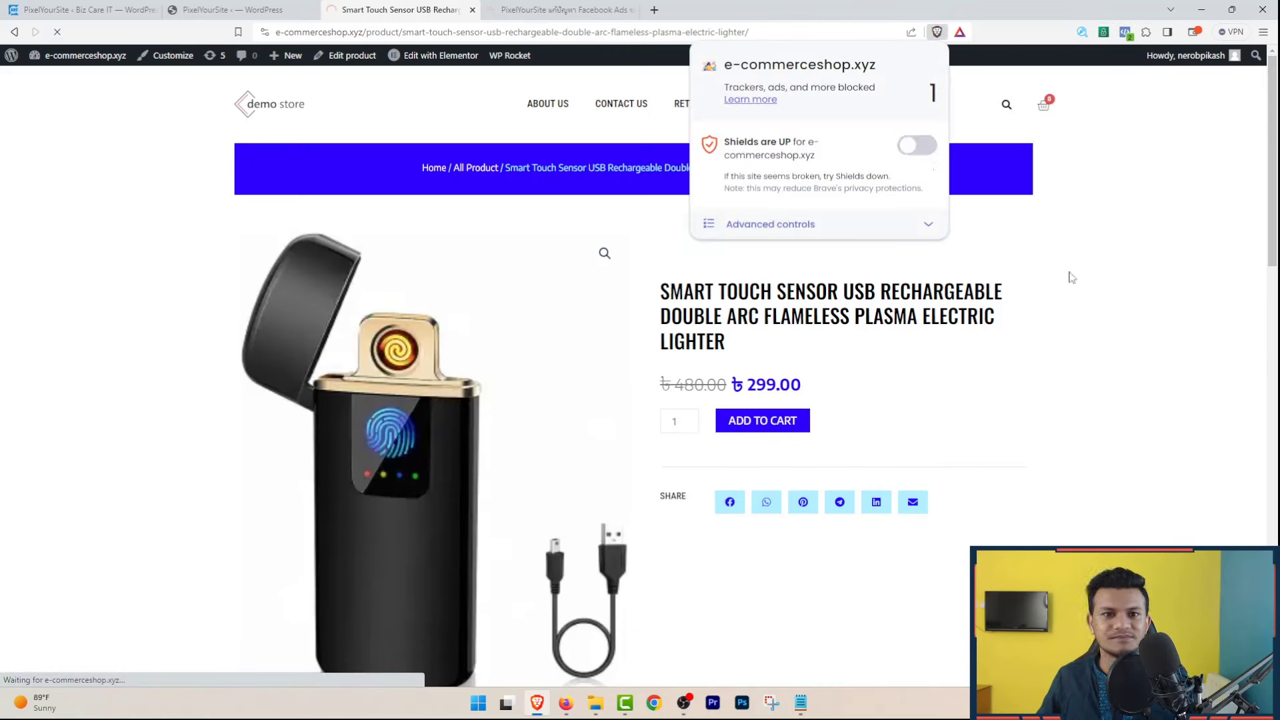
click(916, 145)
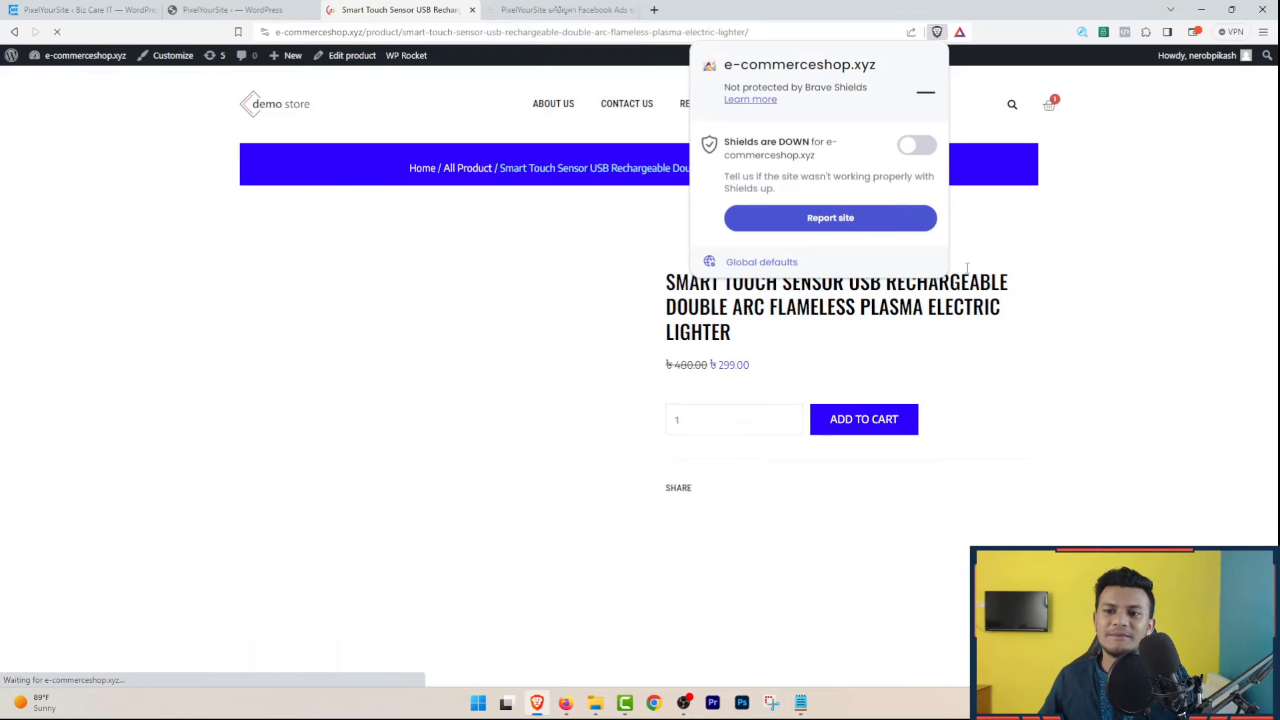
click(1057, 168)
Step: Inspect the PageView and ViewContent events and the ViewContent parameters in Meta Pixel Helper on the lighter page
click(1124, 32)
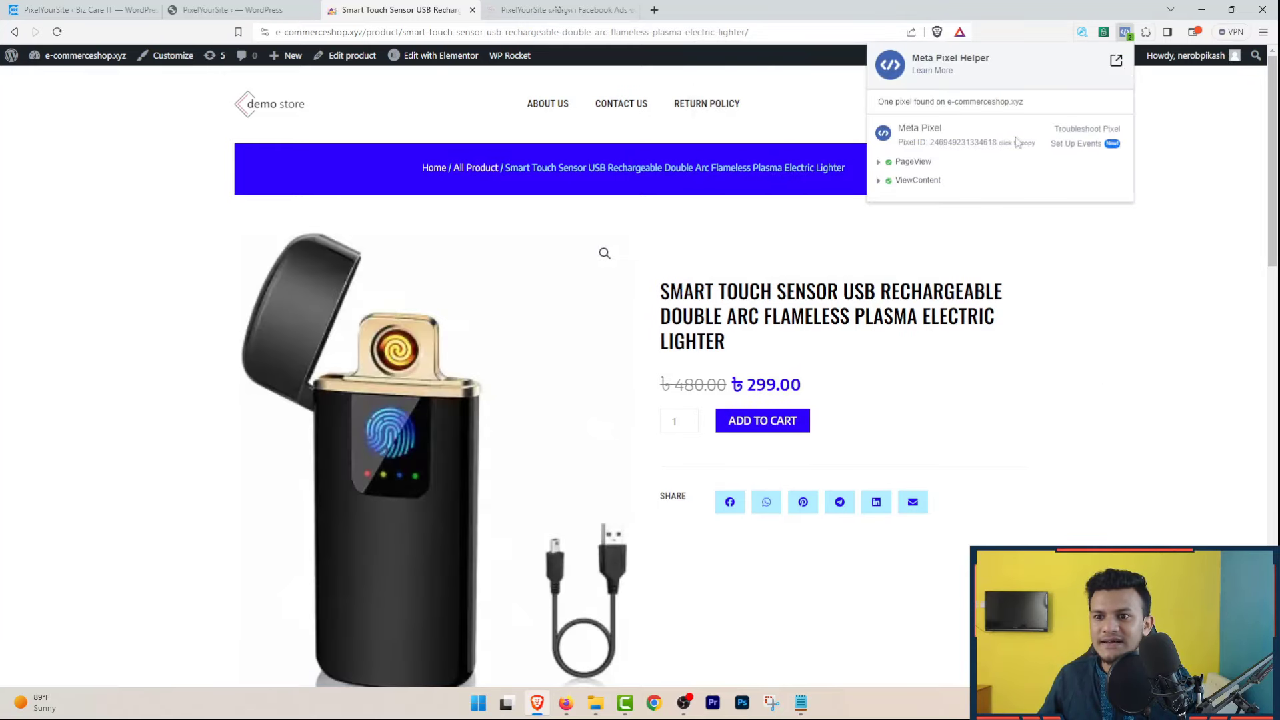
click(887, 166)
click(877, 166)
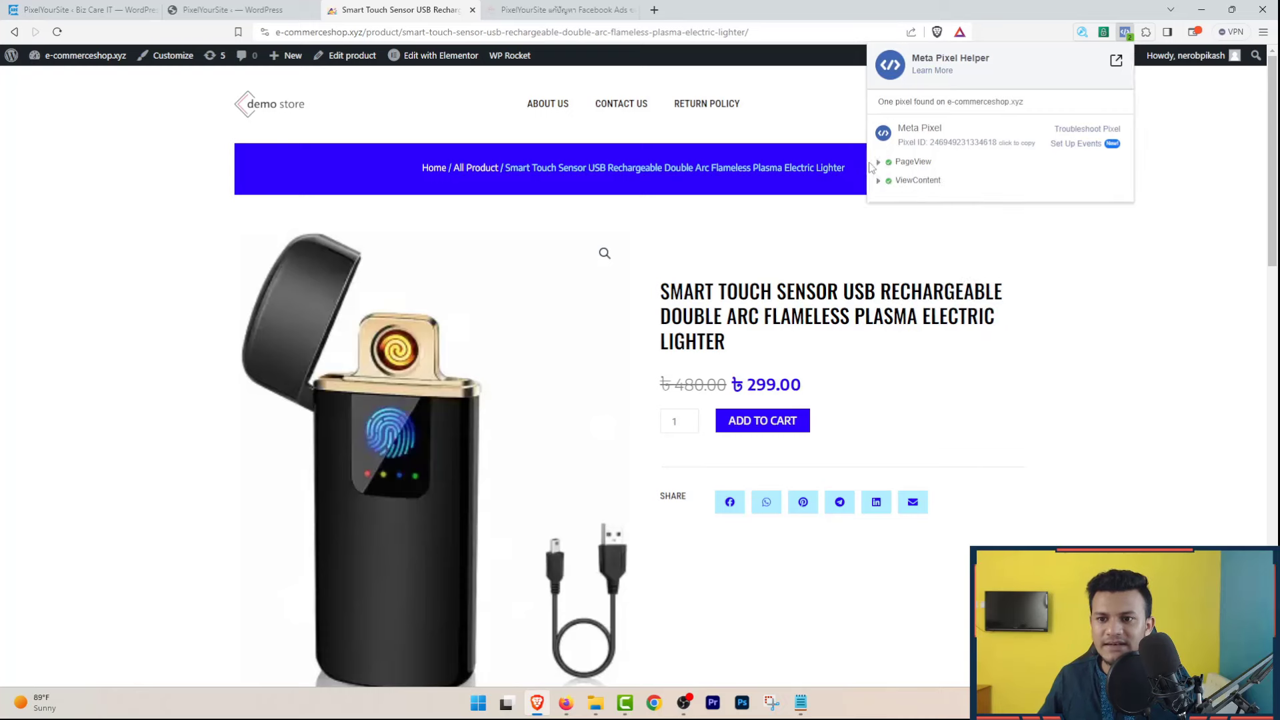
click(879, 181)
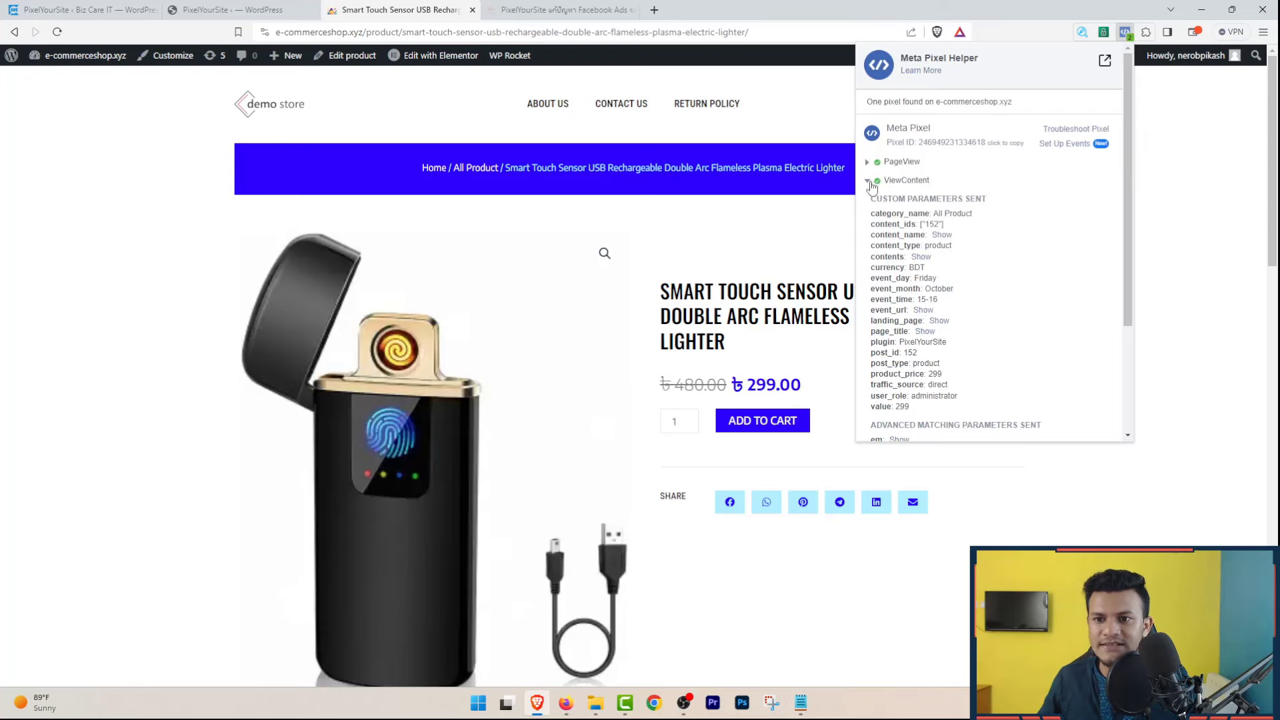
Step: Order the lighter with cash on delivery, viewing the checkout page's events in Meta Pixel Helper before placing the order
click(767, 421)
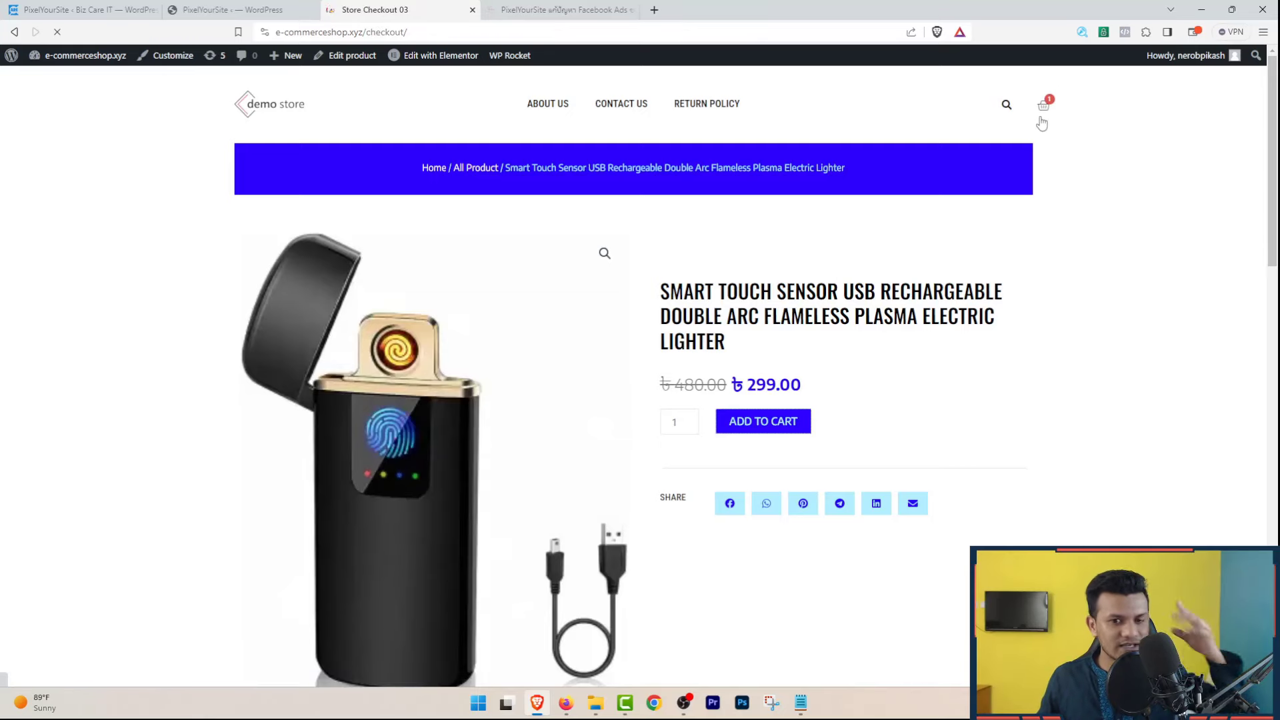
click(1124, 31)
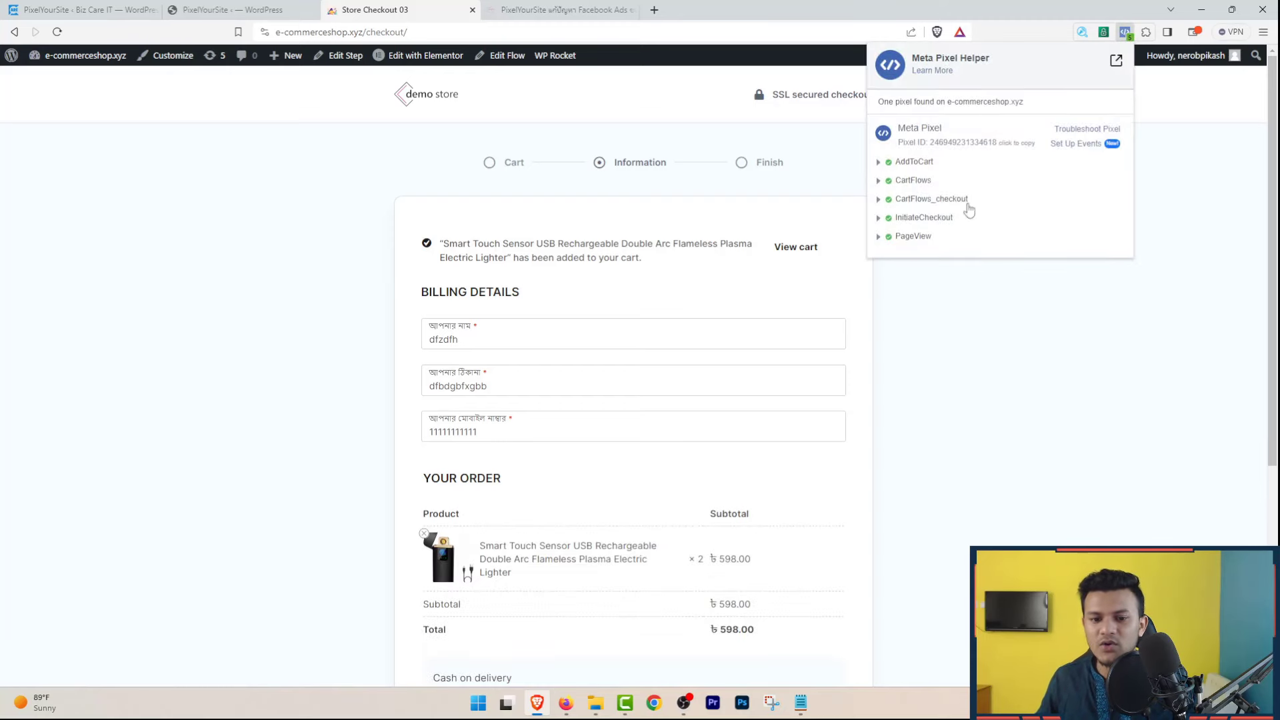
scroll(508, 322, down, 5)
click(616, 474)
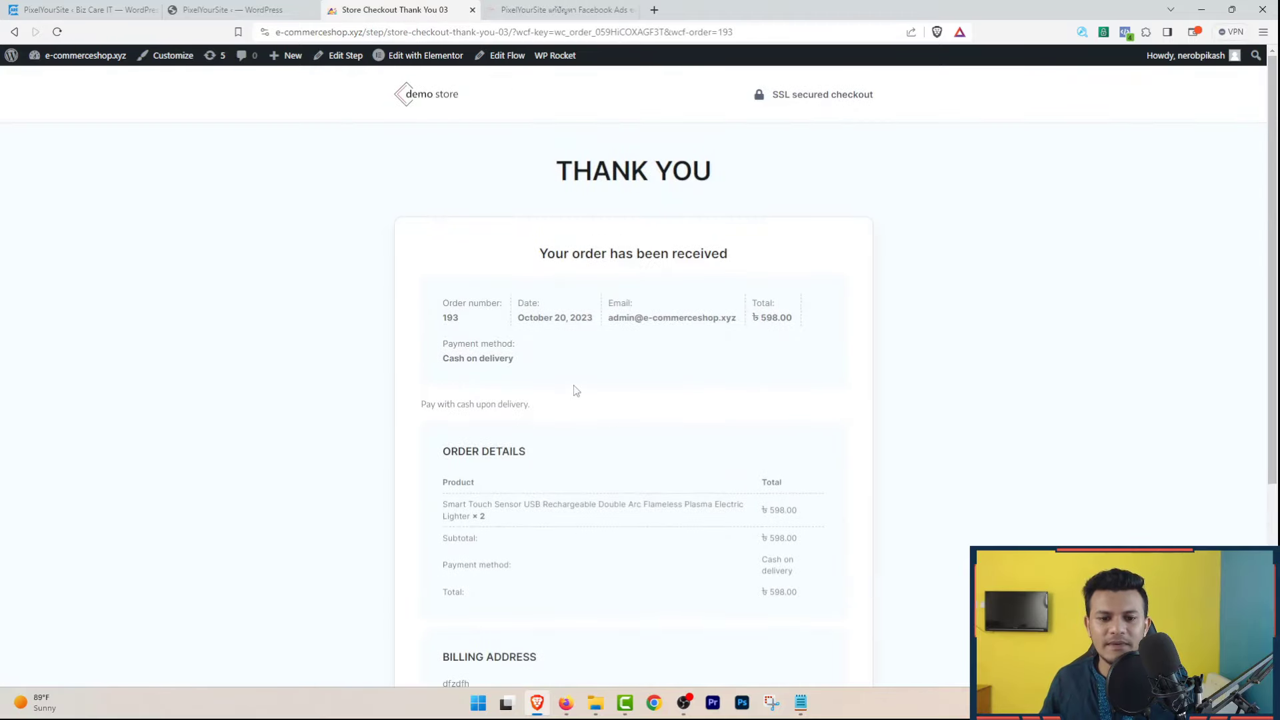
Step: Inspect the Purchase event's custom and advanced matching parameters in Meta Pixel Helper on the thank-you page, then close it
click(1126, 34)
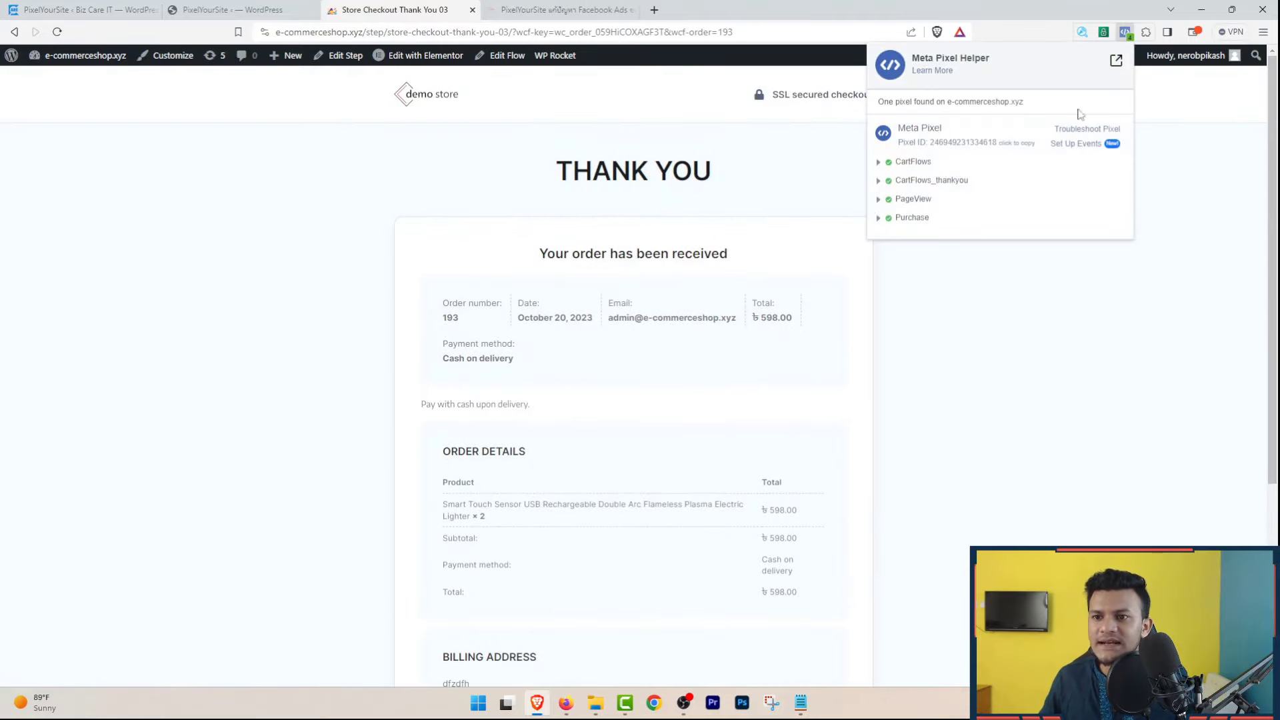
click(878, 219)
scroll(901, 335, down, 5)
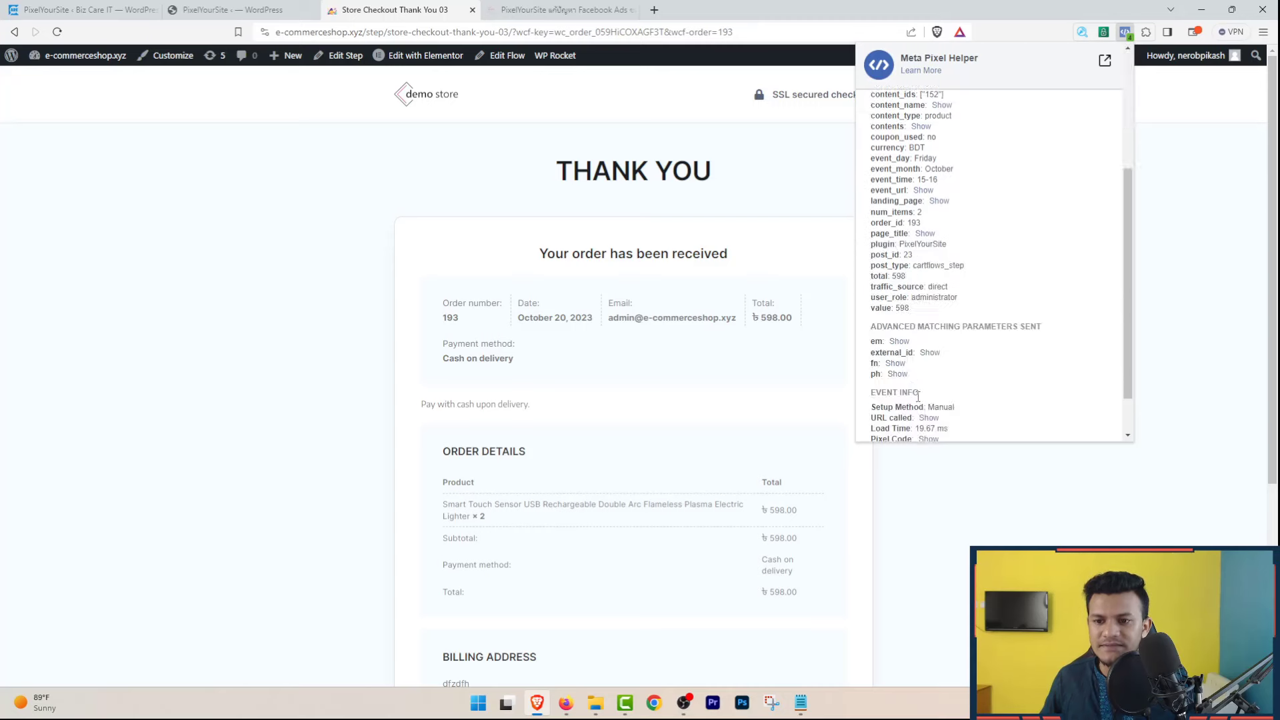
scroll(921, 222, up, 5)
scroll(932, 348, down, 2)
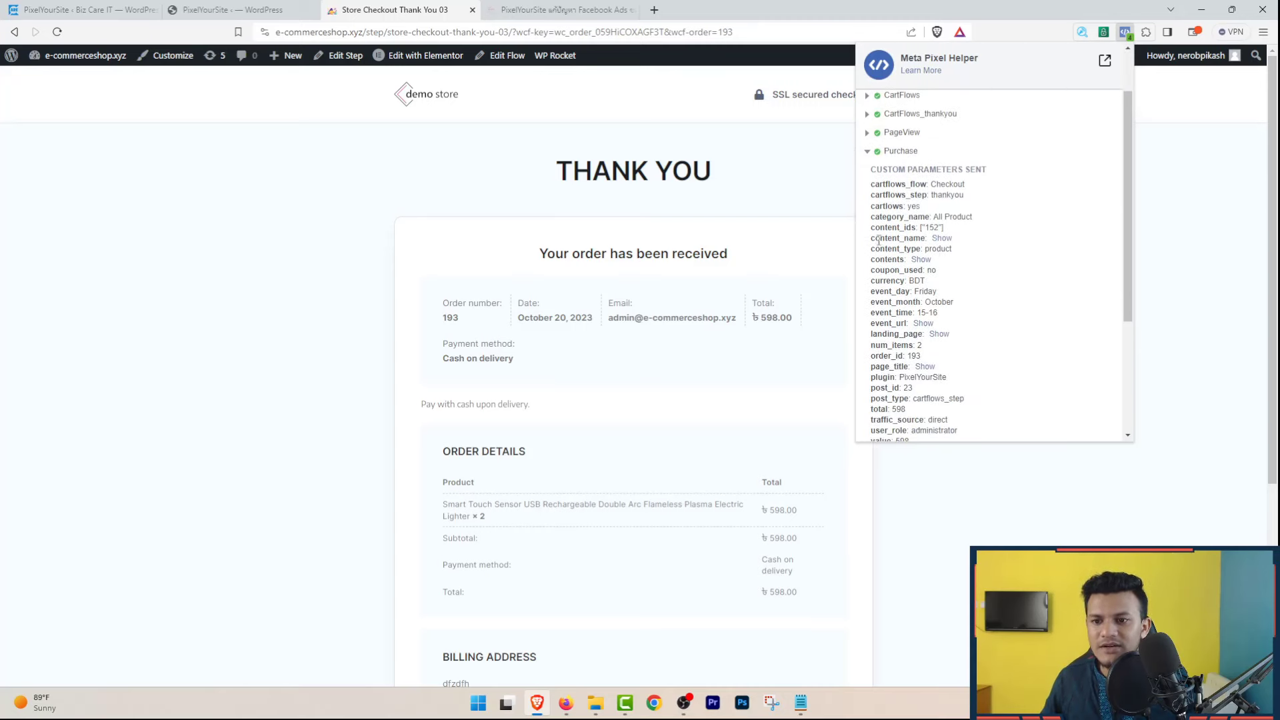
drag(867, 187, 956, 453)
click(956, 453)
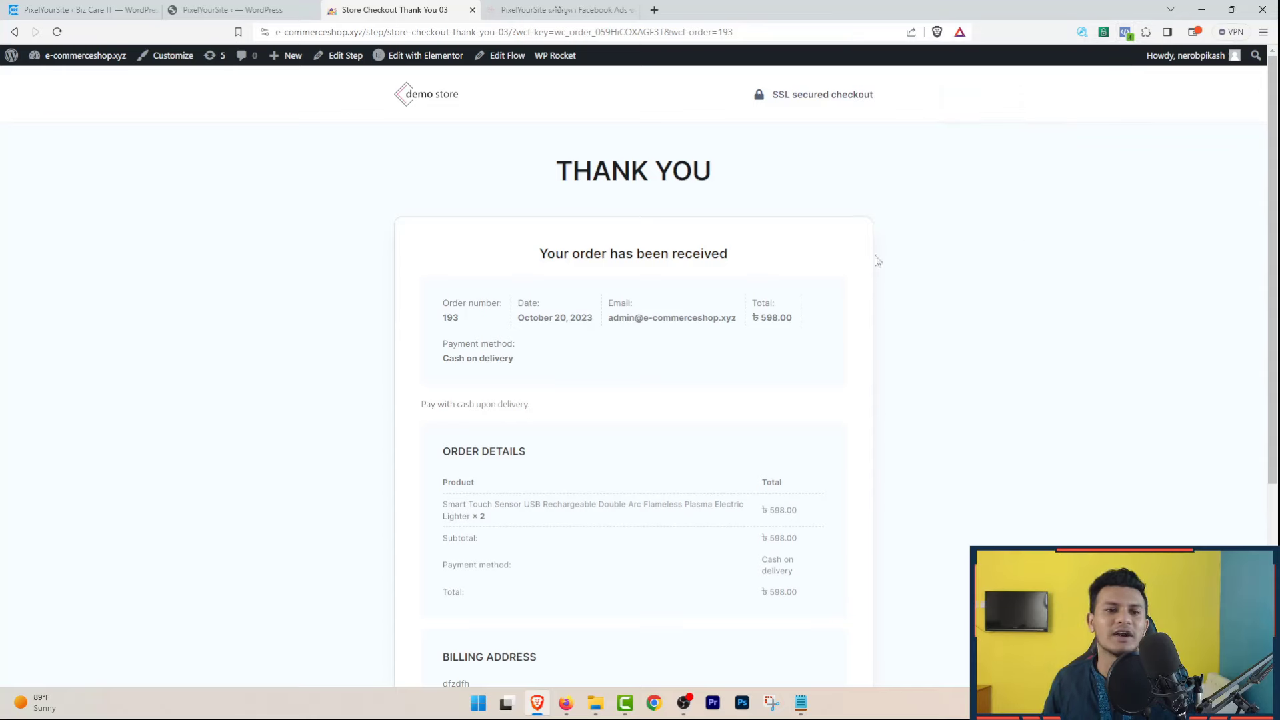
Step: Go back to the PixelYourSite Pro dashboard in WordPress and look over its page
click(185, 11)
scroll(436, 414, down, 3)
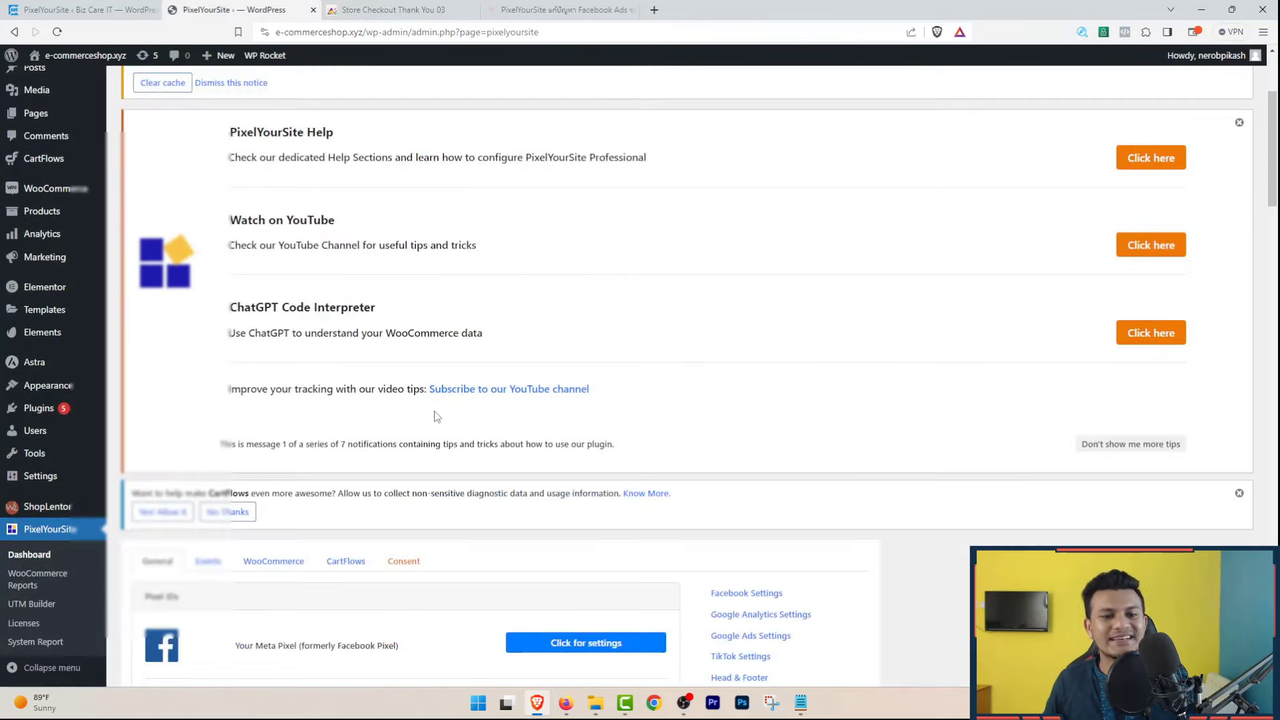
scroll(436, 414, up, 3)
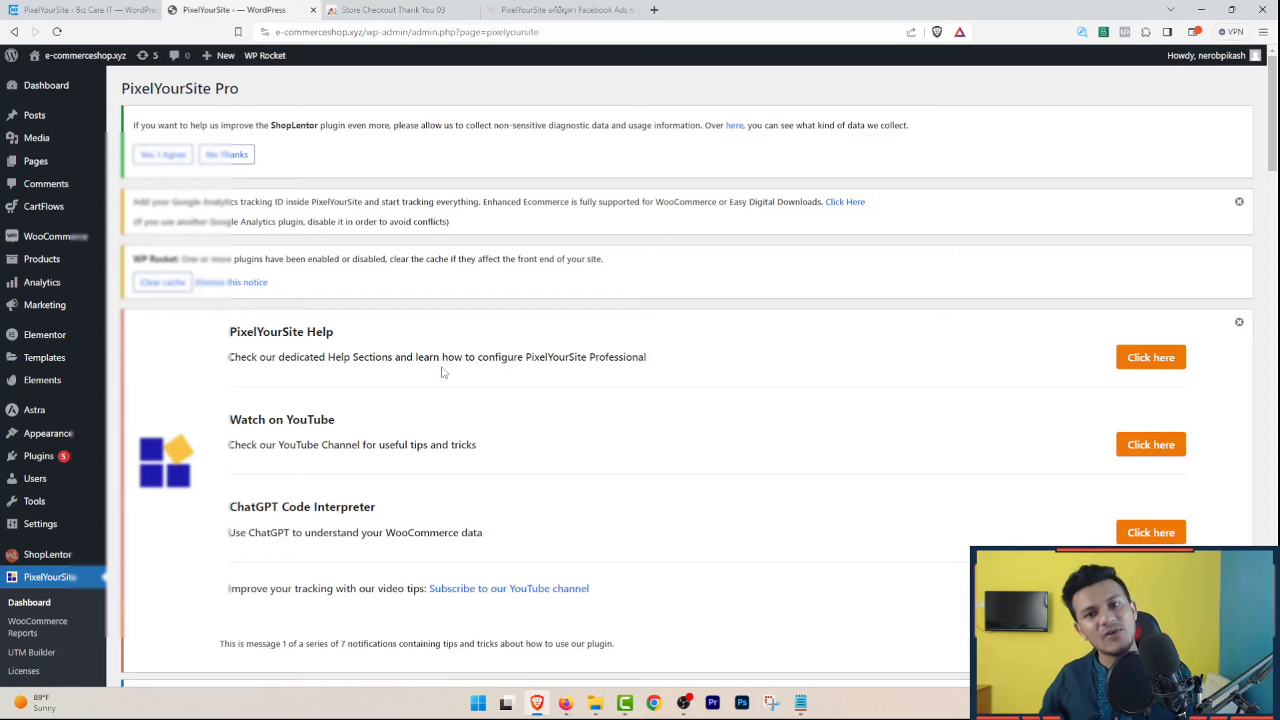
Step: Open the Events settings of PixelYourSite Pro and look through them down to the Events List
scroll(444, 371, down, 6)
click(207, 365)
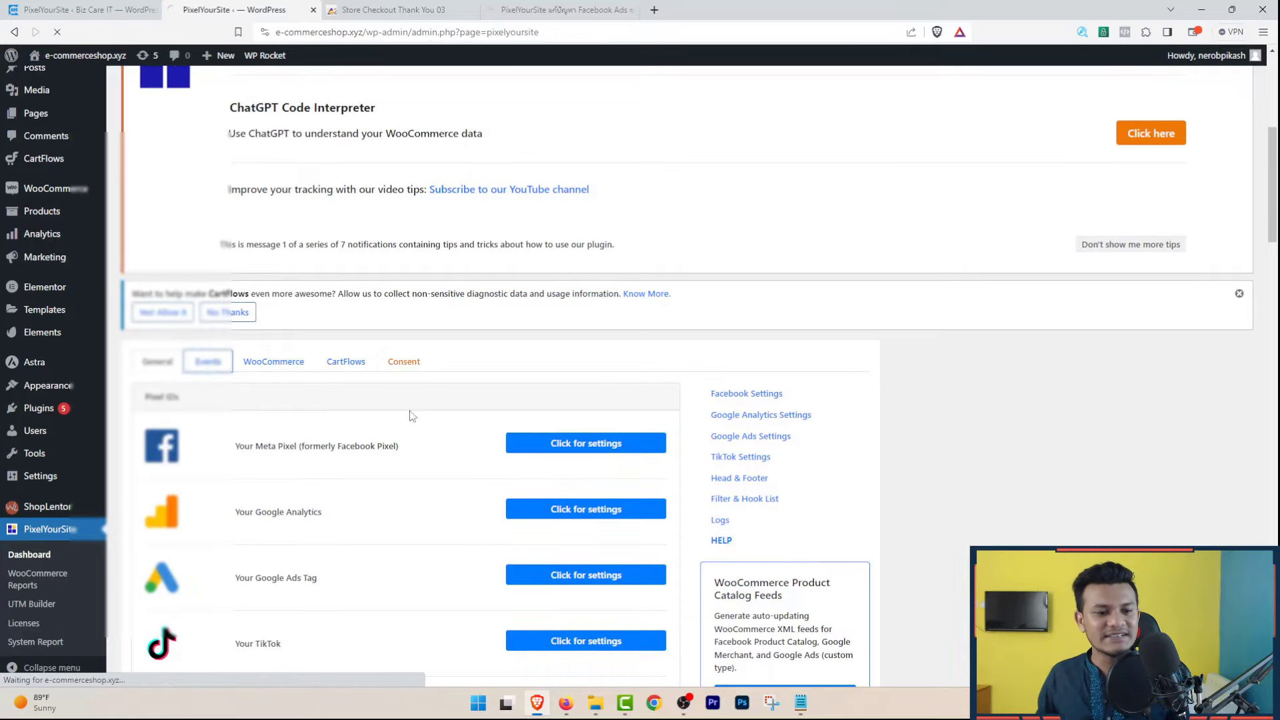
scroll(437, 409, down, 3)
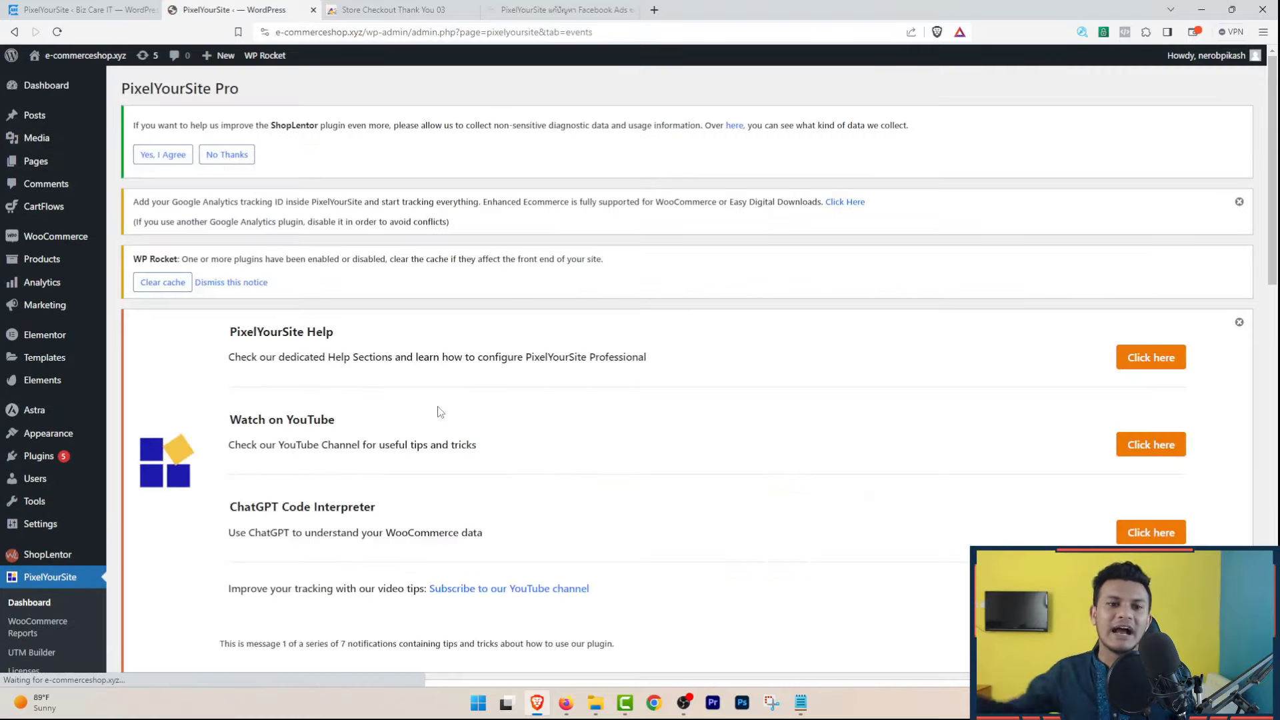
scroll(440, 411, down, 7)
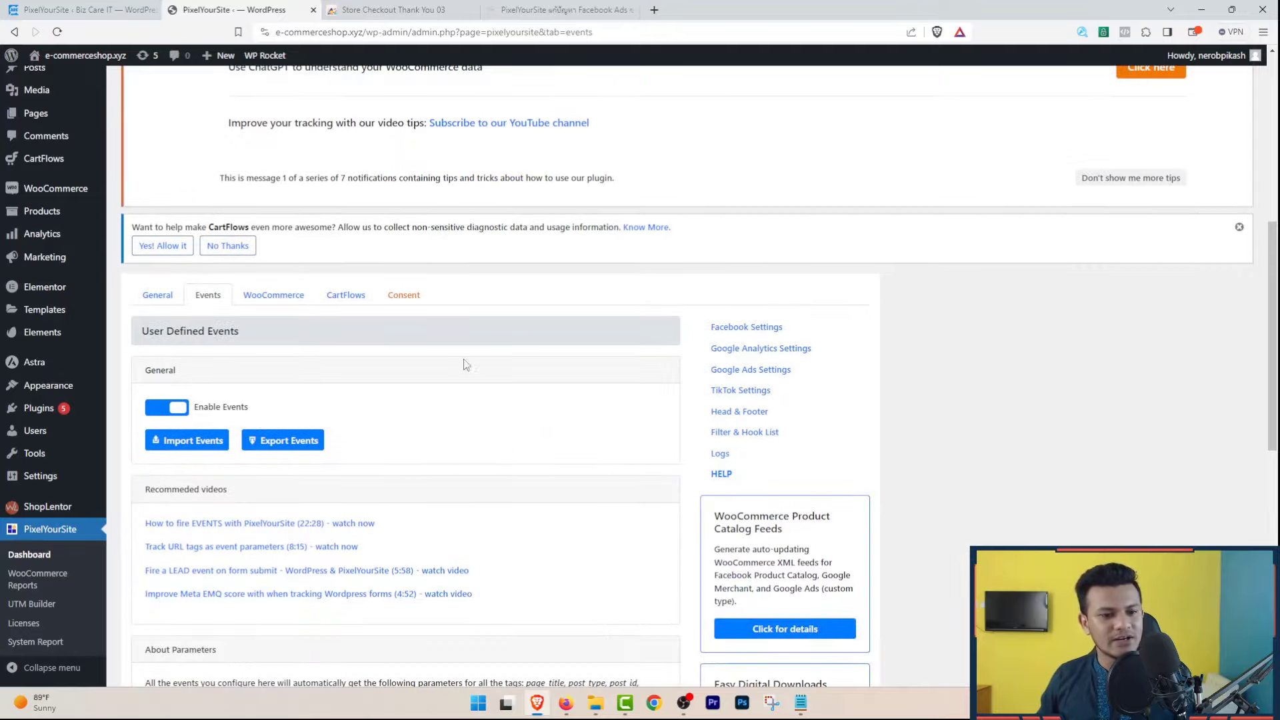
scroll(395, 391, down, 7)
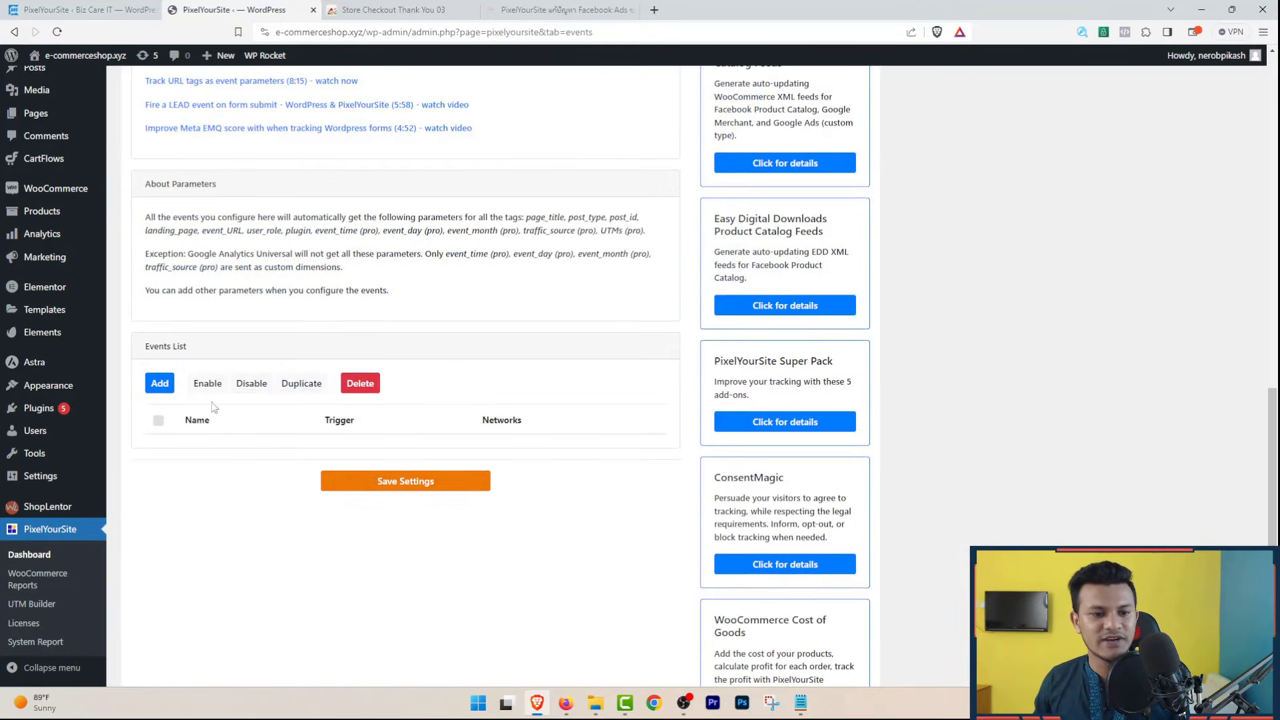
Step: Start adding a new event and view the options for what triggers it
click(166, 393)
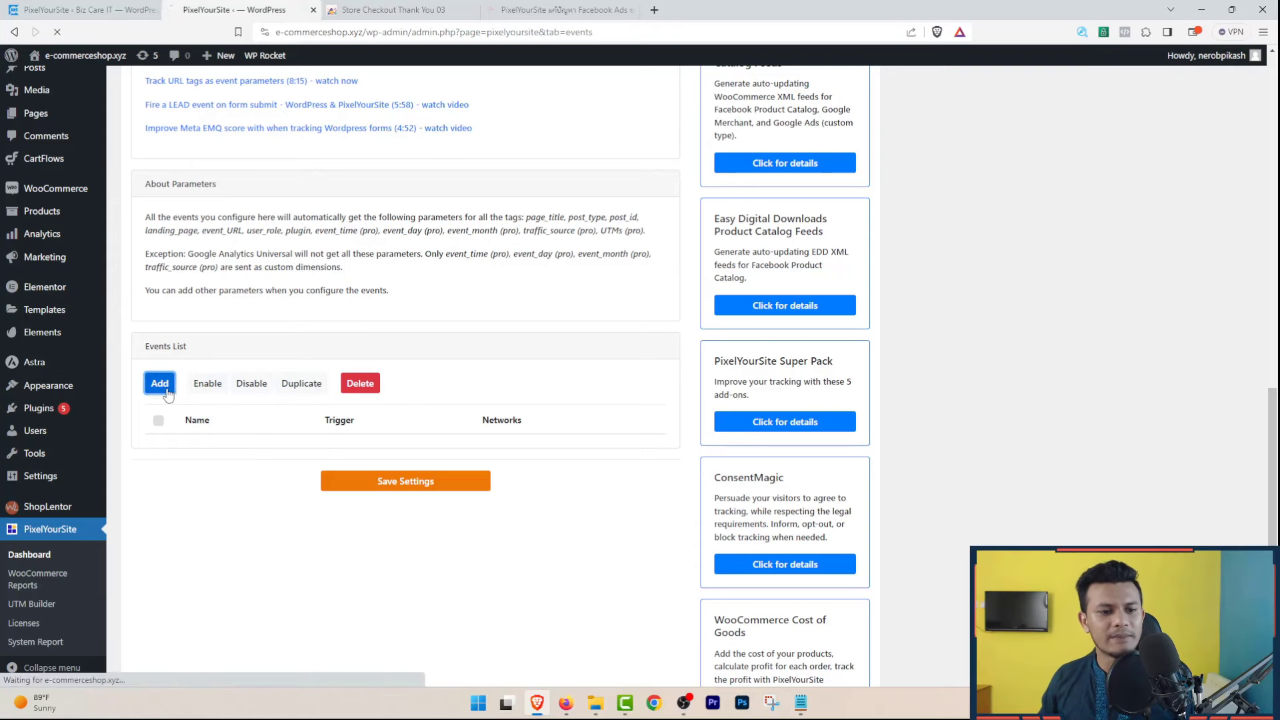
scroll(452, 449, down, 8)
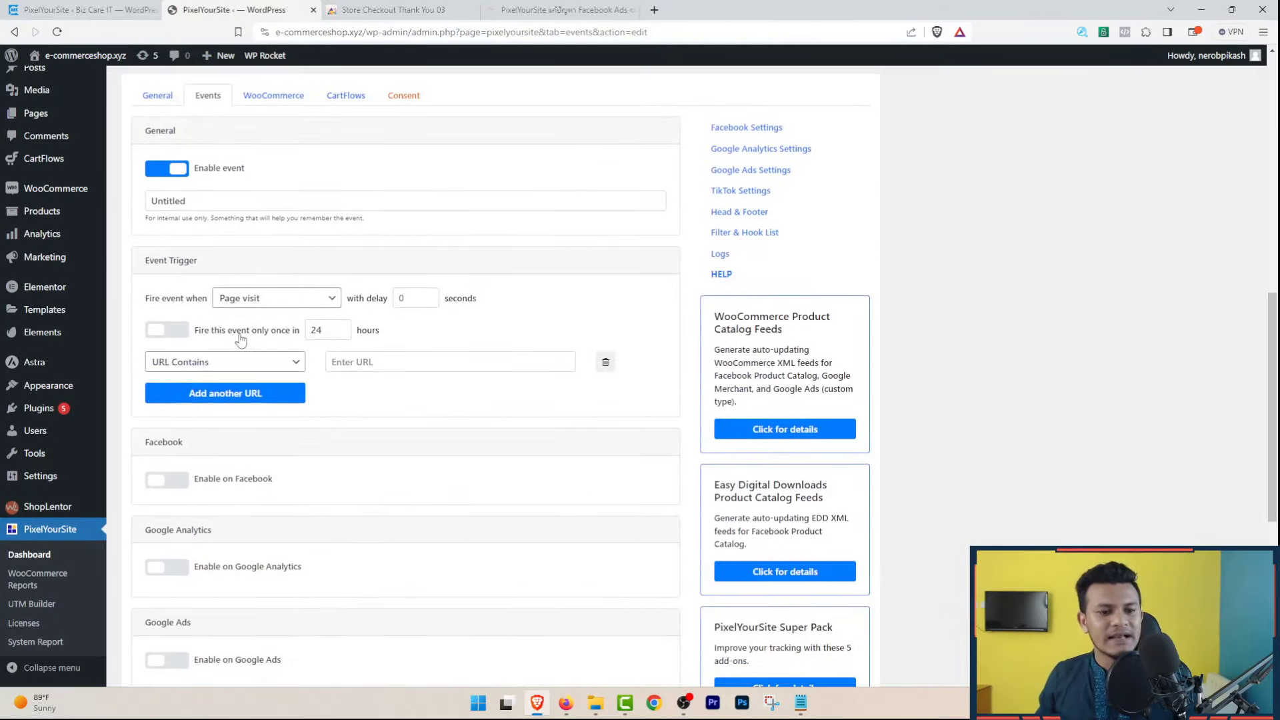
click(294, 298)
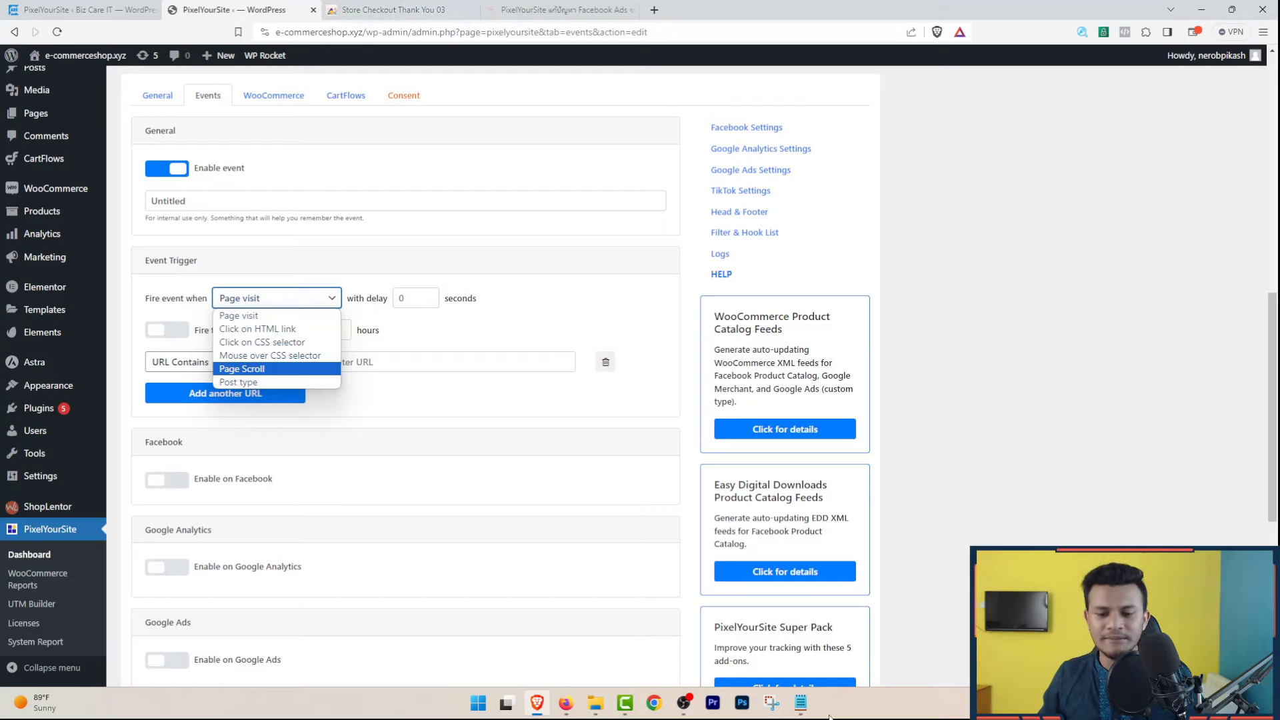
Step: Switch to Firefox, go from the thank-you page to the store's homepage and open the Chia Seed-500gm UK product
click(565, 703)
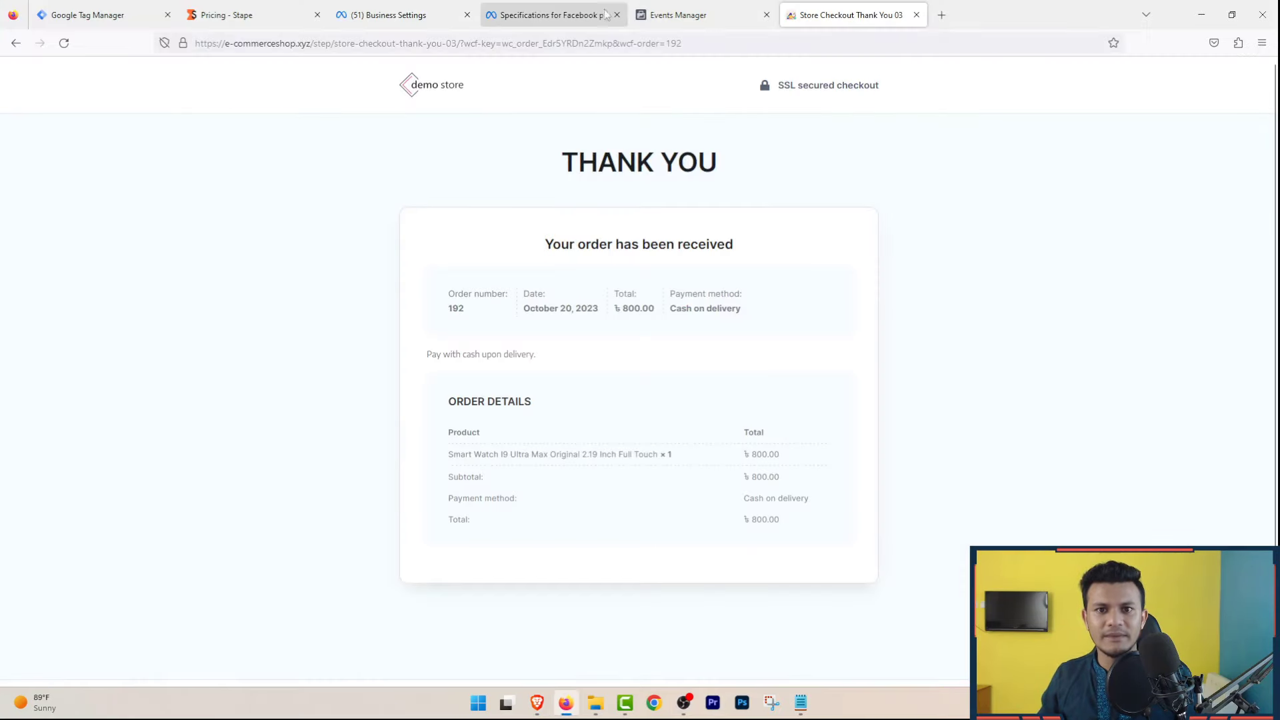
click(451, 94)
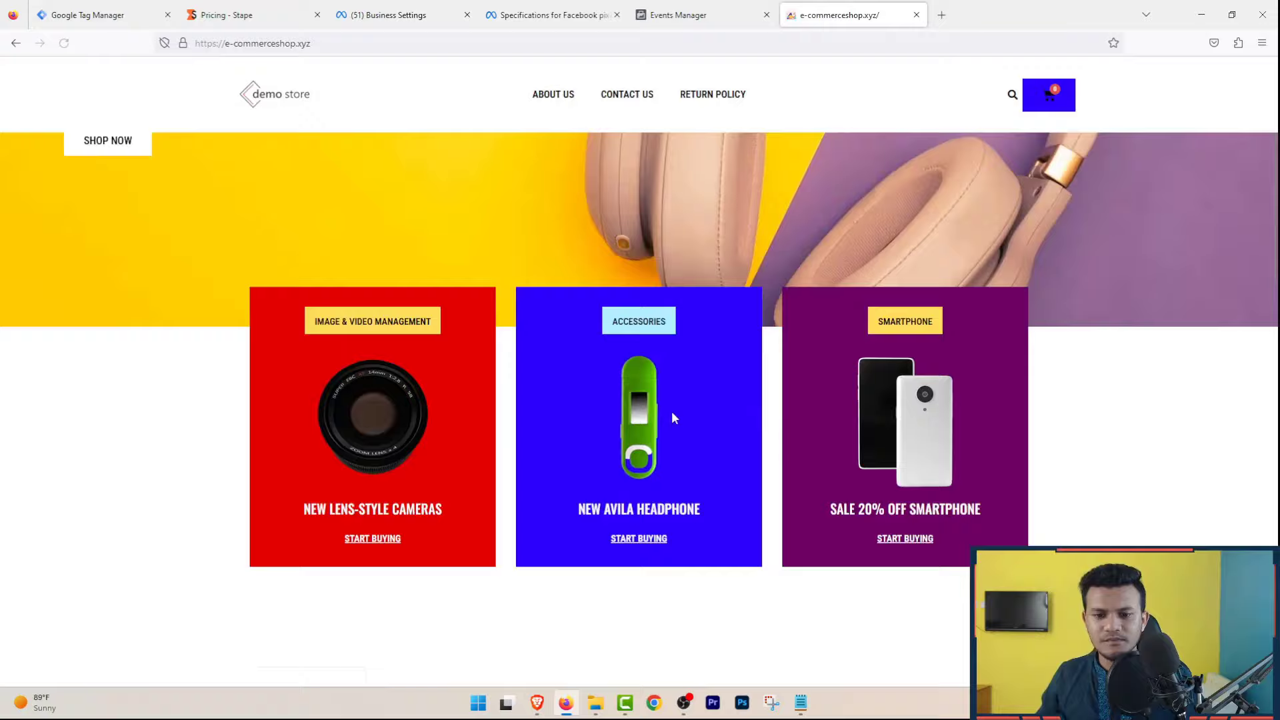
scroll(693, 417, down, 5)
scroll(691, 416, down, 3)
click(605, 293)
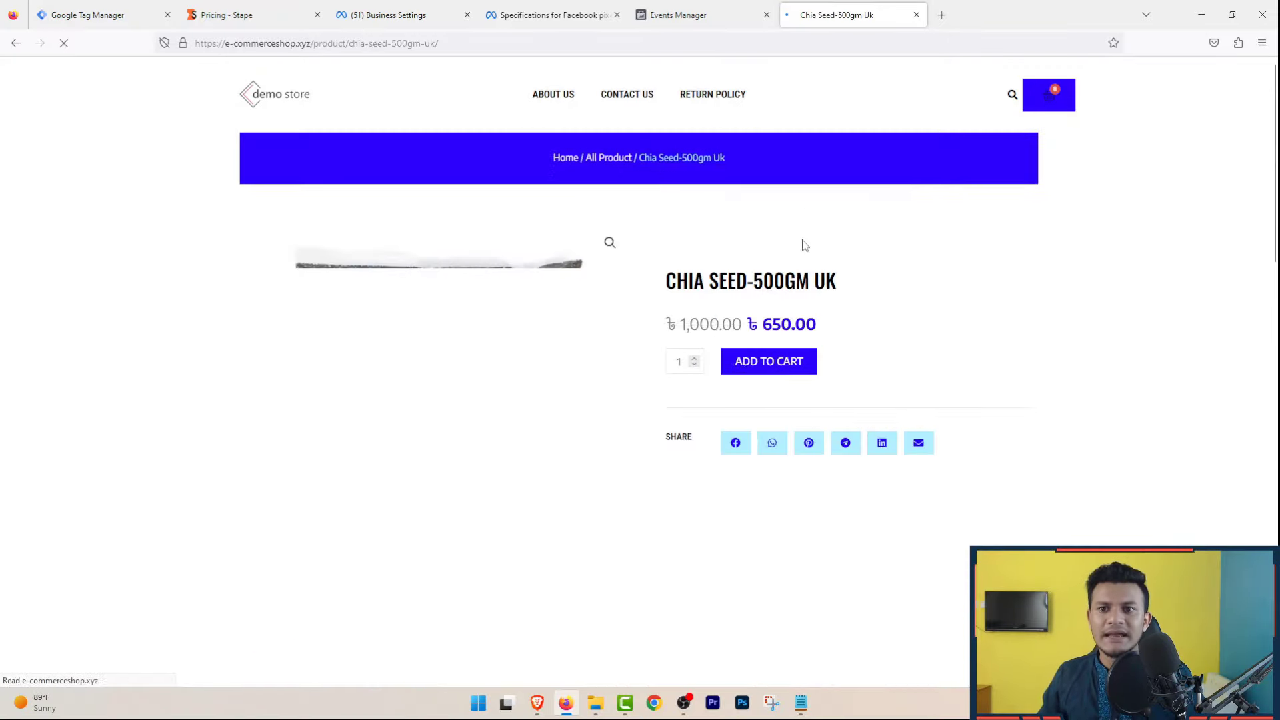
Step: Examine the Chia Seed-500gm UK product page from its header to the description, related products and footer
scroll(860, 314, down, 3)
scroll(860, 320, down, 10)
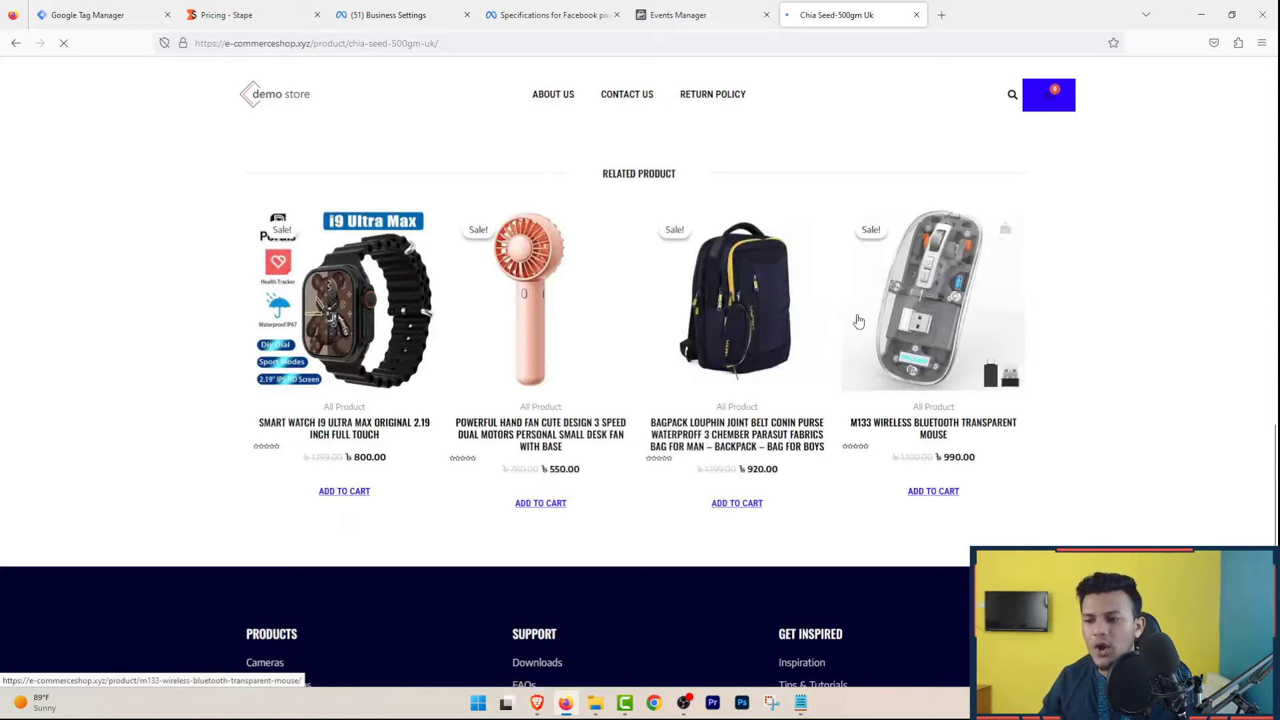
scroll(859, 320, up, 15)
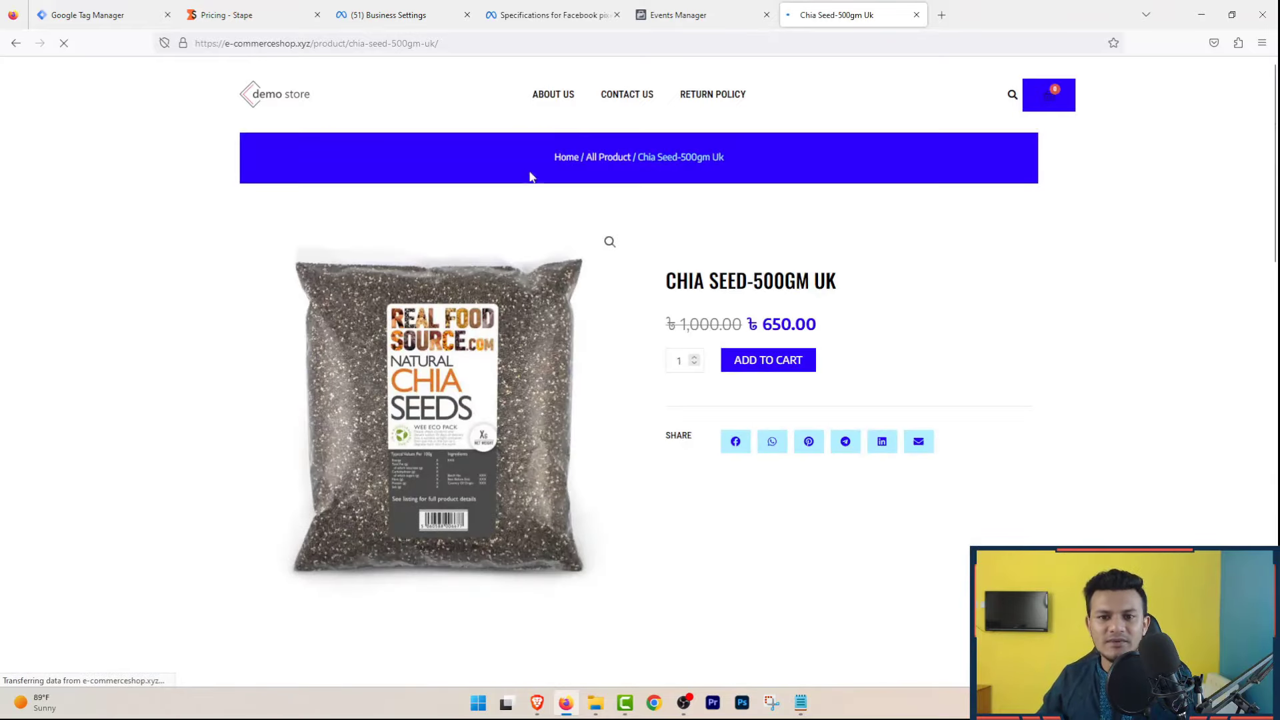
scroll(1099, 141, down, 4)
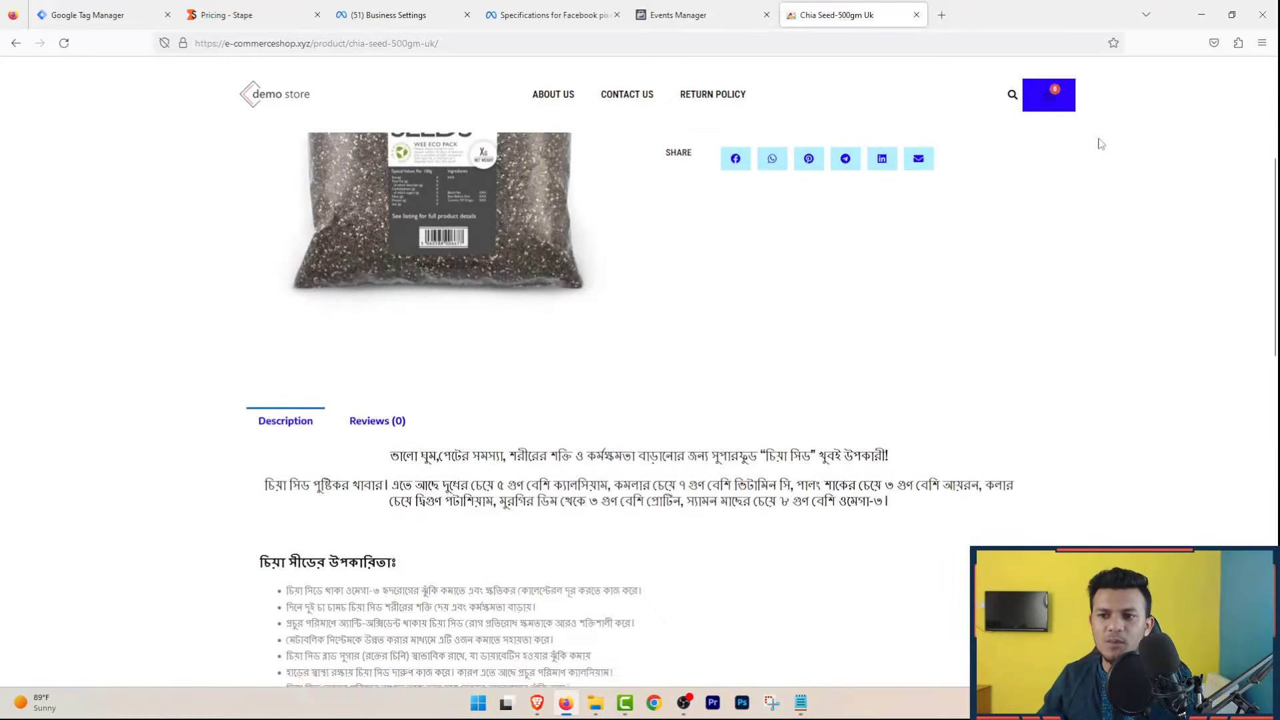
scroll(1099, 153, down, 12)
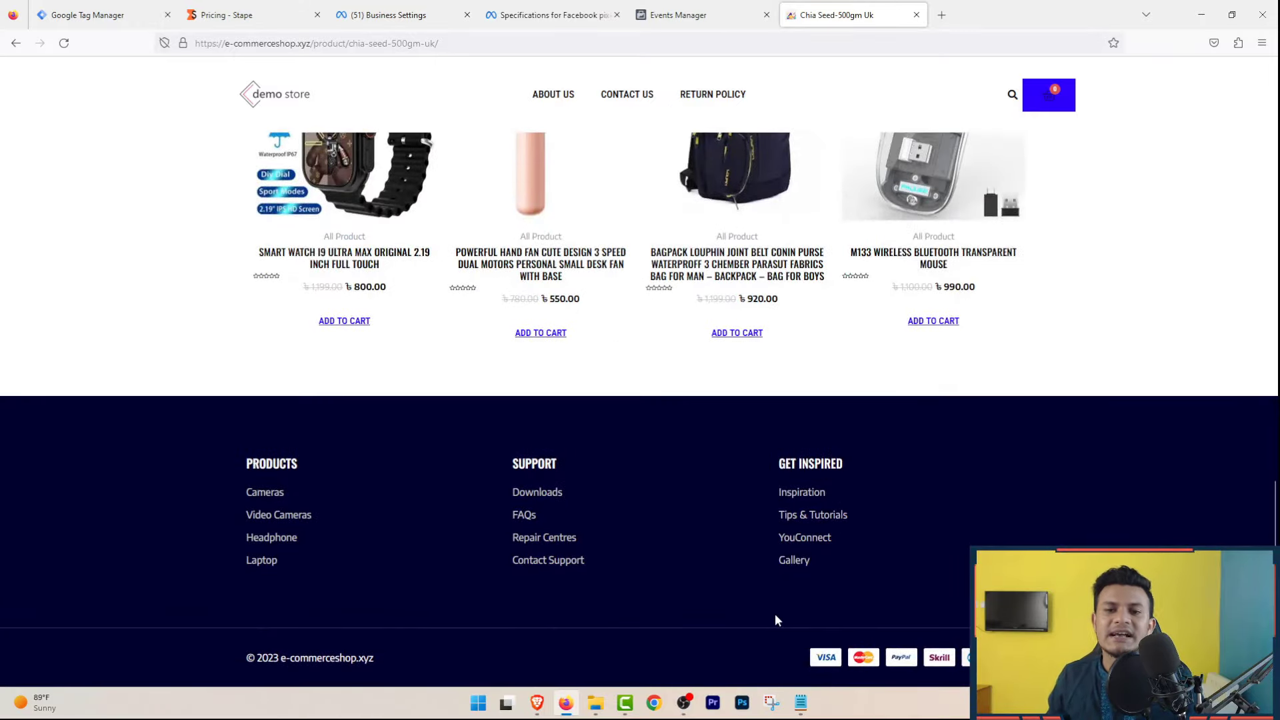
scroll(777, 614, up, 16)
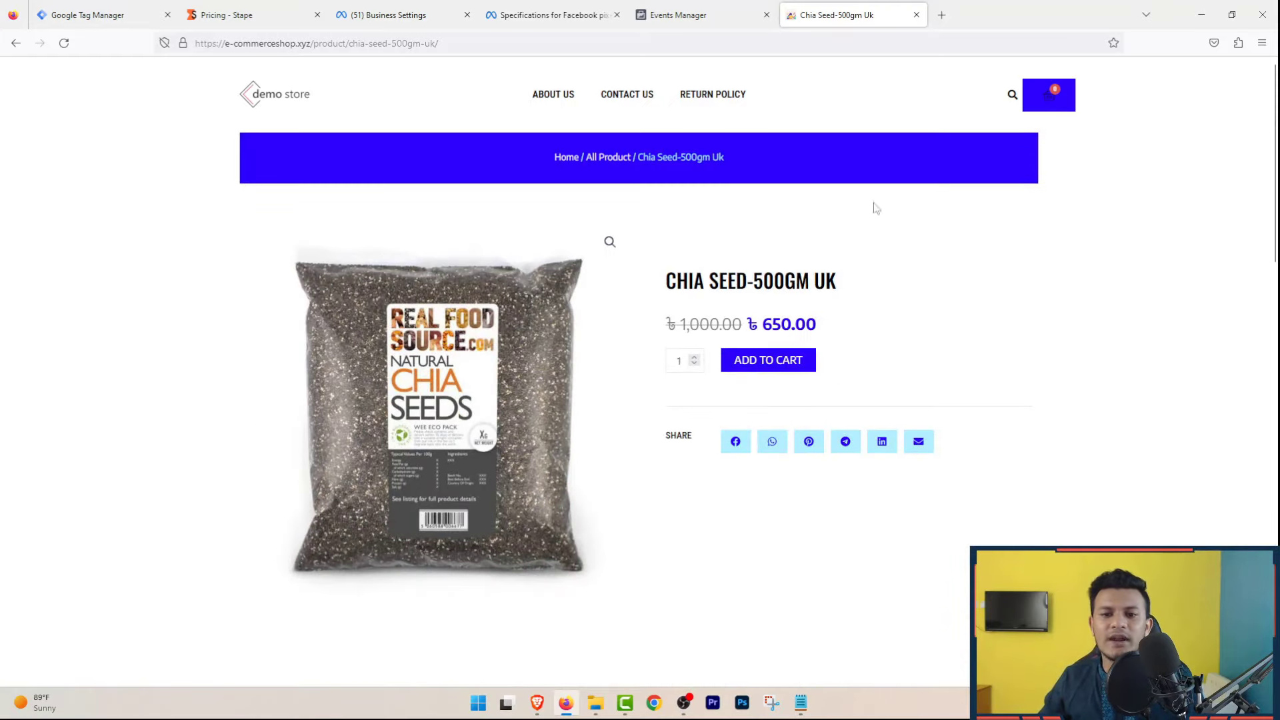
scroll(879, 301, down, 8)
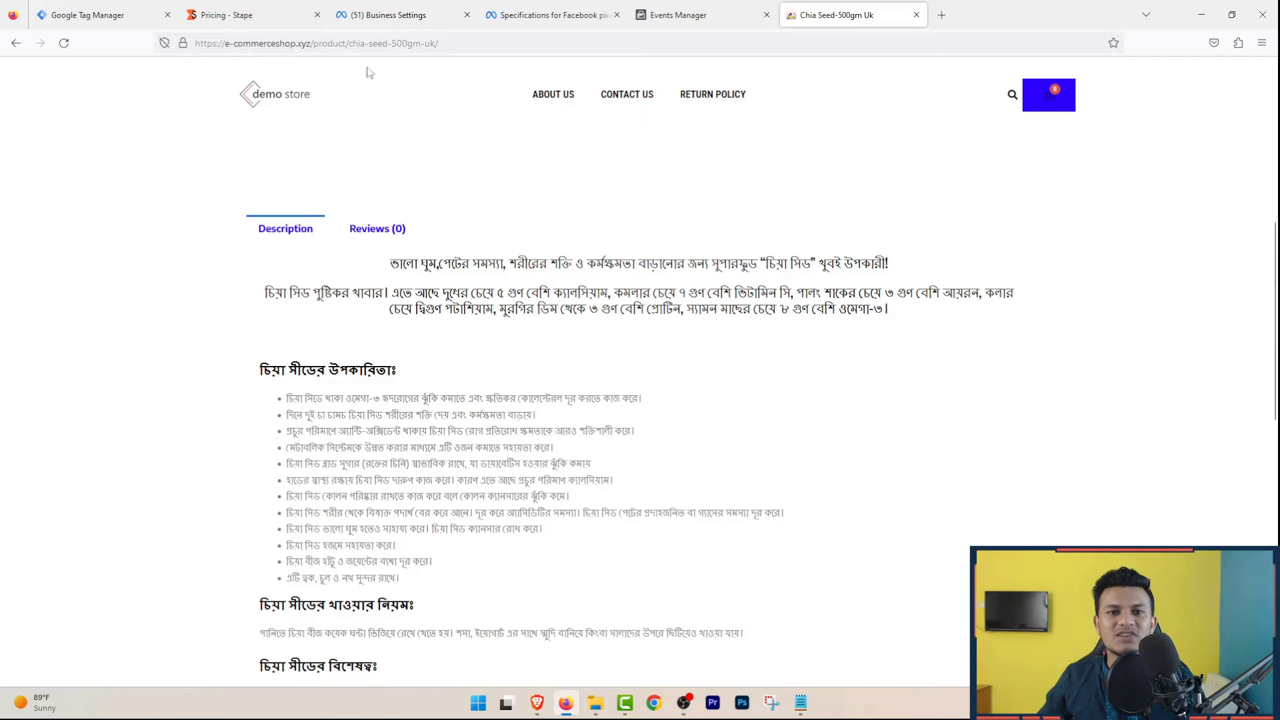
Step: Switch back to Brave, review the new event form, and open the store's homepage from the thank-you page
click(536, 703)
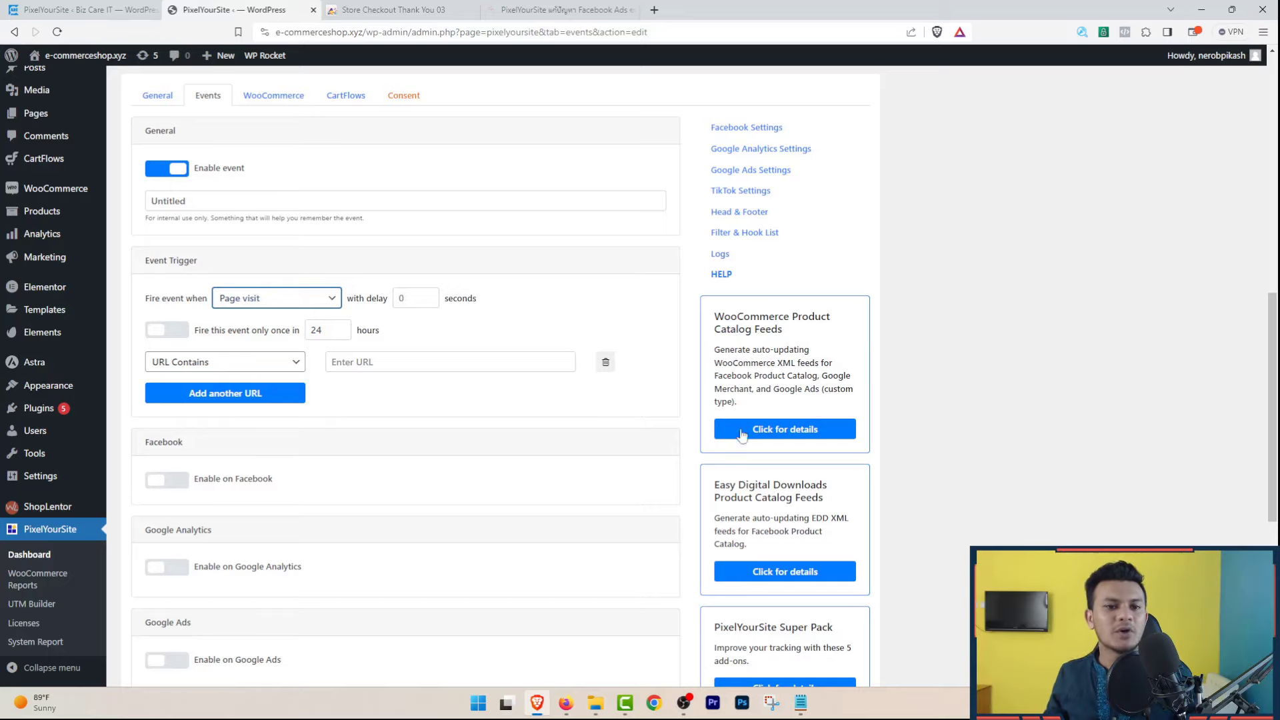
scroll(741, 435, up, 3)
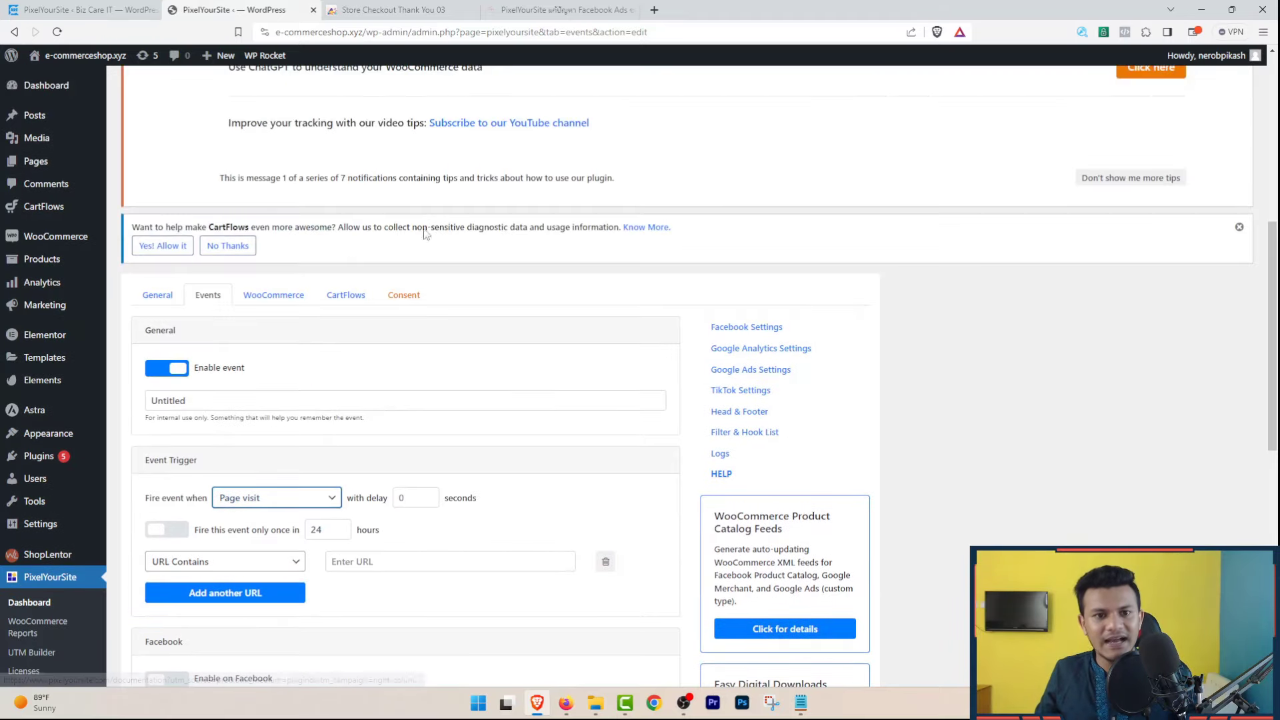
click(420, 10)
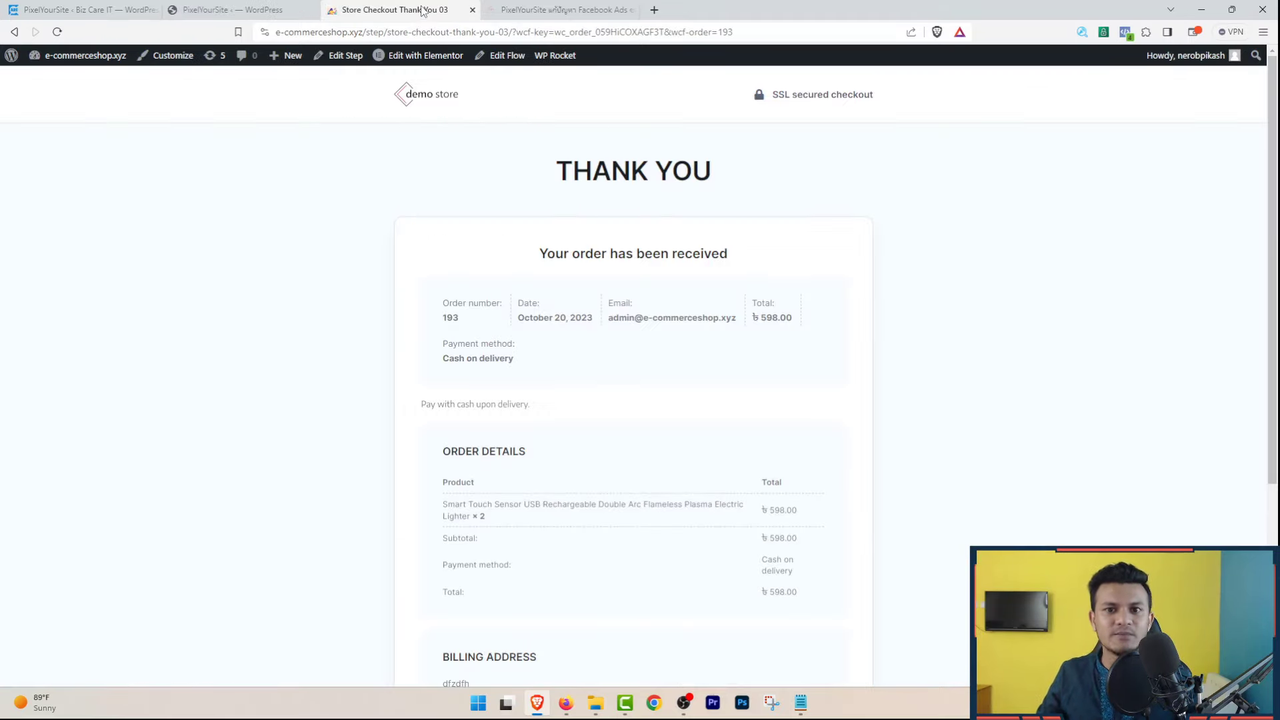
click(409, 100)
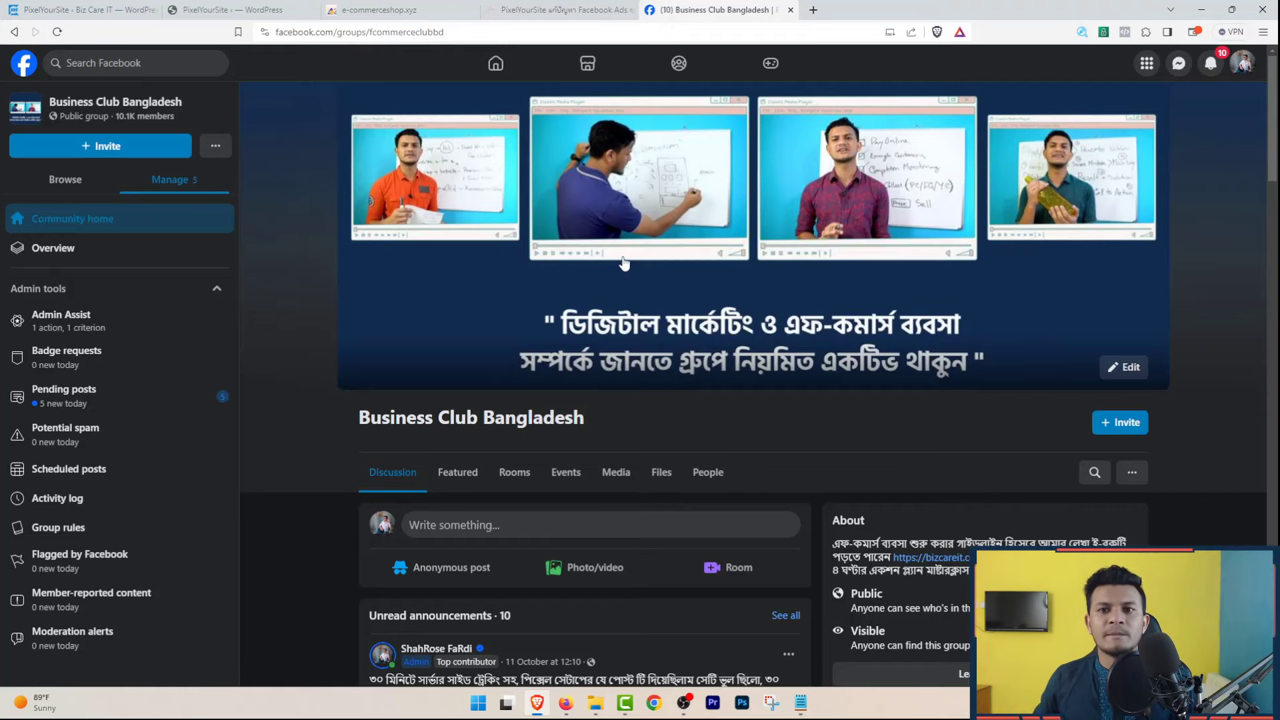
Step: Look over the Business Club Bangladesh Facebook group and its announcement post about server-side tracking
scroll(624, 264, down, 1)
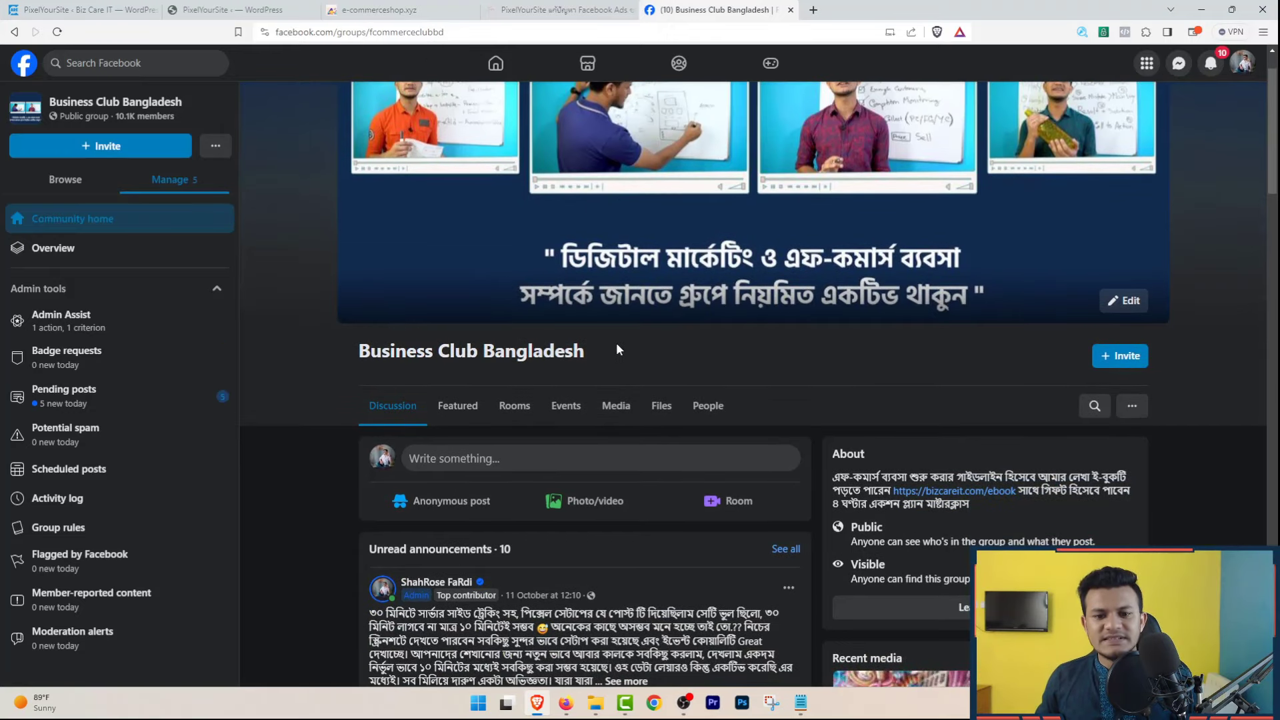
scroll(622, 341, down, 1)
scroll(669, 341, down, 5)
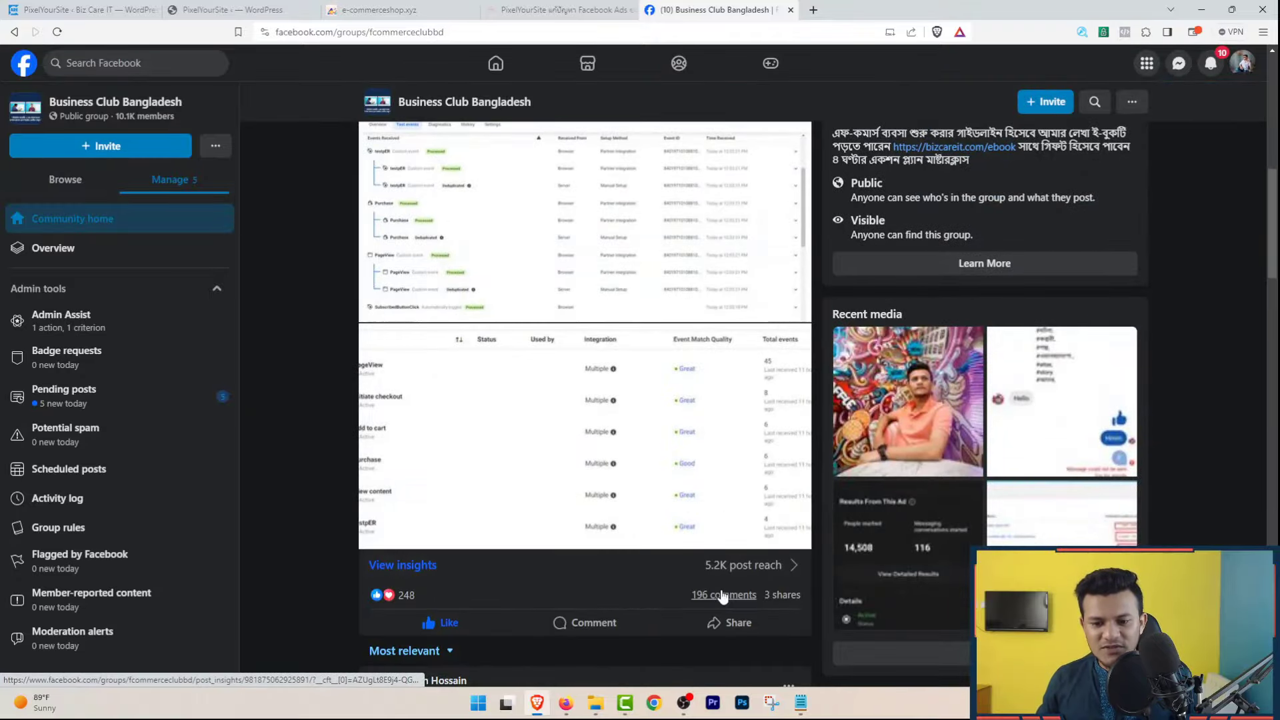
mouse_move(723, 600)
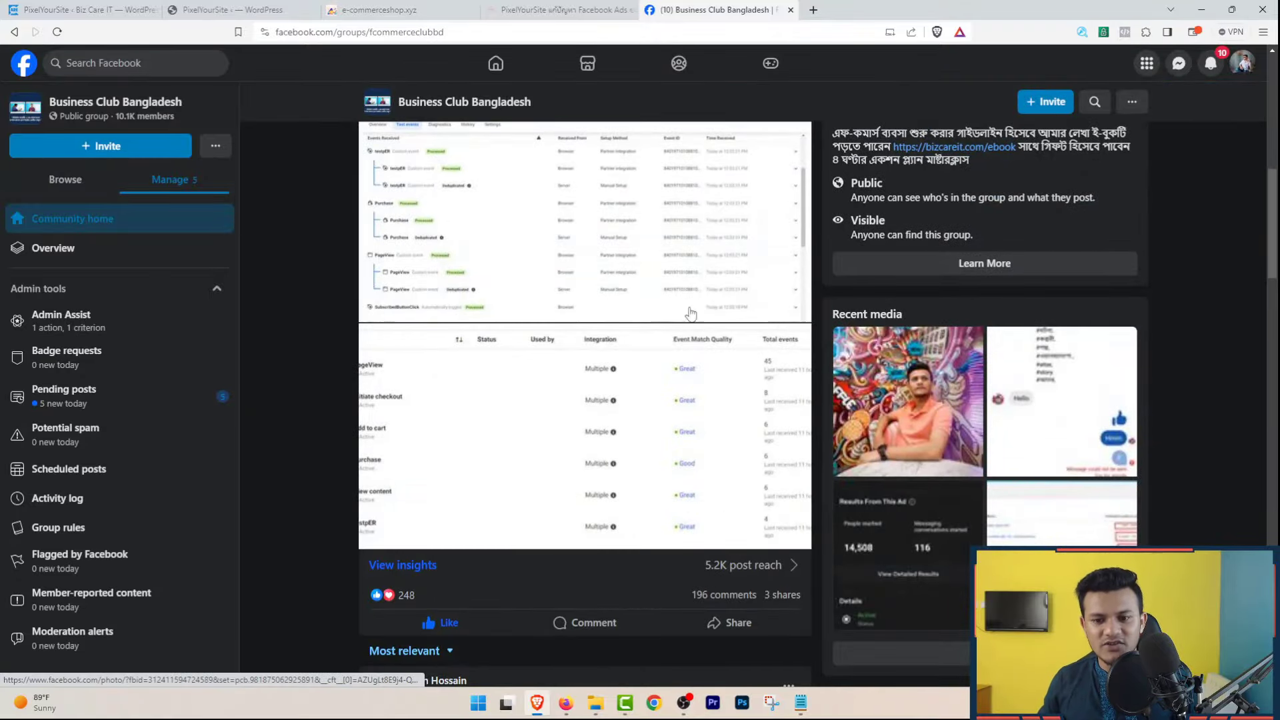
scroll(636, 440, up, 10)
scroll(586, 327, down, 13)
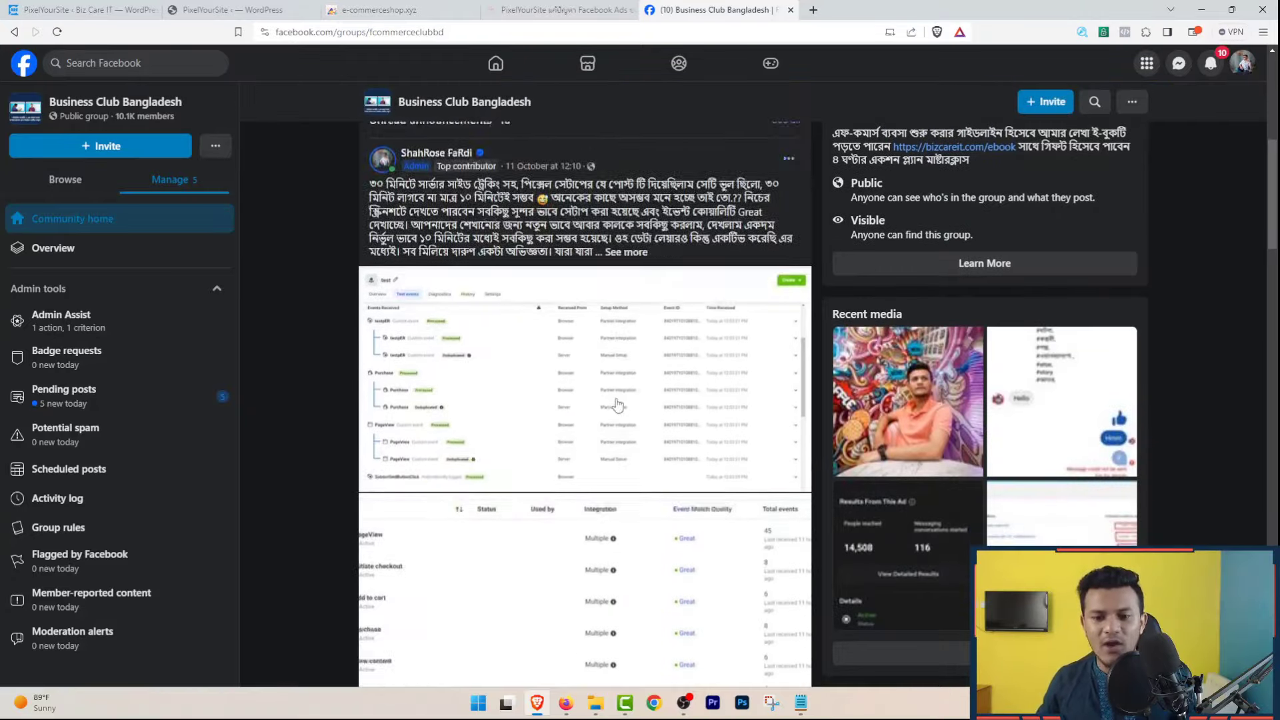
Step: View the announcement post's screenshots of event match quality and test events, then return to the group page
click(689, 253)
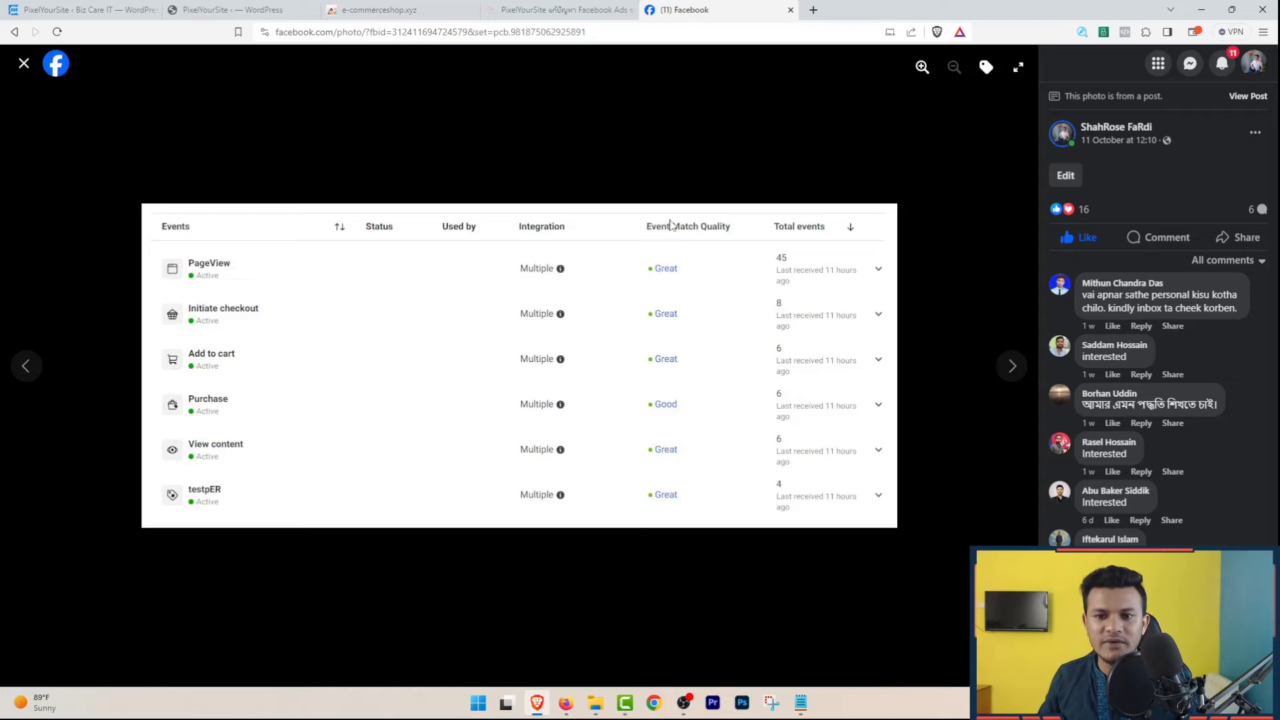
click(24, 366)
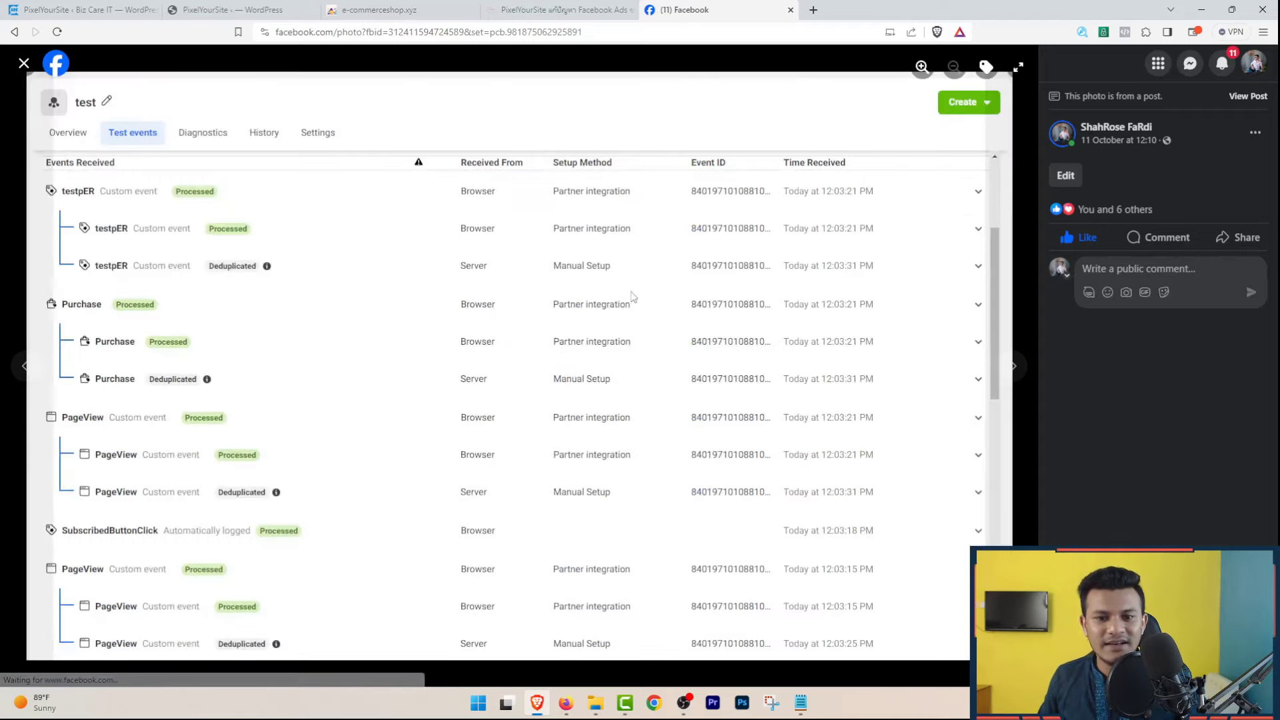
click(24, 63)
scroll(580, 327, up, 10)
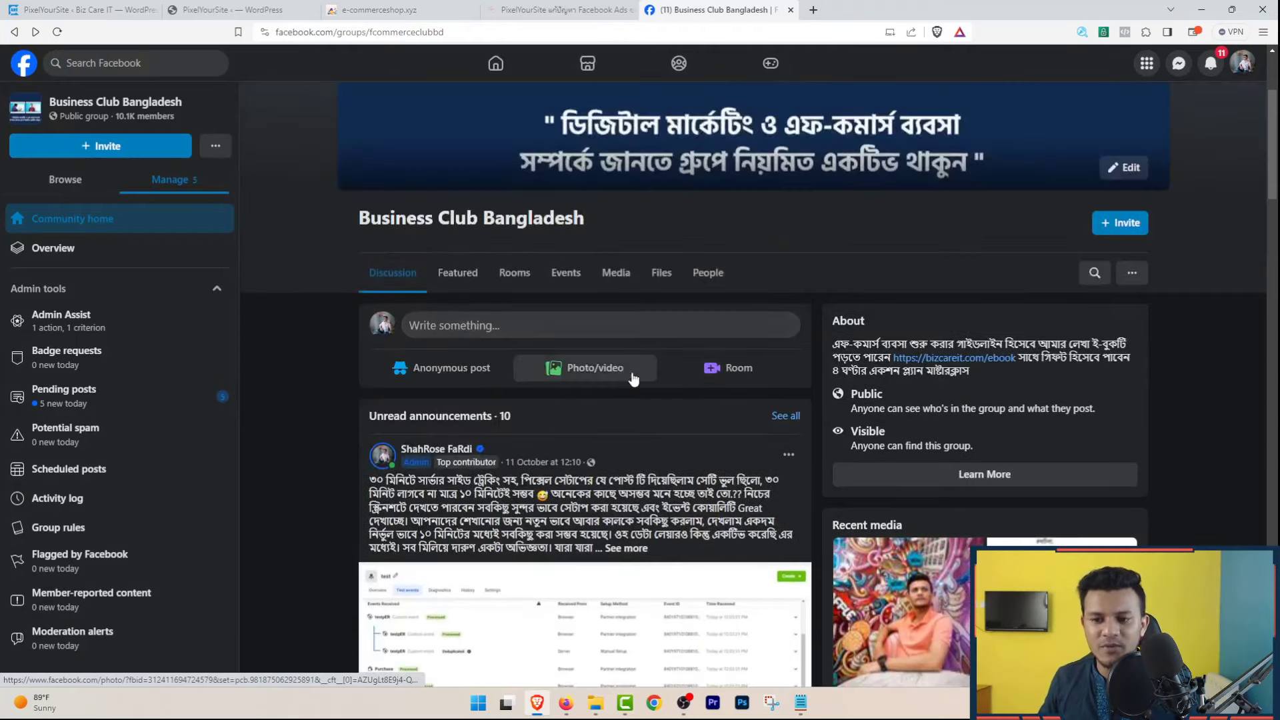
Step: Look over the group page, opening the form for a new post and closing it without posting
scroll(686, 380, down, 4)
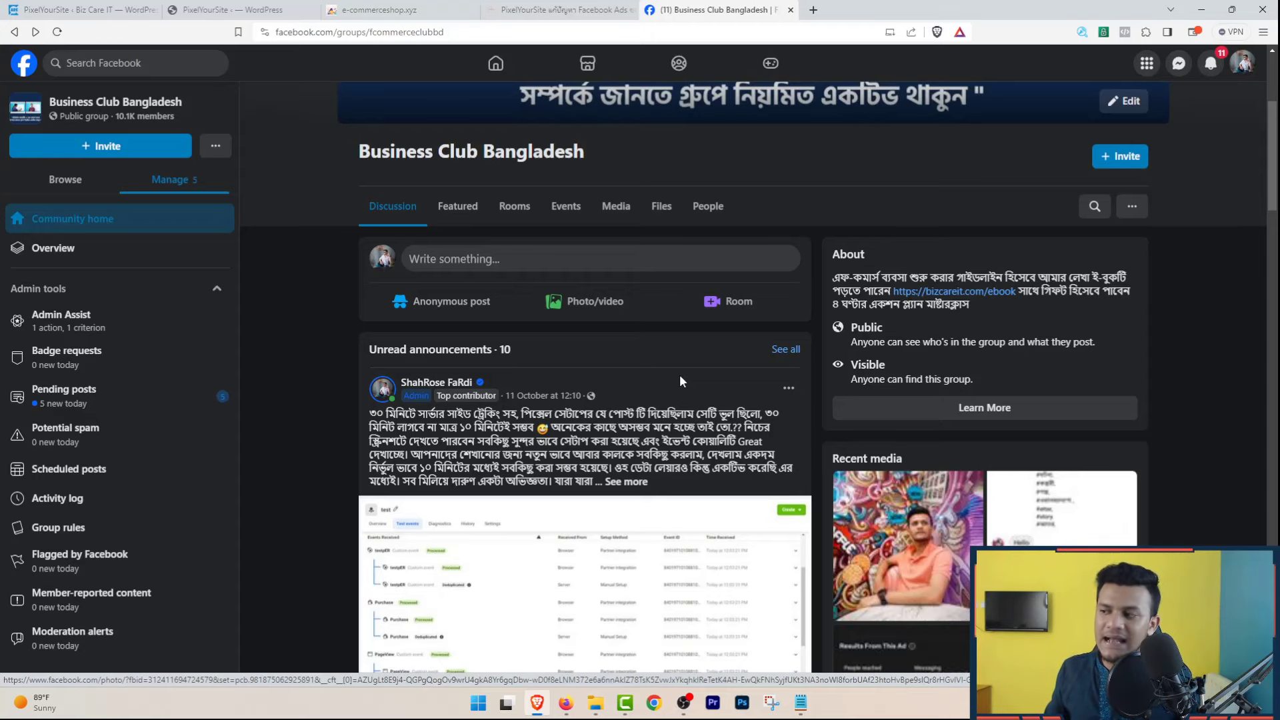
scroll(700, 361, up, 3)
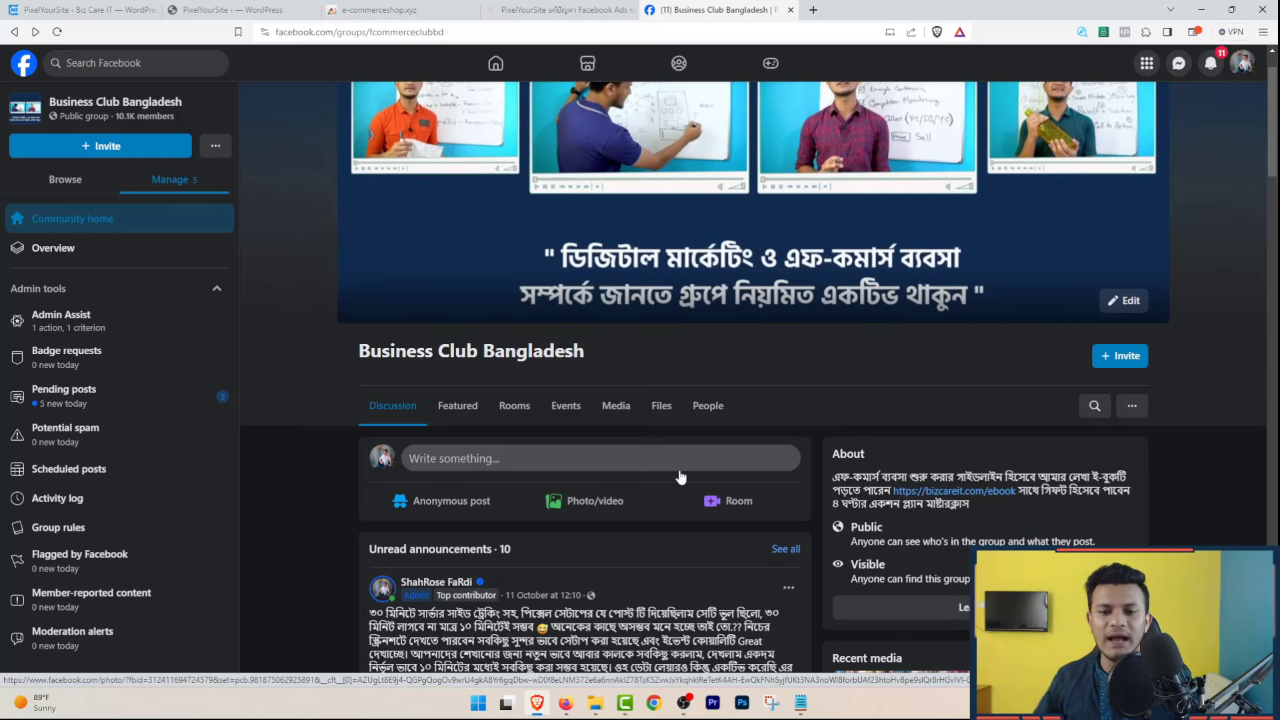
scroll(680, 476, up, 1)
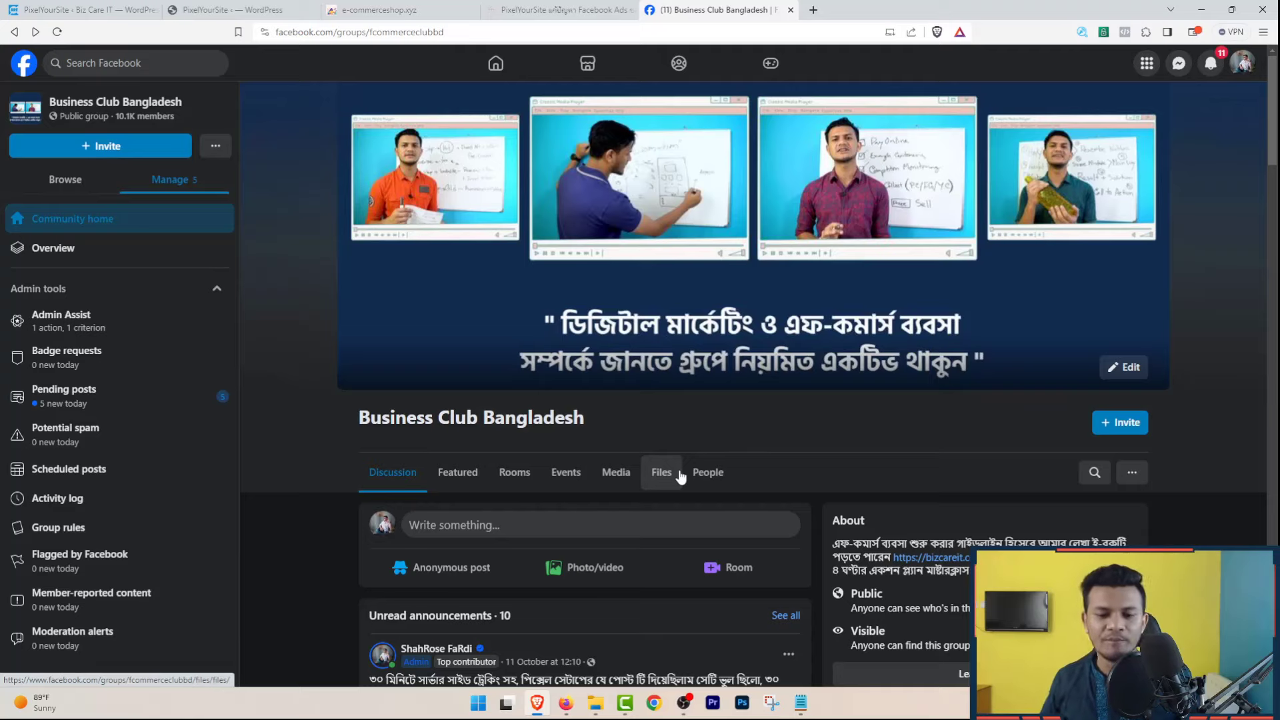
scroll(680, 477, down, 3)
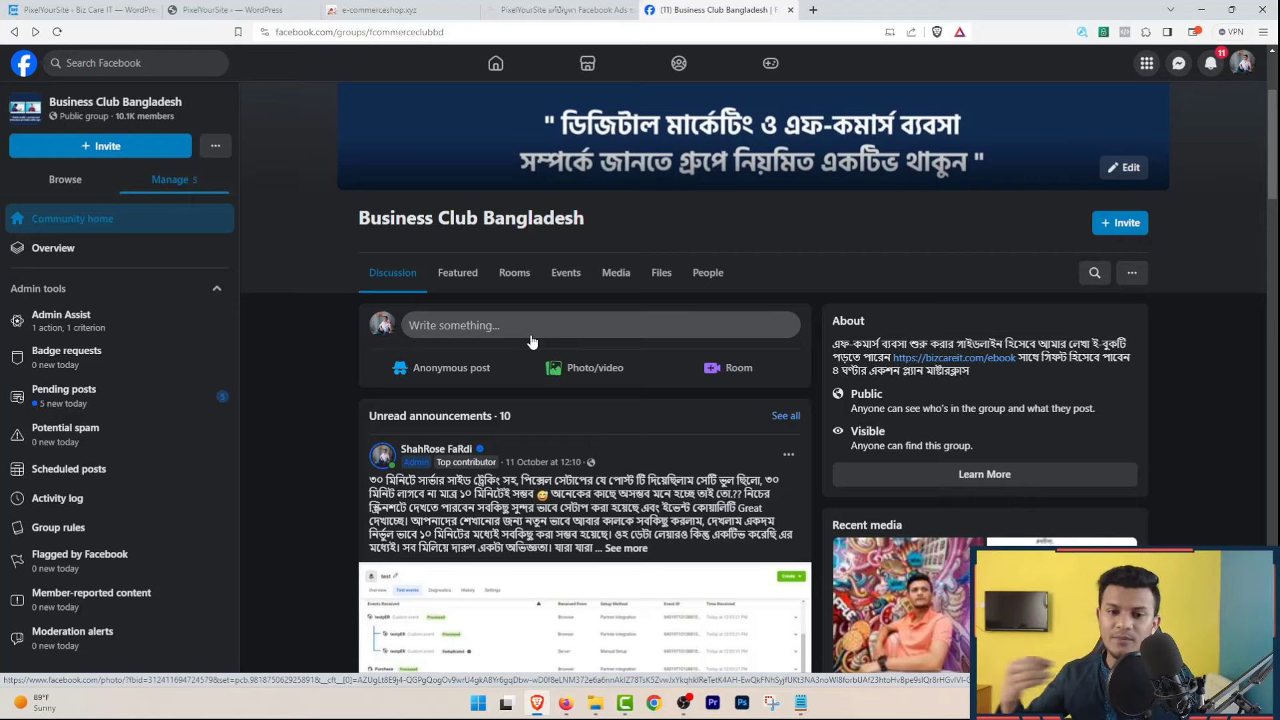
click(531, 336)
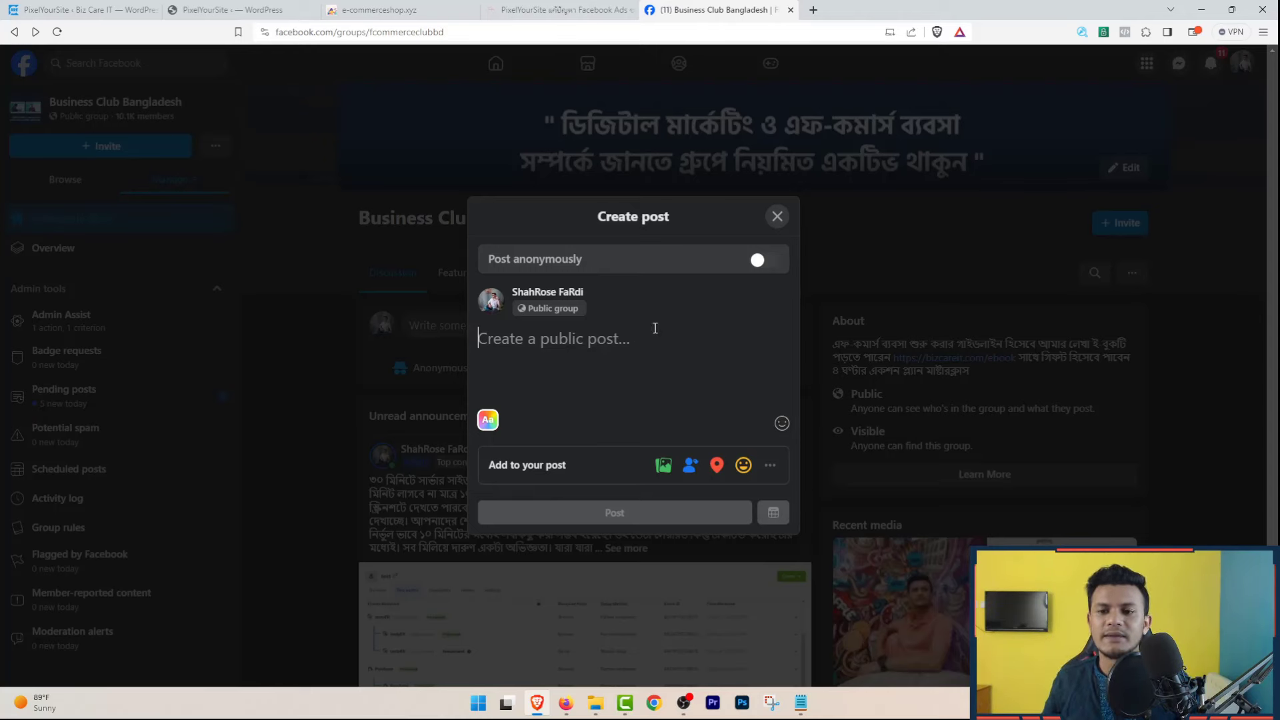
click(777, 214)
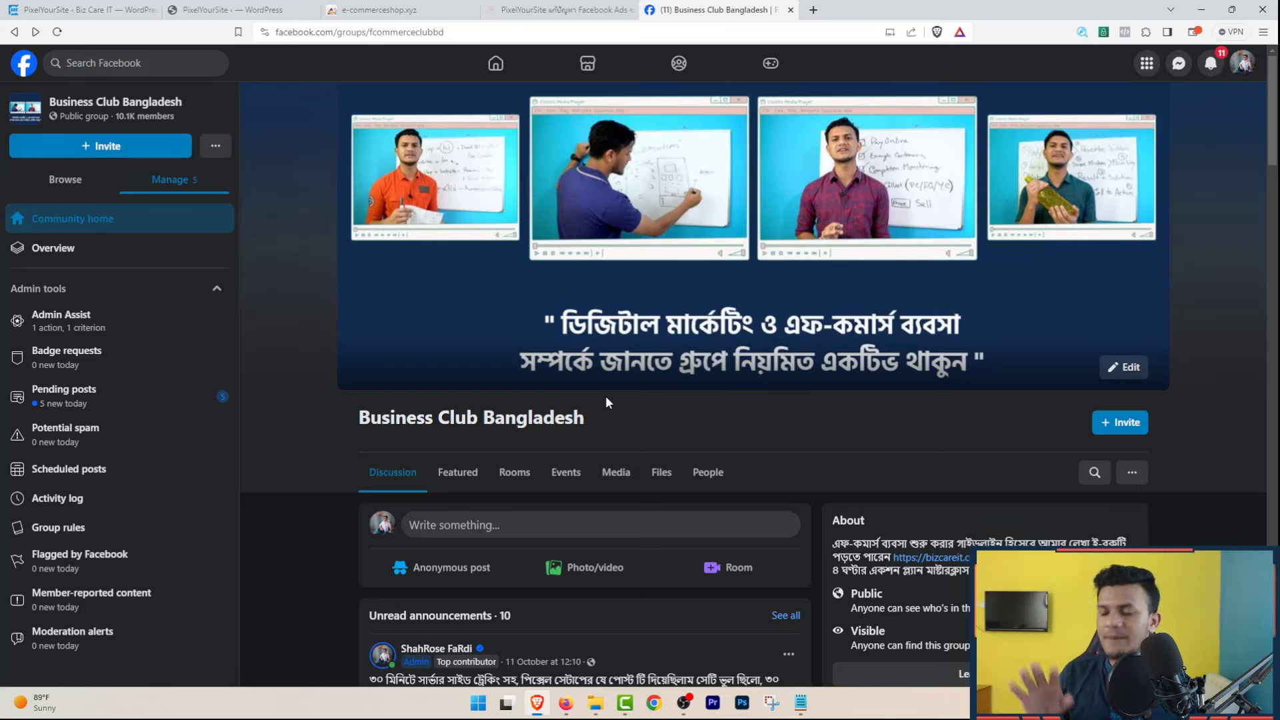
scroll(608, 394, down, 1)
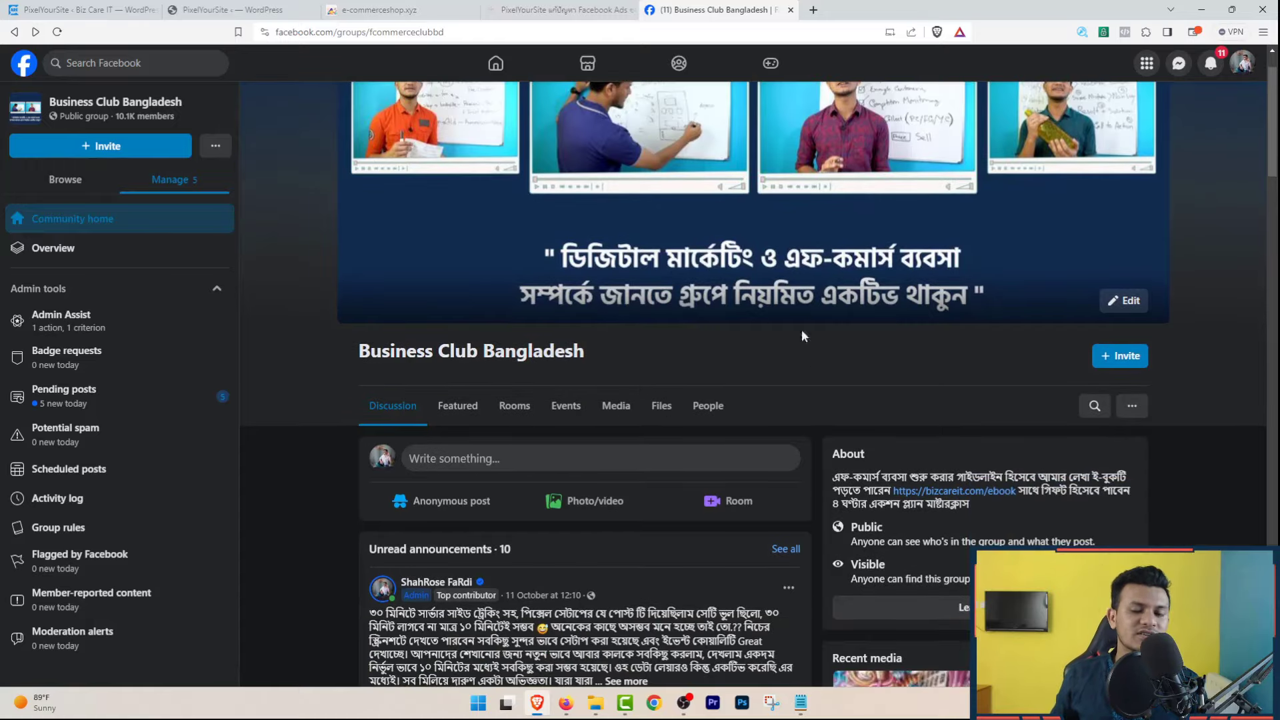
scroll(826, 262, down, 5)
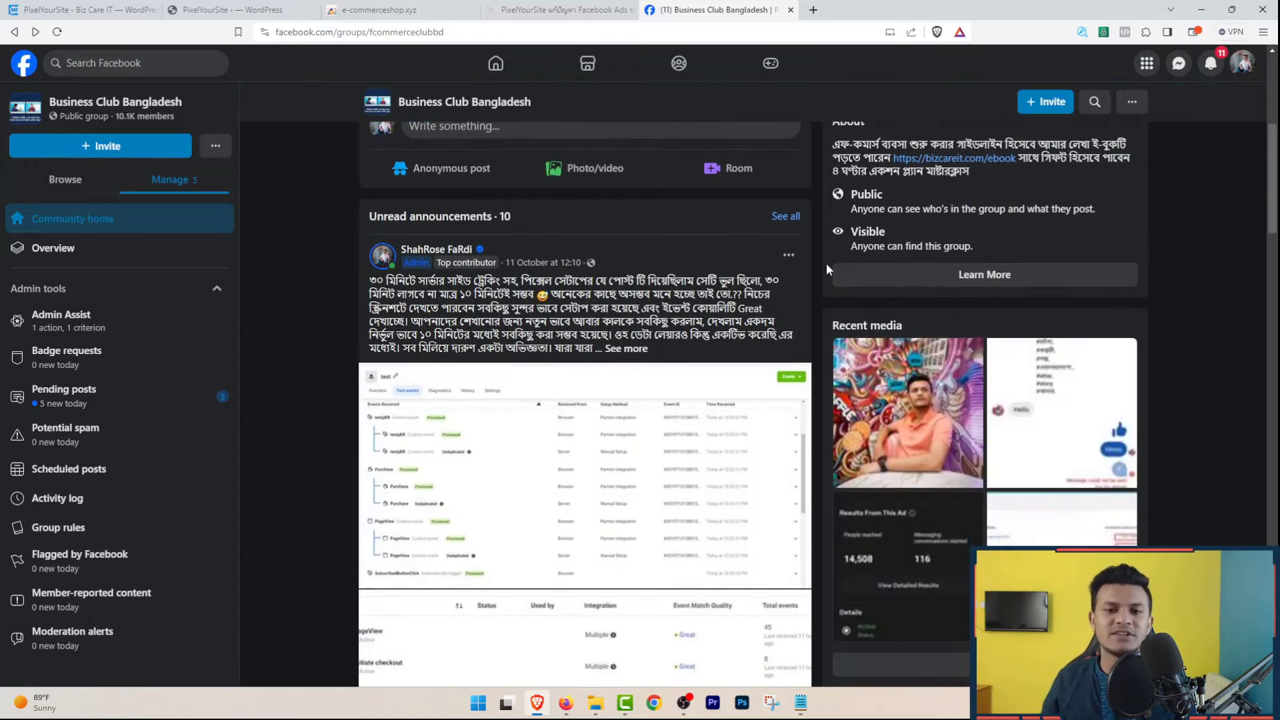